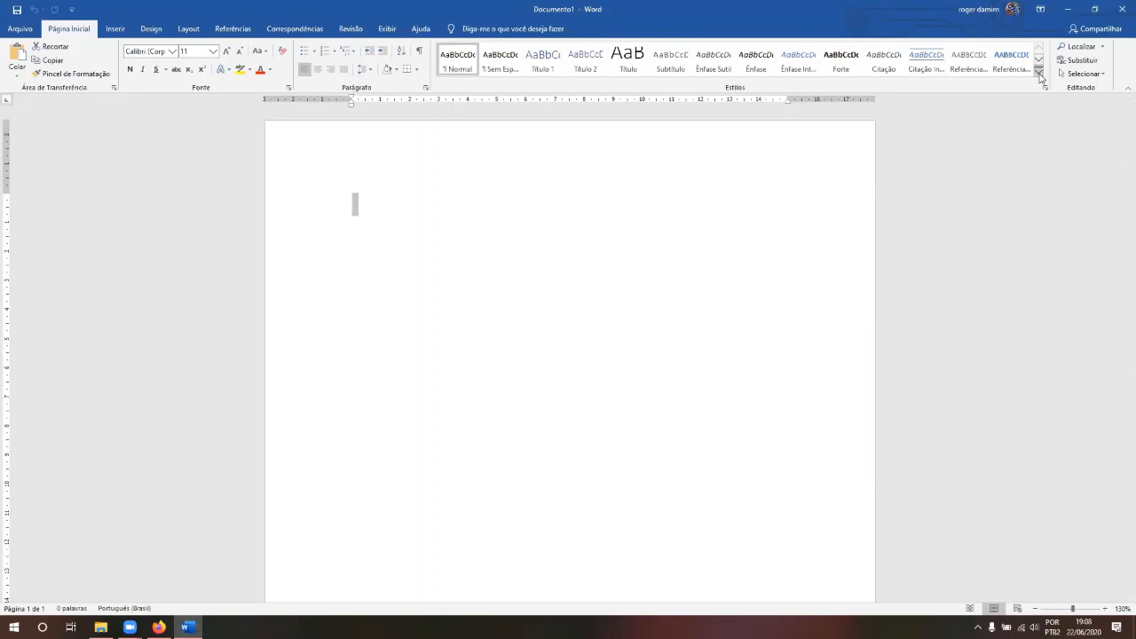
pyautogui.click(1040, 75)
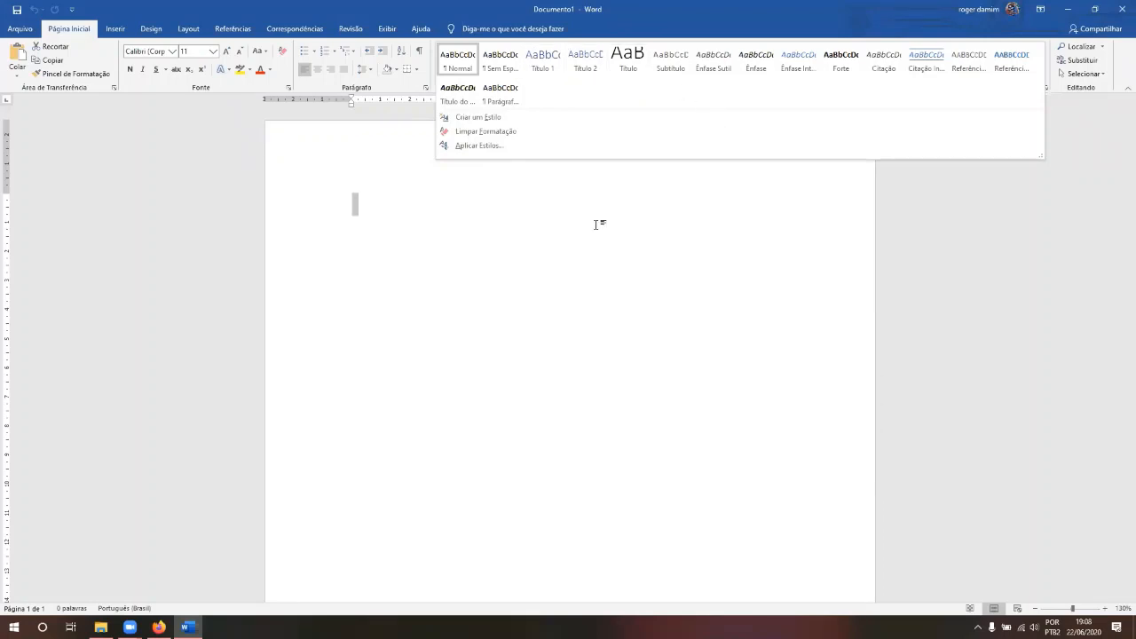
pyautogui.click(469, 194)
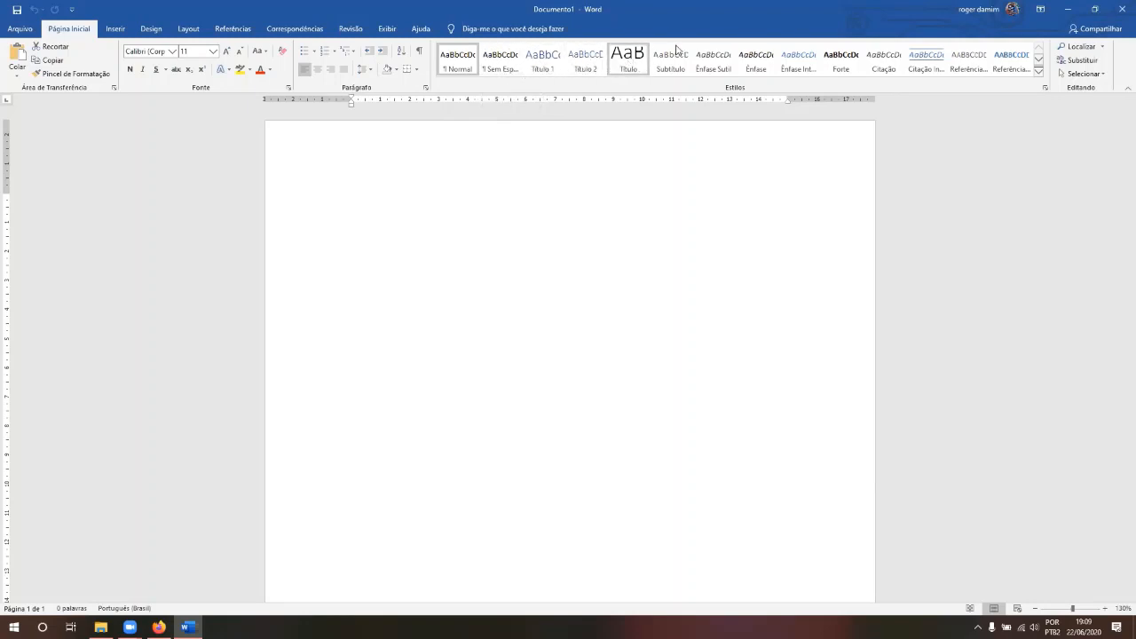
pyautogui.click(585, 60)
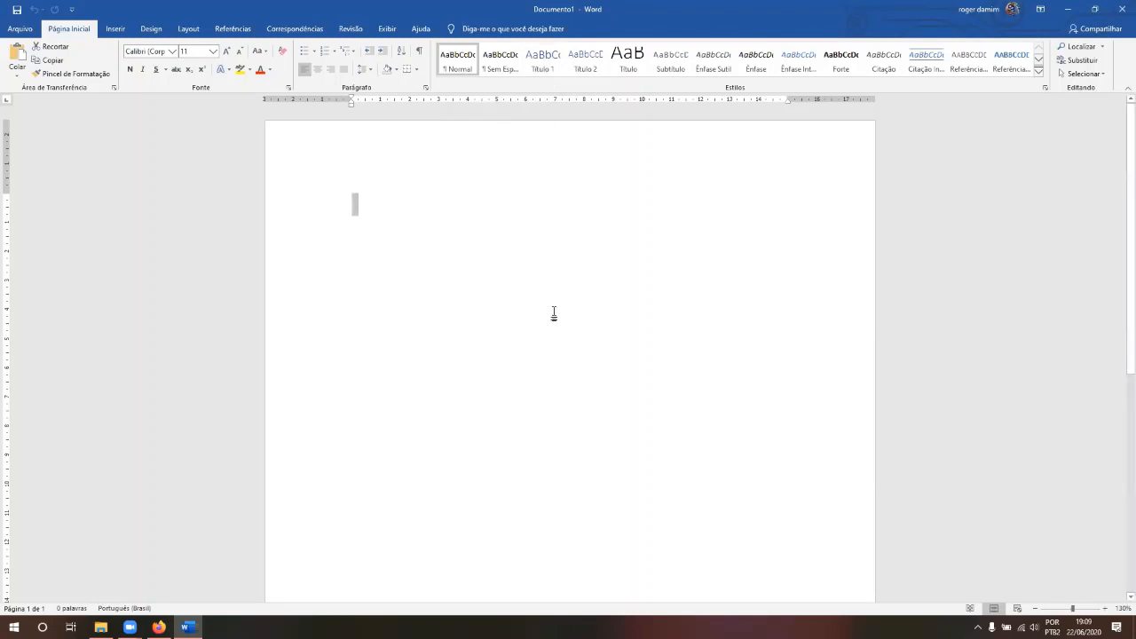
pyautogui.click(515, 222)
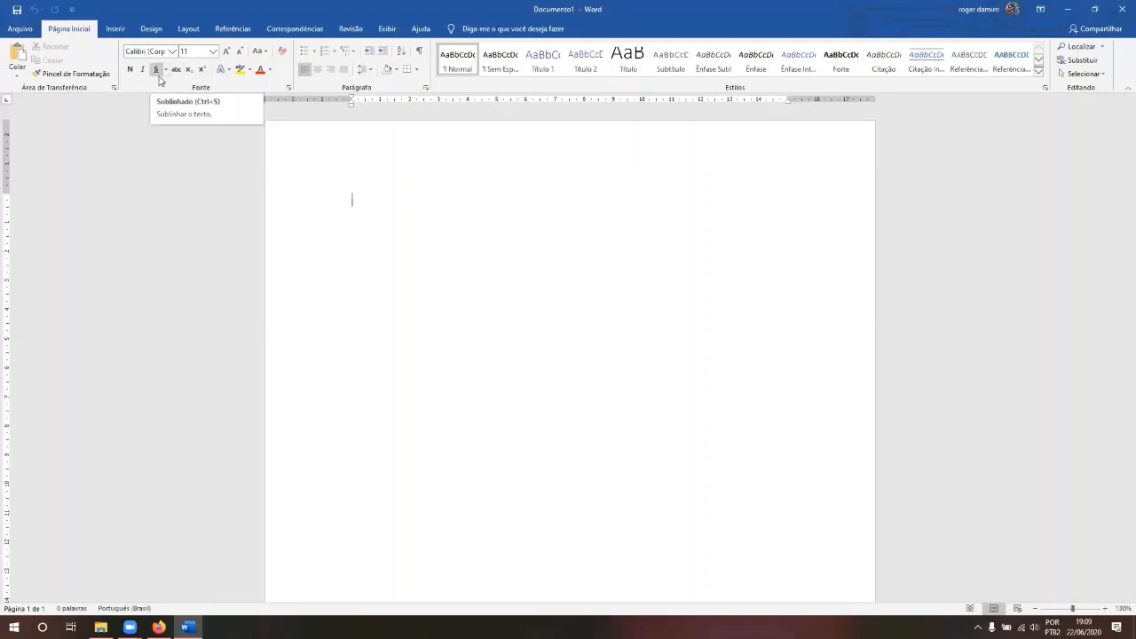
pyautogui.hotkey('ctrl', 'i')
pyautogui.hotkey('ctrl', 'i')
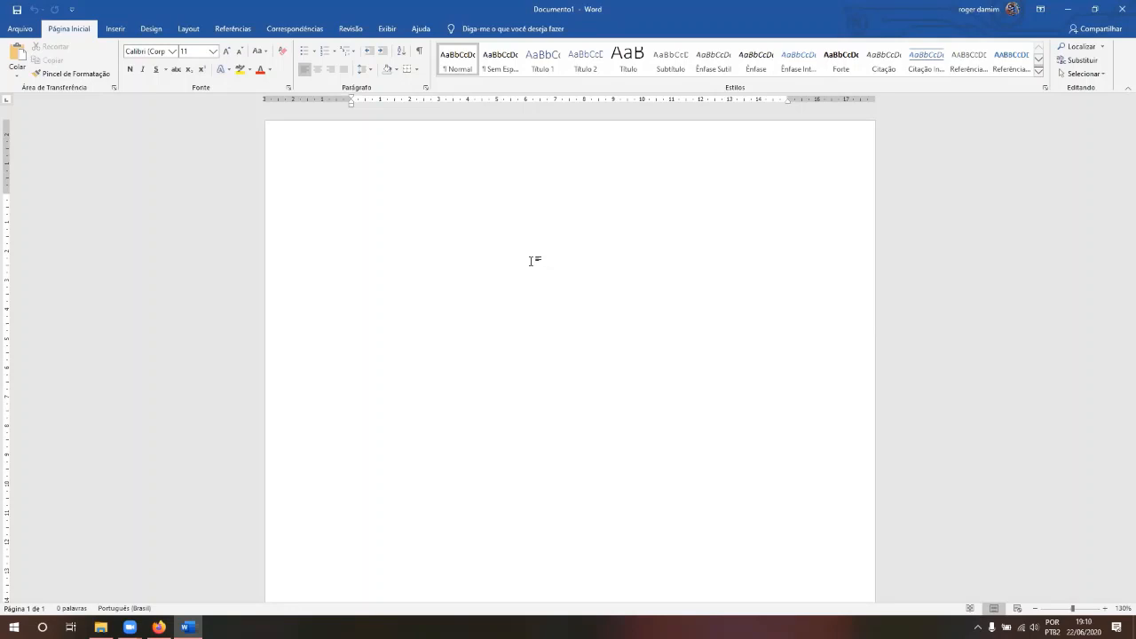
# - Write the text "Curso de Informática" on the first line of the blank document
pyautogui.write('Cur')
pyautogui.press('BackSpace')
pyautogui.press('BackSpace')
pyautogui.write('urso de')
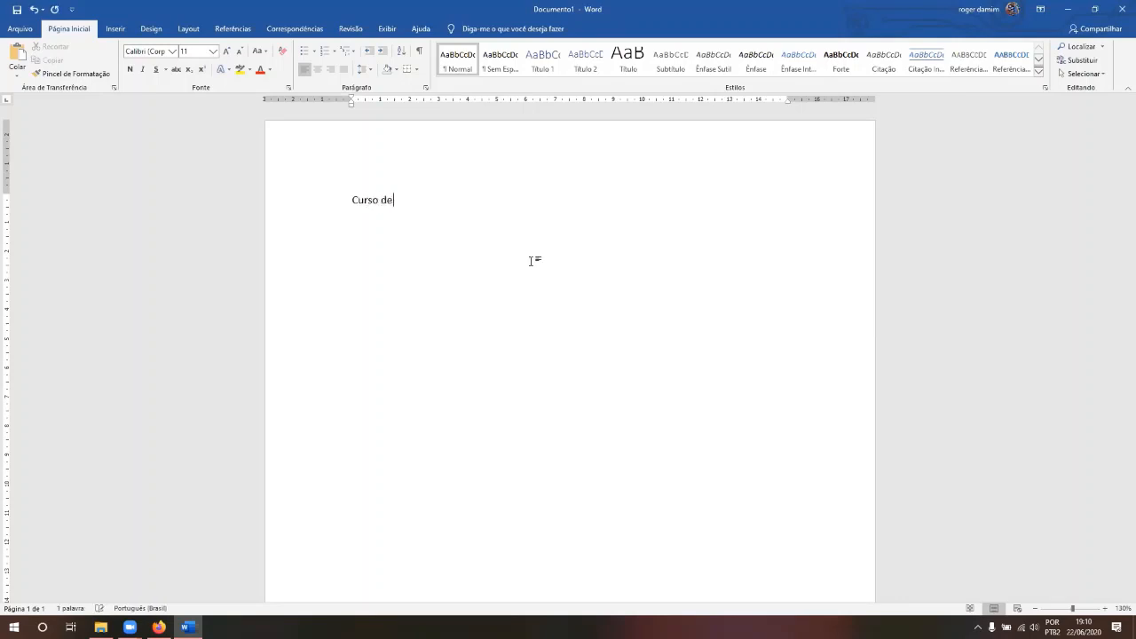
pyautogui.write(' Informática')
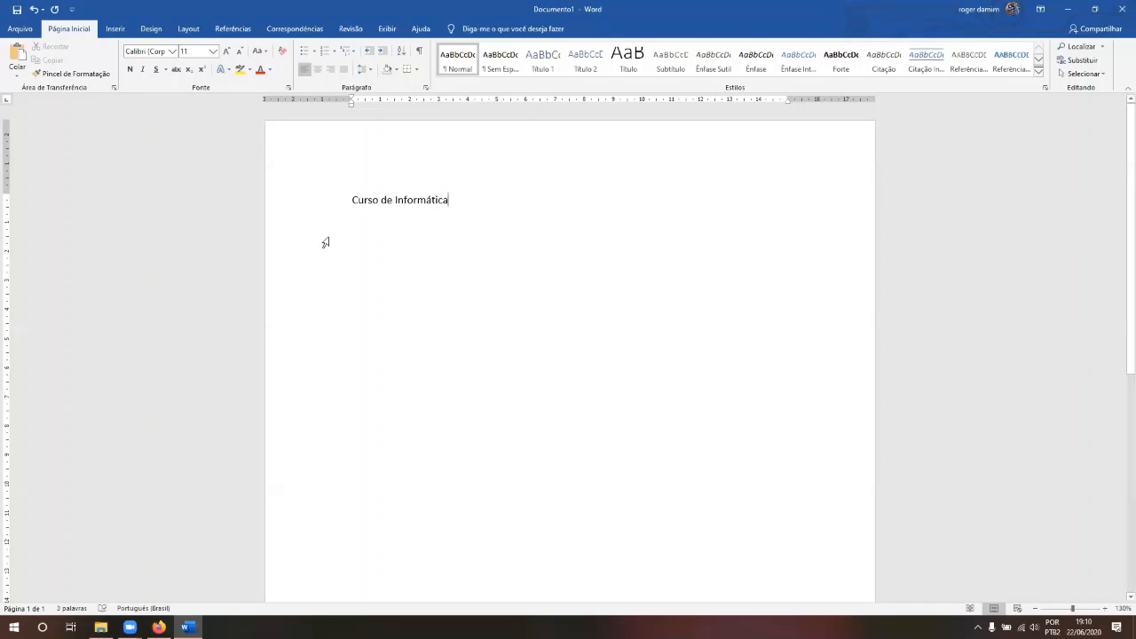
# - Apply the Título 1 style to the "Curso de Informática" line
pyautogui.click(294, 219)
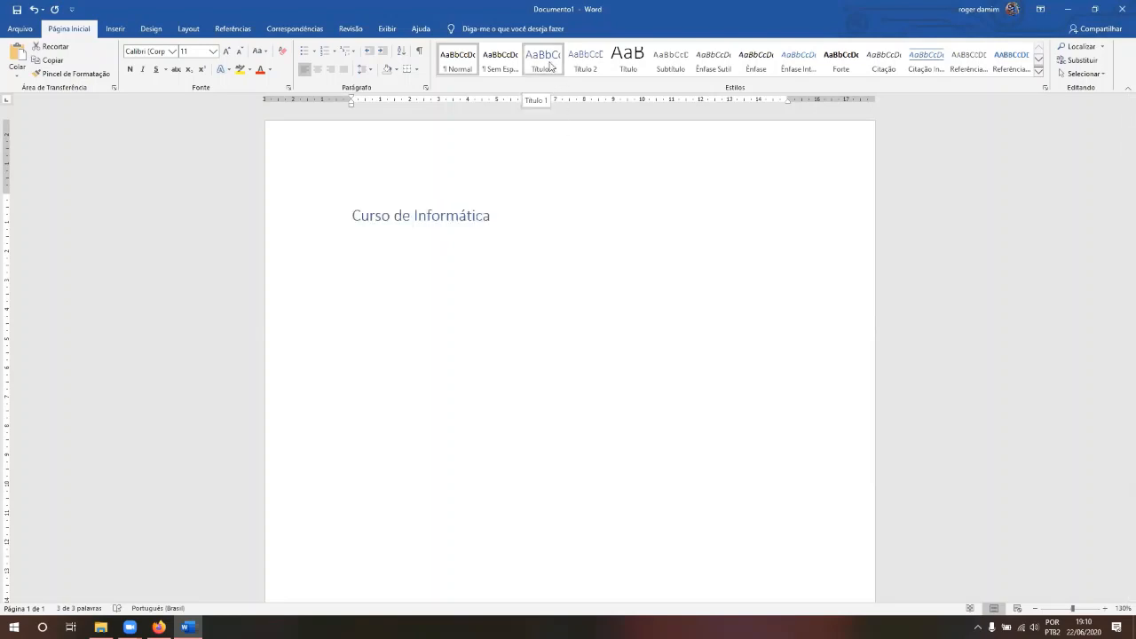
pyautogui.click(550, 66)
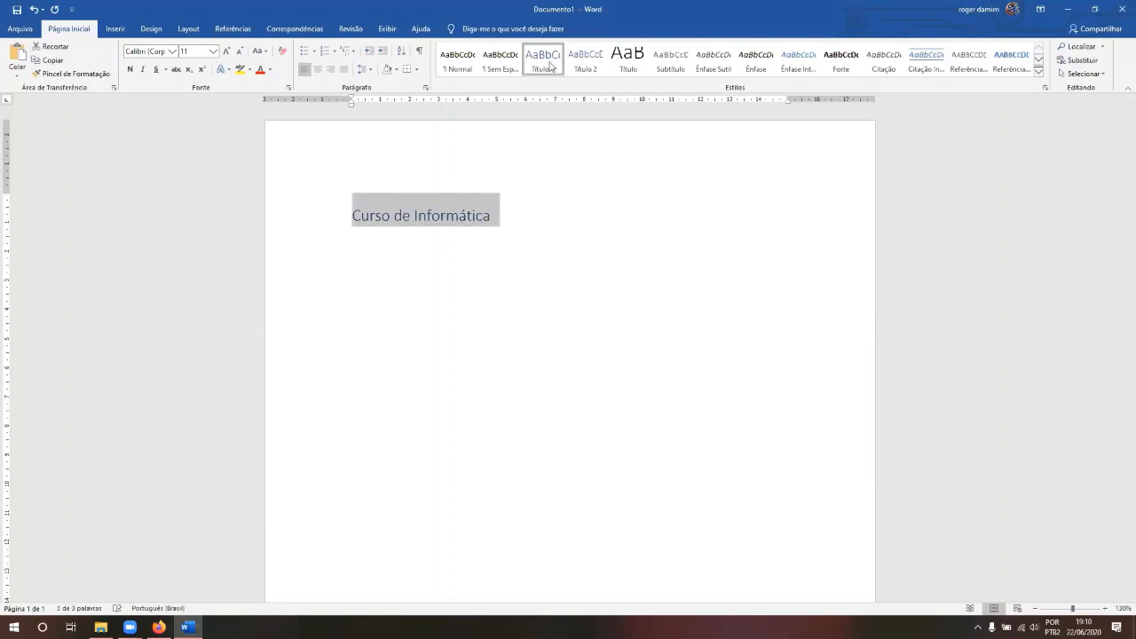
pyautogui.click(537, 253)
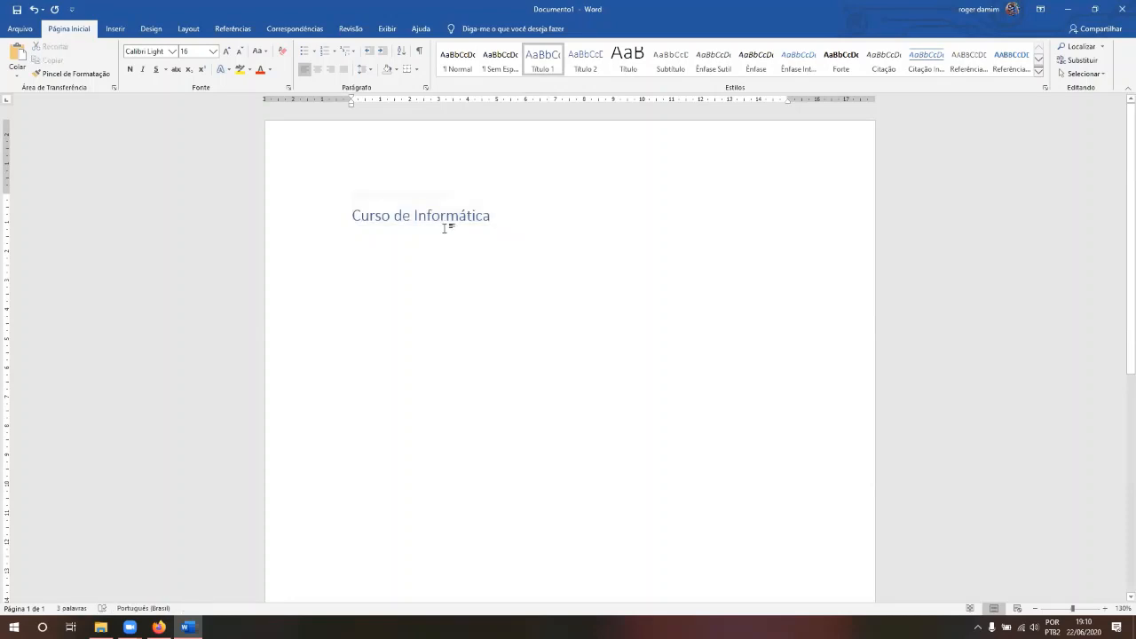
pyautogui.click(446, 227)
# - Modify the Título 1 style to use the Avenir Next LT Pro font at size 22 in dark orange
pyautogui.click(294, 219)
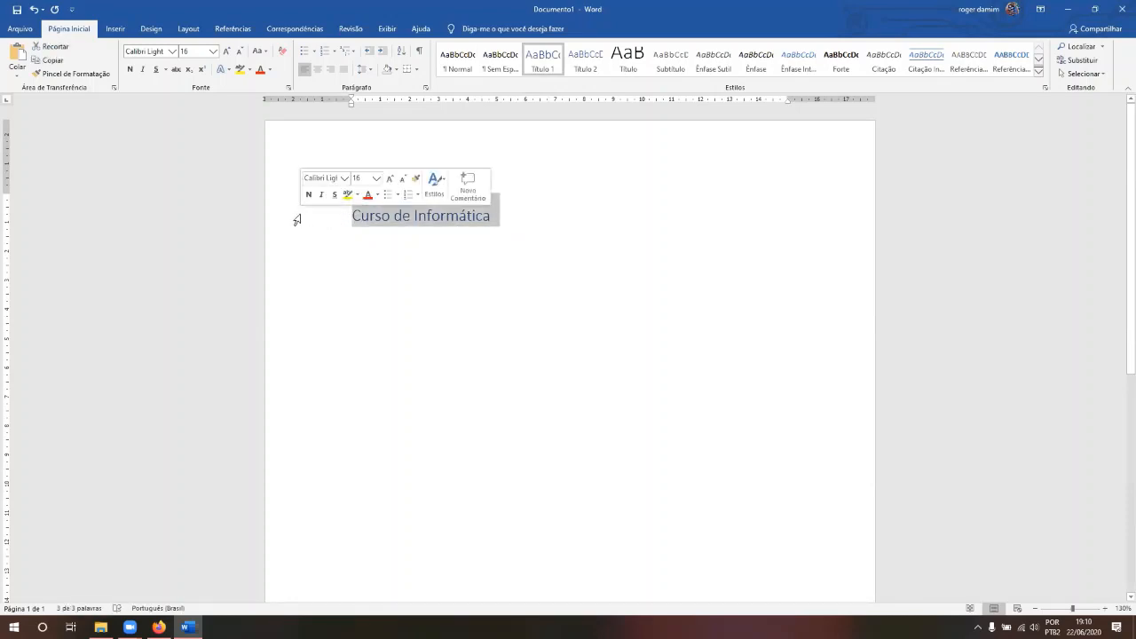
pyautogui.rightClick(547, 63)
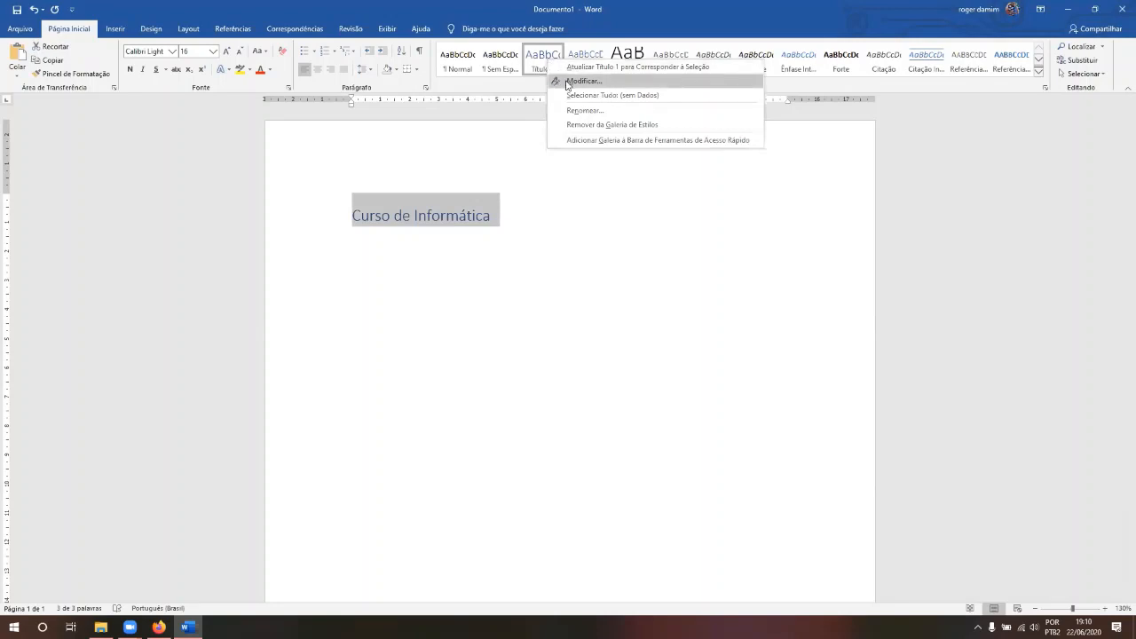
pyautogui.click(567, 82)
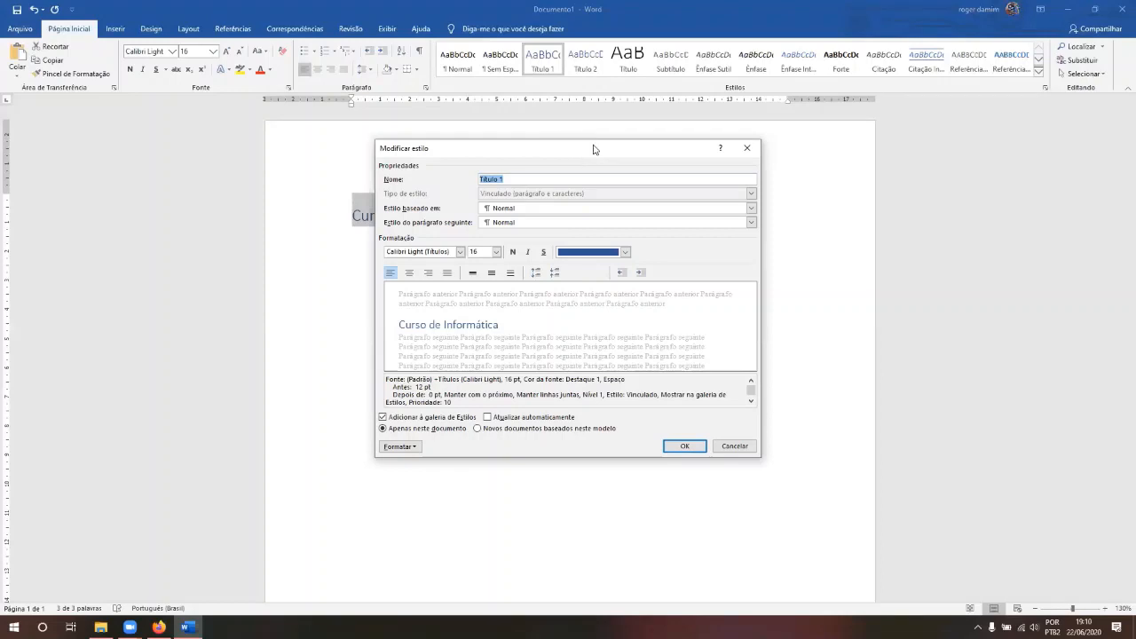
pyautogui.moveTo(593, 148); pyautogui.dragTo(681, 146)
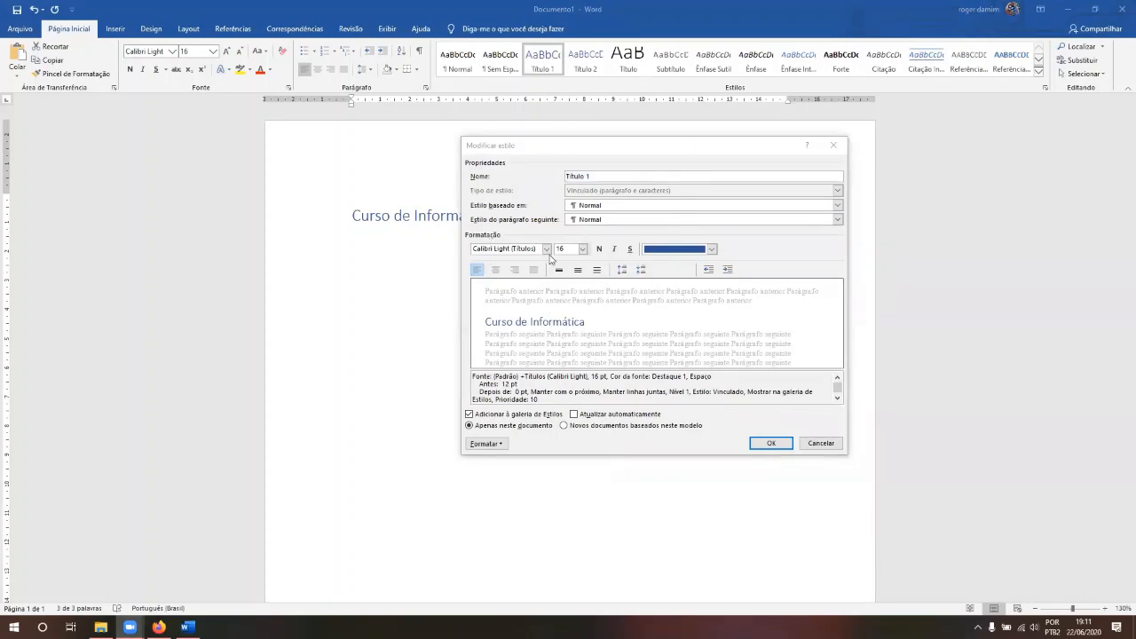
pyautogui.click(547, 249)
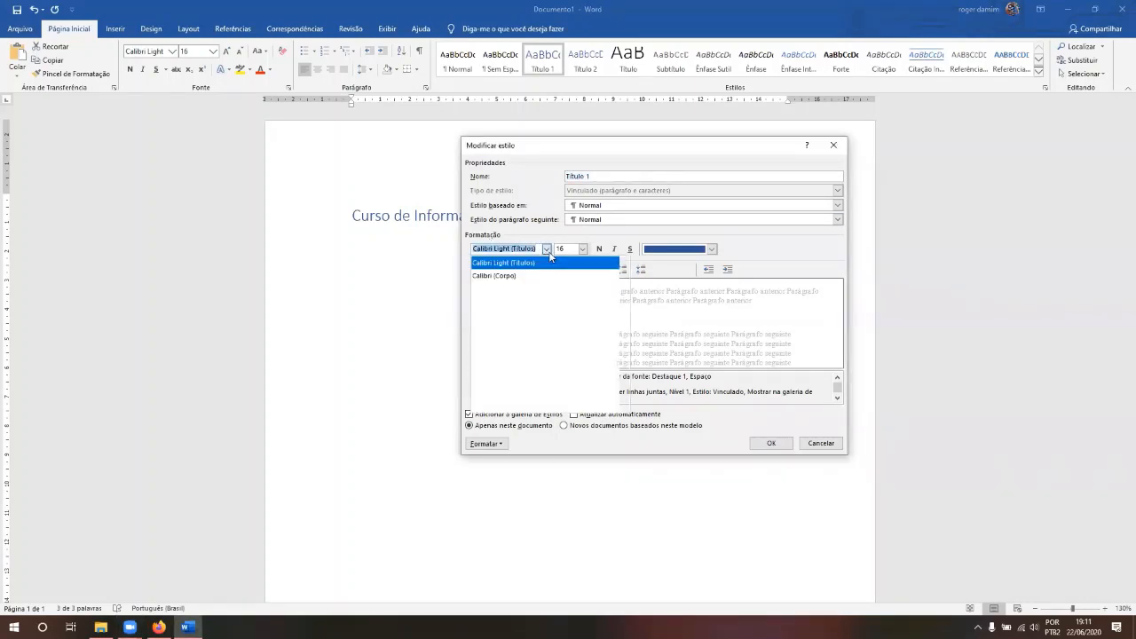
pyautogui.click(525, 290)
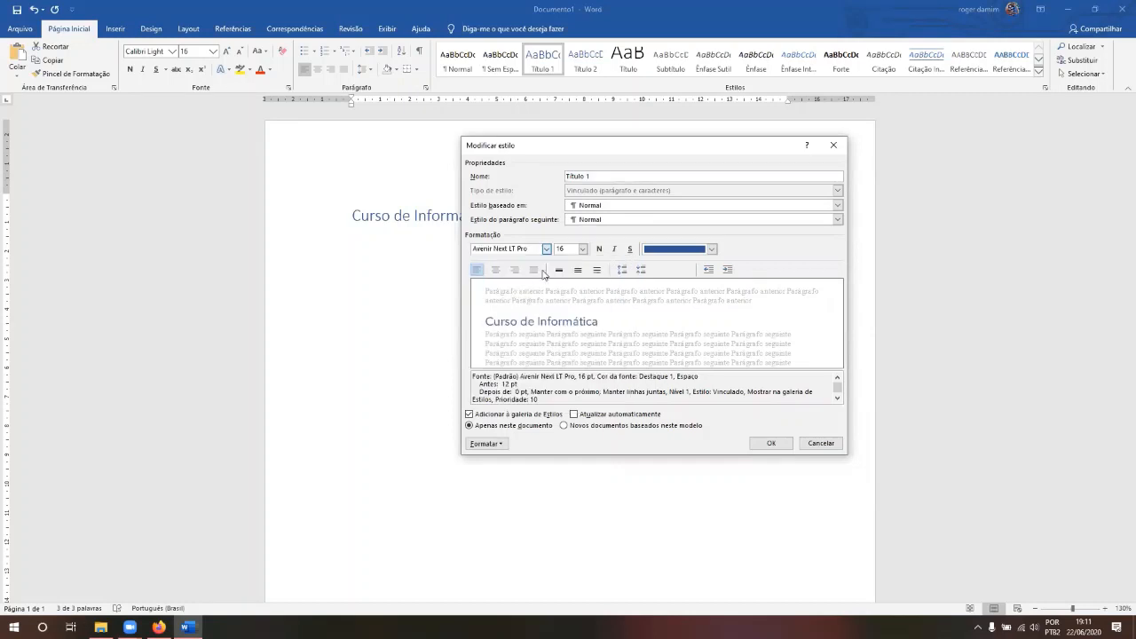
pyautogui.click(582, 249)
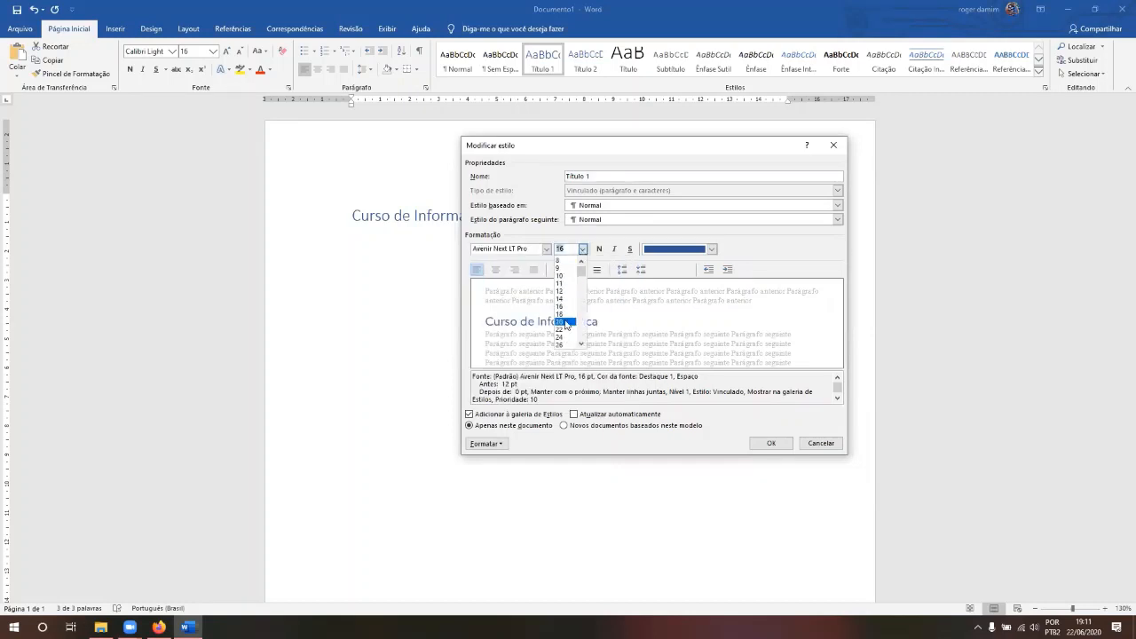
pyautogui.click(560, 329)
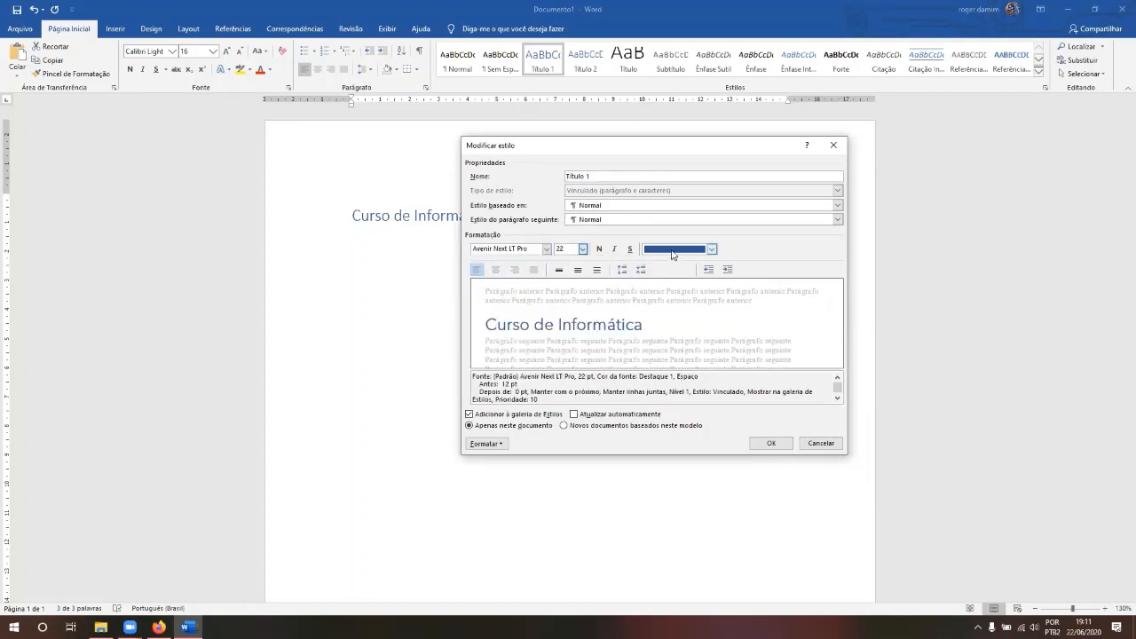
pyautogui.click(711, 249)
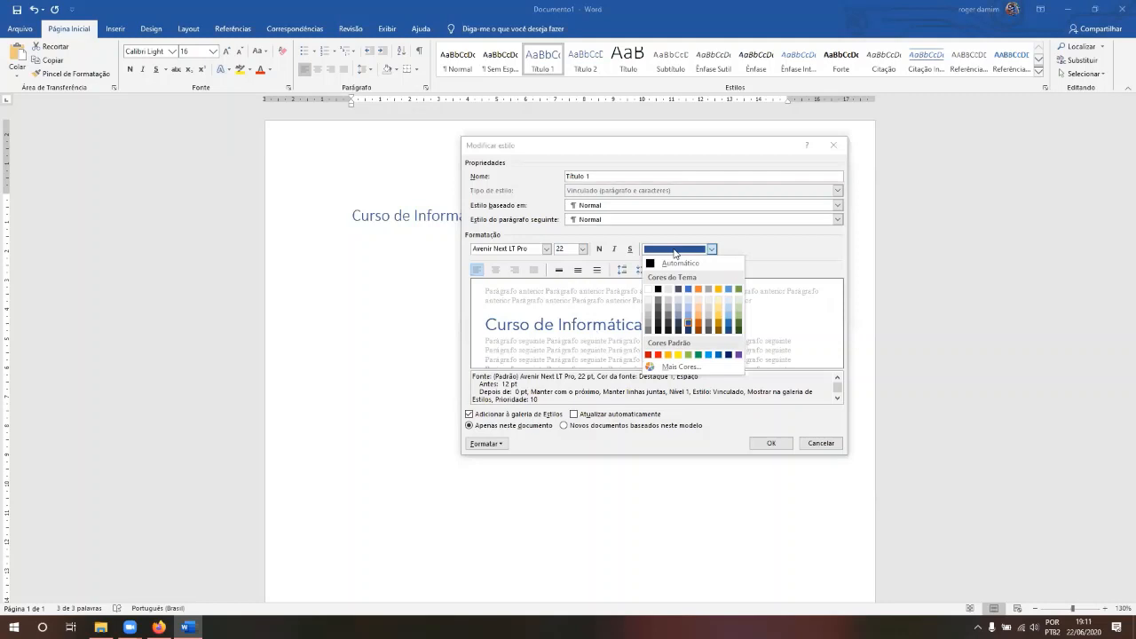
pyautogui.click(699, 322)
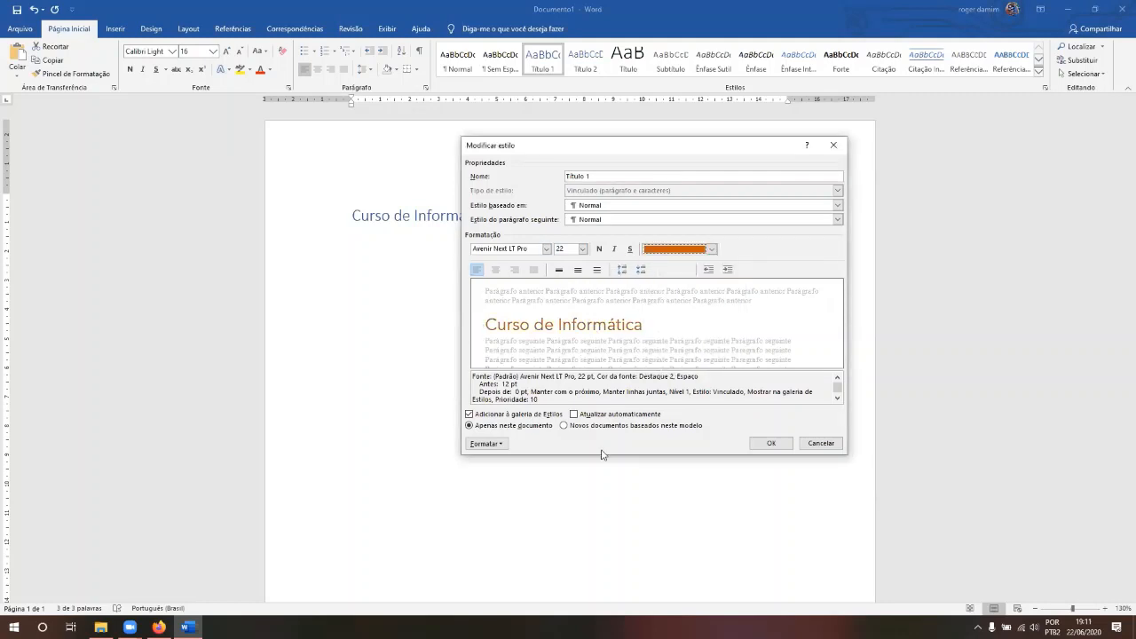
pyautogui.click(764, 444)
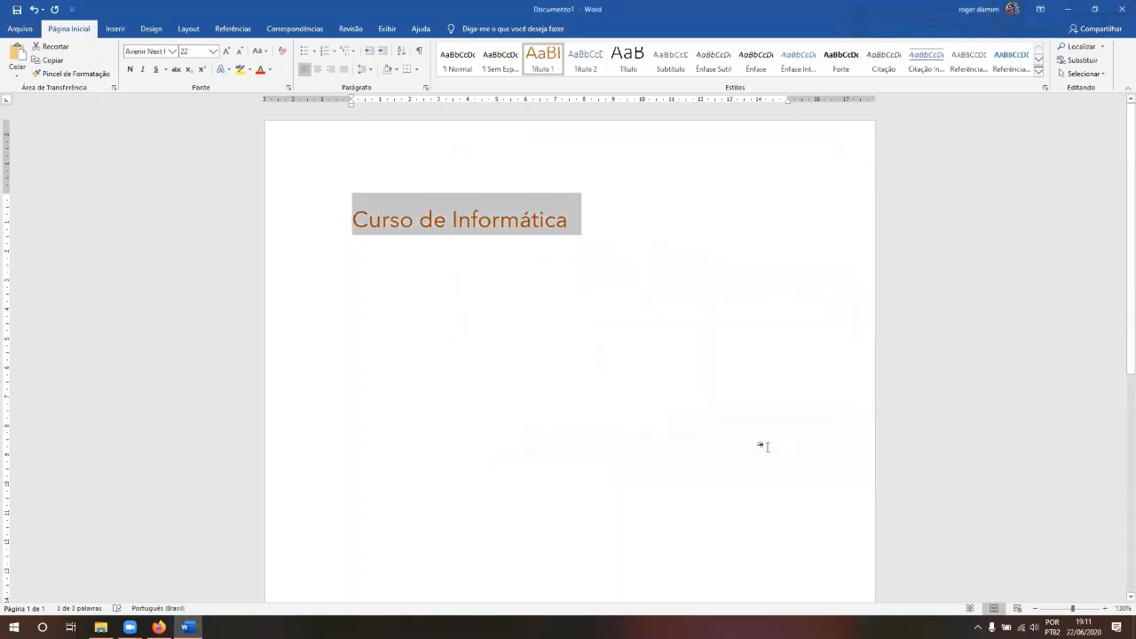
# - Modify the Título 1 style so that its paragraphs are centred
pyautogui.click(346, 222)
pyautogui.click(316, 233)
pyautogui.rightClick(547, 70)
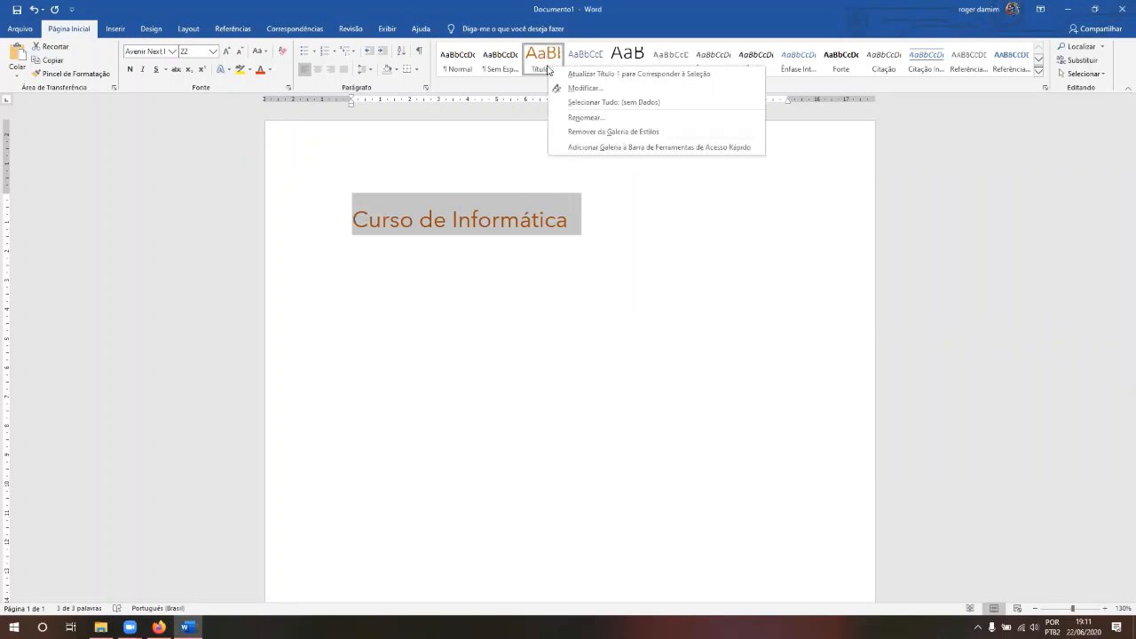
pyautogui.click(582, 88)
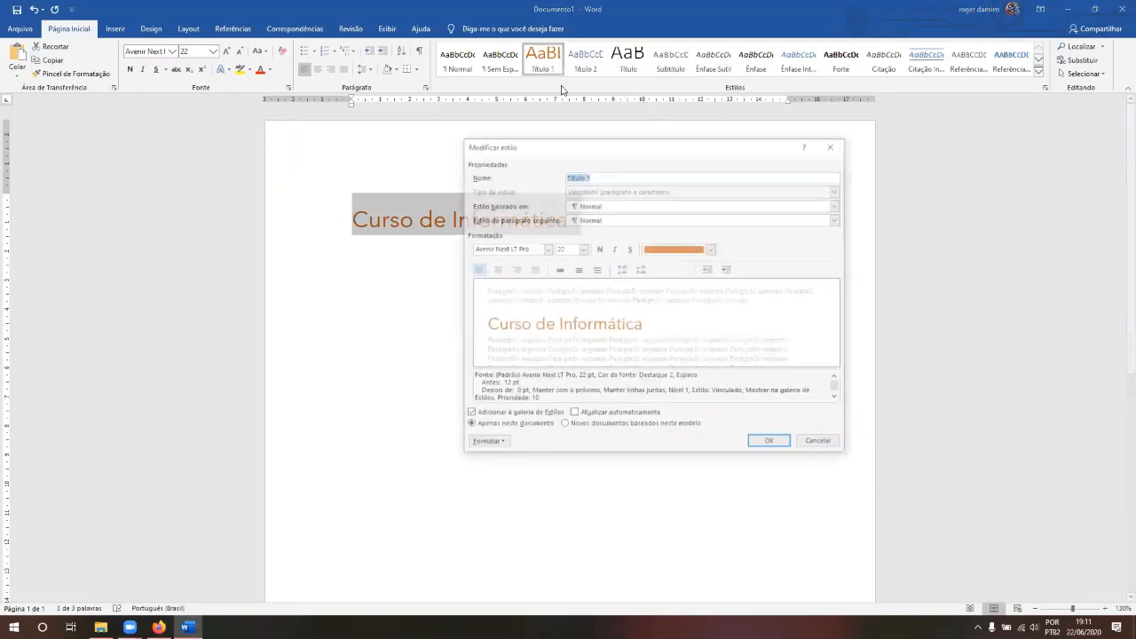
pyautogui.click(498, 272)
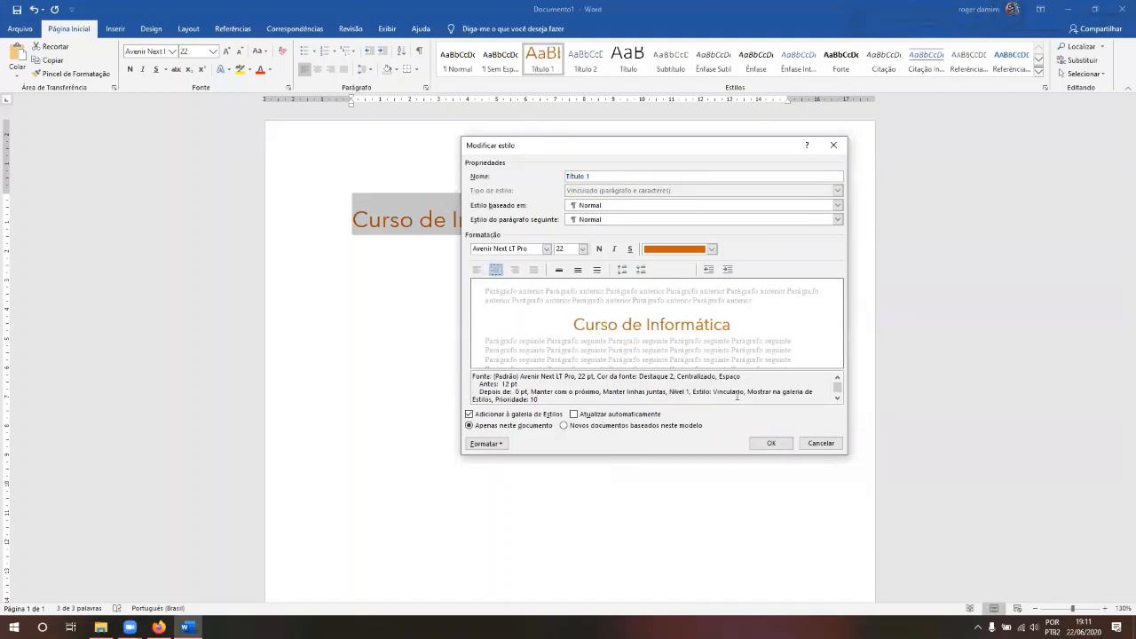
pyautogui.click(781, 446)
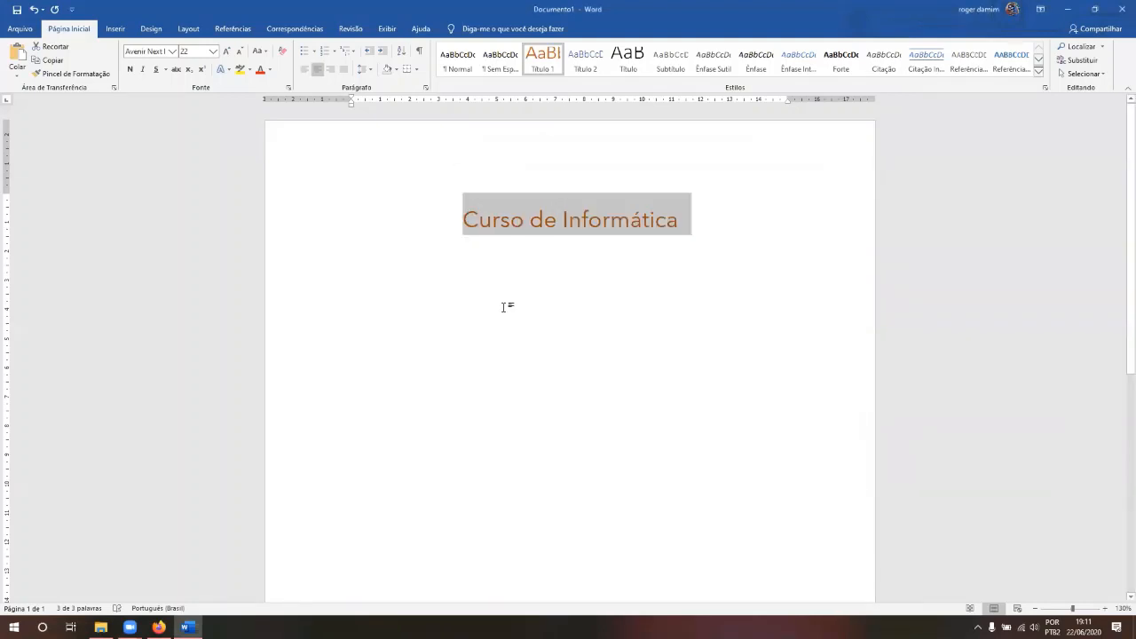
pyautogui.click(506, 307)
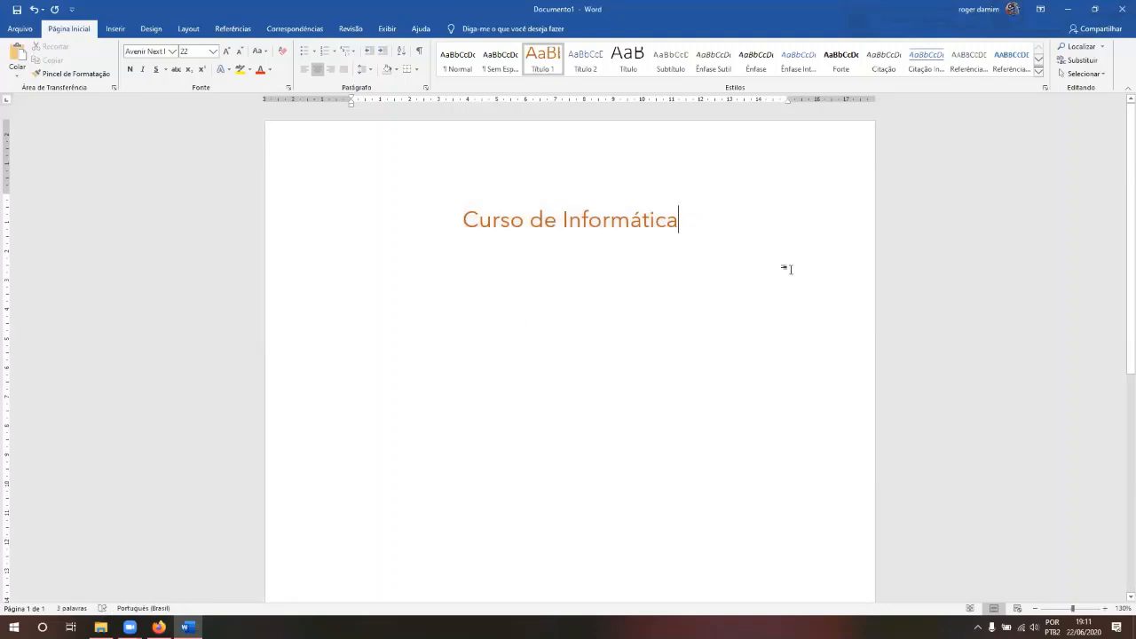
# - Add an indented paragraph below the heading reading "Este é curso..."
pyautogui.press('End')
pyautogui.press('Return')
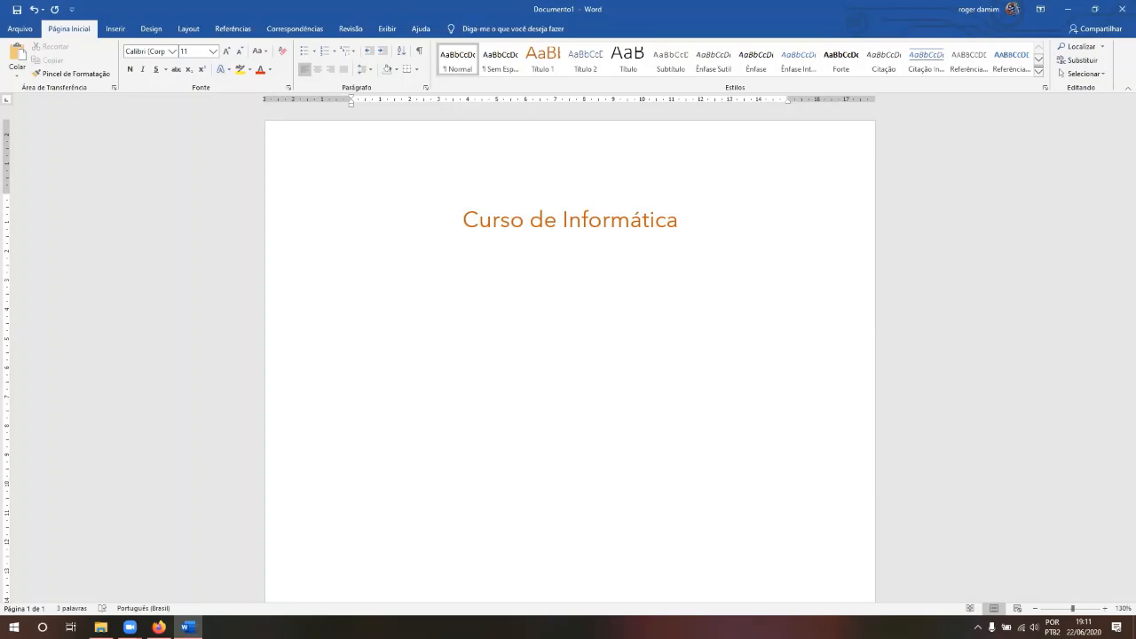
pyautogui.write('Esste')
pyautogui.press('BackSpace')
pyautogui.write('te é curso...')
# - Copy the whole sentence "Este é curso..." below the heading
pyautogui.hotkey('shift', 'Left')
pyautogui.hotkey('shift', 'Left')
pyautogui.hotkey('shift', 'Left')
pyautogui.hotkey('shift', 'Left')
pyautogui.hotkey('shift', 'Left')
pyautogui.hotkey('shift', 'Left')
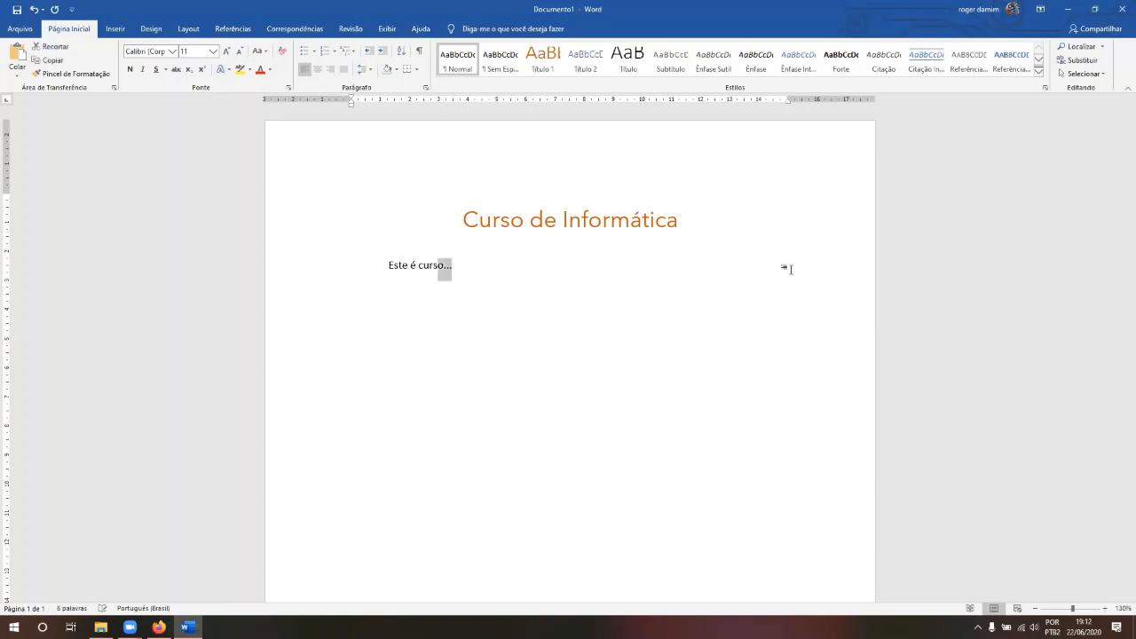
pyautogui.hotkey('shift', 'Left')
pyautogui.hotkey('shift', 'Left')
pyautogui.hotkey('shift', 'Left')
pyautogui.hotkey('shift', 'Left')
pyautogui.hotkey('shift', 'Left')
pyautogui.hotkey('shift', 'Left')
pyautogui.hotkey('shift', 'Left')
pyautogui.hotkey('shift', 'Left')
pyautogui.hotkey('shift', 'Left')
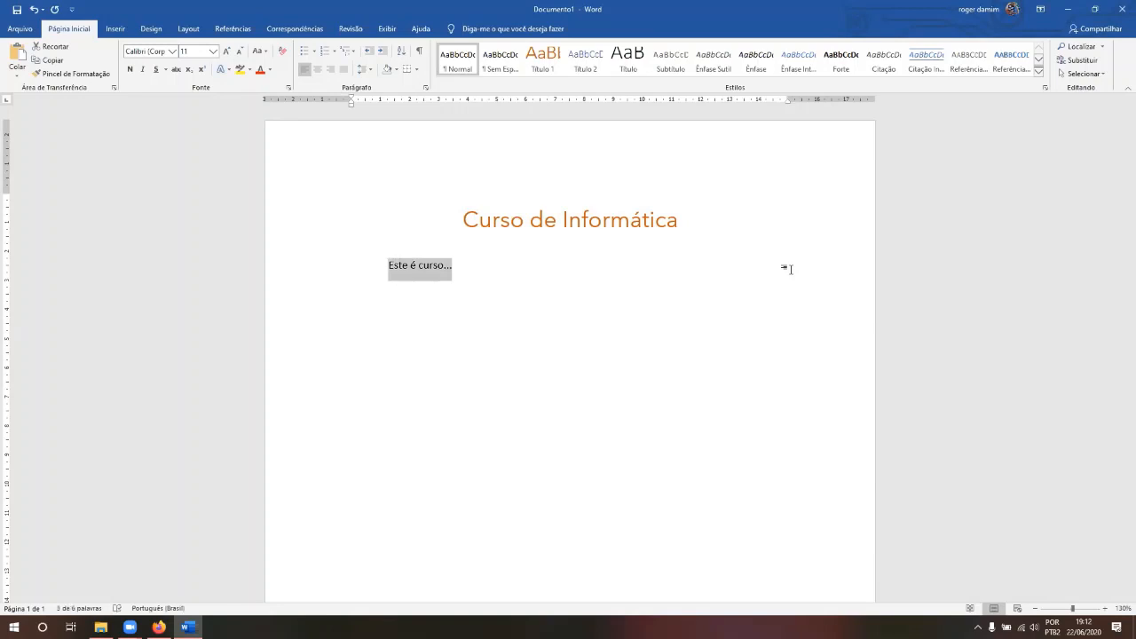
pyautogui.hotkey('ctrl', 'c')
# - Paste the copied sentence repeatedly after the original until the paragraph fills about five lines
pyautogui.press('End')
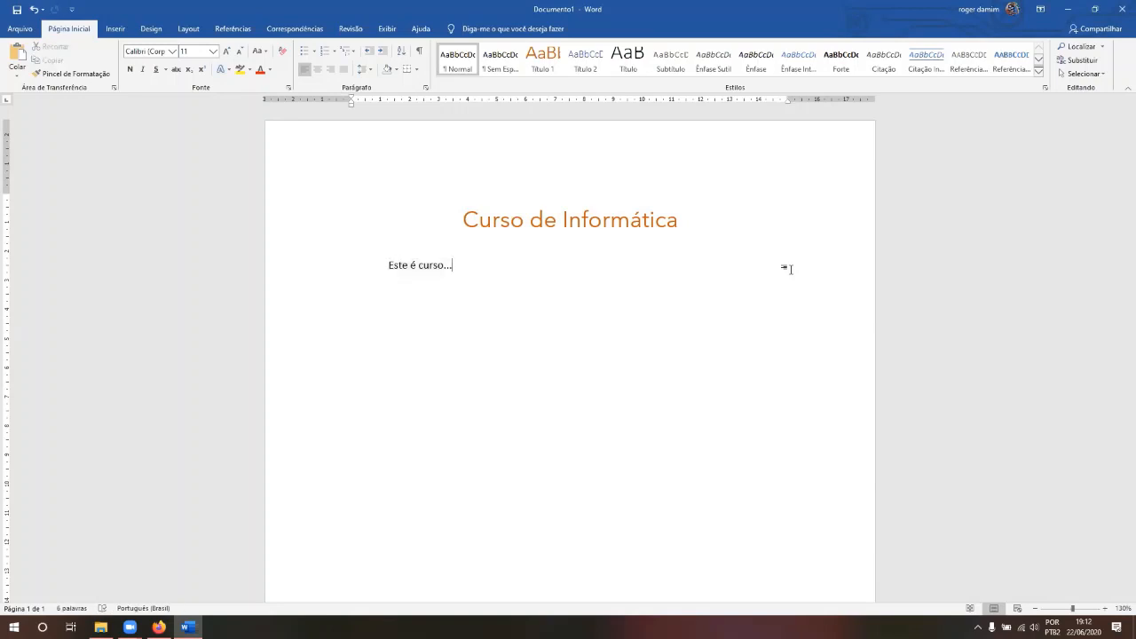
pyautogui.hotkey('ctrl', 'v')
pyautogui.hotkey('ctrl', 'v')
pyautogui.hotkey('ctrl', 'v')
pyautogui.hotkey('ctrl', 'v')
pyautogui.hotkey('ctrl', 'v')
pyautogui.hotkey('ctrl', 'v')
pyautogui.hotkey('ctrl', 'v')
pyautogui.hotkey('ctrl', 'v')
pyautogui.hotkey('ctrl', 'v')
pyautogui.hotkey('ctrl', 'v')
pyautogui.hotkey('ctrl', 'v')
pyautogui.hotkey('ctrl', 'v')
pyautogui.hotkey('ctrl', 'v')
pyautogui.hotkey('ctrl', 'v')
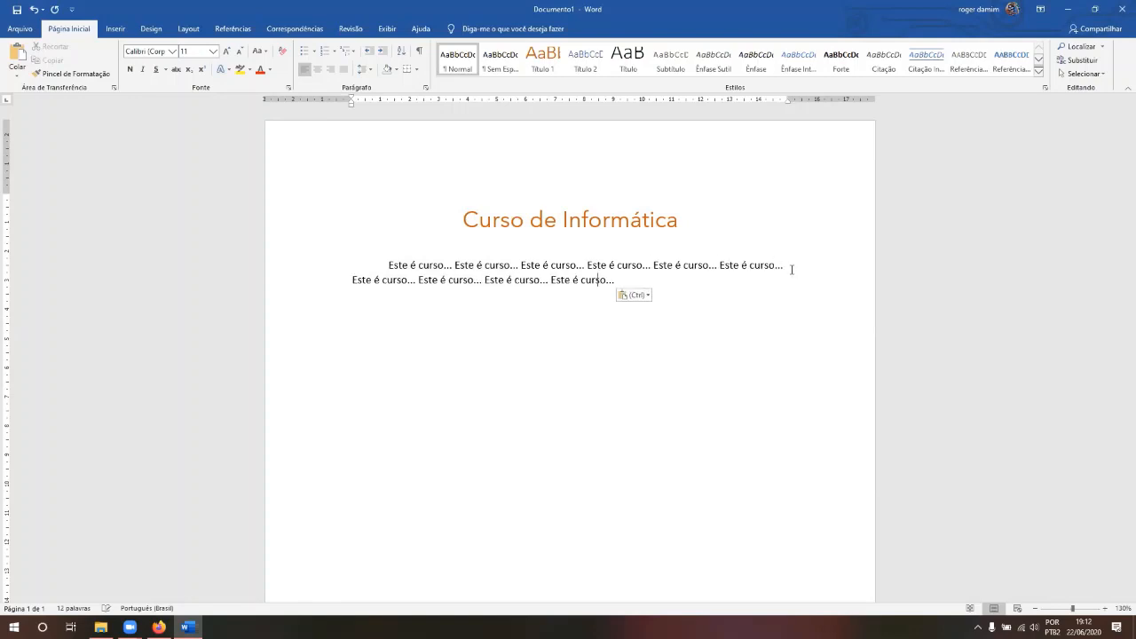
pyautogui.hotkey('ctrl', 'v')
pyautogui.hotkey('ctrl', 'v')
pyautogui.hotkey('ctrl', 'v')
pyautogui.hotkey('ctrl', 'v')
pyautogui.hotkey('ctrl', 'v')
pyautogui.hotkey('ctrl', 'v')
pyautogui.hotkey('ctrl', 'v')
pyautogui.hotkey('ctrl', 'v')
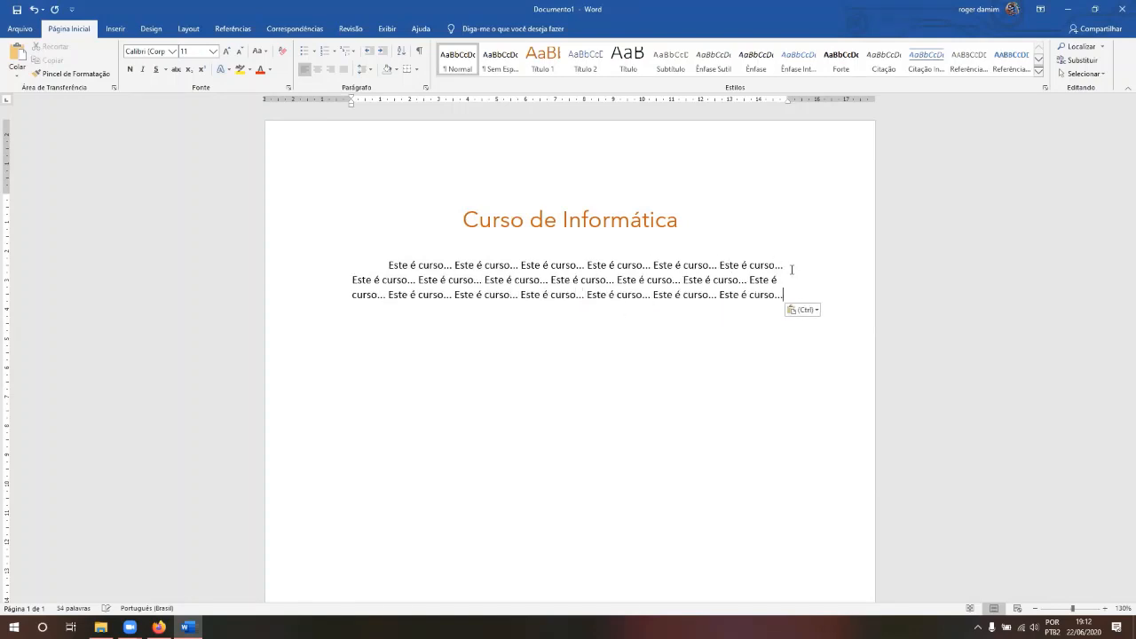
pyautogui.hotkey('ctrl', 'v')
pyautogui.hotkey('ctrl', 'v')
pyautogui.hotkey('ctrl', 'v')
pyautogui.hotkey('ctrl', 'v')
pyautogui.hotkey('ctrl', 'v')
pyautogui.hotkey('ctrl', 'v')
pyautogui.hotkey('ctrl', 'v')
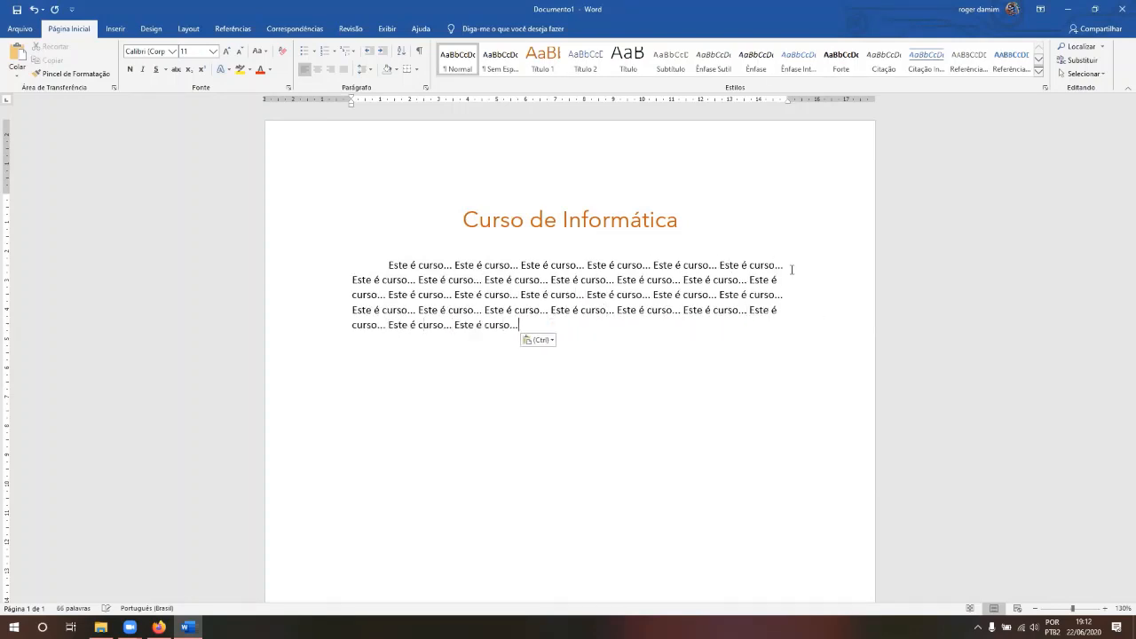
pyautogui.hotkey('shift', 'Up')
pyautogui.hotkey('shift', 'Up')
pyautogui.hotkey('shift', 'Up')
pyautogui.hotkey('shift', 'Up')
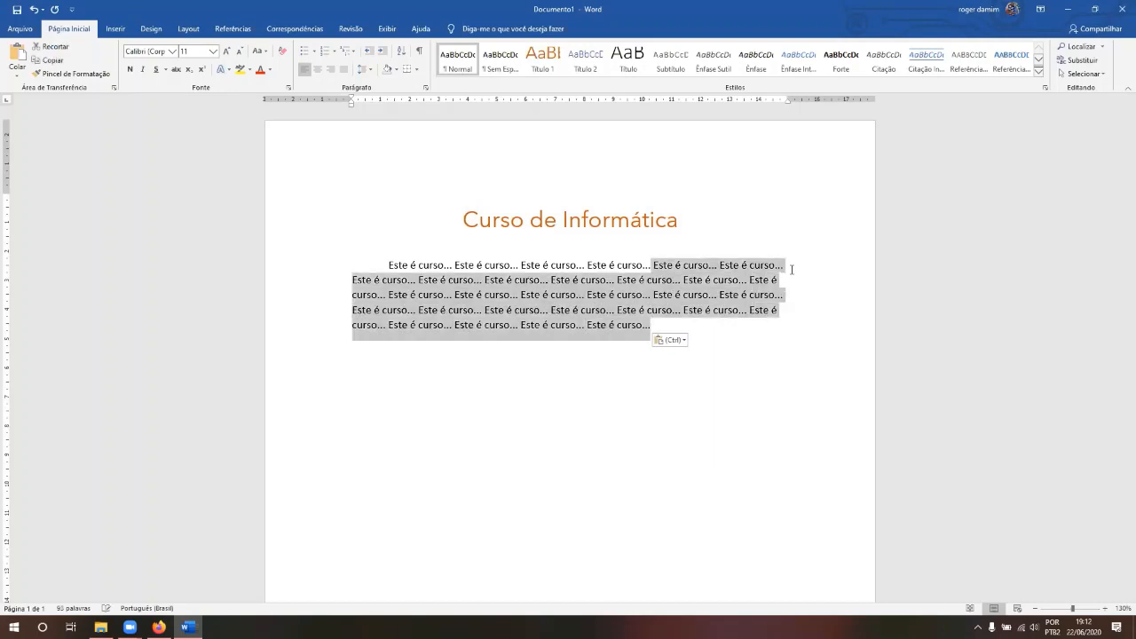
pyautogui.hotkey('shift', 'Left')
pyautogui.hotkey('shift', 'Left')
pyautogui.hotkey('shift', 'Left')
pyautogui.hotkey('shift', 'Left')
pyautogui.hotkey('shift', 'Left')
pyautogui.hotkey('shift', 'Left')
pyautogui.hotkey('shift', 'Left')
pyautogui.hotkey('shift', 'Left')
pyautogui.hotkey('shift', 'Left')
pyautogui.hotkey('shift', 'Left')
pyautogui.hotkey('shift', 'Left')
pyautogui.hotkey('shift', 'Left')
pyautogui.hotkey('shift', 'Left')
pyautogui.hotkey('shift', 'Left')
pyautogui.hotkey('shift', 'Left')
pyautogui.hotkey('shift', 'Left')
pyautogui.hotkey('shift', 'Left')
pyautogui.hotkey('shift', 'Left')
pyautogui.hotkey('shift', 'Left')
pyautogui.hotkey('shift', 'Left')
pyautogui.hotkey('shift', 'Left')
pyautogui.hotkey('shift', 'Left')
pyautogui.hotkey('shift', 'Left')
pyautogui.hotkey('shift', 'Left')
pyautogui.hotkey('shift', 'Left')
pyautogui.hotkey('shift', 'Left')
pyautogui.hotkey('shift', 'Left')
pyautogui.hotkey('shift', 'Left')
pyautogui.hotkey('shift', 'Left')
pyautogui.hotkey('shift', 'Left')
pyautogui.hotkey('shift', 'Left')
pyautogui.hotkey('shift', 'Left')
pyautogui.hotkey('shift', 'Left')
pyautogui.hotkey('shift', 'Left')
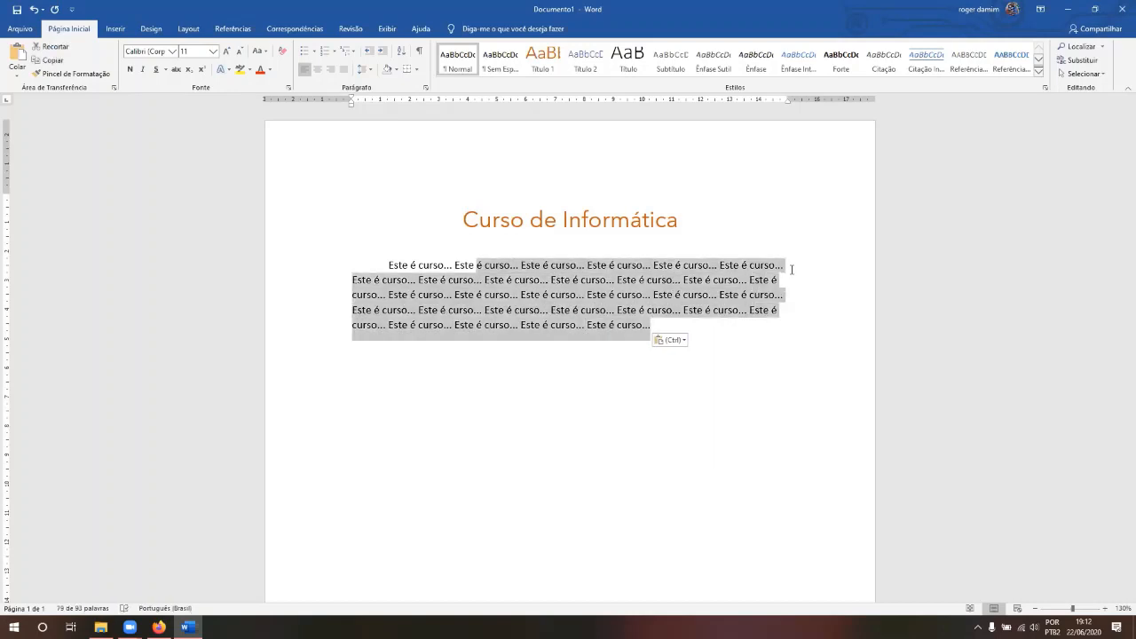
pyautogui.hotkey('shift', 'Left')
pyautogui.hotkey('shift', 'Left')
pyautogui.hotkey('shift', 'Left')
pyautogui.hotkey('shift', 'Left')
pyautogui.hotkey('shift', 'Left')
pyautogui.hotkey('shift', 'Left')
pyautogui.hotkey('shift', 'Left')
pyautogui.hotkey('shift', 'Left')
pyautogui.hotkey('shift', 'Left')
pyautogui.hotkey('shift', 'Left')
pyautogui.hotkey('shift', 'Left')
pyautogui.hotkey('shift', 'Left')
pyautogui.hotkey('shift', 'Left')
pyautogui.hotkey('shift', 'Left')
pyautogui.hotkey('shift', 'Left')
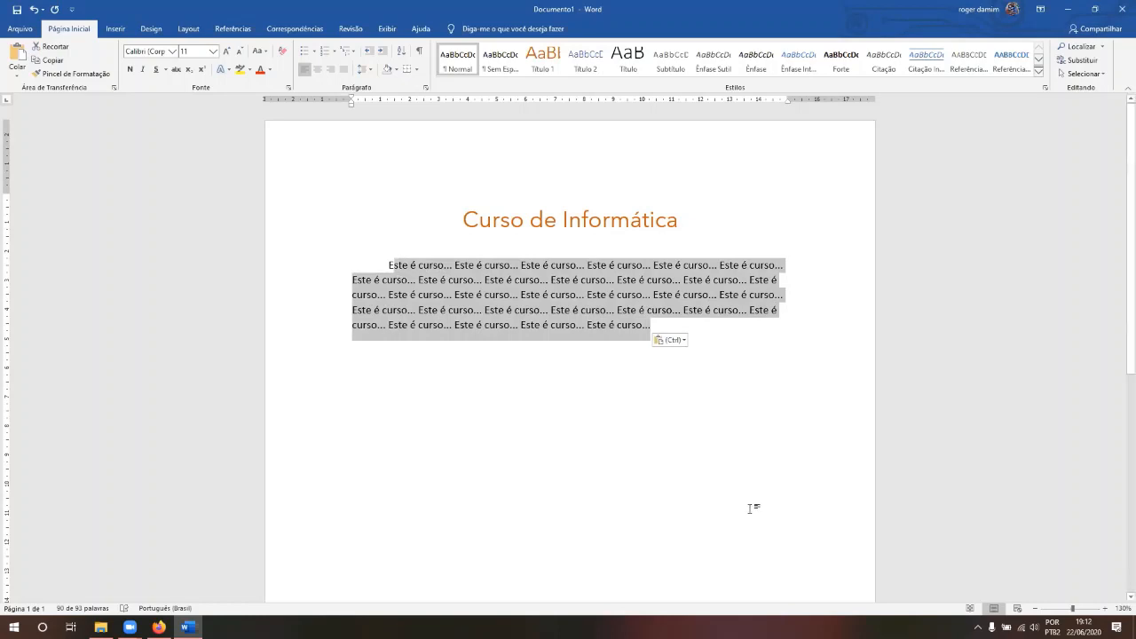
pyautogui.click(609, 355)
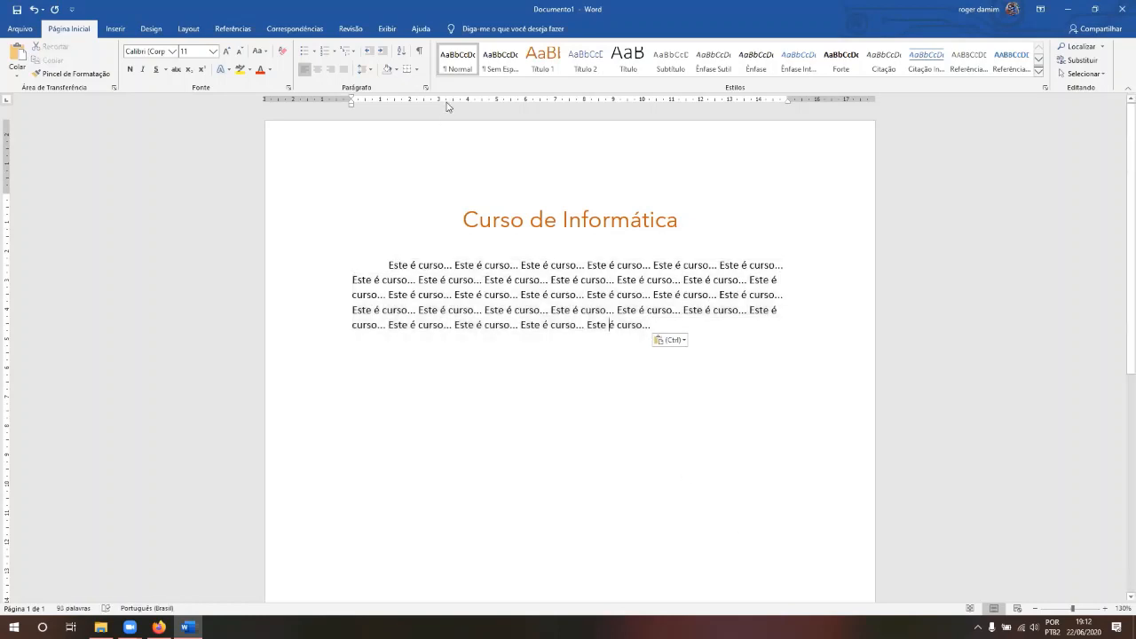
# - Modify the Normal style to use the Arial font at 12 pt
pyautogui.rightClick(458, 57)
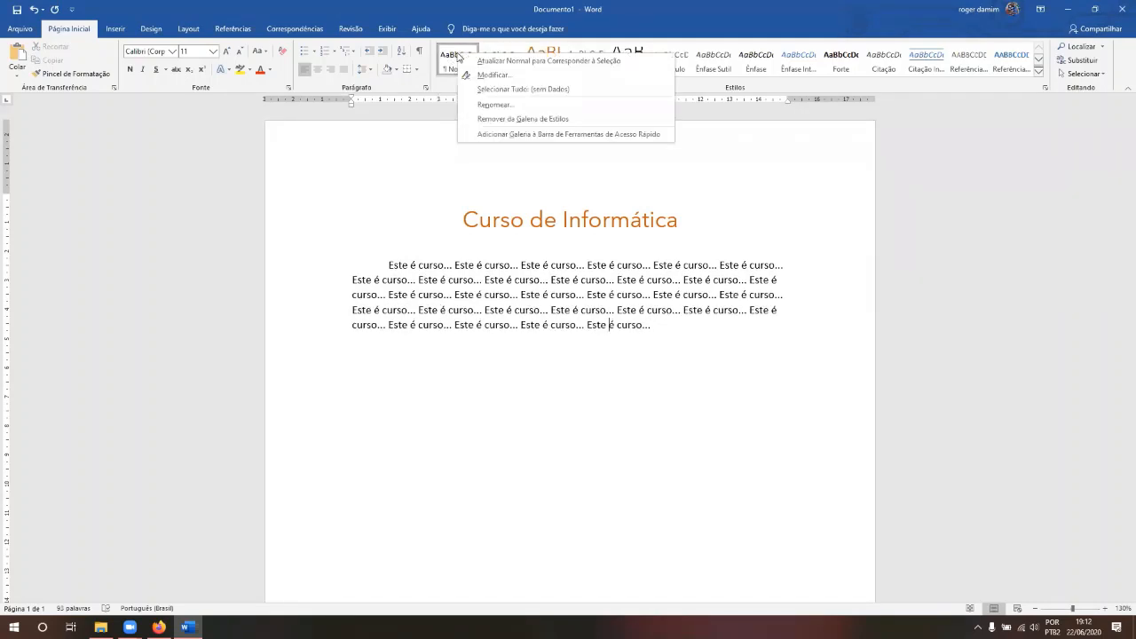
pyautogui.click(471, 76)
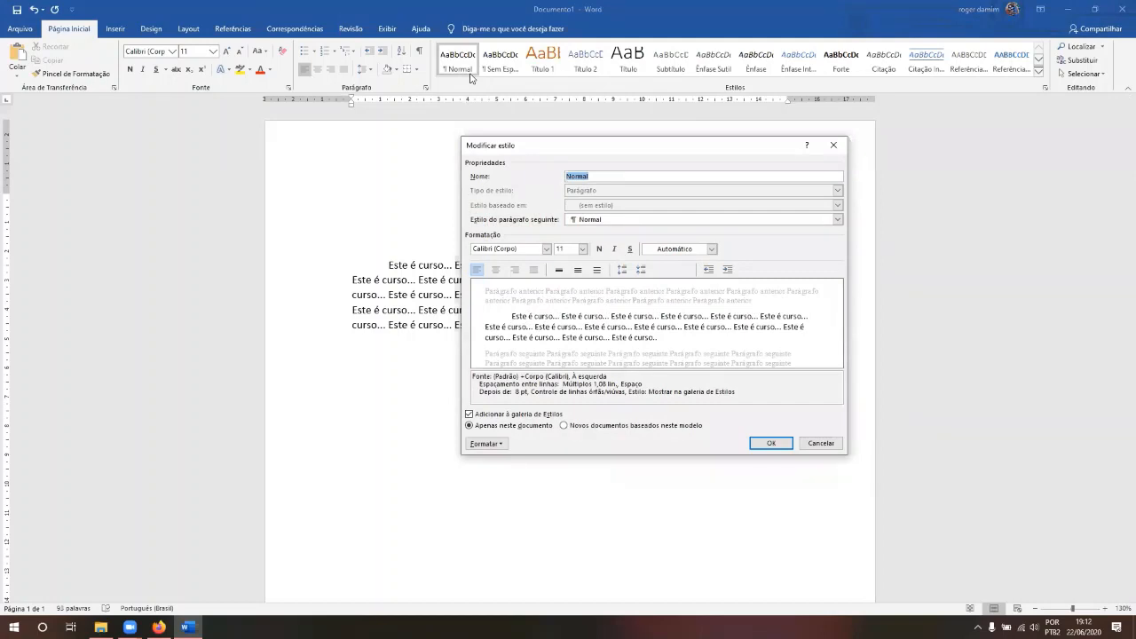
pyautogui.click(582, 250)
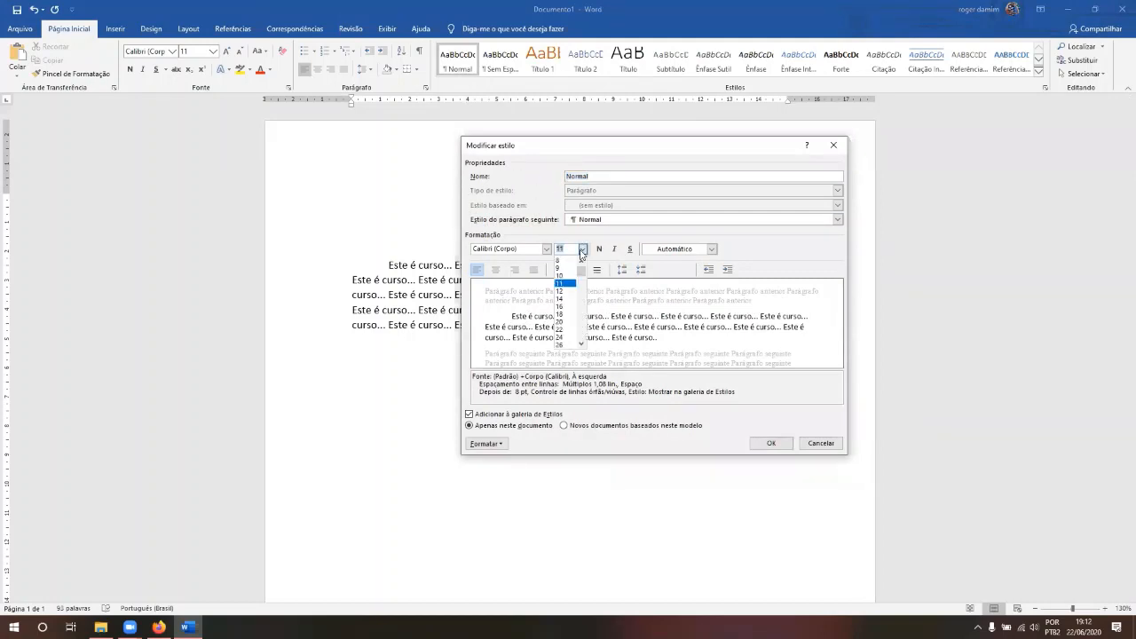
pyautogui.click(563, 290)
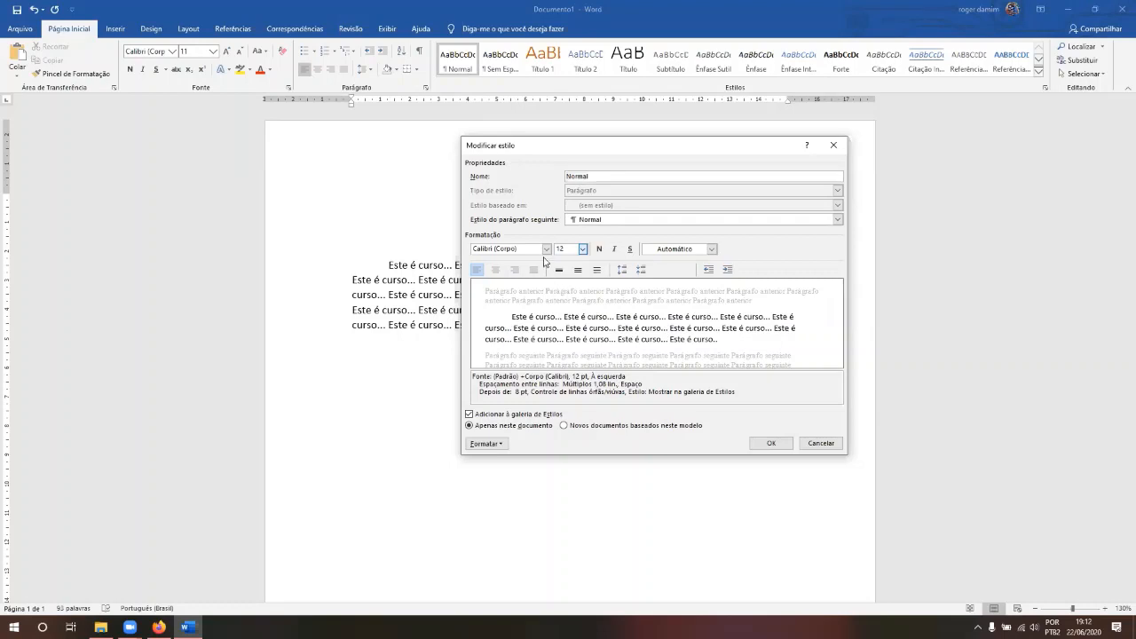
pyautogui.click(547, 249)
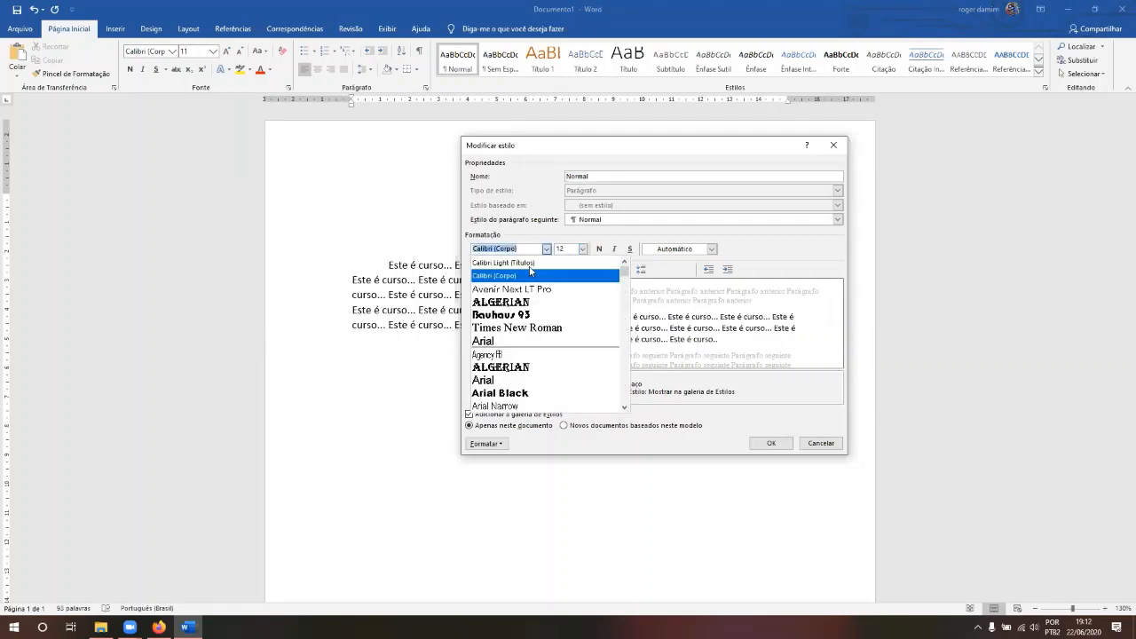
pyautogui.click(499, 338)
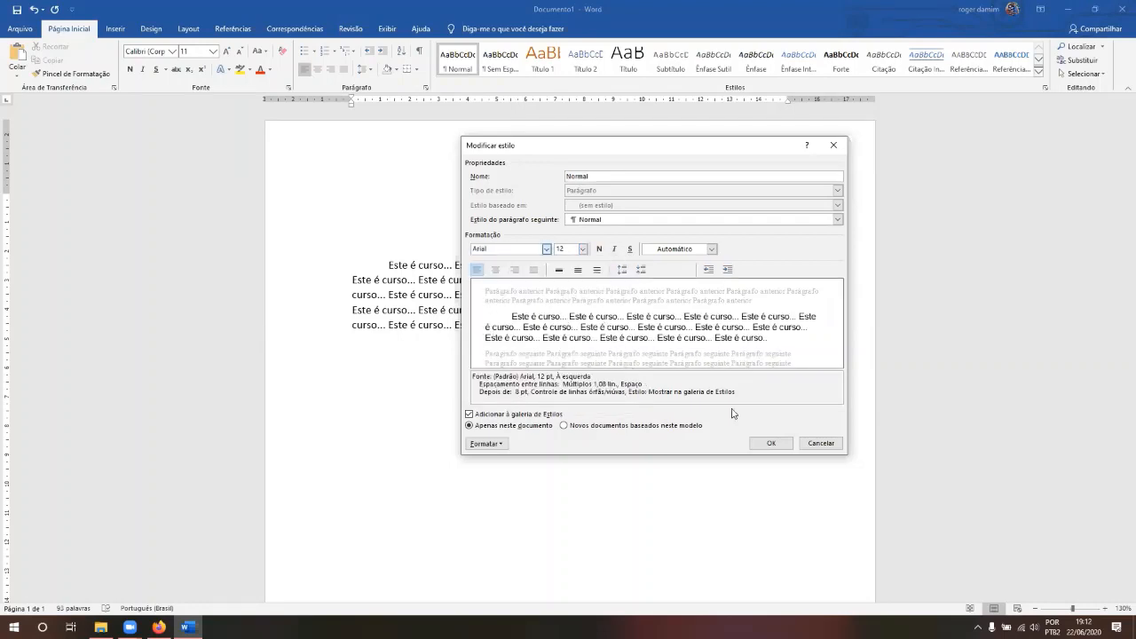
pyautogui.click(769, 443)
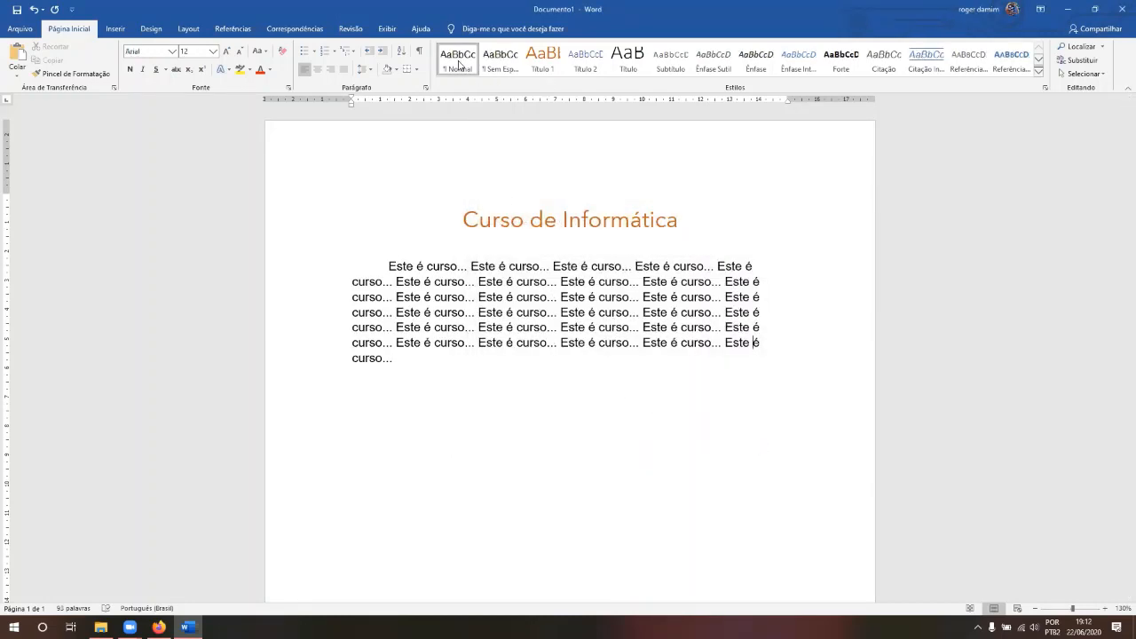
# - Modify the Normal style so that its paragraphs are justified
pyautogui.rightClick(459, 64)
pyautogui.click(467, 82)
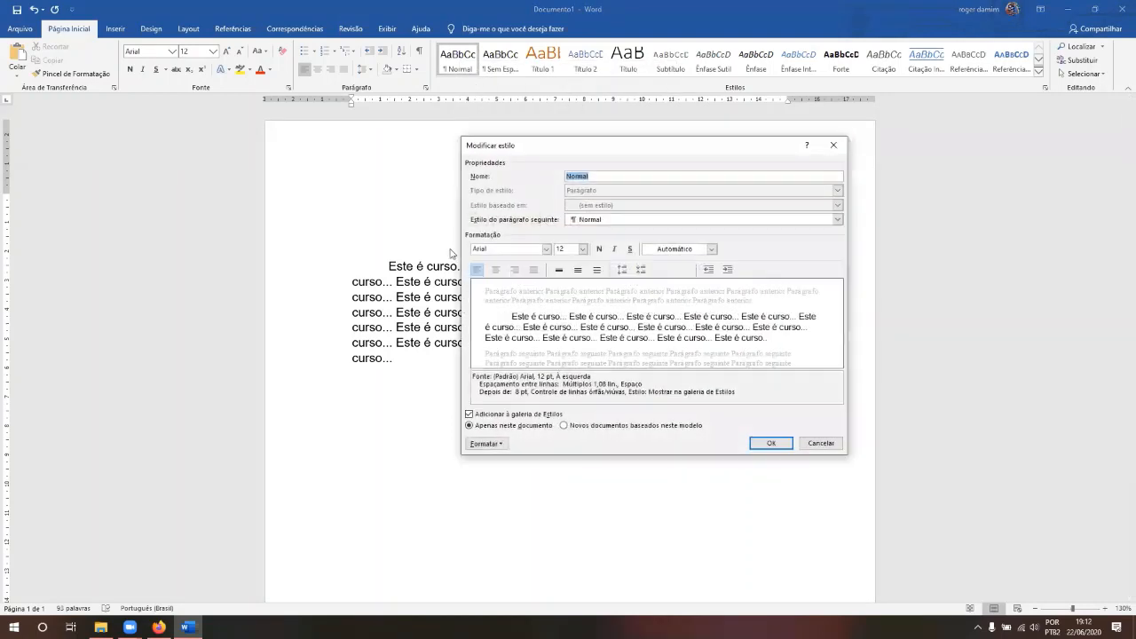
pyautogui.click(535, 269)
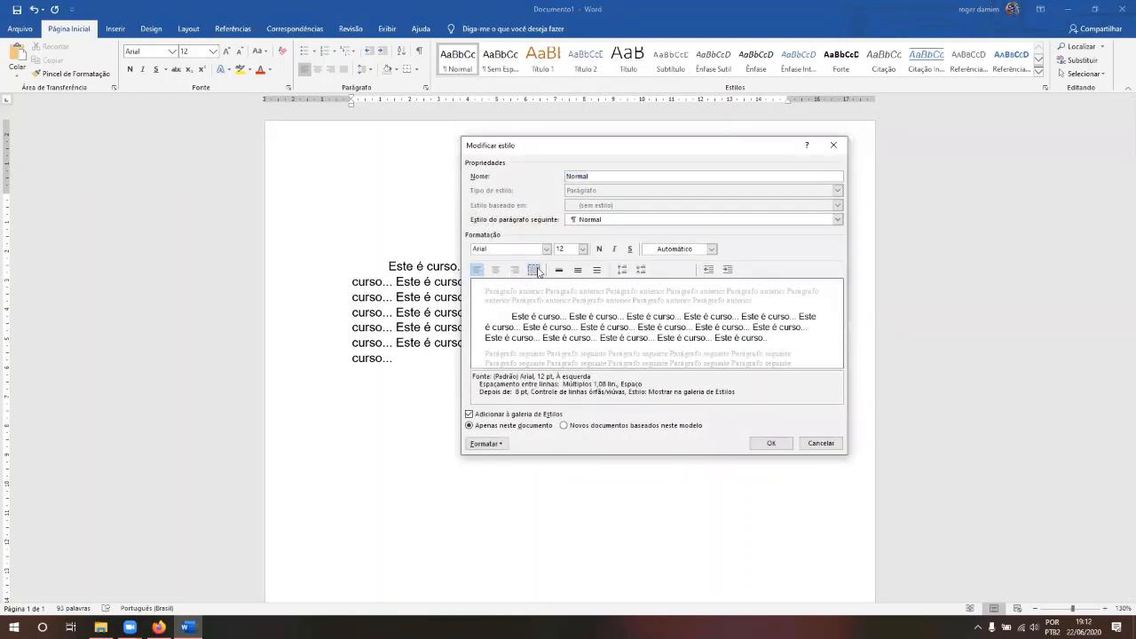
pyautogui.click(771, 443)
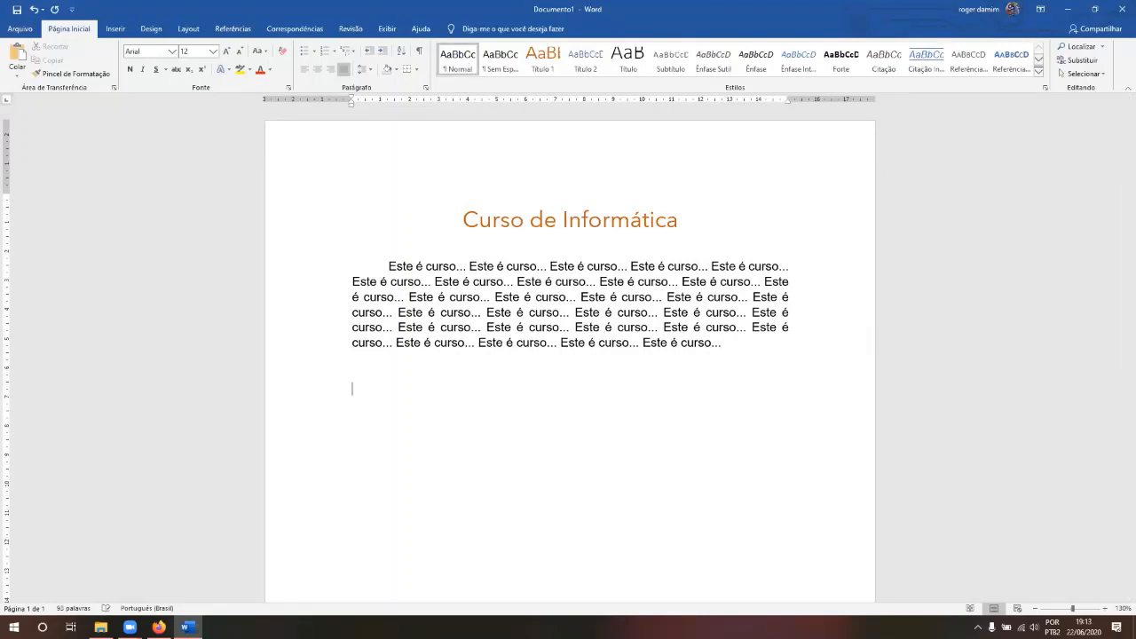
# - Add the line "Aula 1" below the body paragraph and apply the Título 2 style to it
pyautogui.write('Aula 1')
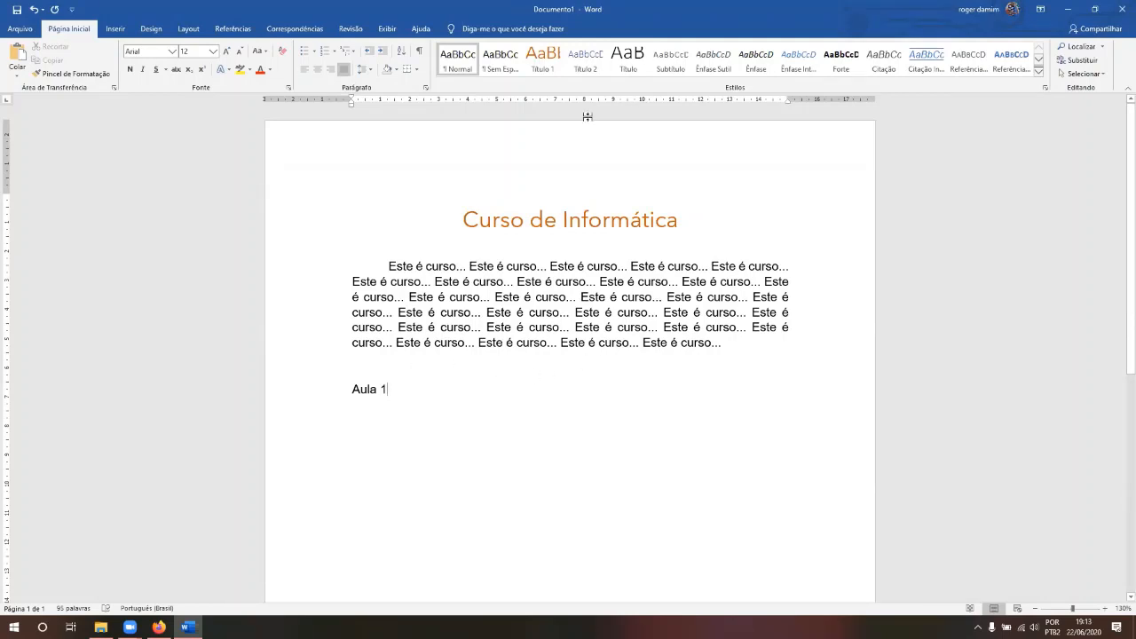
pyautogui.click(586, 64)
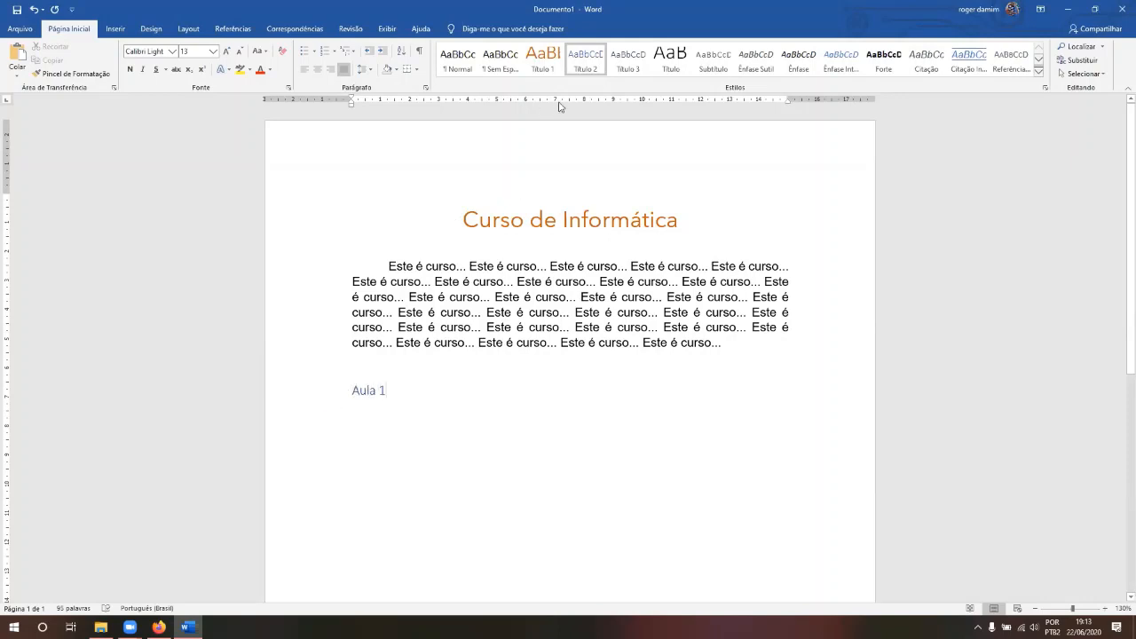
# - Modify the Título 2 style to bold Avenir Next LT Pro in a dark orange theme colour
pyautogui.rightClick(591, 62)
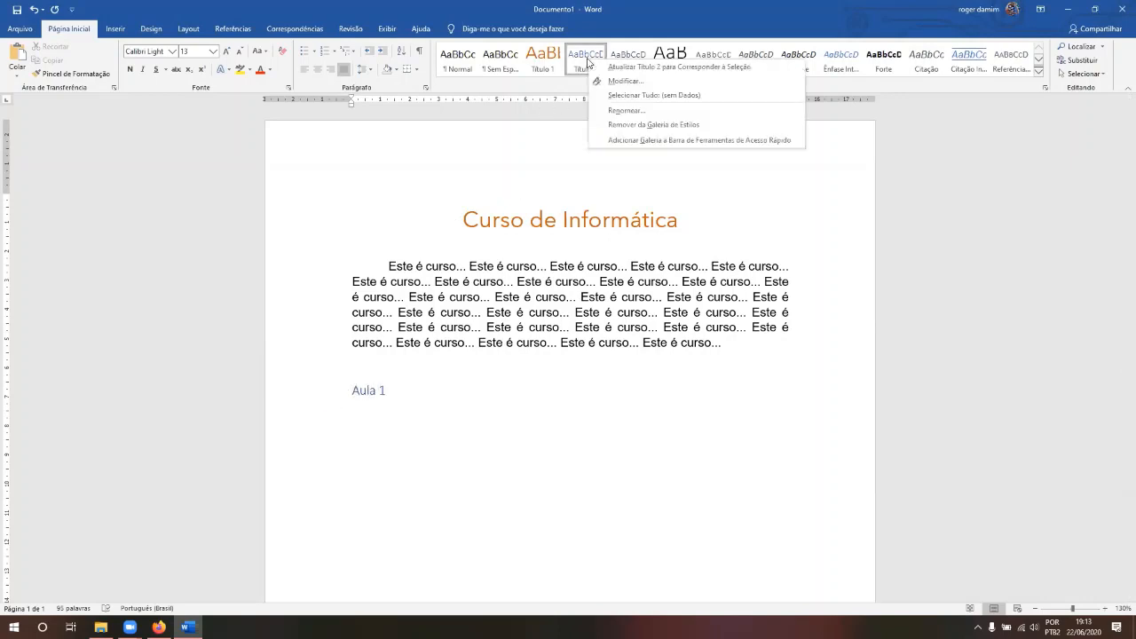
pyautogui.click(613, 81)
pyautogui.click(671, 251)
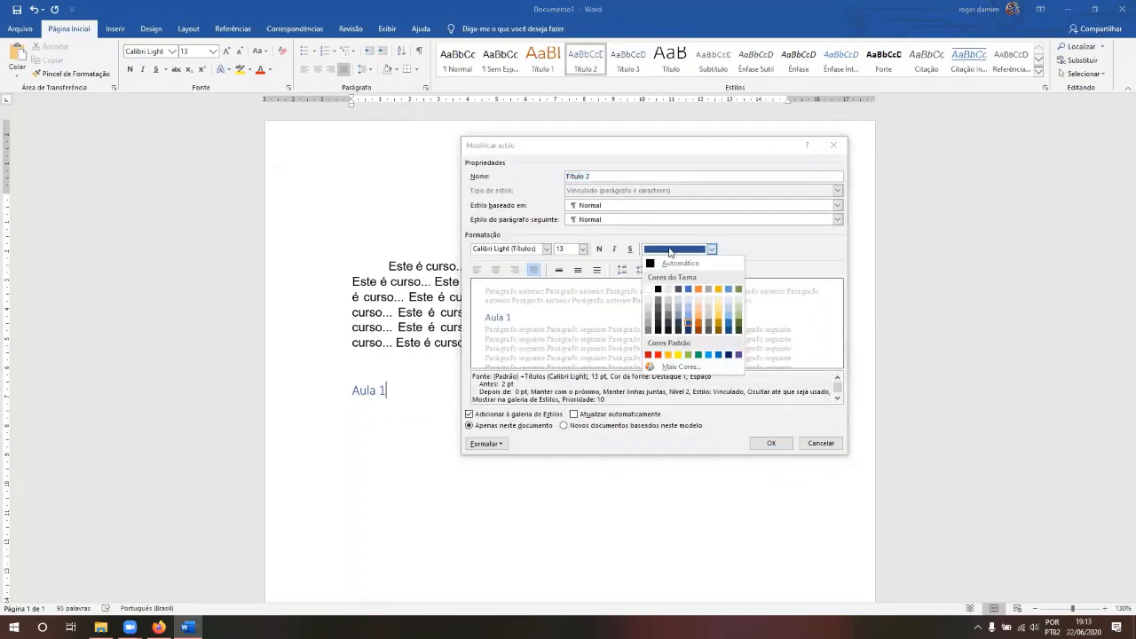
pyautogui.click(698, 331)
pyautogui.click(546, 249)
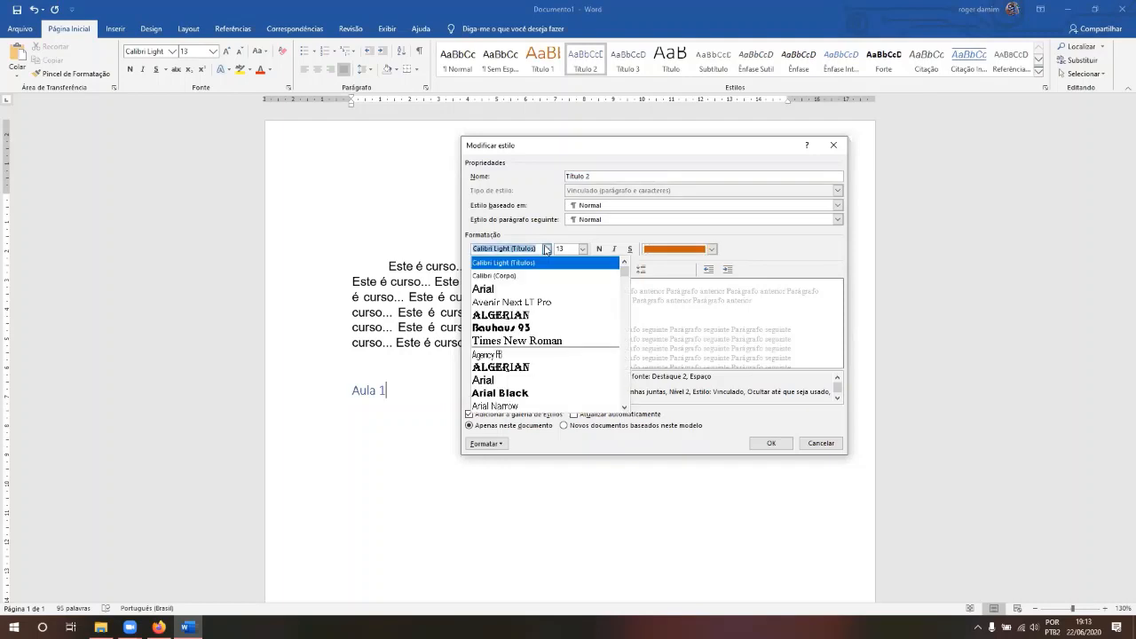
pyautogui.click(533, 307)
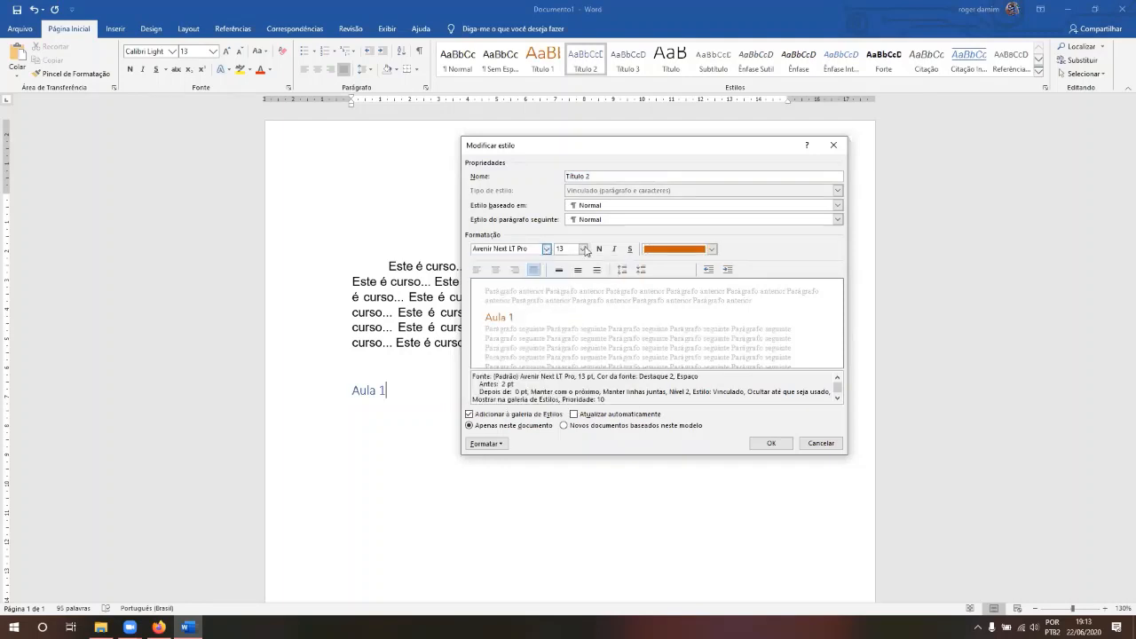
pyautogui.click(601, 250)
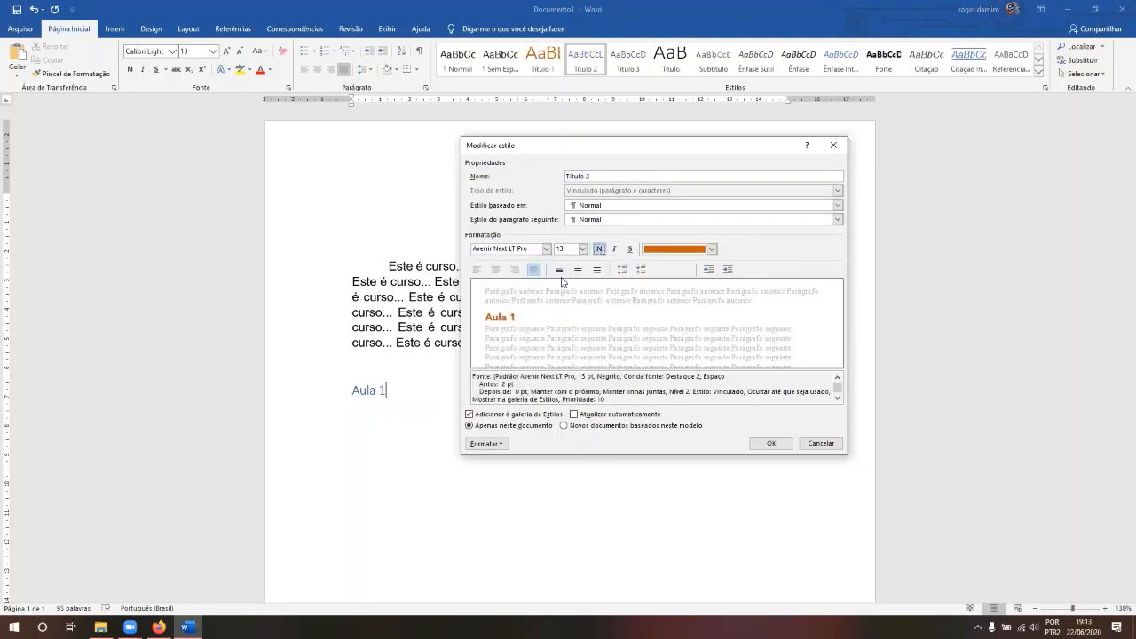
pyautogui.click(772, 445)
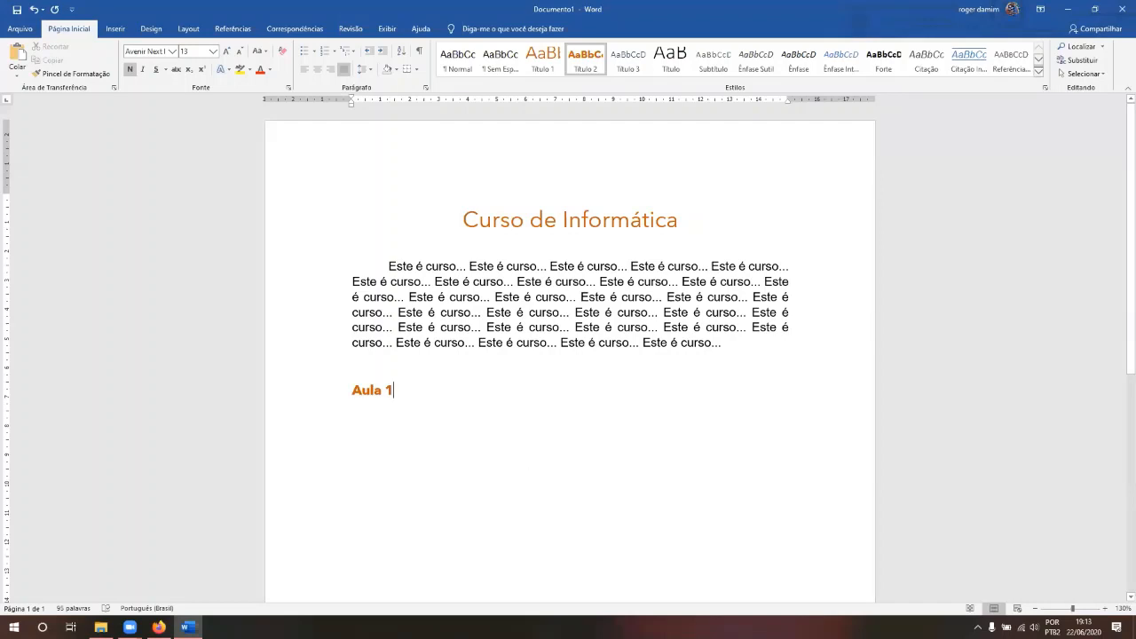
# - Paste the copied sentence "Este é curso..." repeatedly below the "Aula 1" heading until it fills about three lines
pyautogui.press('Return')
pyautogui.hotkey('ctrl', 'v')
pyautogui.hotkey('ctrl', 'v')
pyautogui.hotkey('ctrl', 'v')
pyautogui.hotkey('ctrl', 'v')
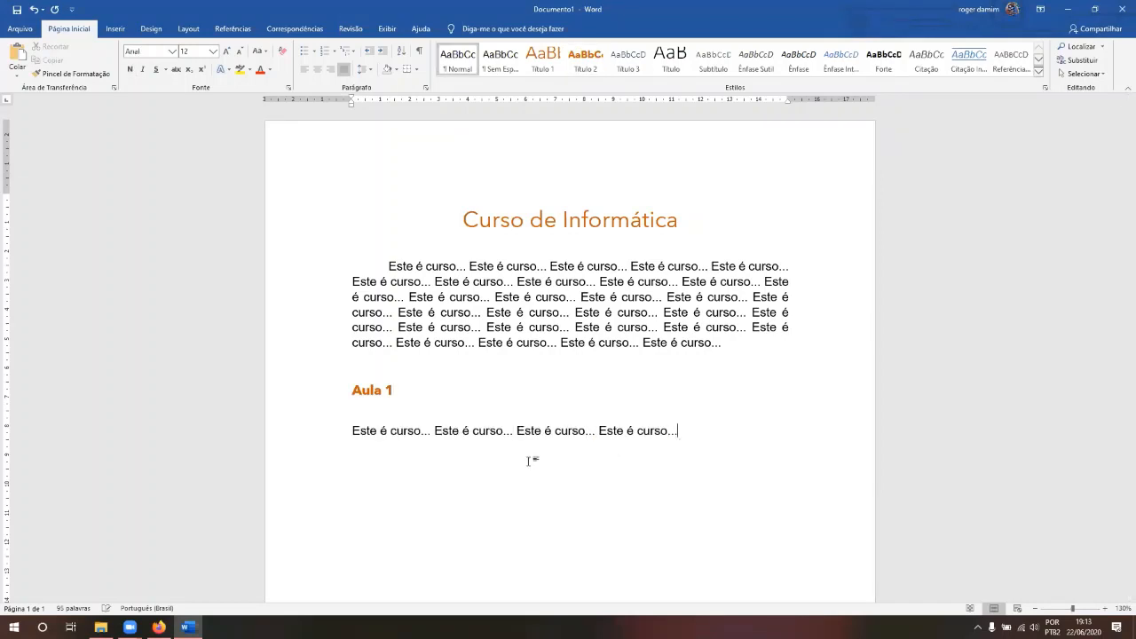
pyautogui.hotkey('ctrl', 'v')
pyautogui.hotkey('ctrl', 'v')
pyautogui.hotkey('ctrl', 'v')
pyautogui.hotkey('ctrl', 'v')
pyautogui.hotkey('ctrl', 'v')
pyautogui.hotkey('ctrl', 'v')
pyautogui.hotkey('ctrl', 'v')
pyautogui.hotkey('ctrl', 'v')
pyautogui.hotkey('ctrl', 'v')
pyautogui.hotkey('ctrl', 'v')
pyautogui.hotkey('ctrl', 'v')
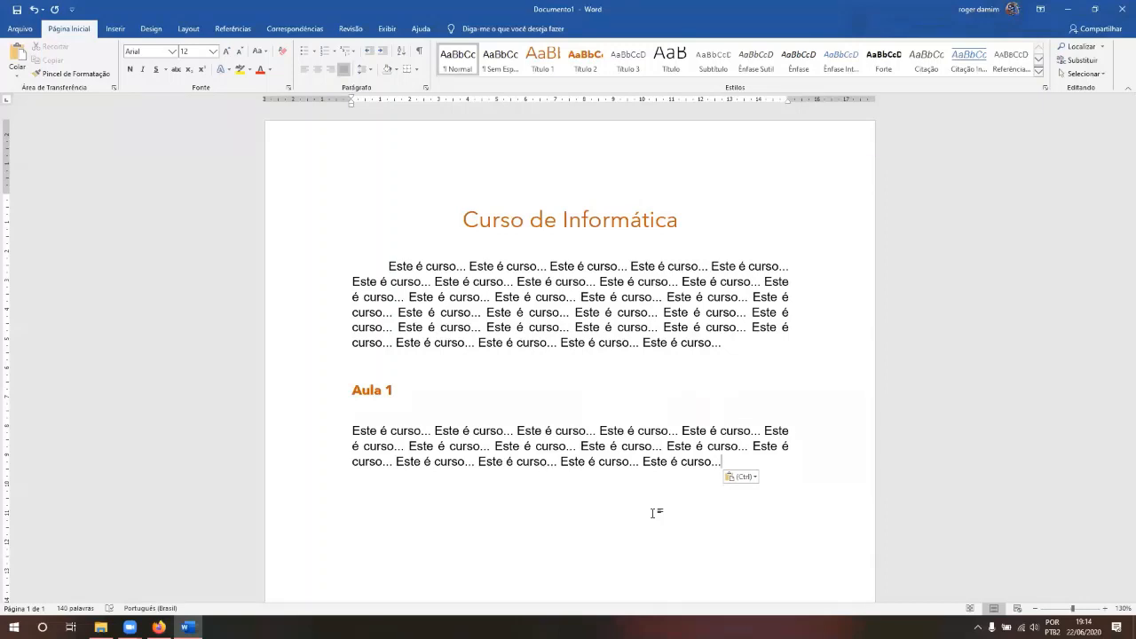
# - Apply the Título 1 style to the "Aula 1" heading
pyautogui.click(308, 405)
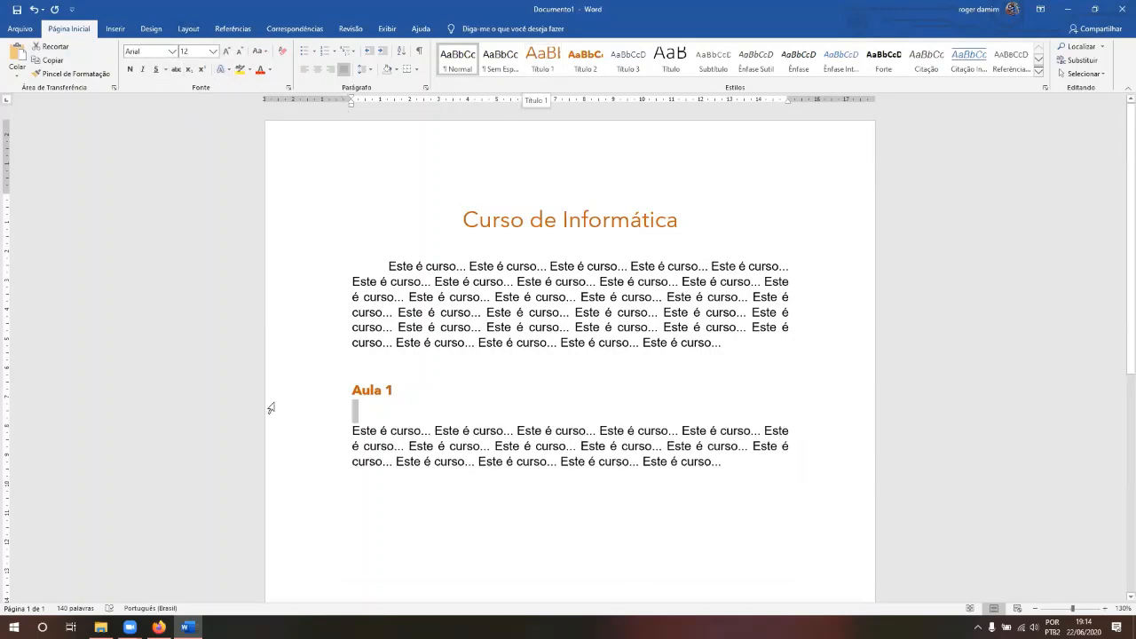
pyautogui.click(298, 396)
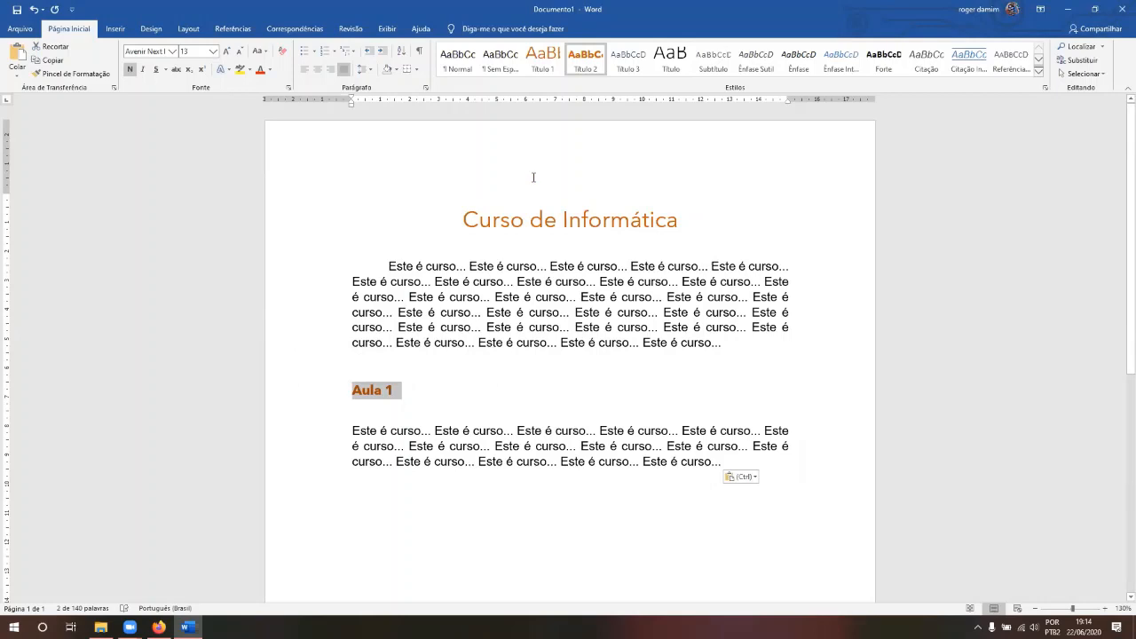
pyautogui.click(543, 61)
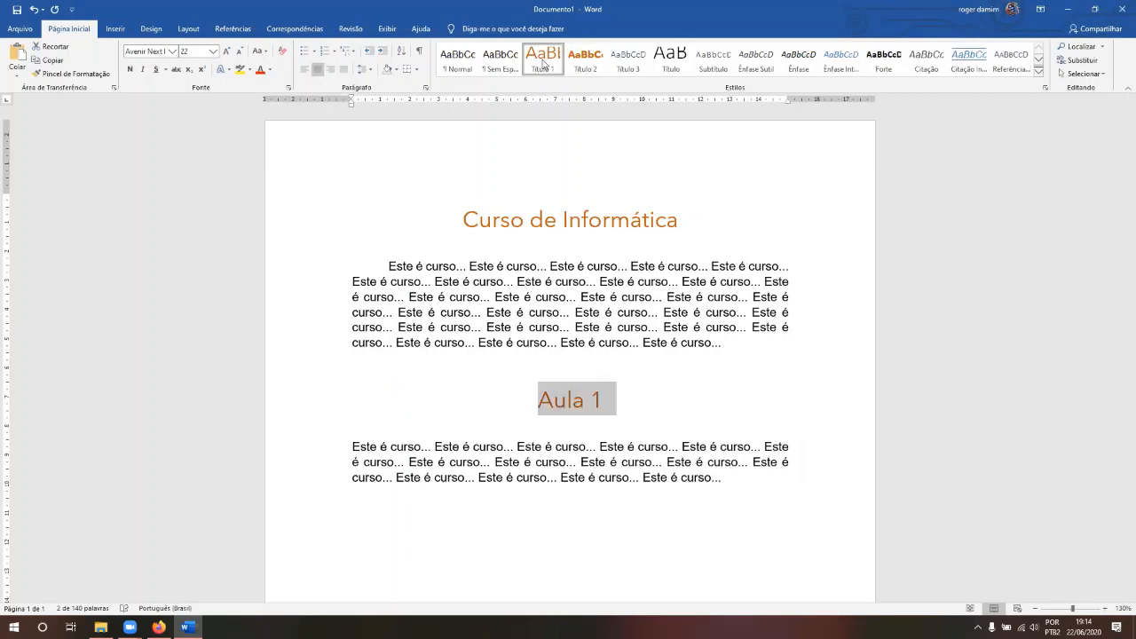
pyautogui.click(601, 413)
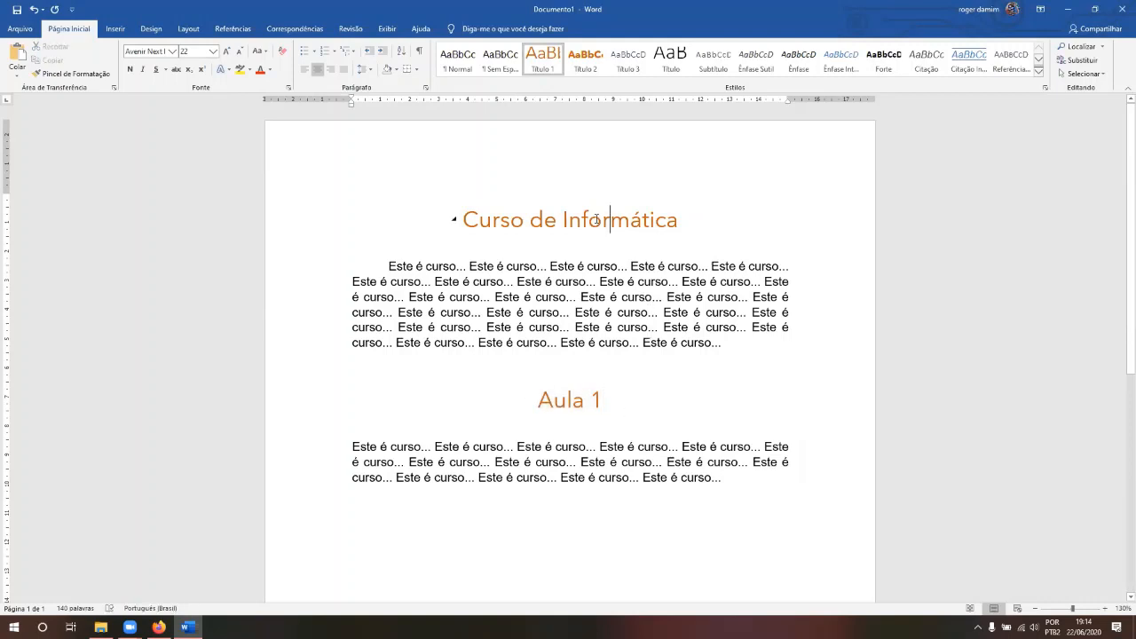
pyautogui.click(616, 418)
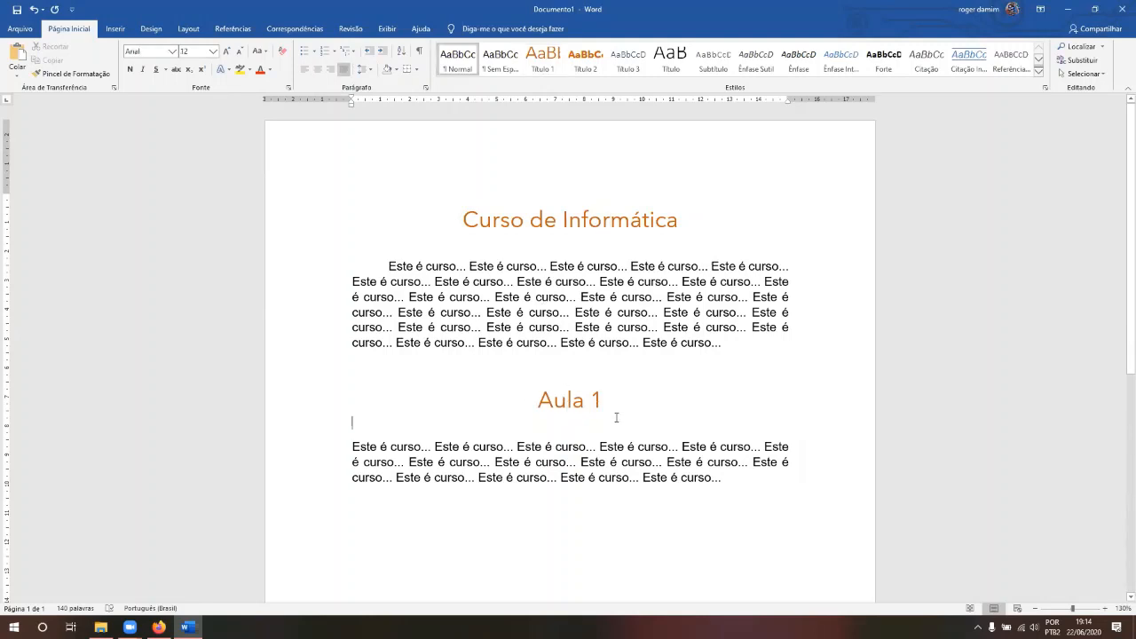
pyautogui.press('Return')
# - Apply the Base theme to the document
pyautogui.click(148, 27)
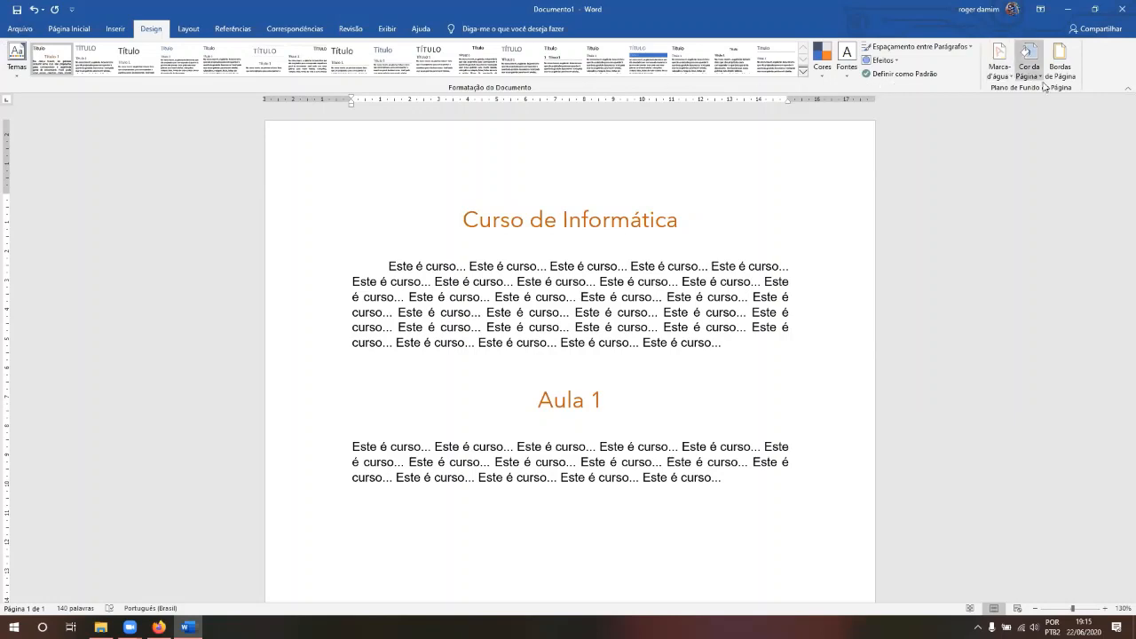
pyautogui.click(15, 80)
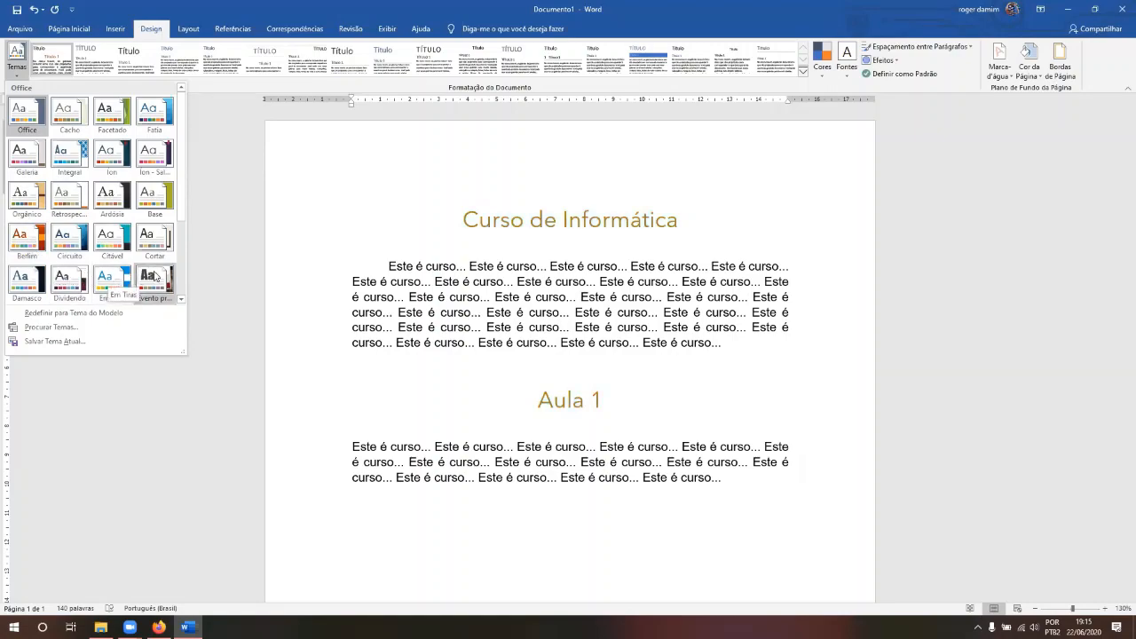
pyautogui.click(154, 203)
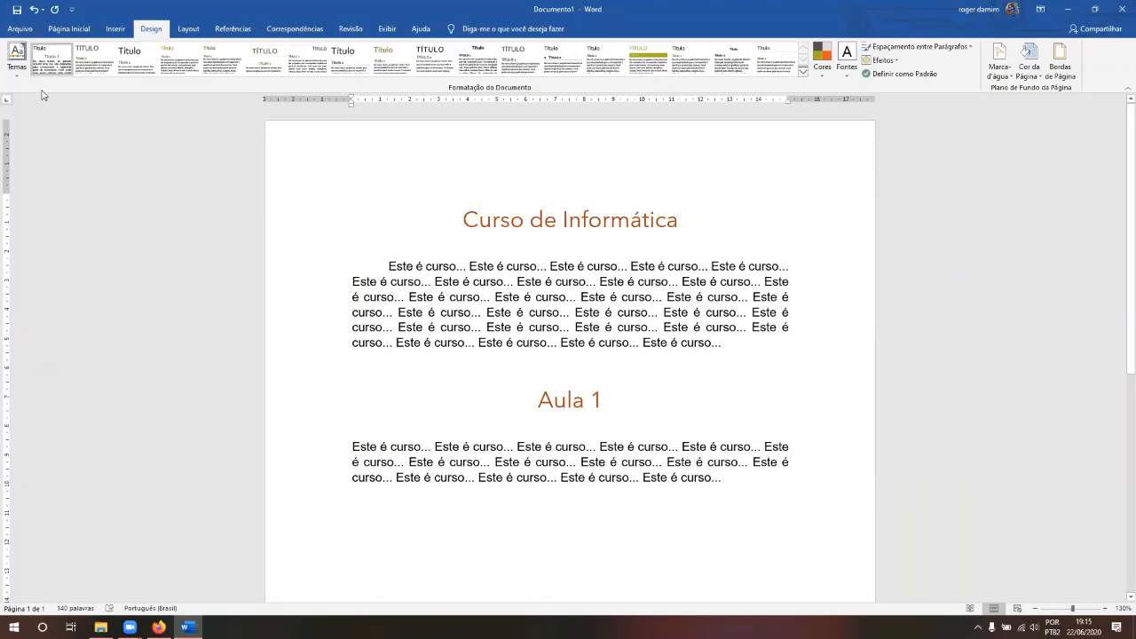
# - Apply the Integral theme to the document and expand the gallery of document style sets
pyautogui.click(17, 59)
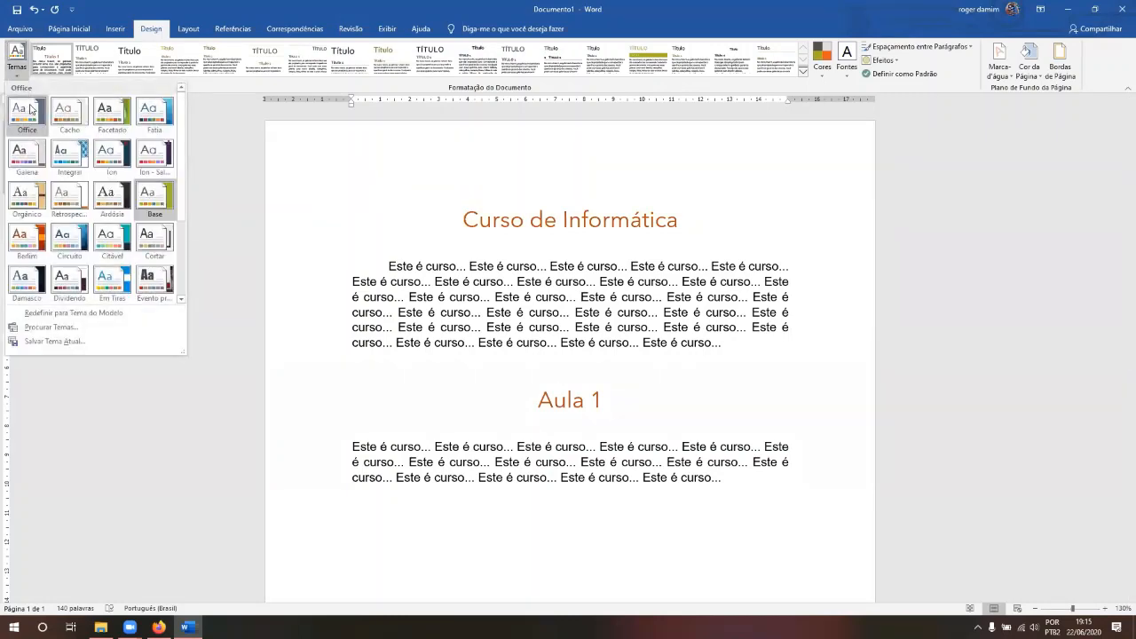
pyautogui.click(72, 159)
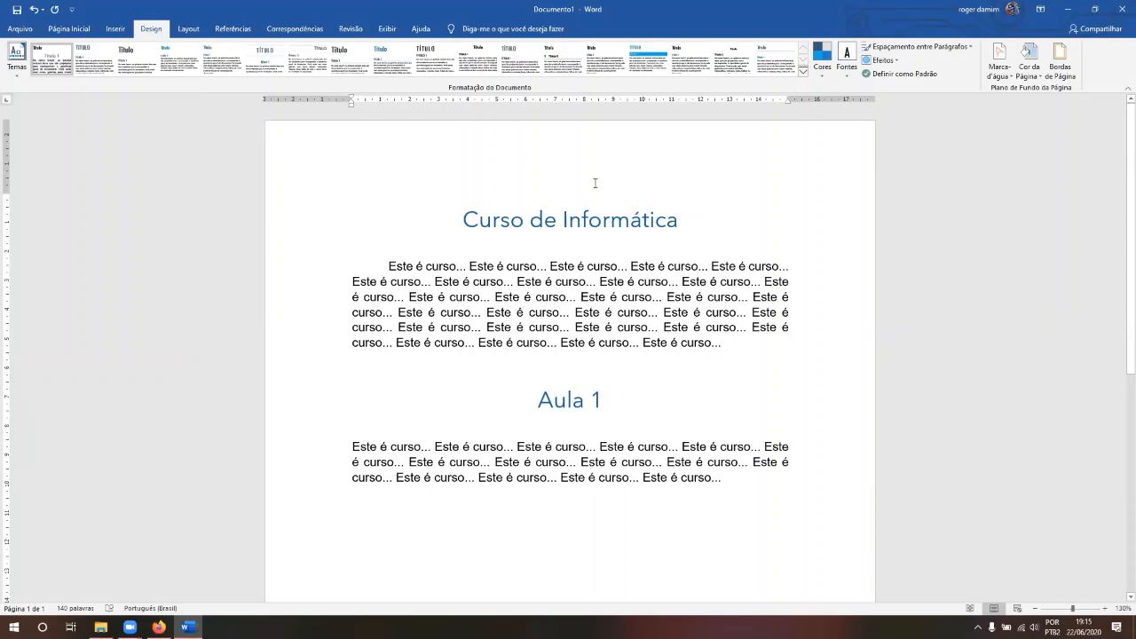
pyautogui.click(802, 75)
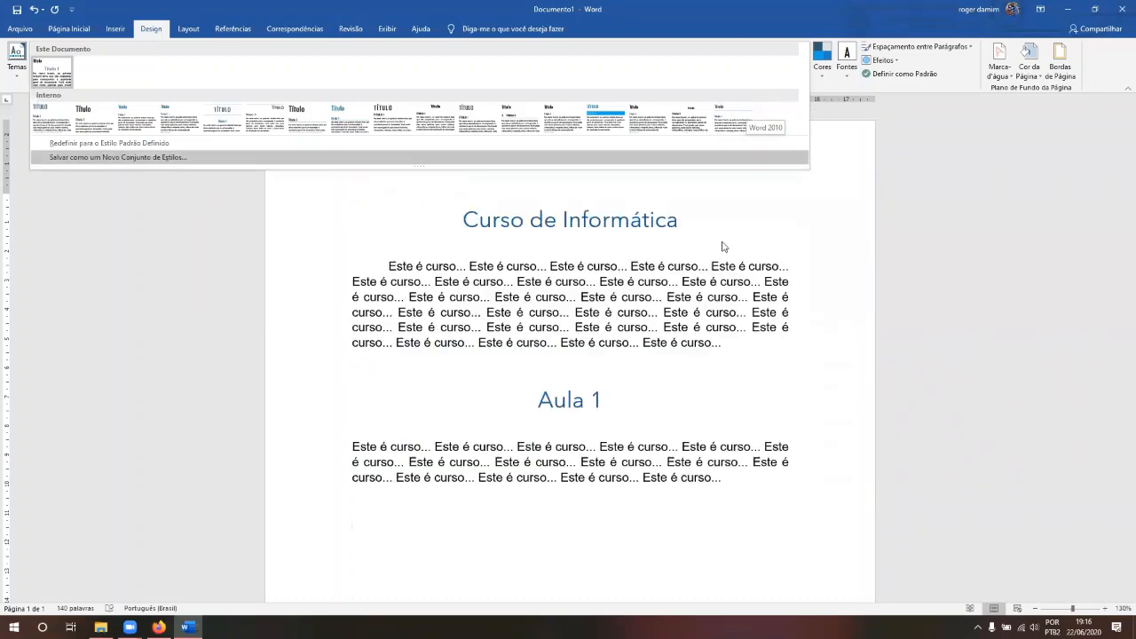
# - Preview the built-in document style sets on the text without applying any of them
pyautogui.click(711, 282)
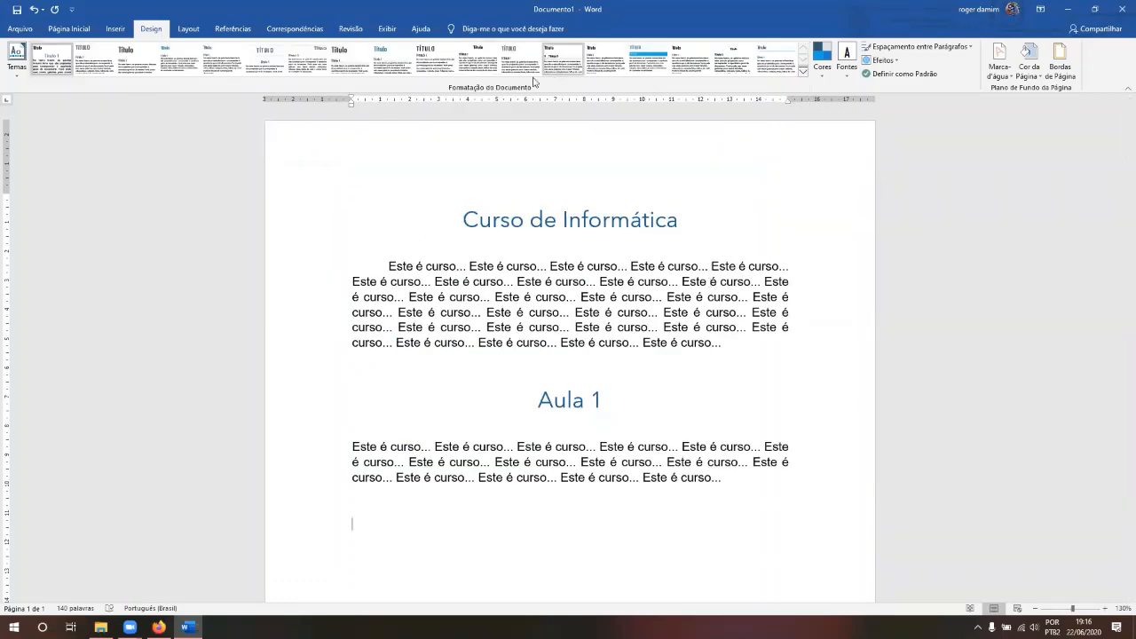
pyautogui.click(803, 74)
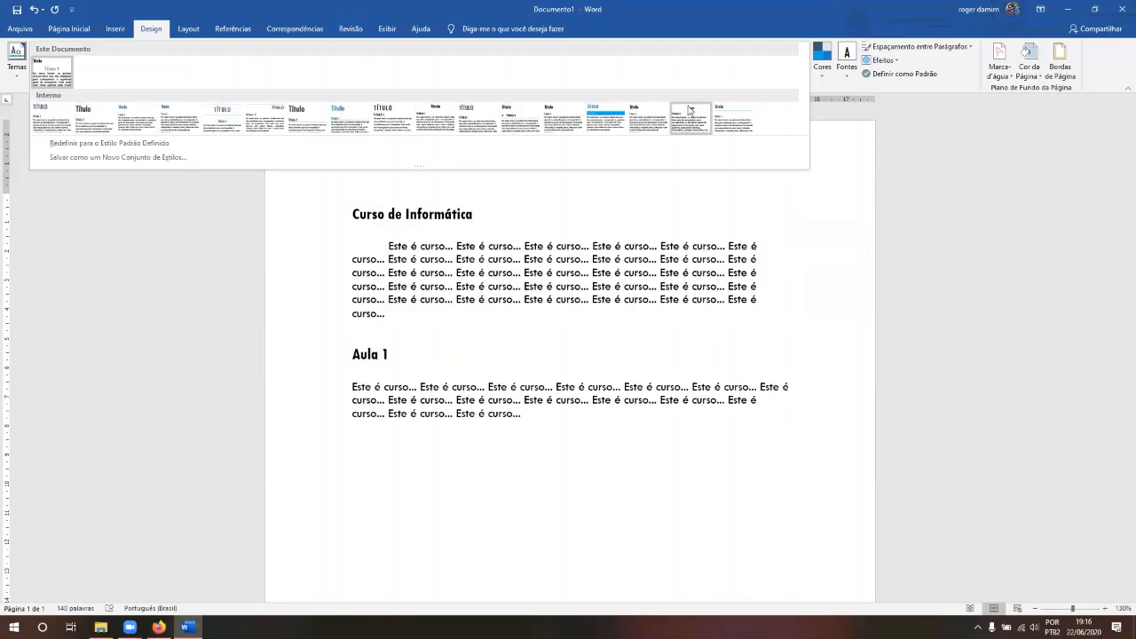
pyautogui.click(728, 296)
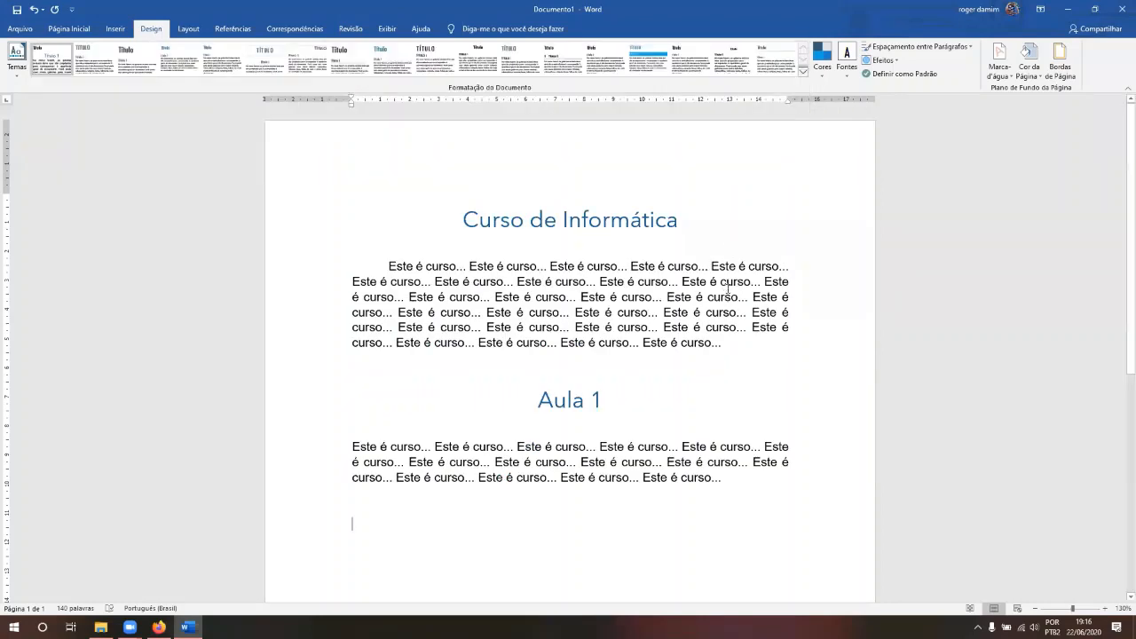
# - Try the Amarelo Verde, Amarelo, Vermelho Laranja and Laranja Vermelho colour schemes on the document
pyautogui.click(824, 71)
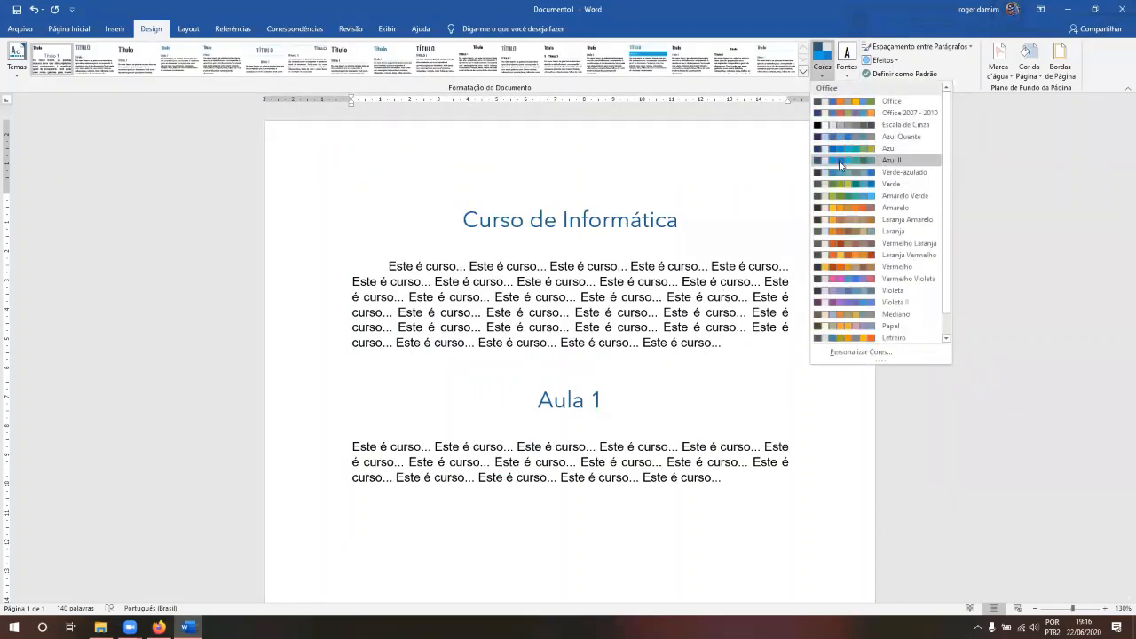
pyautogui.click(838, 201)
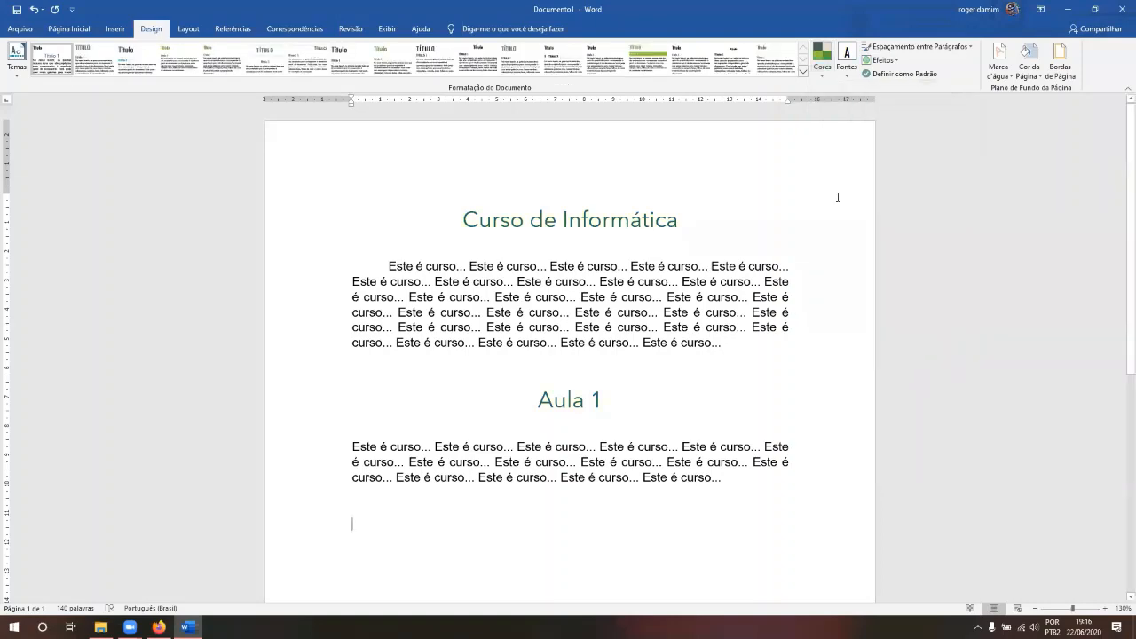
pyautogui.click(828, 78)
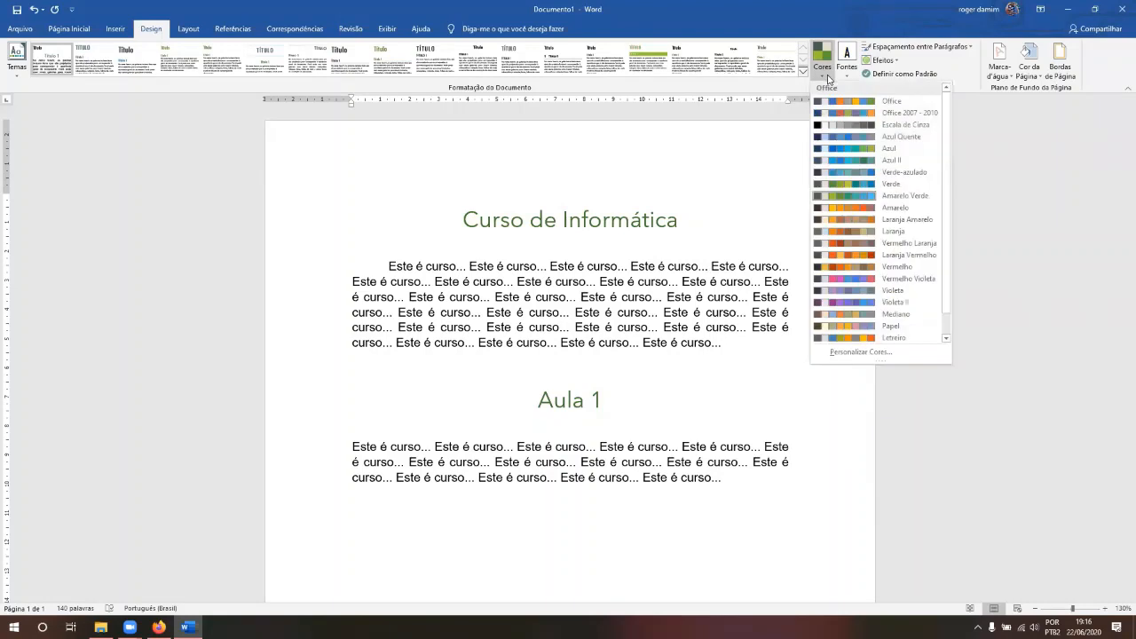
pyautogui.click(839, 220)
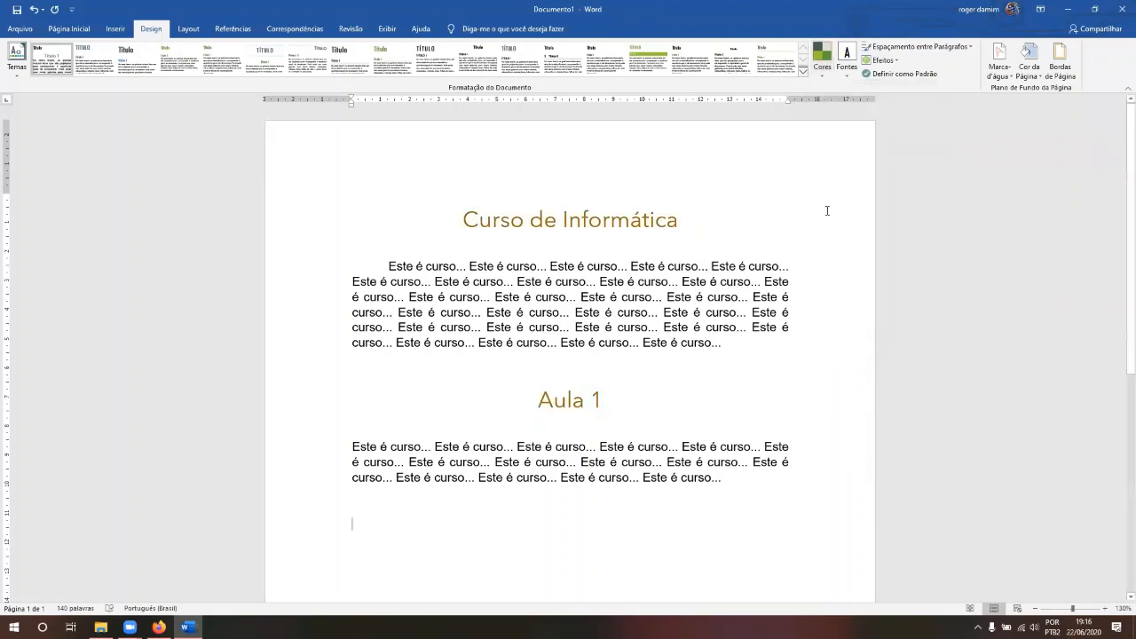
pyautogui.click(817, 66)
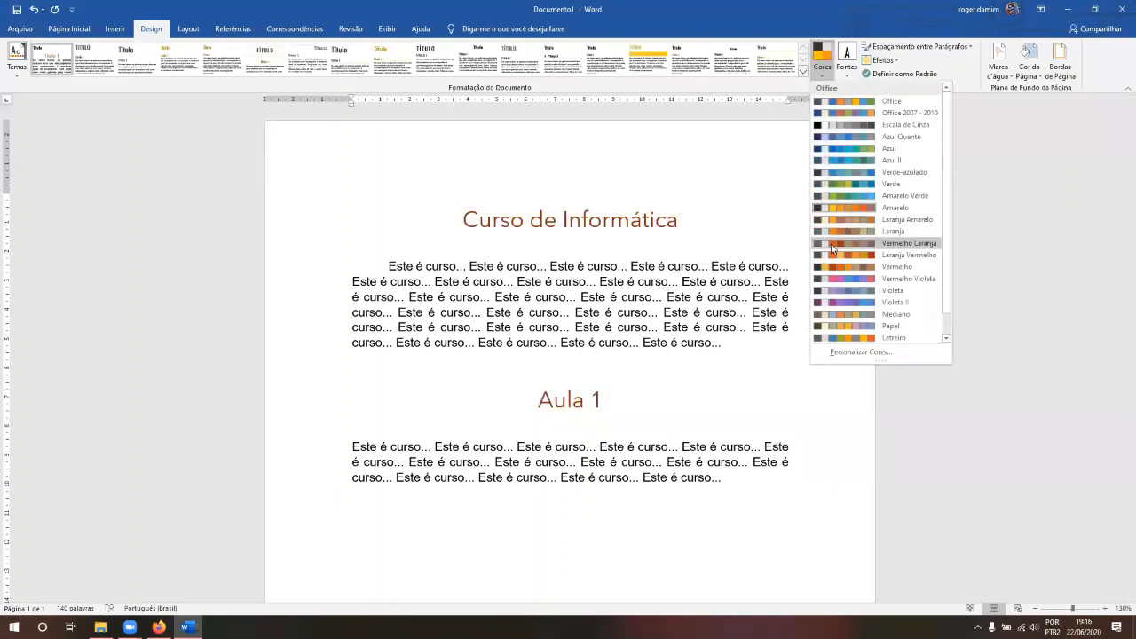
pyautogui.click(833, 248)
pyautogui.click(825, 76)
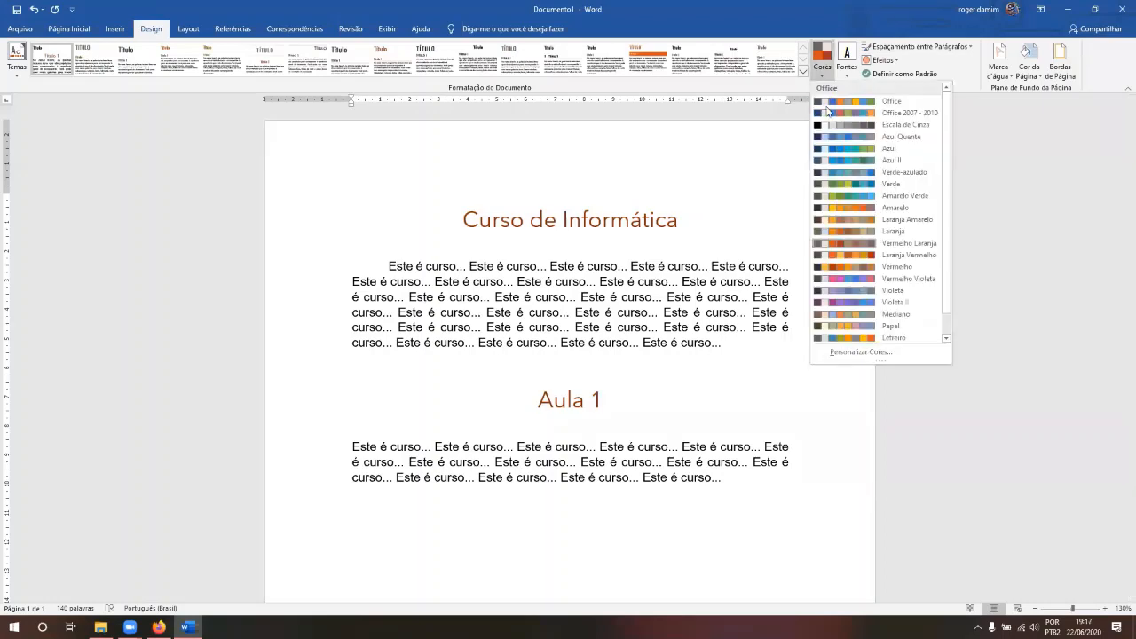
pyautogui.click(835, 255)
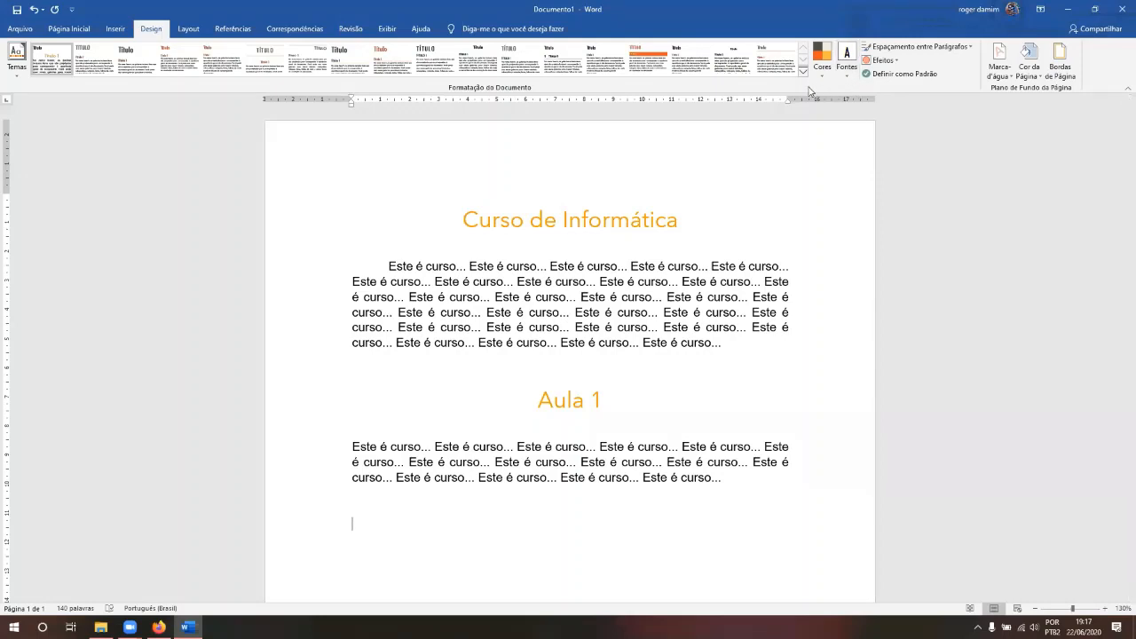
# - Apply the Laranja Amarelo colour scheme and the Candara theme fonts to the document
pyautogui.click(820, 60)
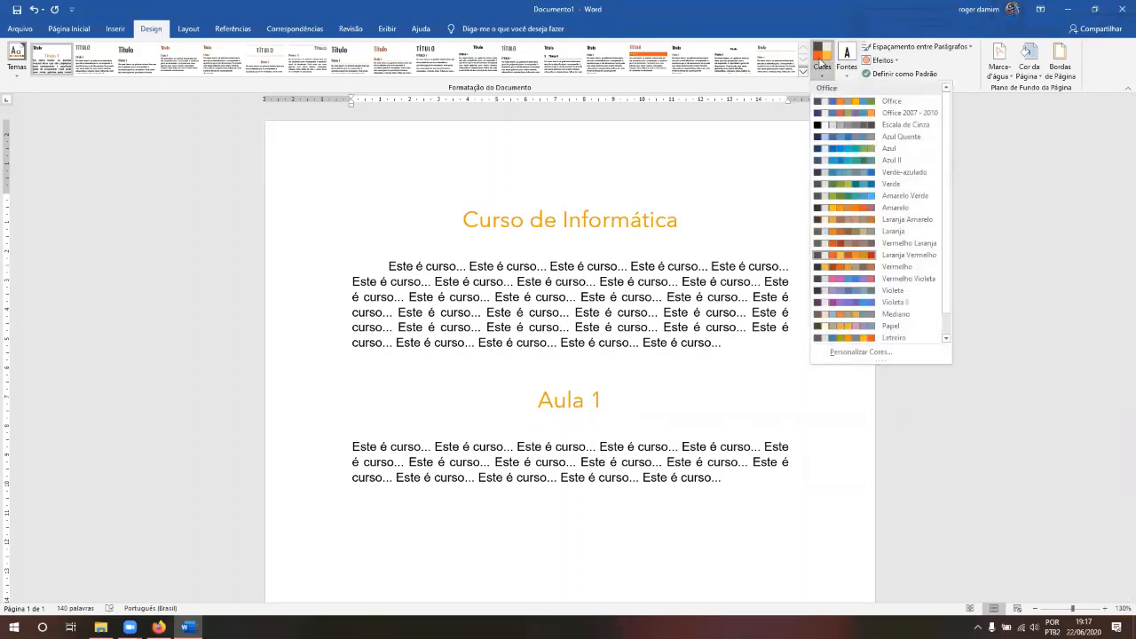
pyautogui.click(848, 222)
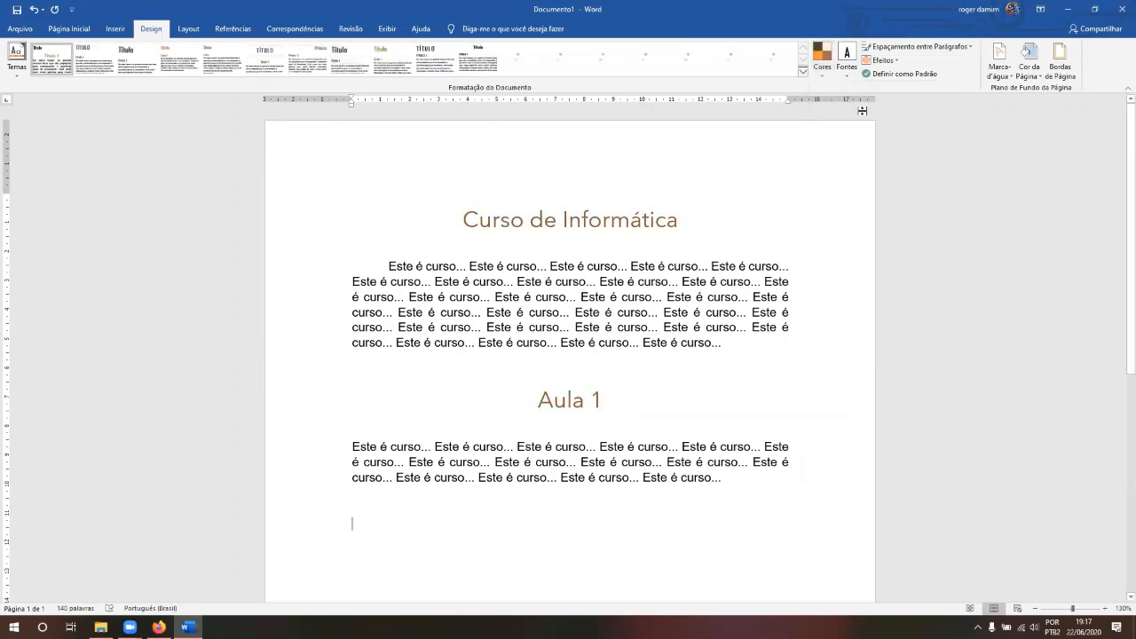
pyautogui.click(848, 66)
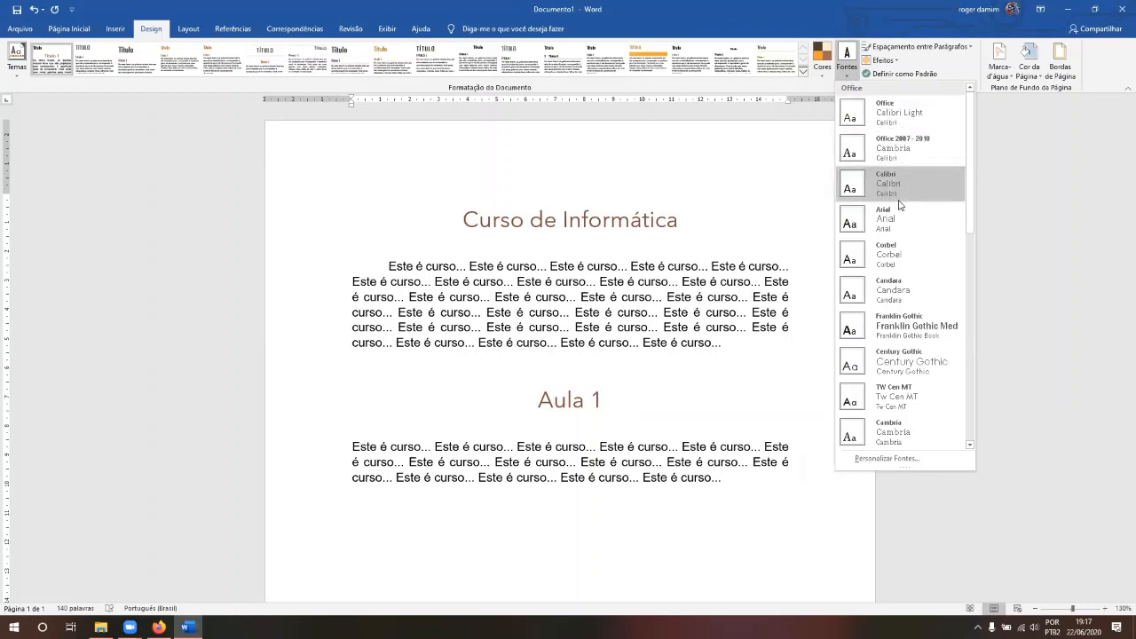
pyautogui.click(892, 286)
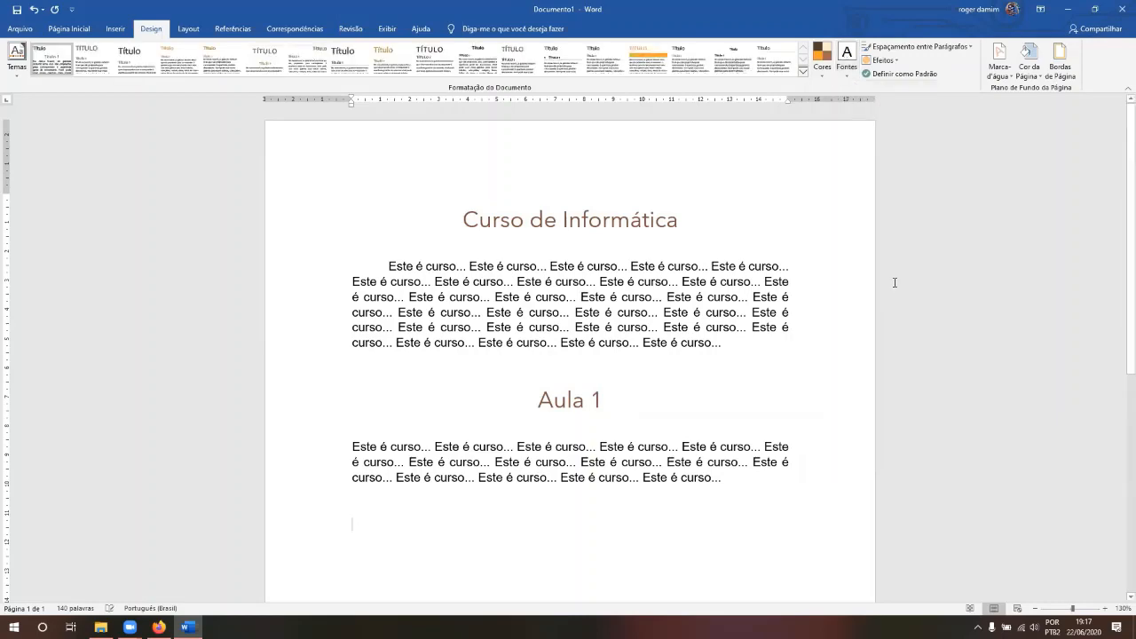
# - Browse the theme fonts, document style sets and paragraph spacing presets without applying any
pyautogui.click(847, 74)
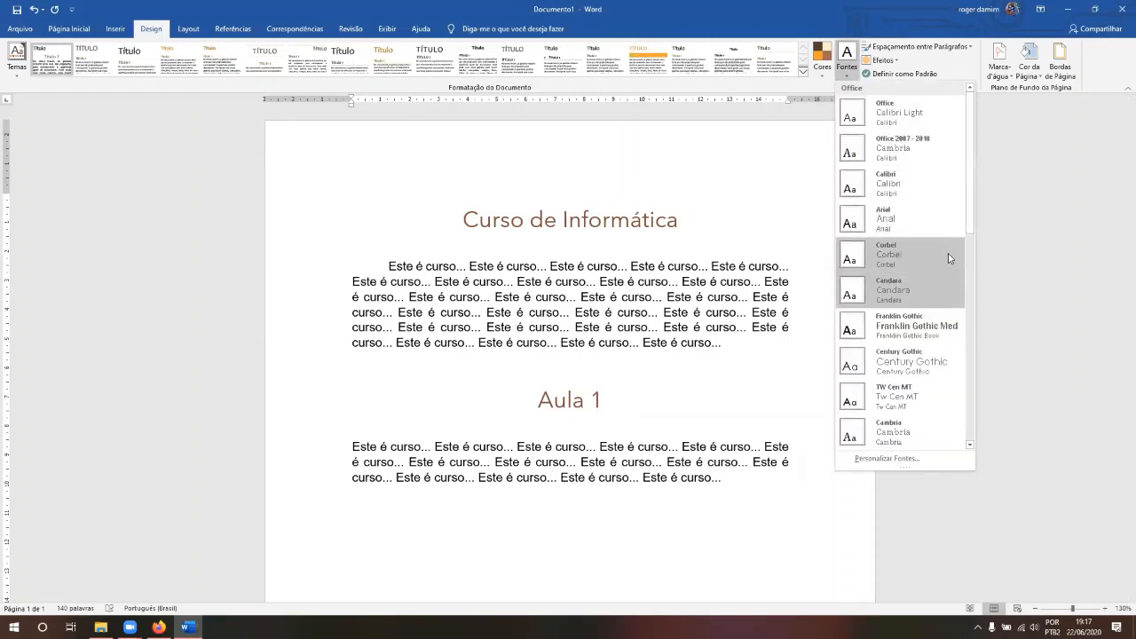
pyautogui.moveTo(971, 205); pyautogui.dragTo(970, 279)
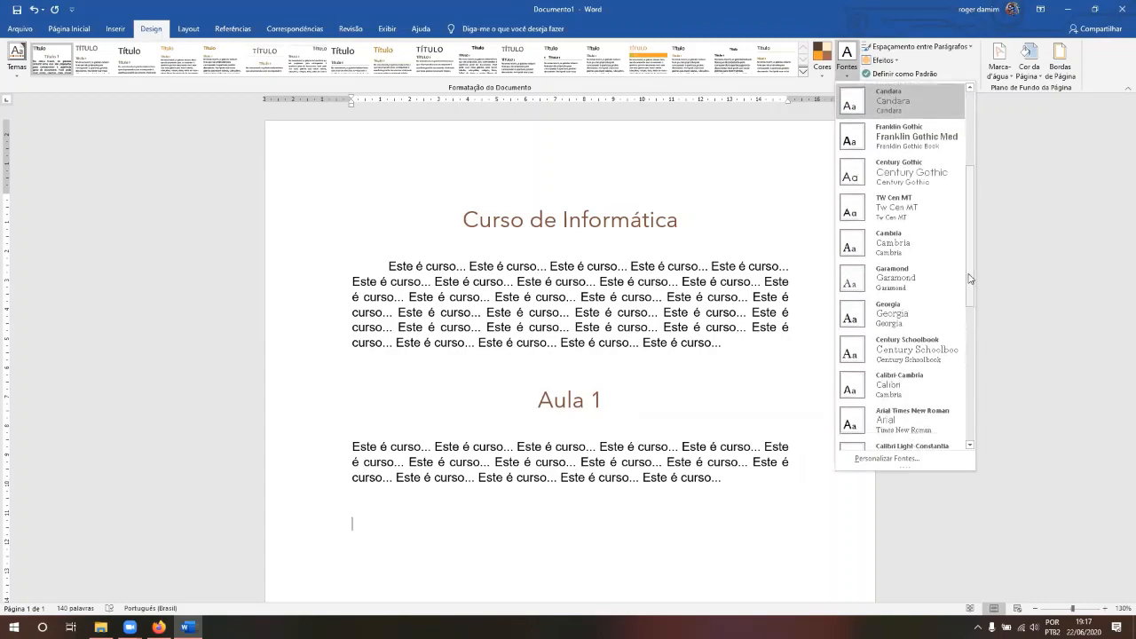
pyautogui.click(803, 73)
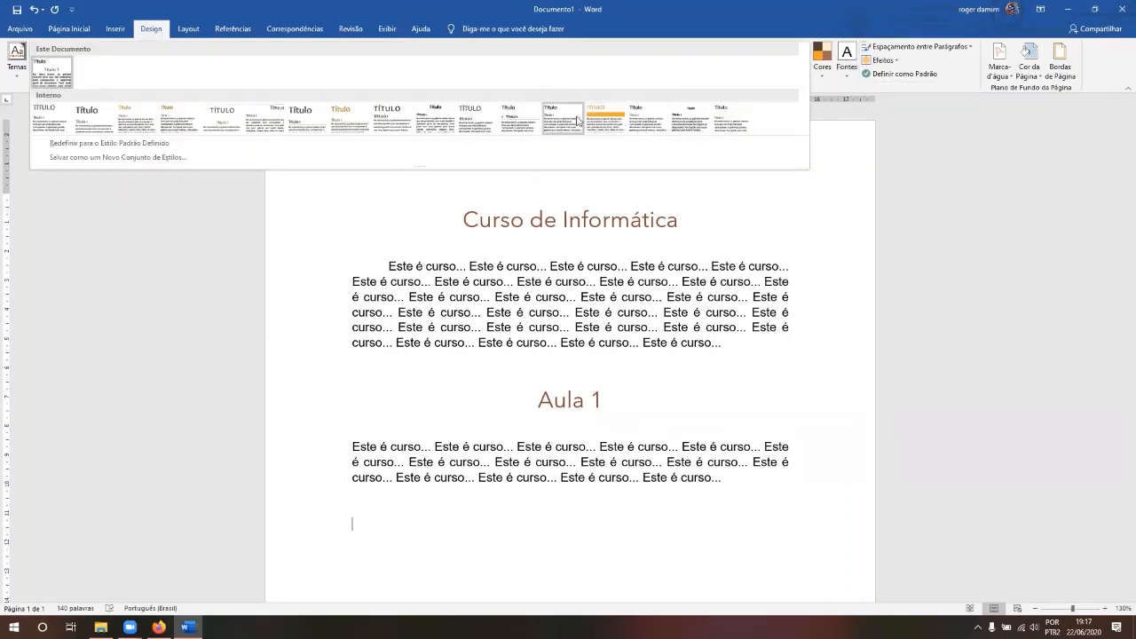
pyautogui.click(769, 222)
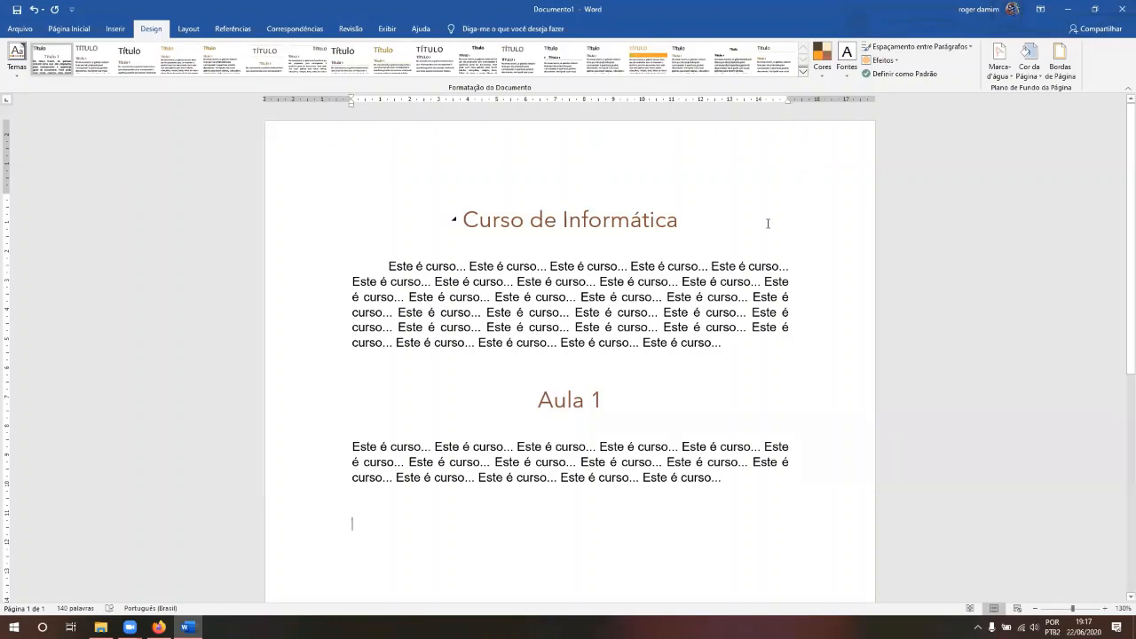
pyautogui.click(966, 49)
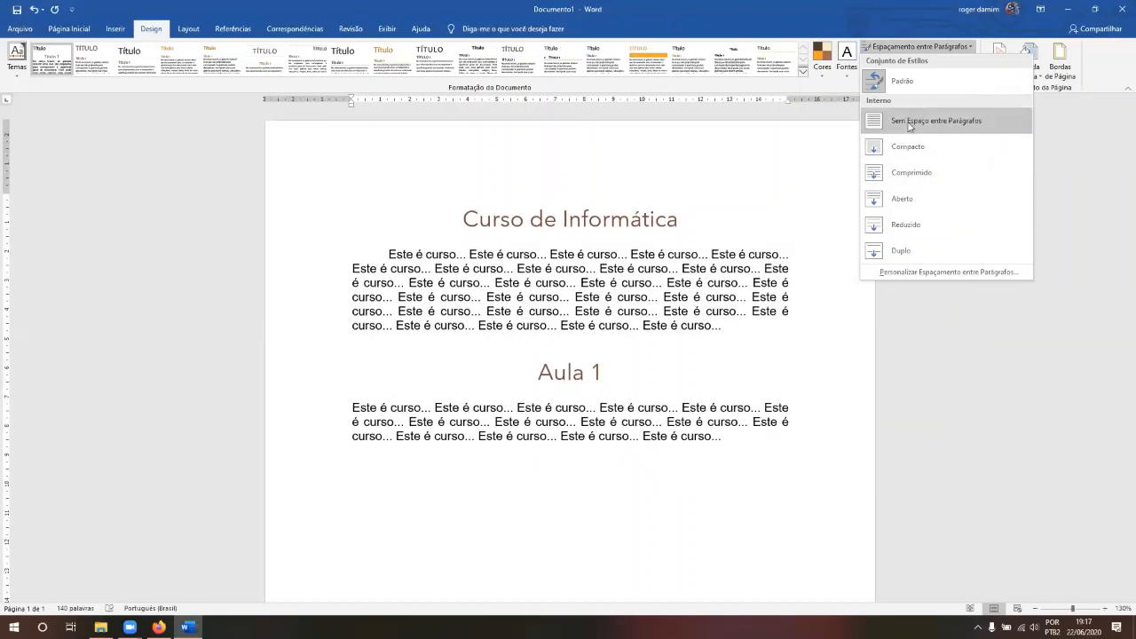
pyautogui.click(921, 341)
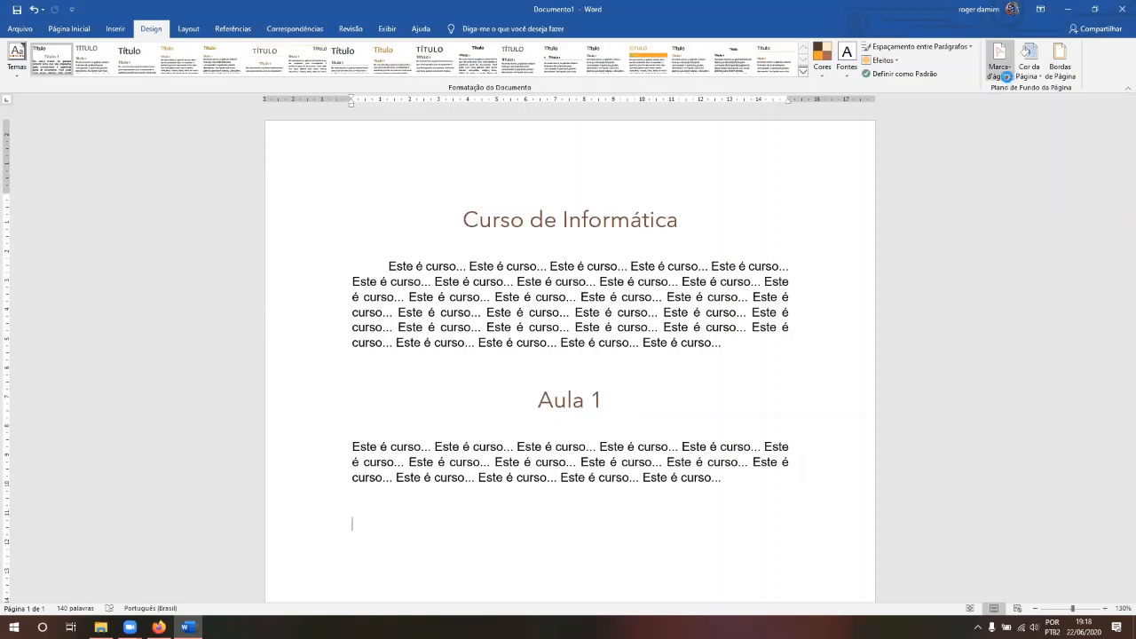
# - Browse the built-in watermarks and add the diagonal CONFIDENCIAL 1 watermark to the page
pyautogui.click(1007, 77)
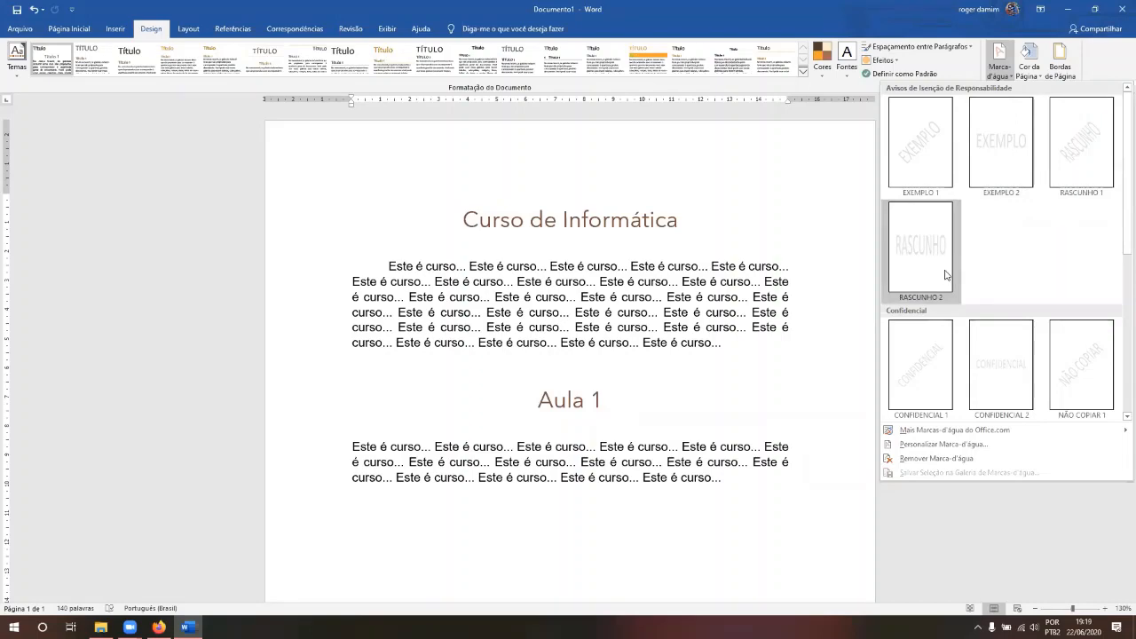
pyautogui.moveTo(1120, 234); pyautogui.dragTo(1120, 293)
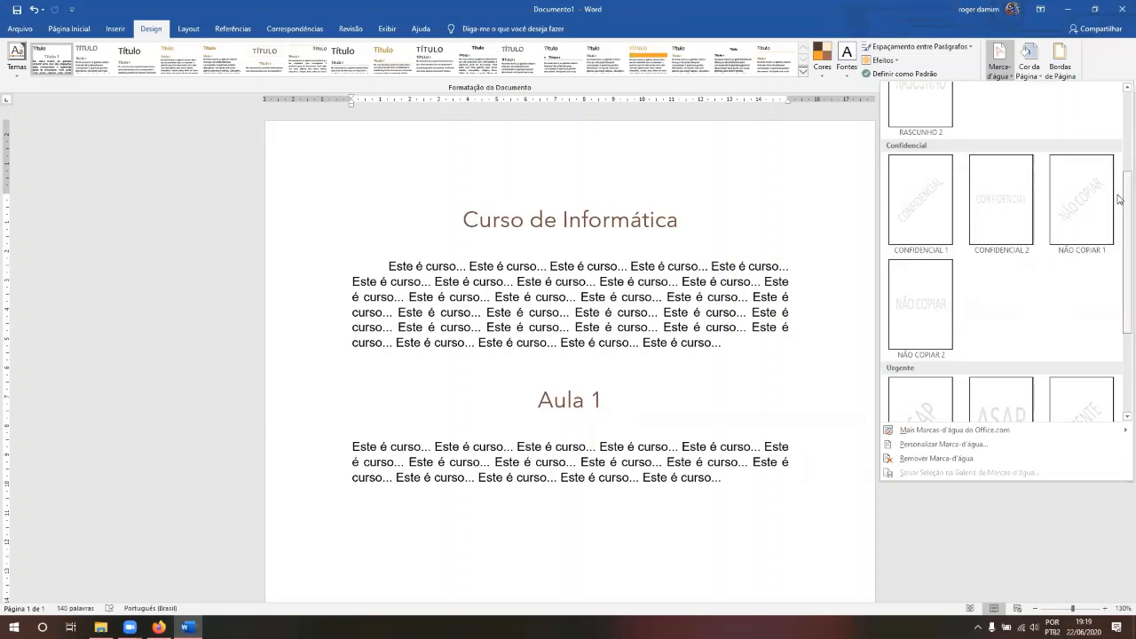
pyautogui.moveTo(1122, 192); pyautogui.dragTo(1121, 342)
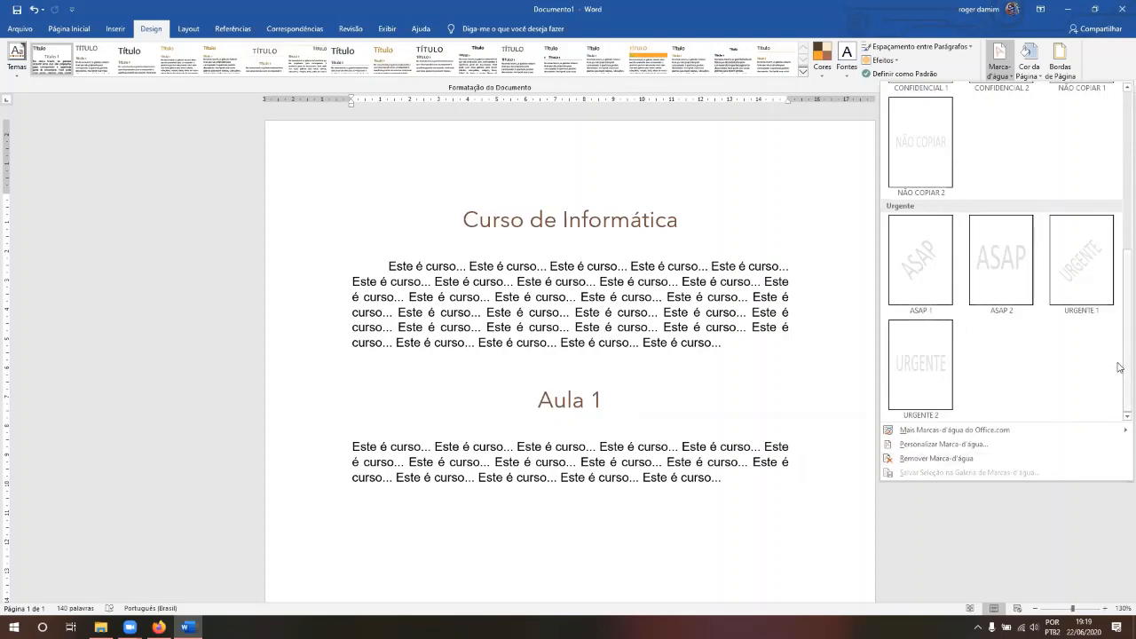
pyautogui.scroll(4, 1119, 367)
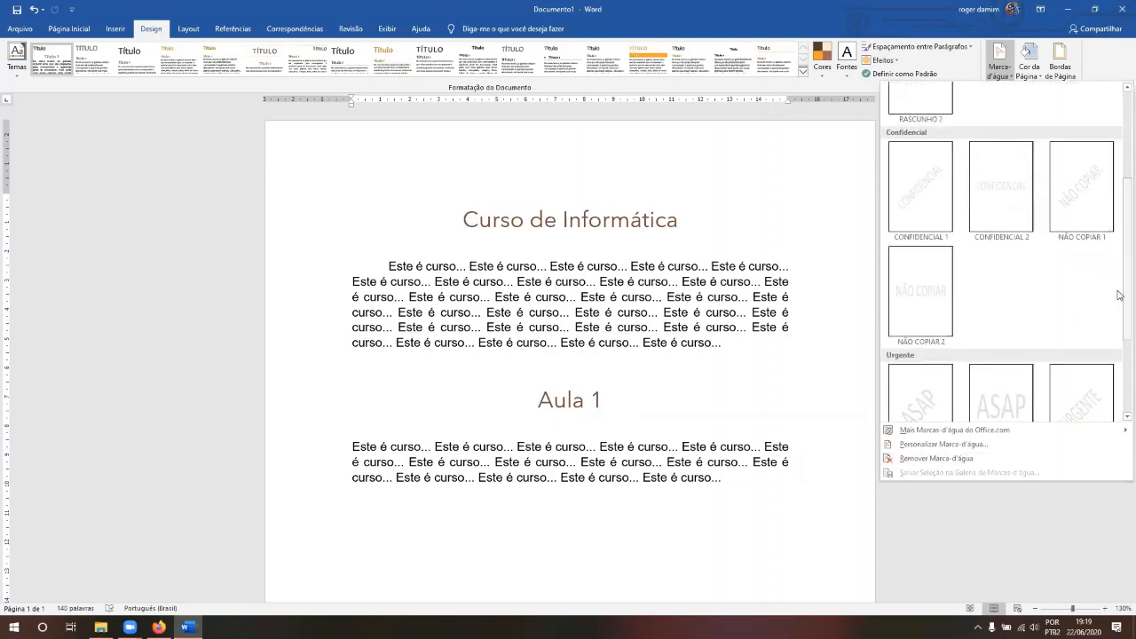
pyautogui.click(911, 216)
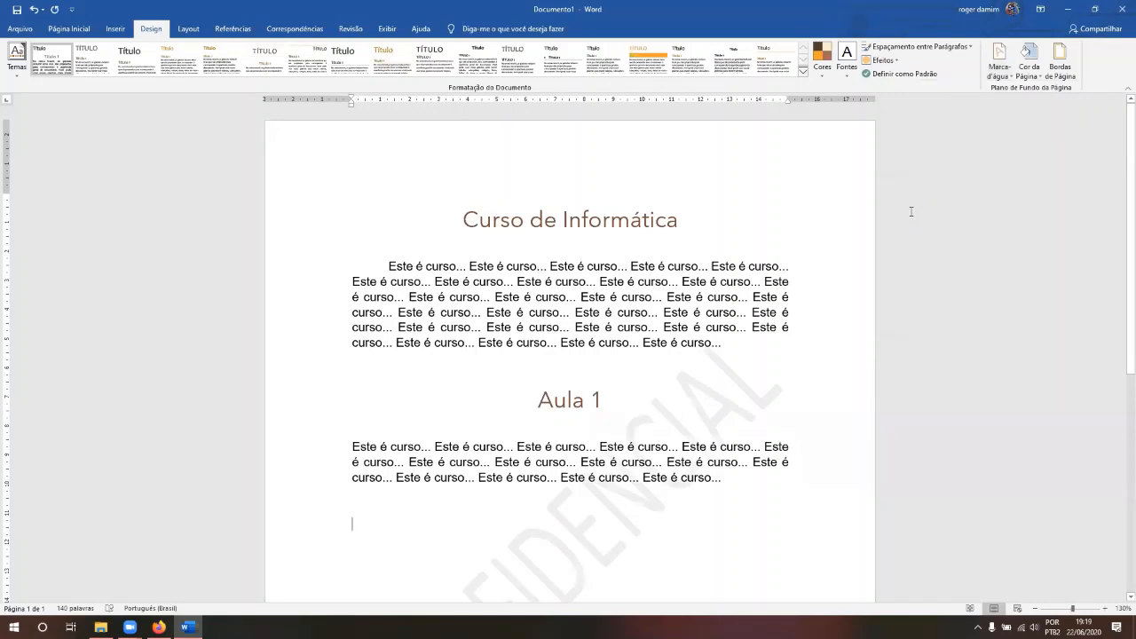
# - Enlarge the page view to 200% and examine the watermark behind the text
pyautogui.scroll(-3, 1120, 331)
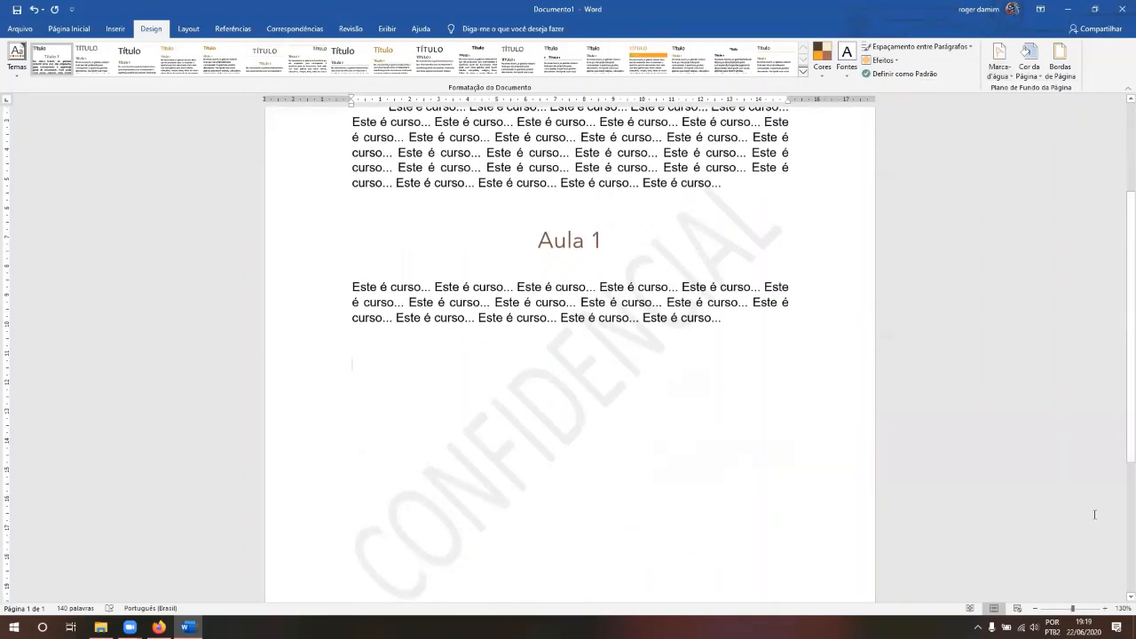
pyautogui.click(1105, 609)
pyautogui.click(1105, 609)
pyautogui.click(1105, 609)
pyautogui.click(1104, 609)
pyautogui.click(1105, 609)
pyautogui.click(1105, 609)
pyautogui.click(1105, 609)
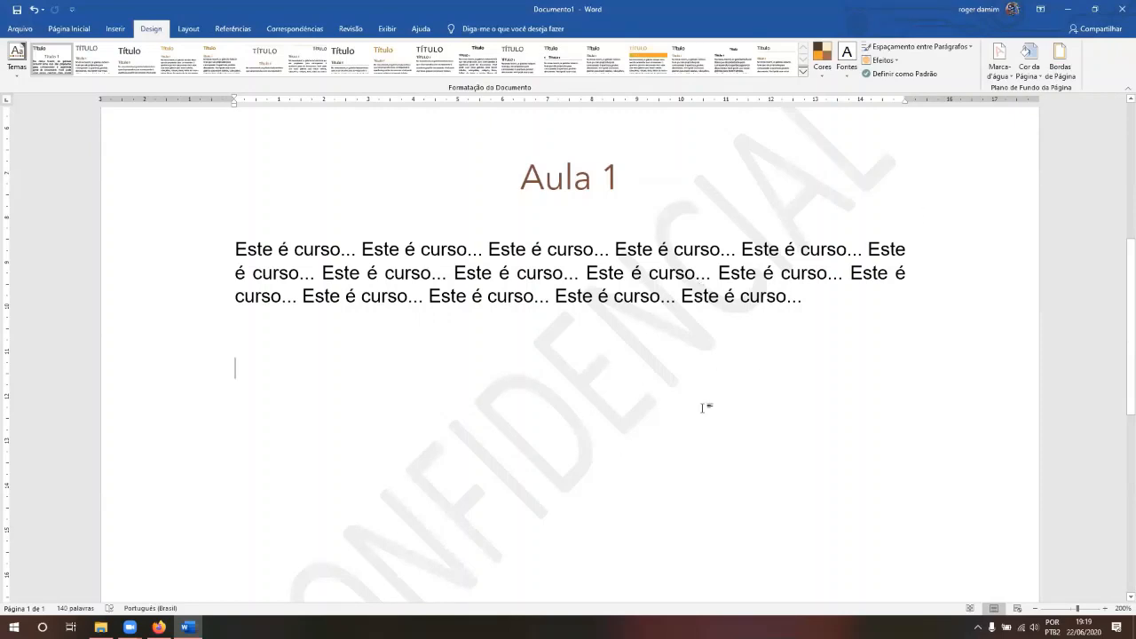
# - Inspect the building block properties of the CONFIDENCIAL 1 watermark and close them without changes
pyautogui.click(998, 79)
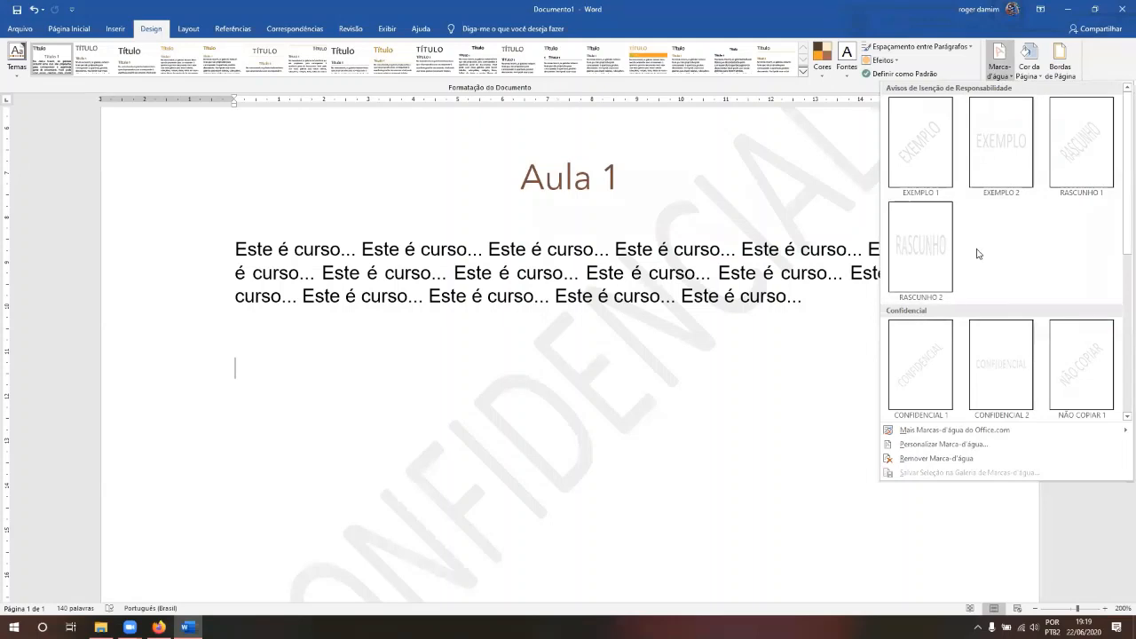
pyautogui.rightClick(932, 354)
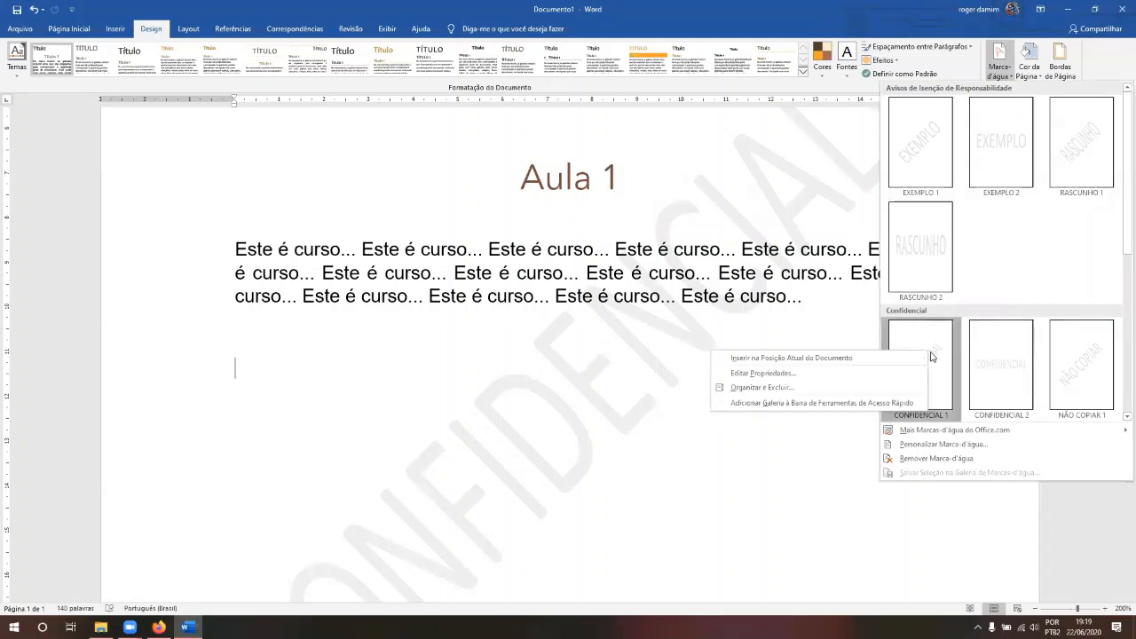
pyautogui.click(911, 373)
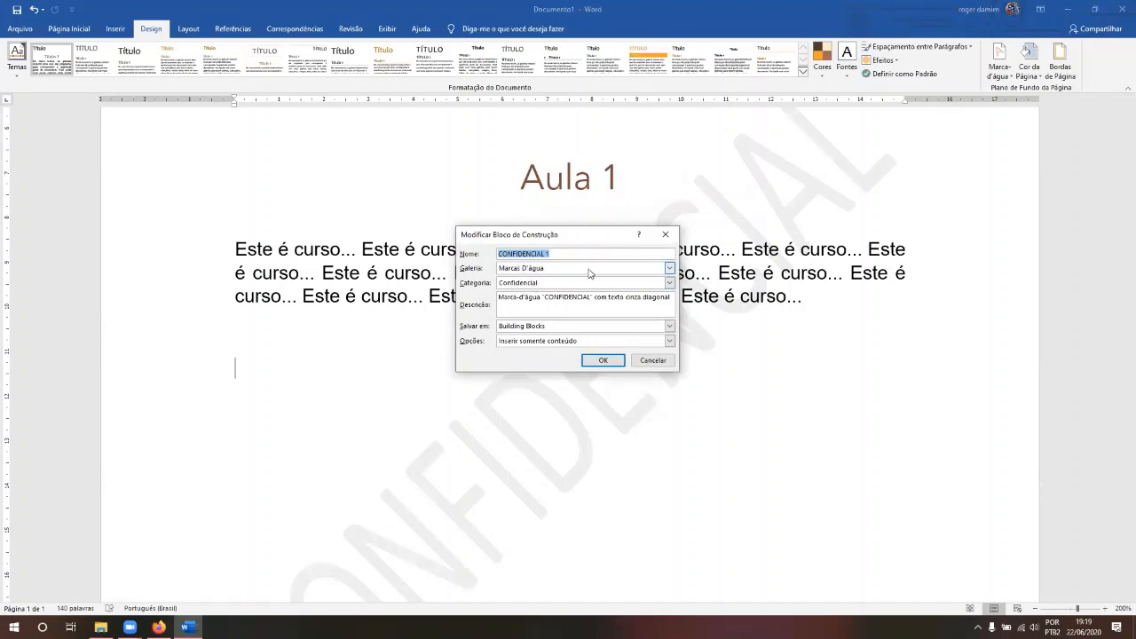
pyautogui.click(671, 360)
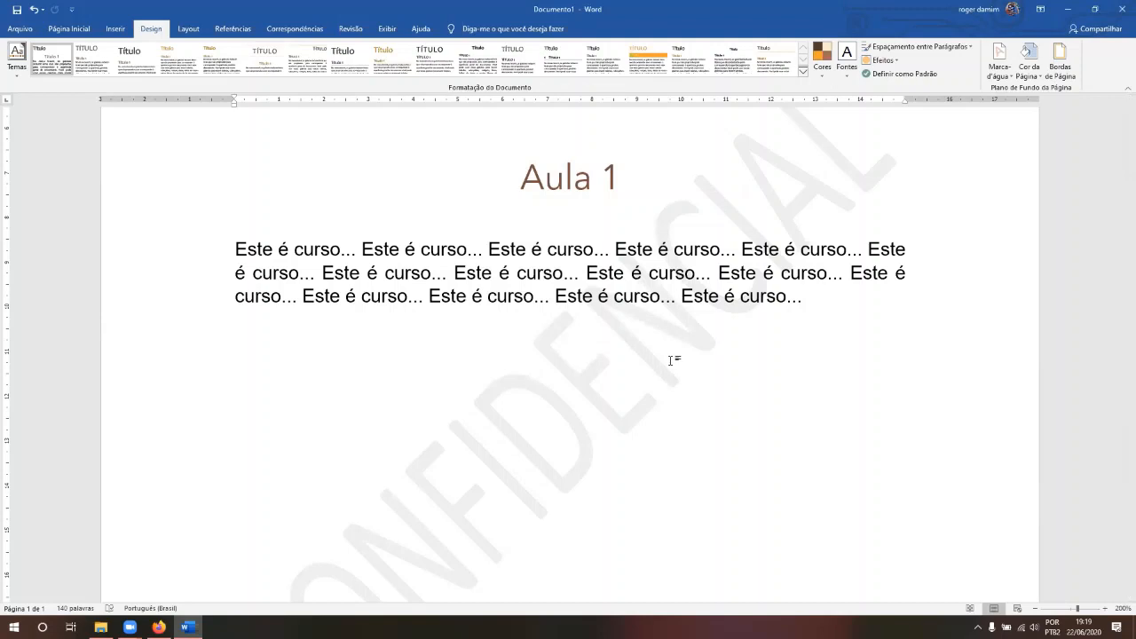
# - Set the page background to the light orange tint from the theme colours
pyautogui.click(1040, 78)
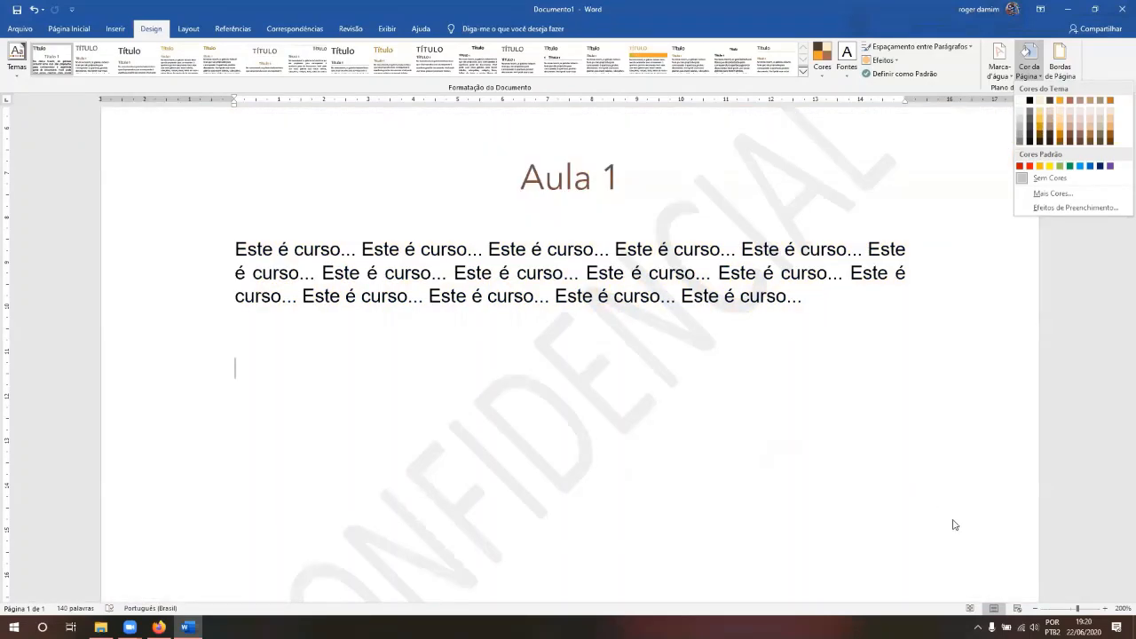
pyautogui.click(1035, 611)
pyautogui.click(1035, 611)
pyautogui.click(1036, 610)
pyautogui.click(1035, 611)
pyautogui.click(1035, 611)
pyautogui.click(1036, 611)
pyautogui.click(1035, 611)
pyautogui.click(1036, 611)
pyautogui.click(1035, 610)
pyautogui.click(1035, 611)
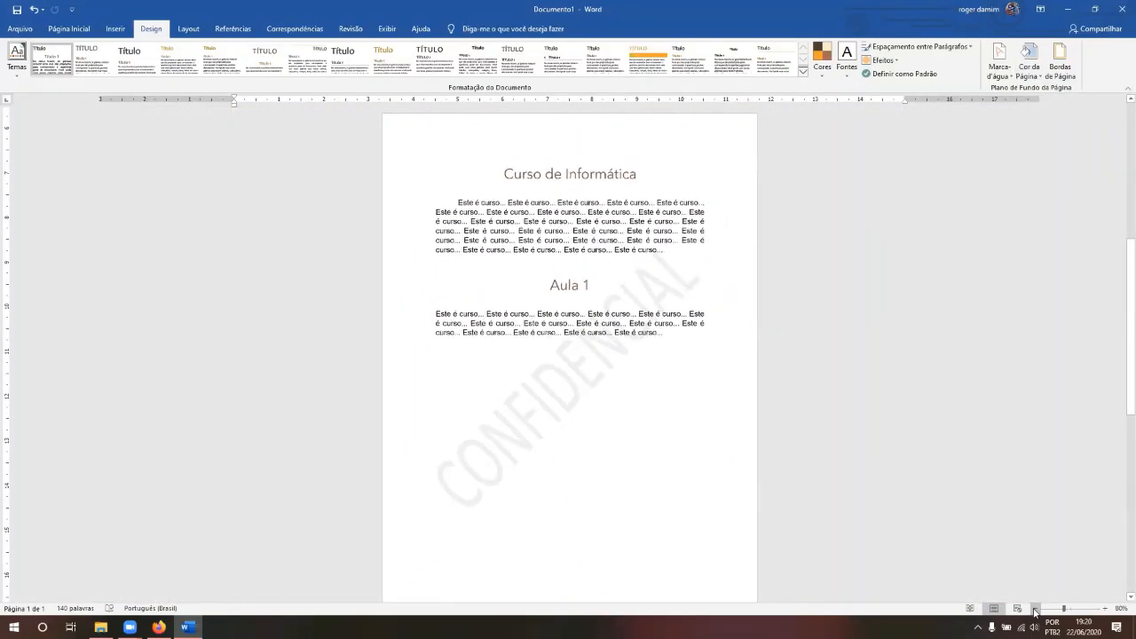
pyautogui.click(1037, 80)
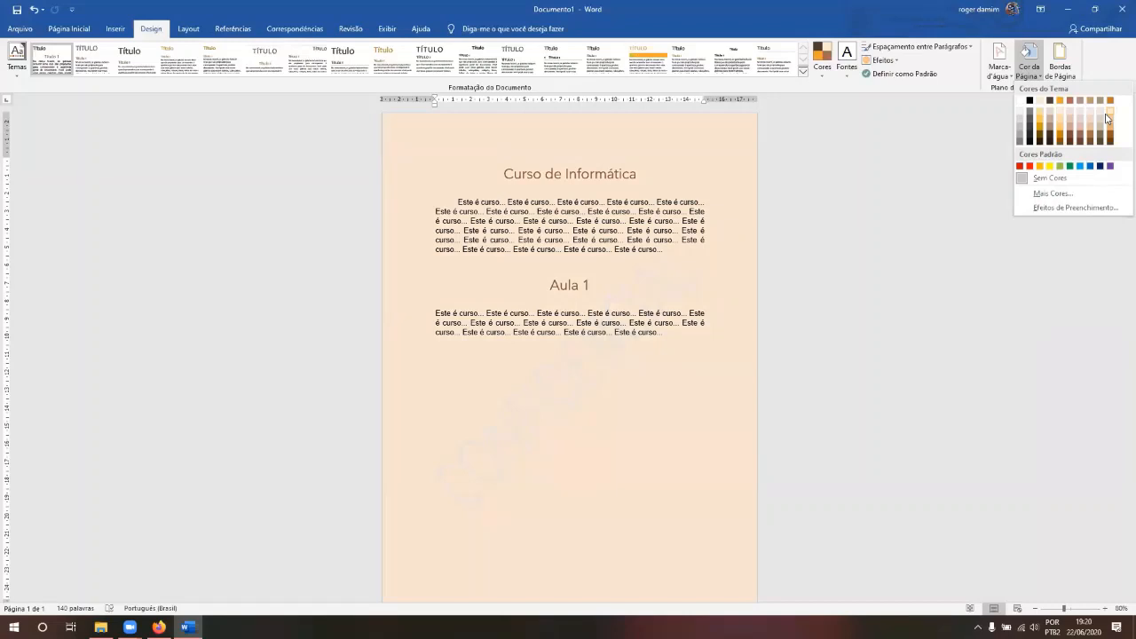
pyautogui.click(1108, 115)
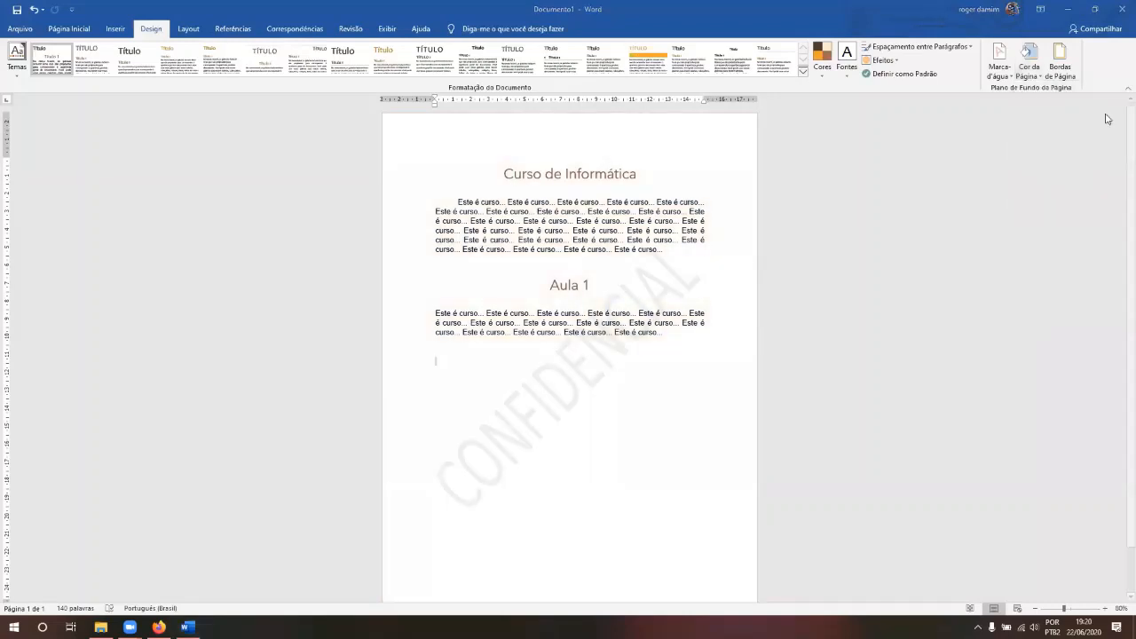
# - Set the page background to white from the theme colours
pyautogui.click(1030, 78)
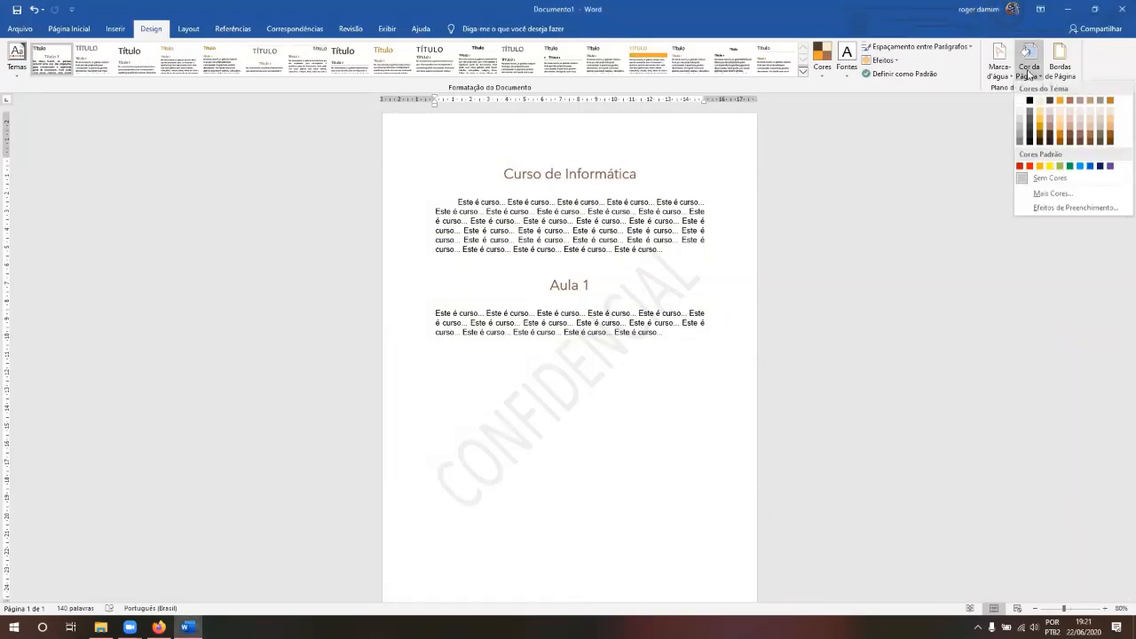
pyautogui.click(1020, 101)
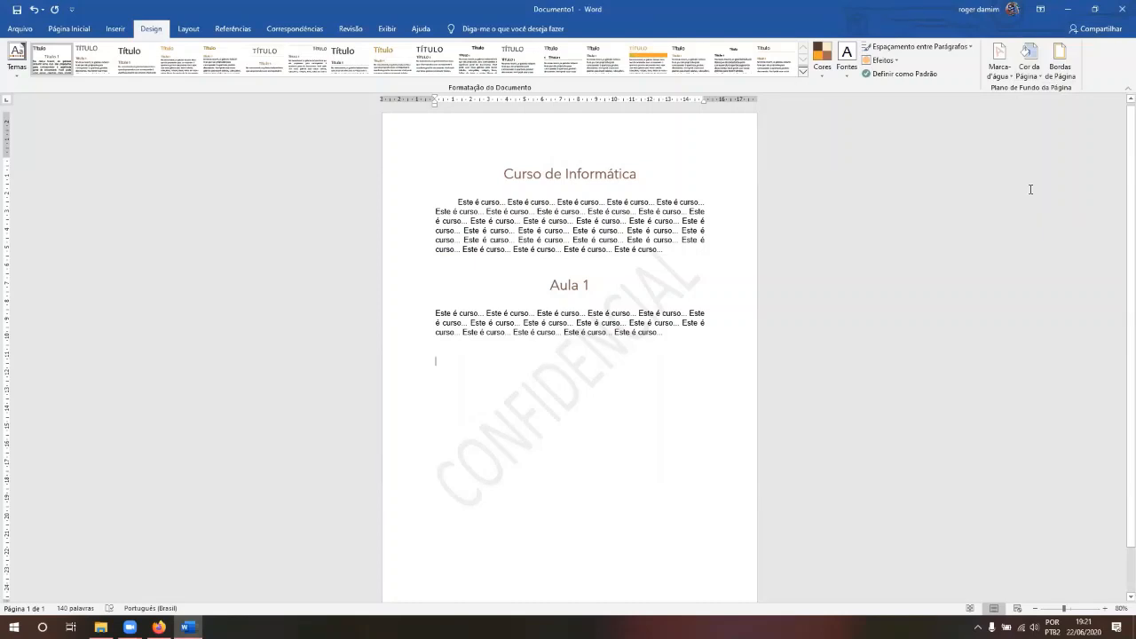
# - Try a paragraph border on the empty line below the Aula 1 text, going through the Caixa, Sombra and 3D settings
pyautogui.click(1061, 72)
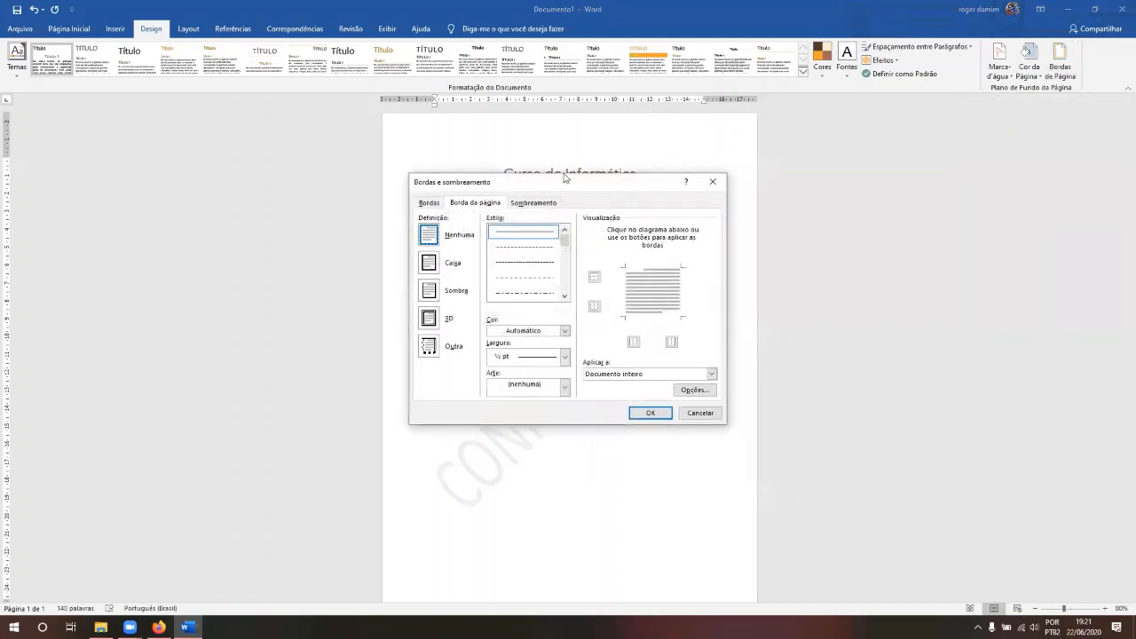
pyautogui.moveTo(564, 178); pyautogui.dragTo(897, 139)
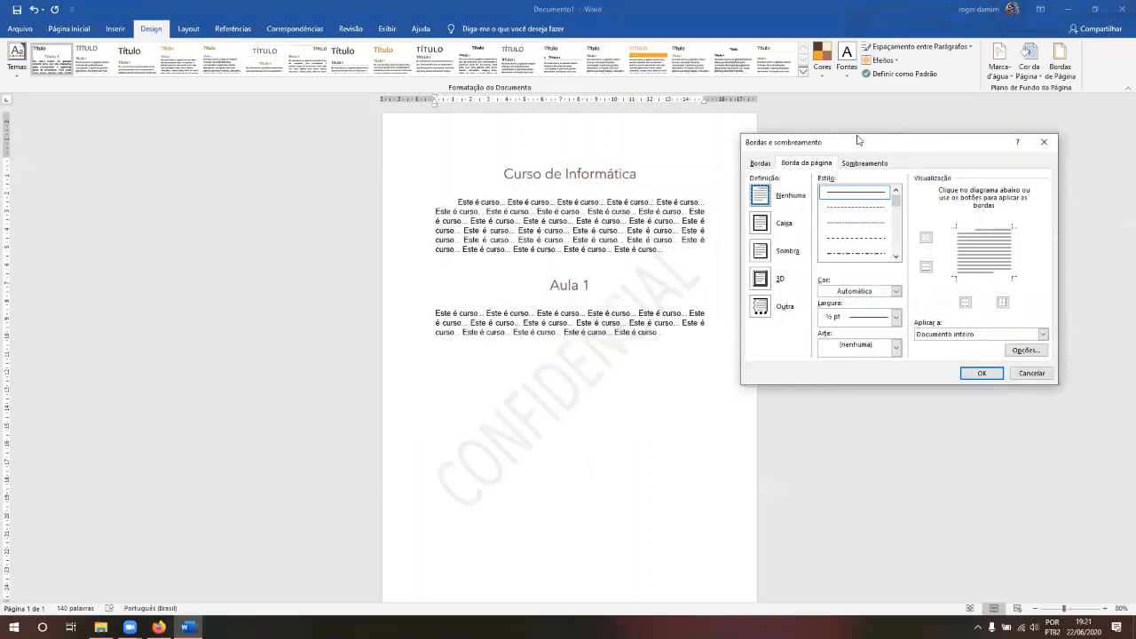
pyautogui.click(761, 164)
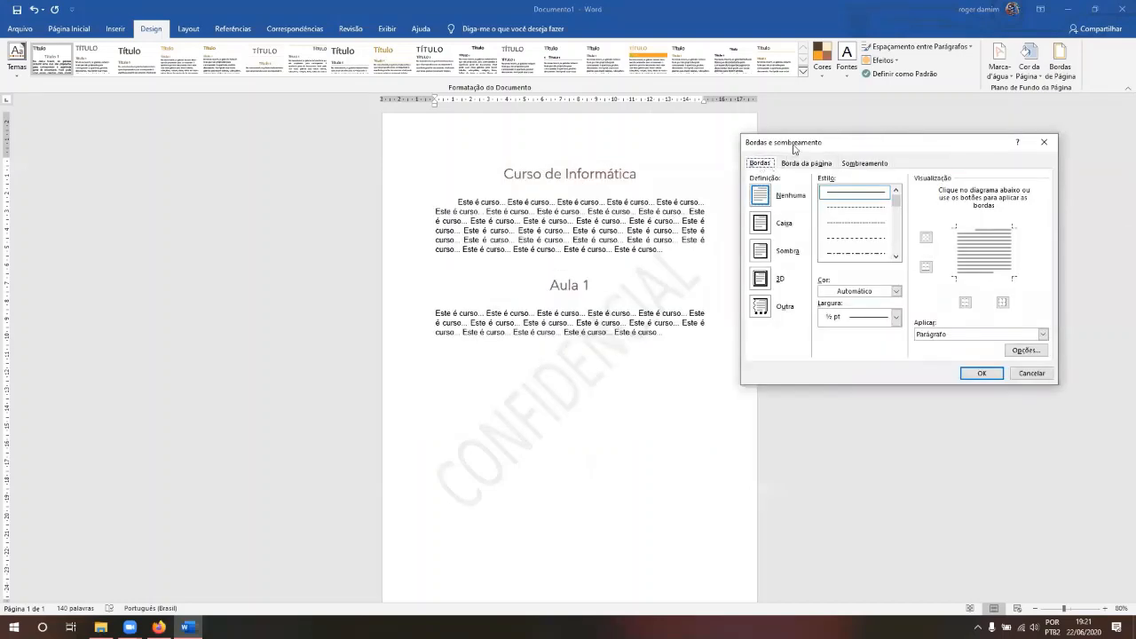
pyautogui.moveTo(844, 142); pyautogui.dragTo(904, 126)
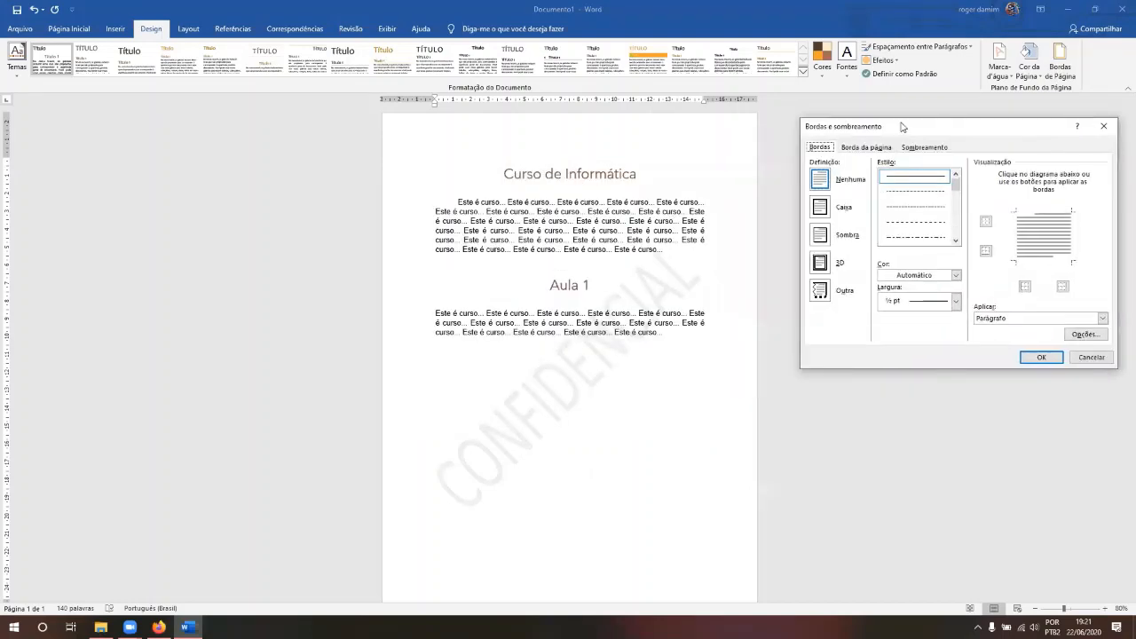
pyautogui.click(826, 208)
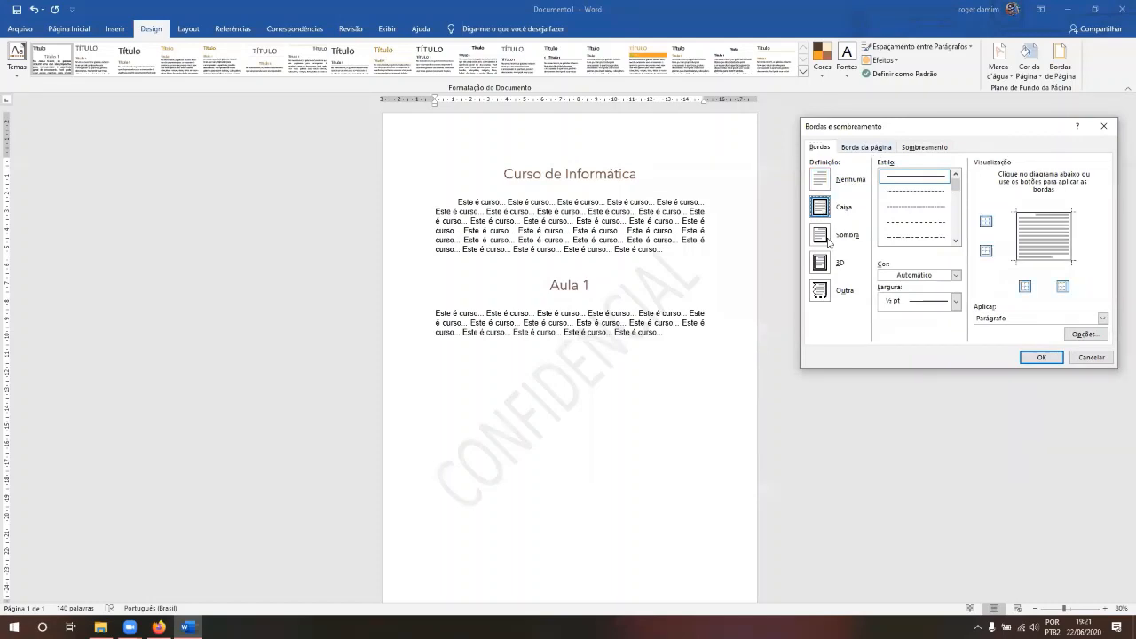
pyautogui.click(827, 238)
pyautogui.click(827, 265)
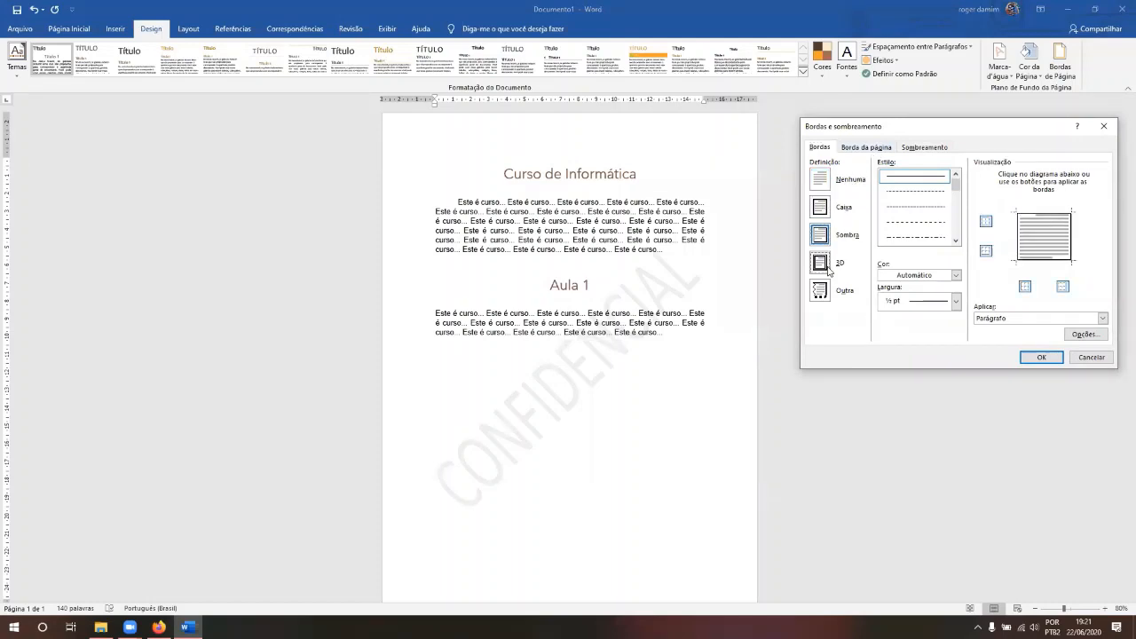
pyautogui.click(1041, 358)
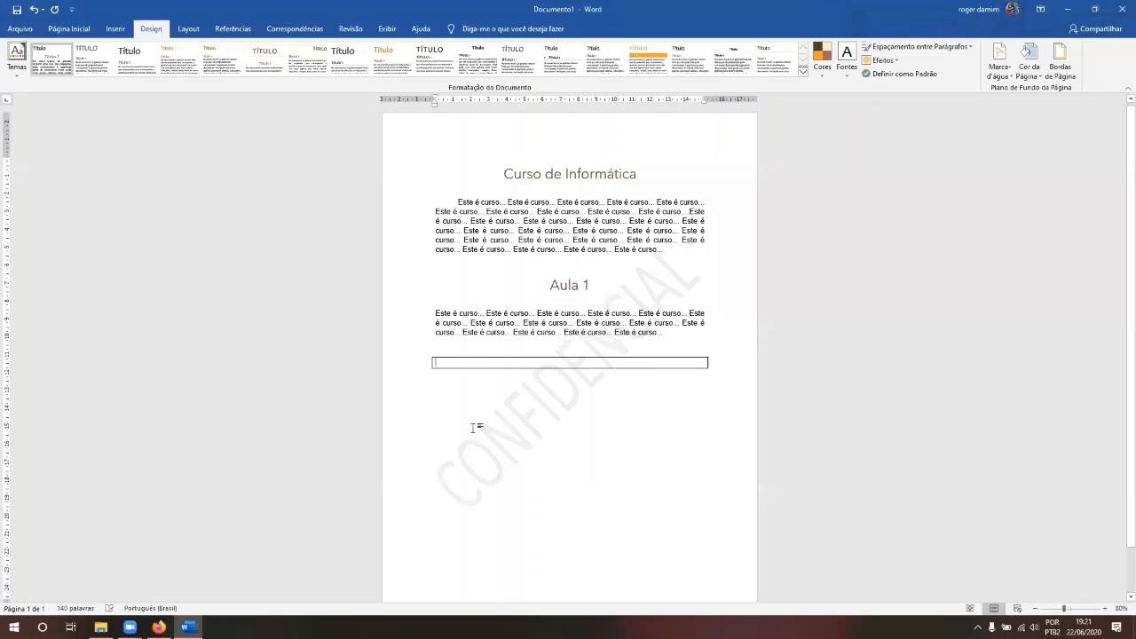
# - Delete the blank line above the bordered paragraph, and undo both the deletion and the paragraph border
pyautogui.press('BackSpace')
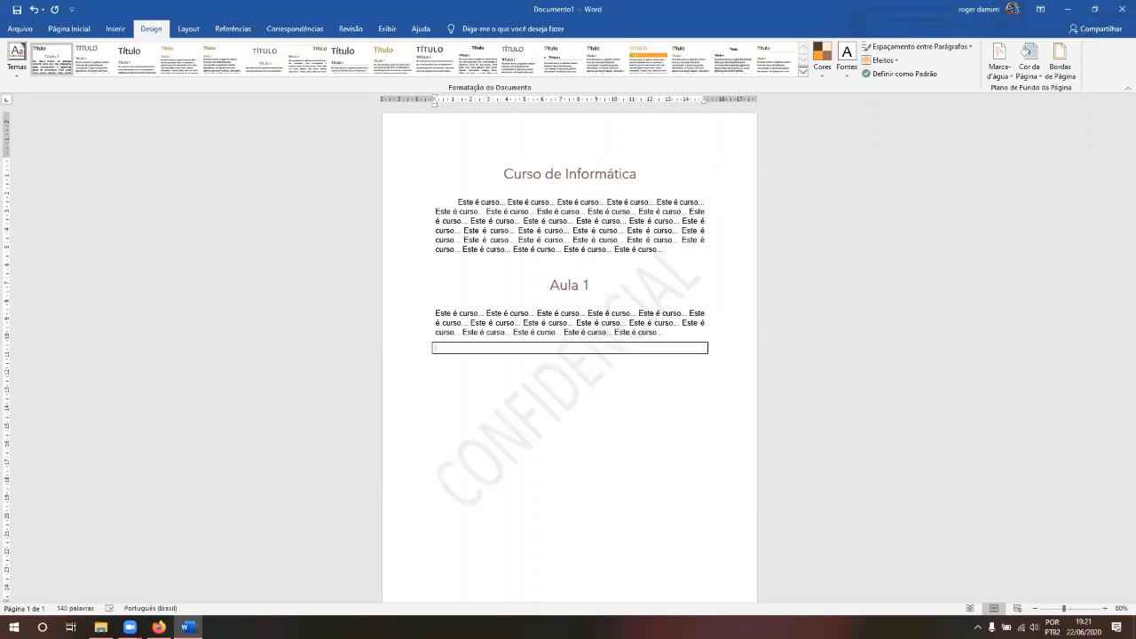
pyautogui.hotkey('ctrl', 'z')
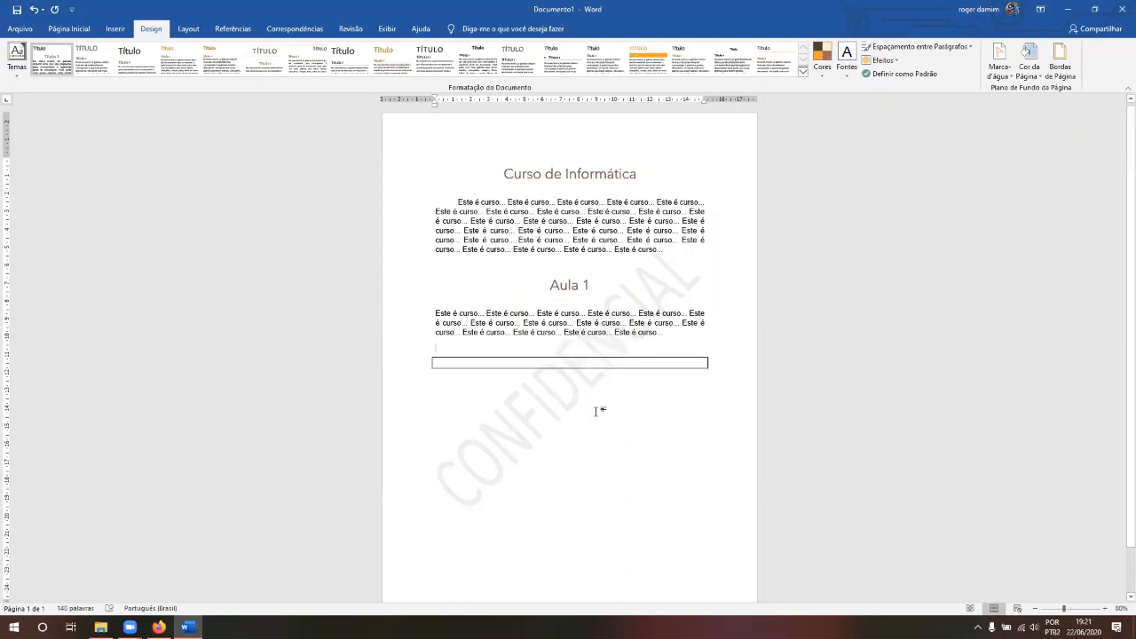
pyautogui.hotkey('ctrl', 'z')
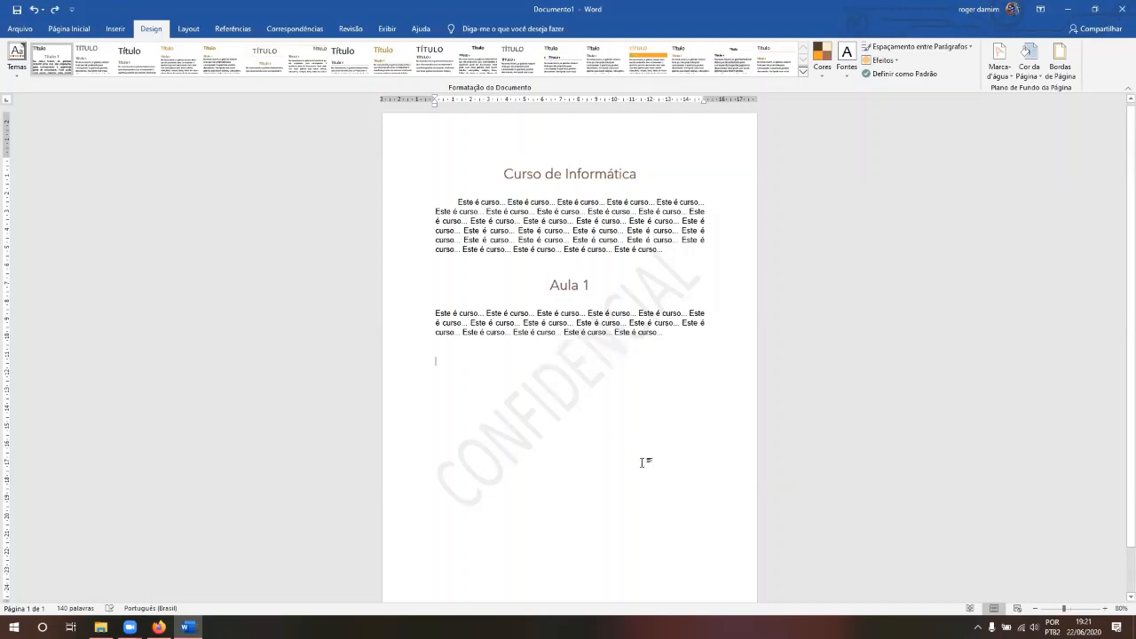
# - Apply a Caixa page border with a ½ pt solid line to the whole document
pyautogui.click(1060, 64)
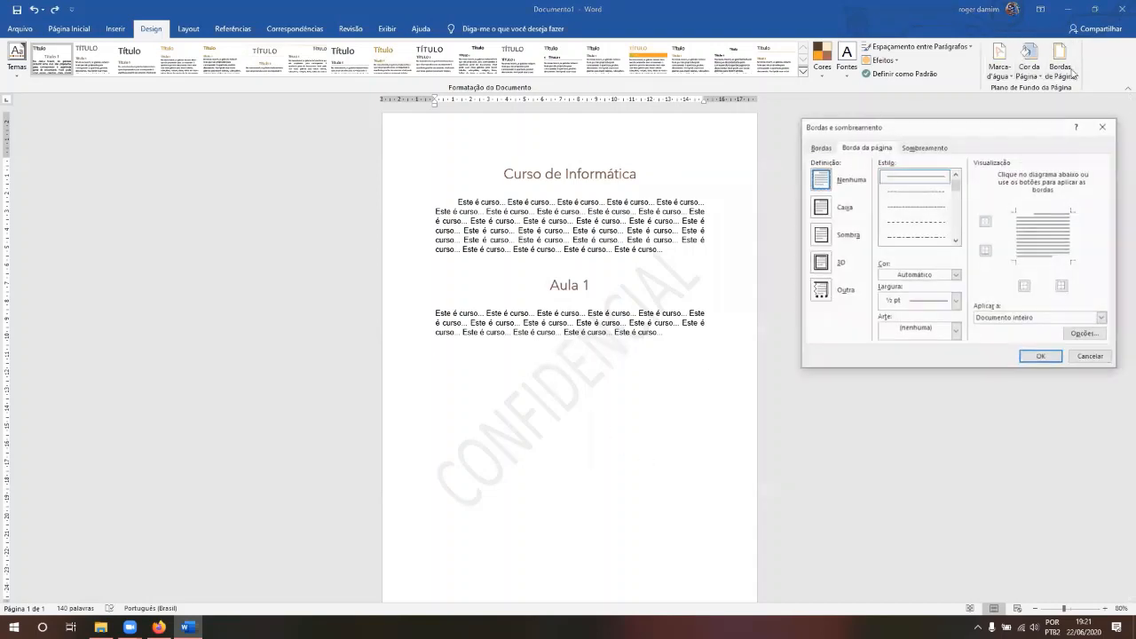
pyautogui.click(820, 208)
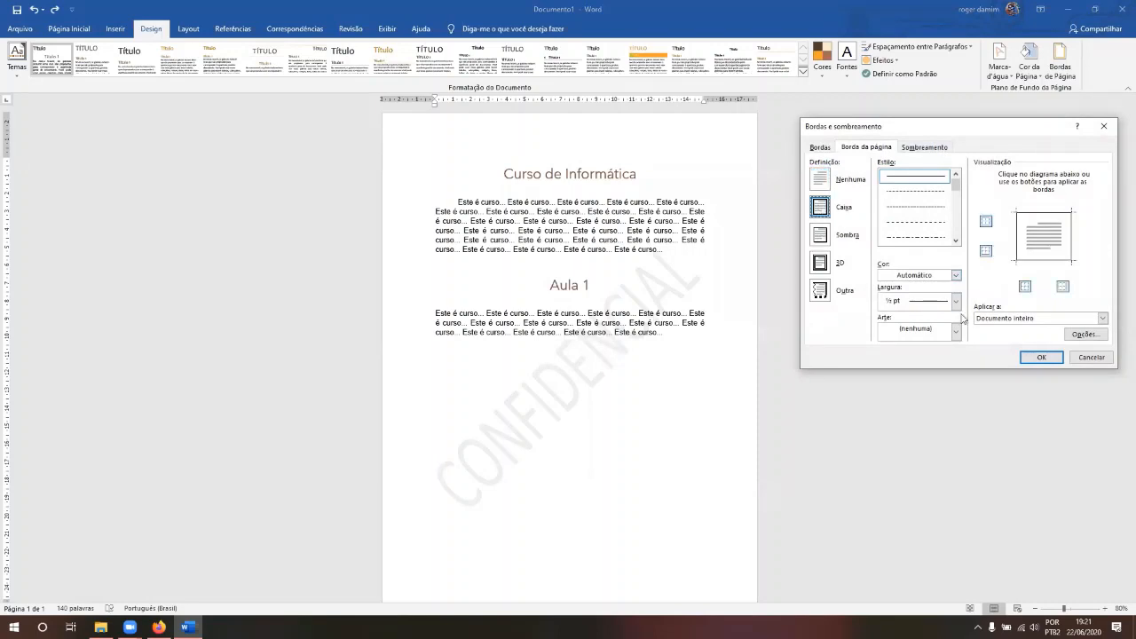
pyautogui.click(1032, 356)
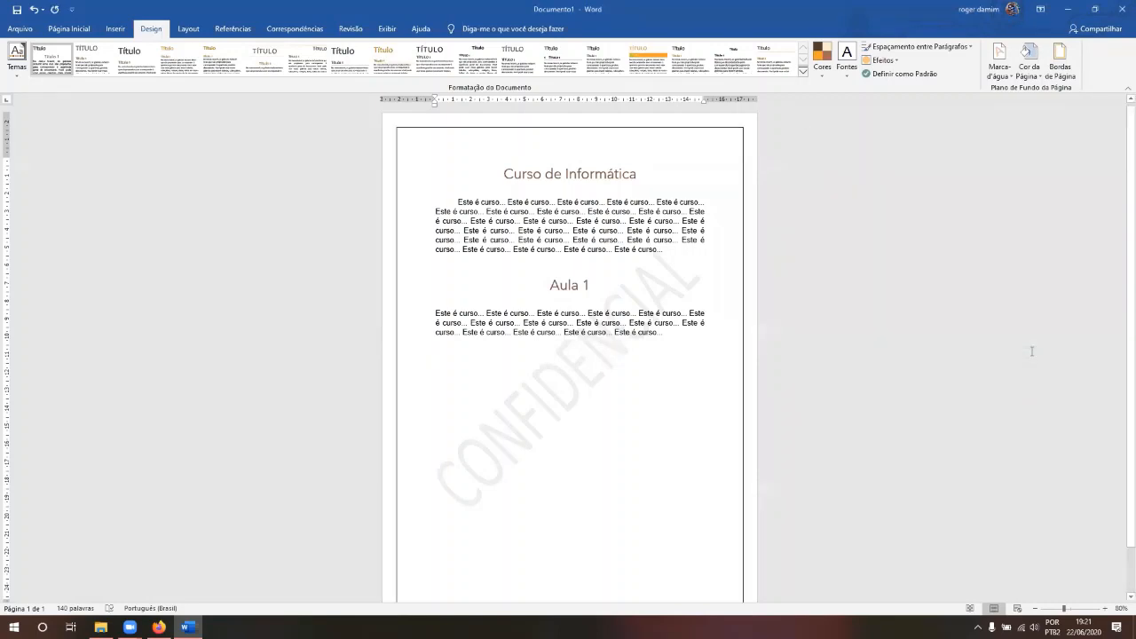
# - Try the 3D setting for the page border on the whole document
pyautogui.click(1060, 65)
pyautogui.click(819, 263)
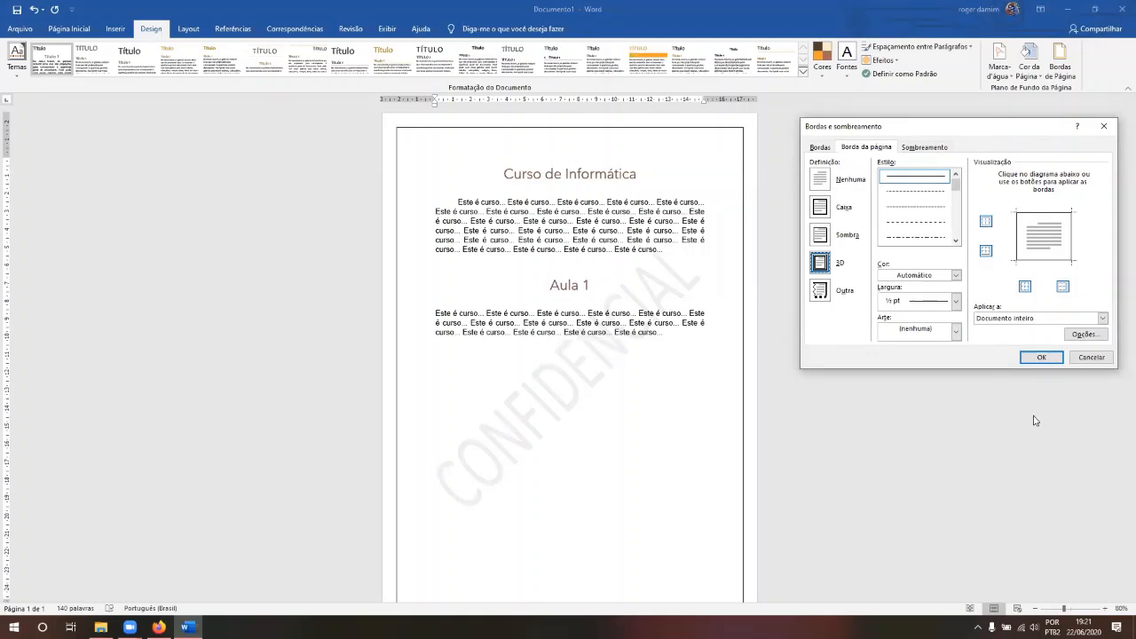
pyautogui.click(1042, 355)
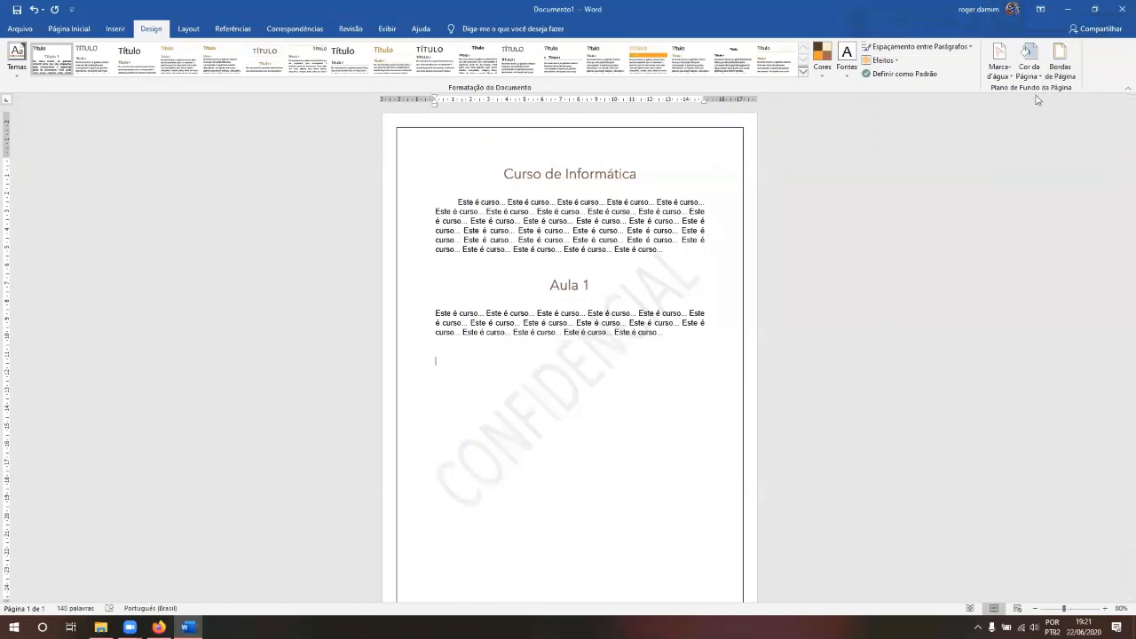
# - Set the page border's line width to 6 pt and apply it to the document
pyautogui.click(1057, 82)
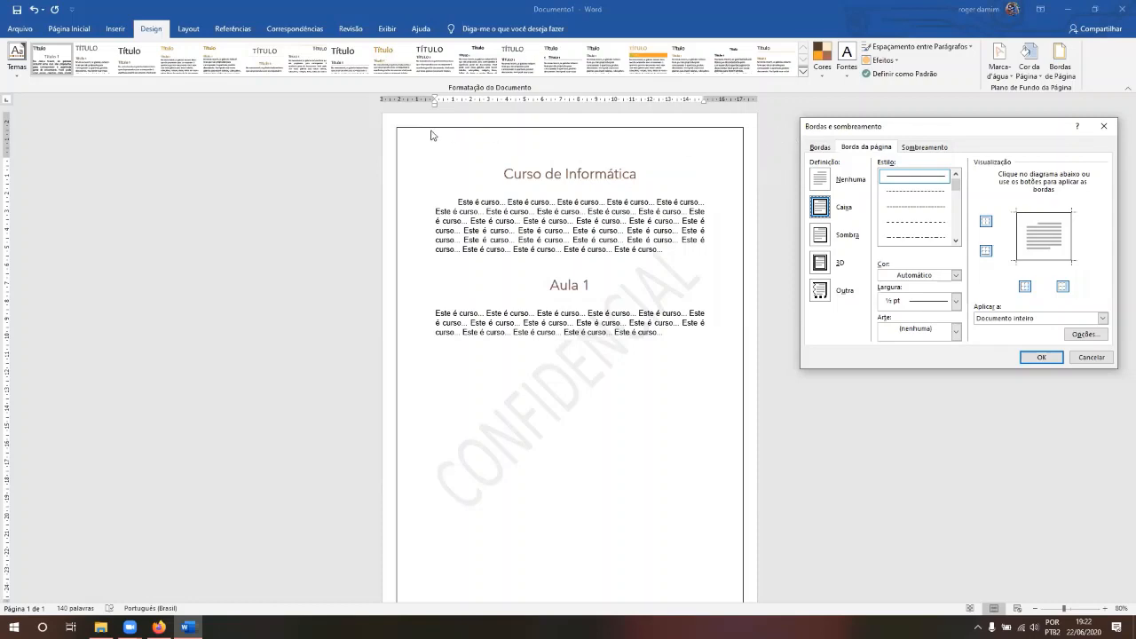
pyautogui.click(956, 304)
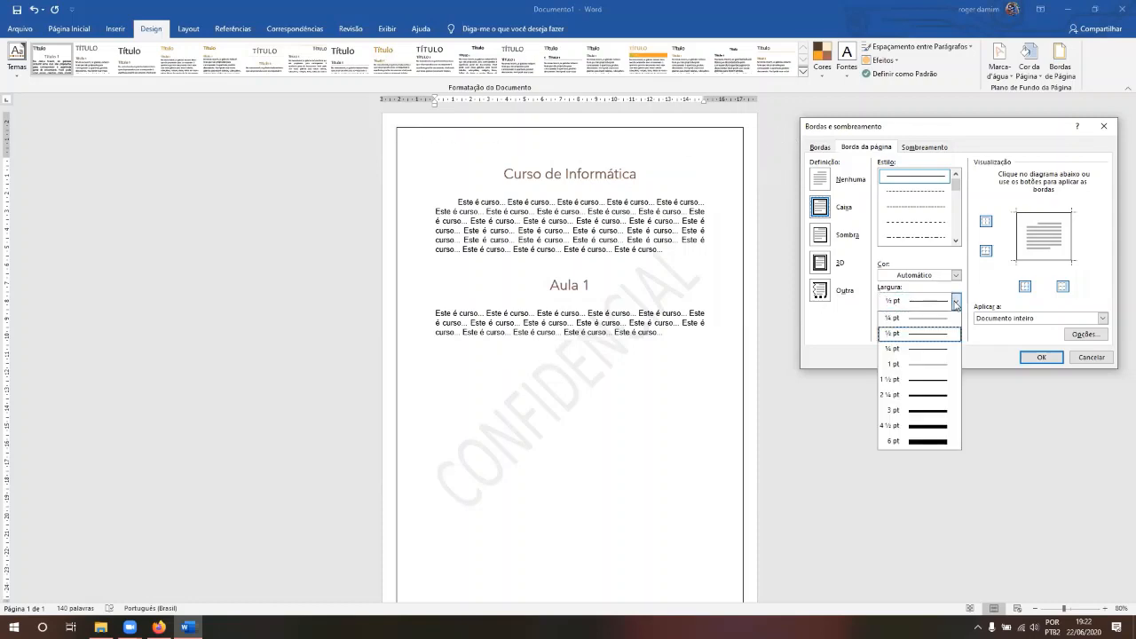
pyautogui.click(929, 447)
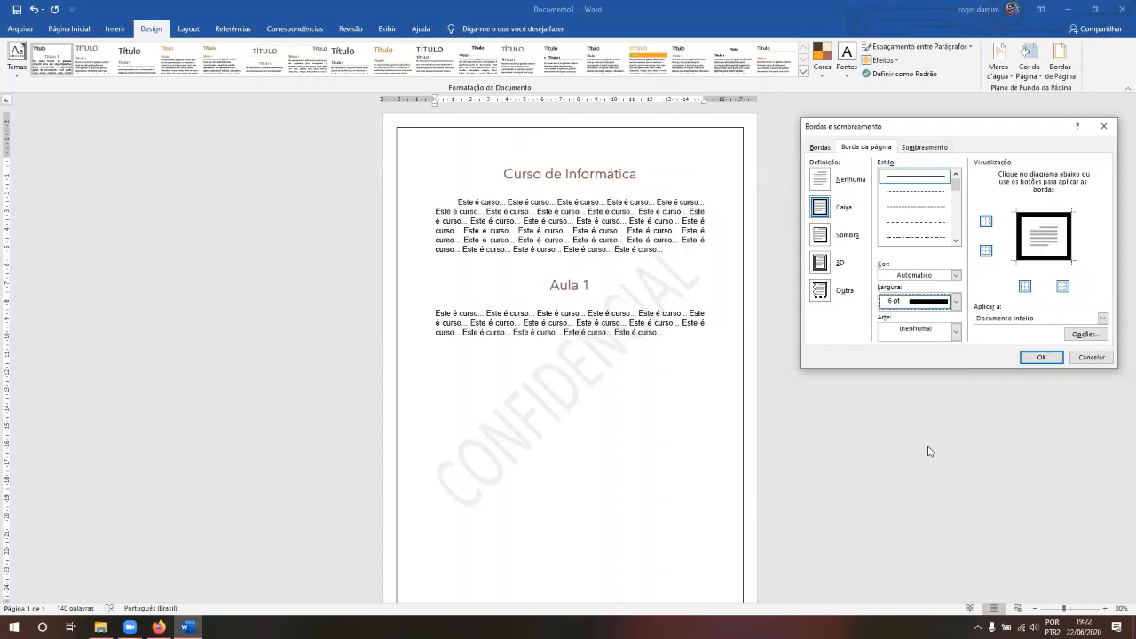
pyautogui.click(1042, 357)
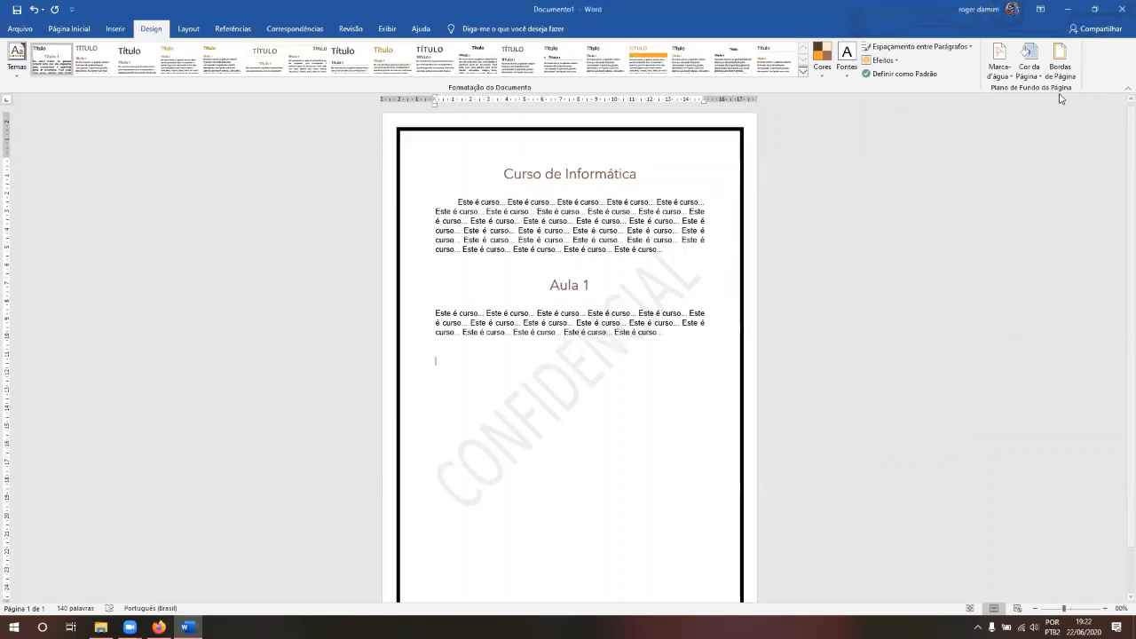
# - Choose the dashed line style for the Caixa page border
pyautogui.click(1060, 62)
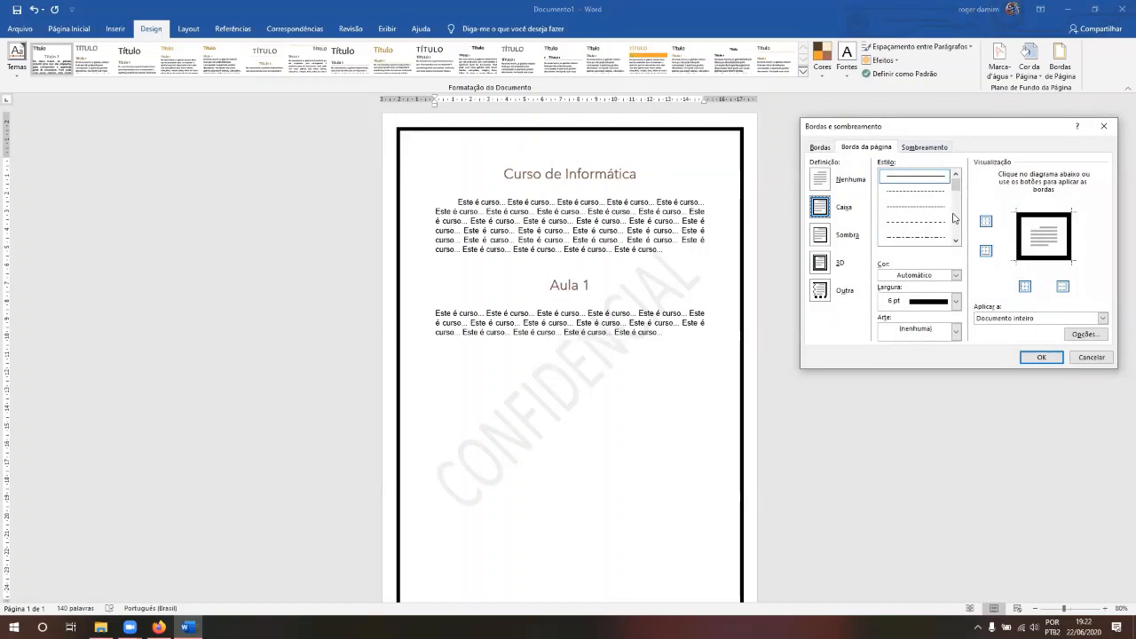
pyautogui.click(931, 237)
pyautogui.click(930, 228)
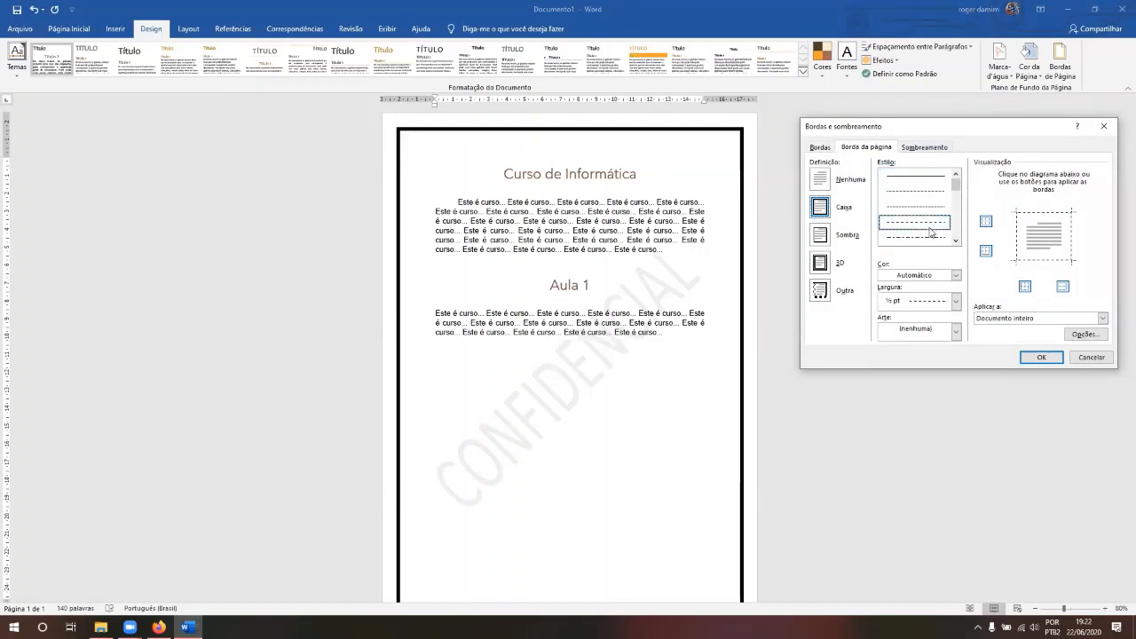
# - Examine the full range of line styles available for the page border
pyautogui.click(957, 243)
pyautogui.click(957, 243)
pyautogui.click(957, 242)
pyautogui.click(957, 242)
pyautogui.click(957, 244)
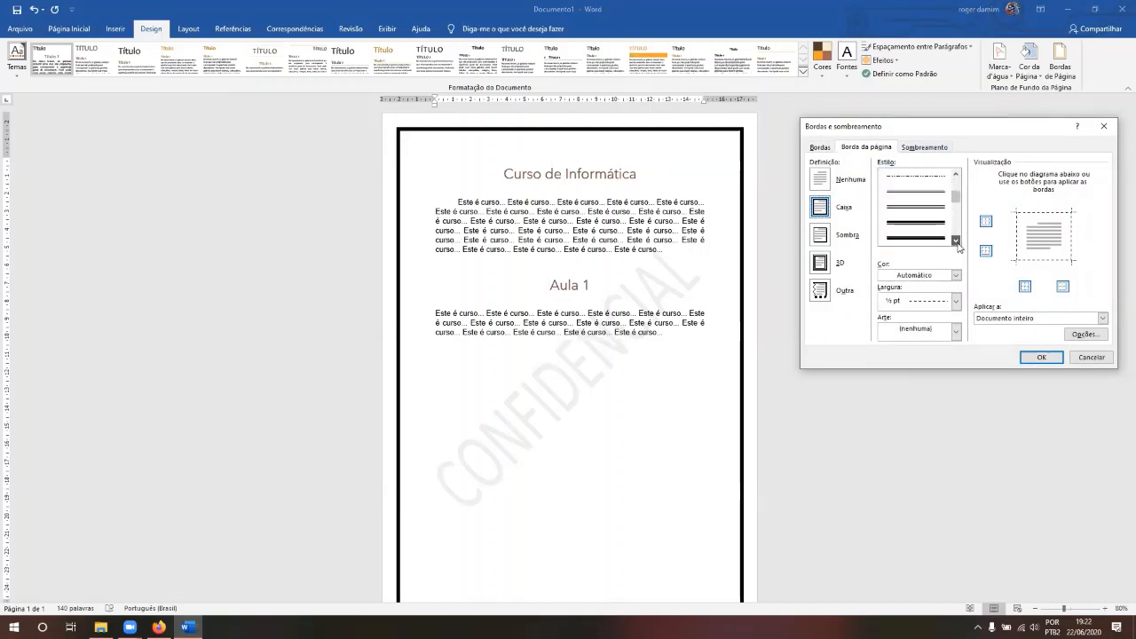
pyautogui.click(957, 243)
pyautogui.click(958, 244)
pyautogui.click(957, 243)
pyautogui.click(957, 242)
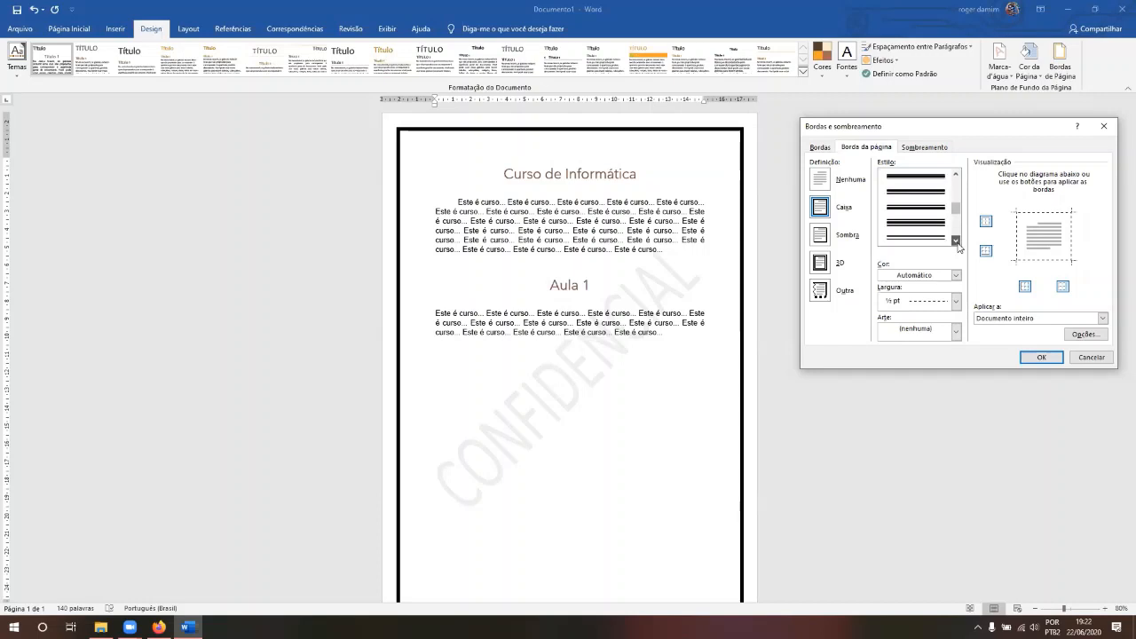
pyautogui.click(957, 242)
pyautogui.click(957, 242)
pyautogui.click(957, 242)
pyautogui.click(957, 243)
pyautogui.click(957, 242)
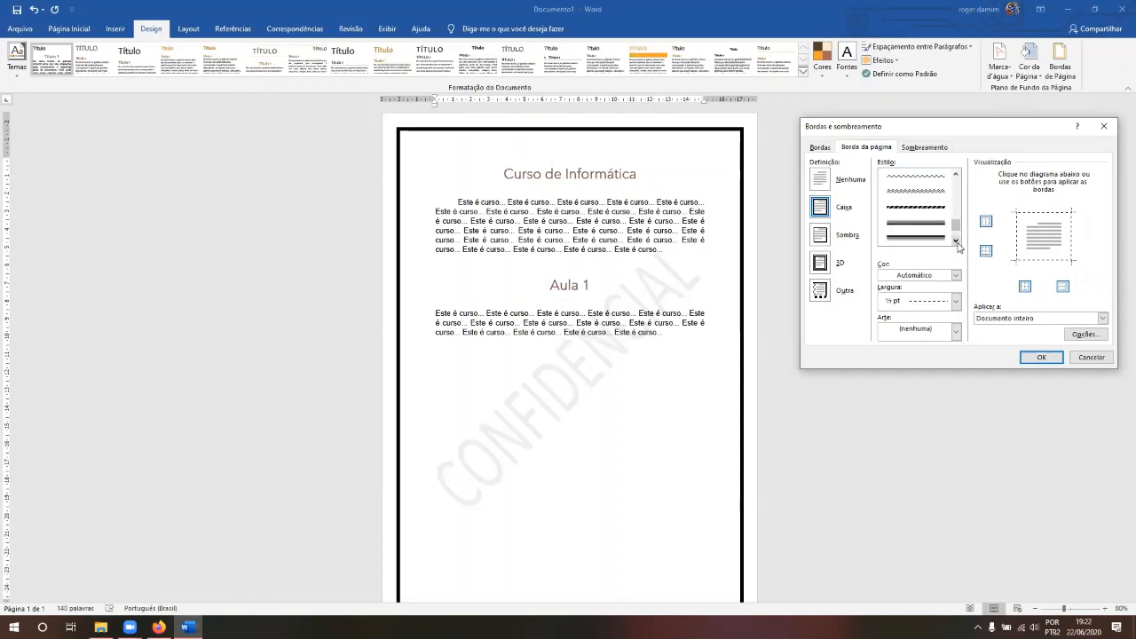
pyautogui.click(957, 243)
pyautogui.click(957, 242)
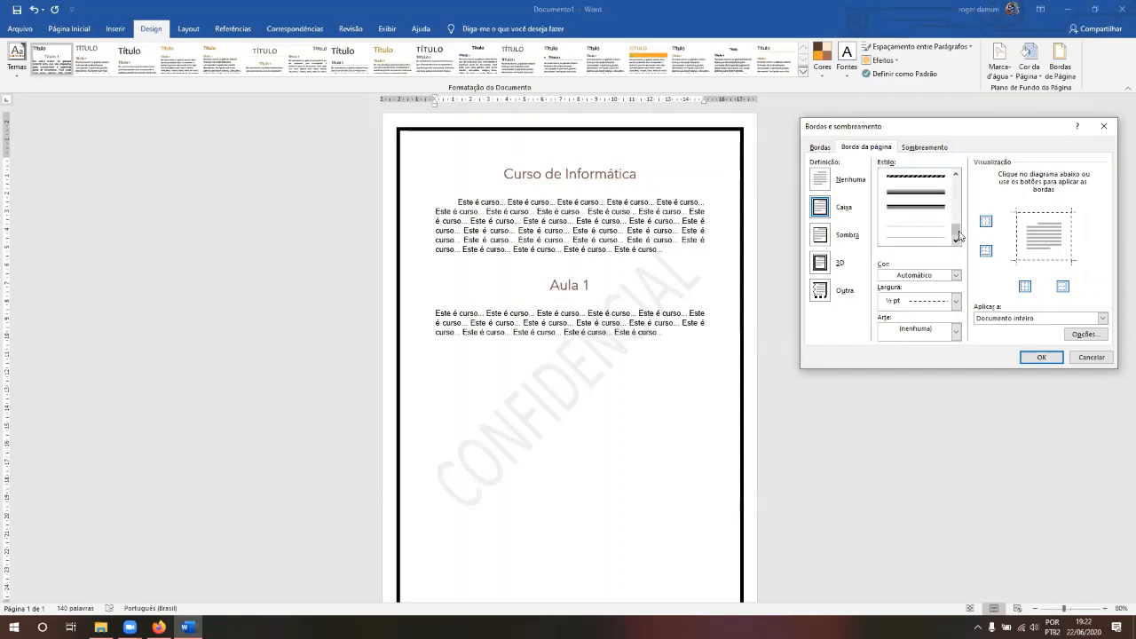
pyautogui.moveTo(957, 235); pyautogui.dragTo(956, 178)
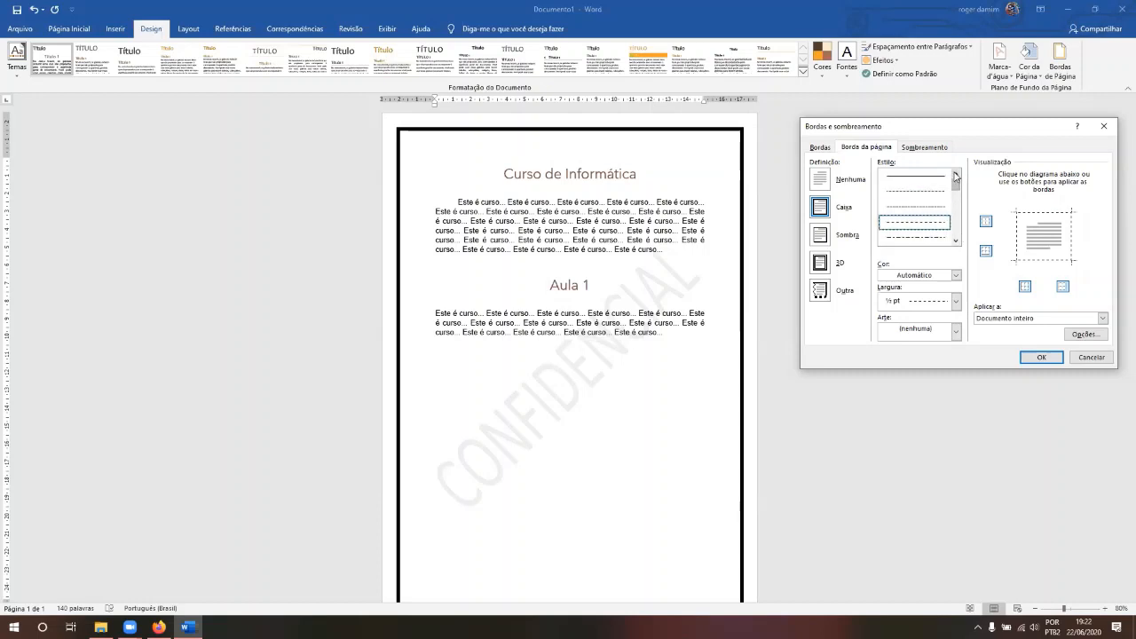
# - Set the page border colour to orange from the standard colours
pyautogui.click(956, 277)
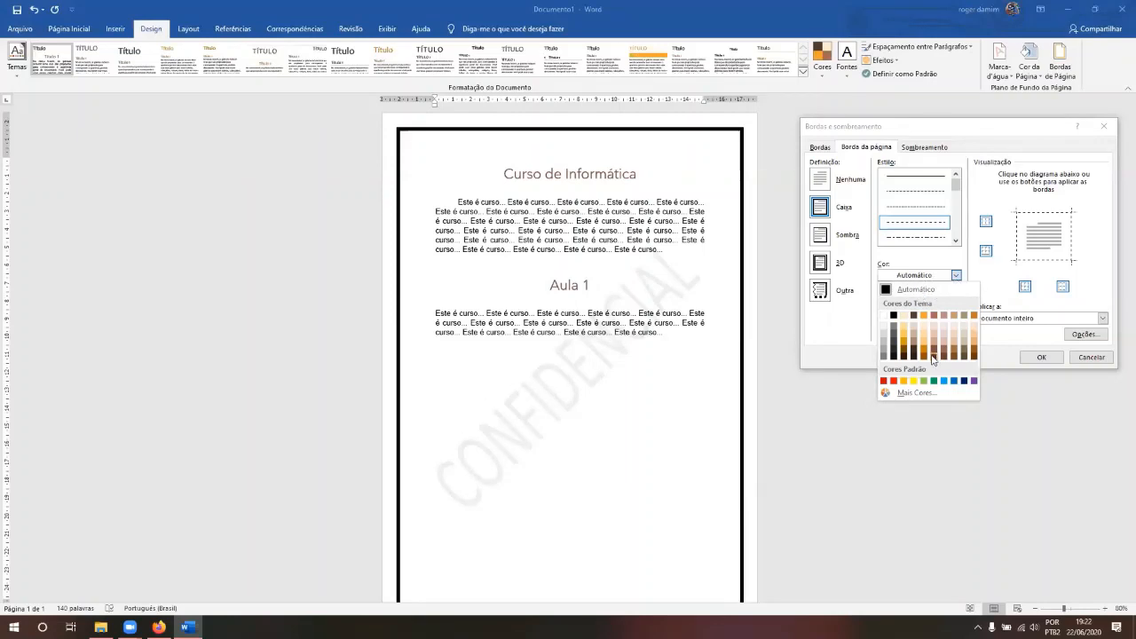
pyautogui.click(904, 381)
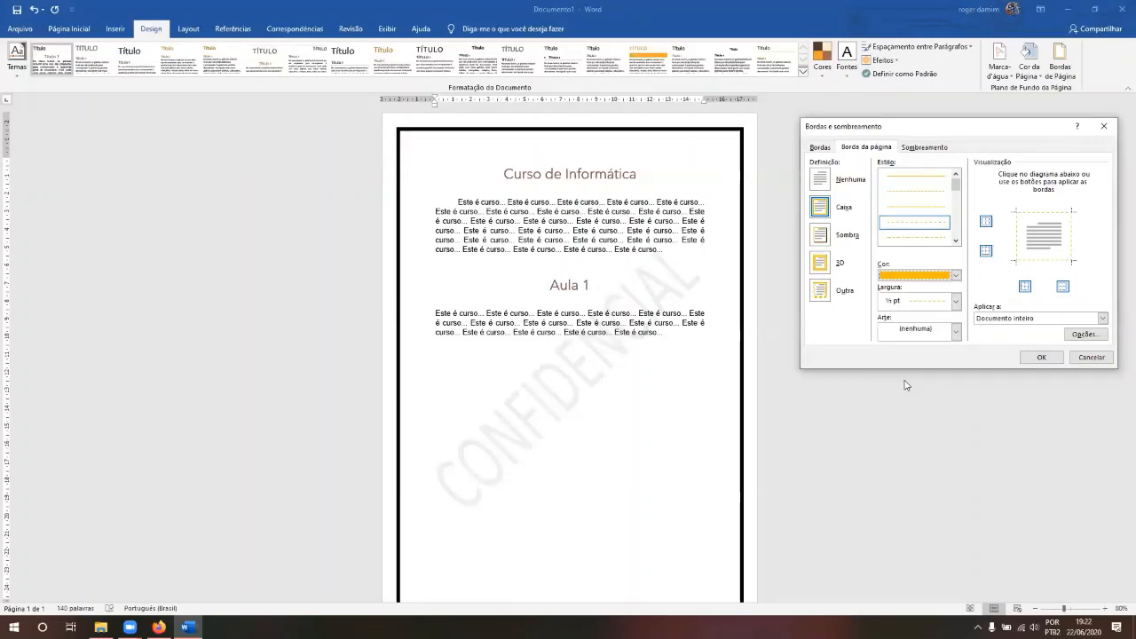
# - Choose the yellow star art for the page border and apply it to the whole document
pyautogui.click(956, 339)
pyautogui.click(956, 332)
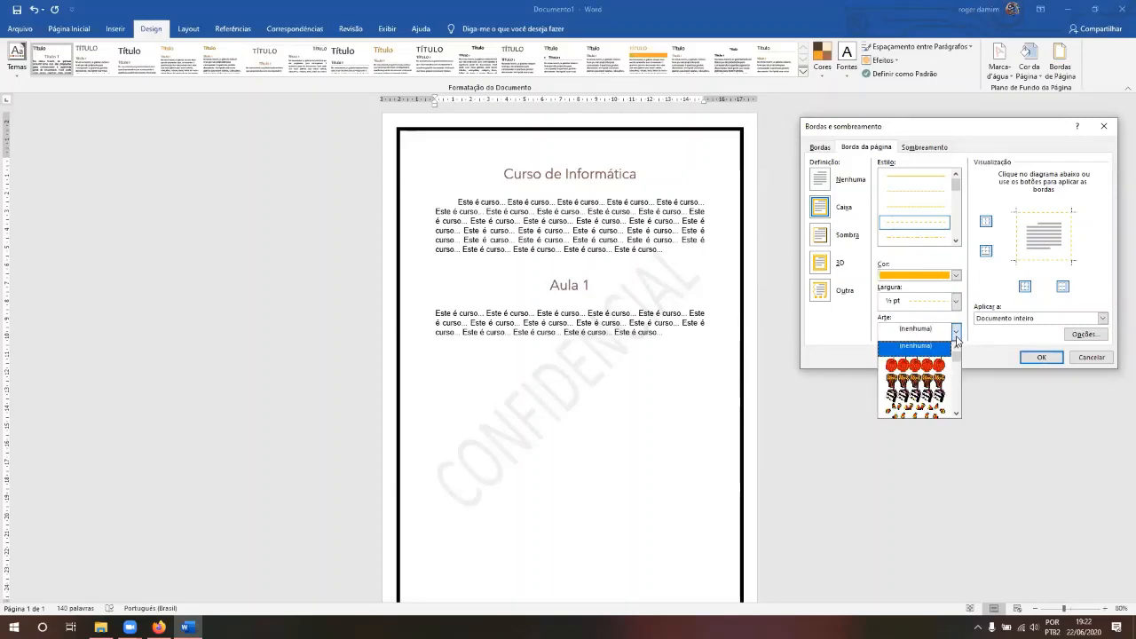
pyautogui.click(956, 413)
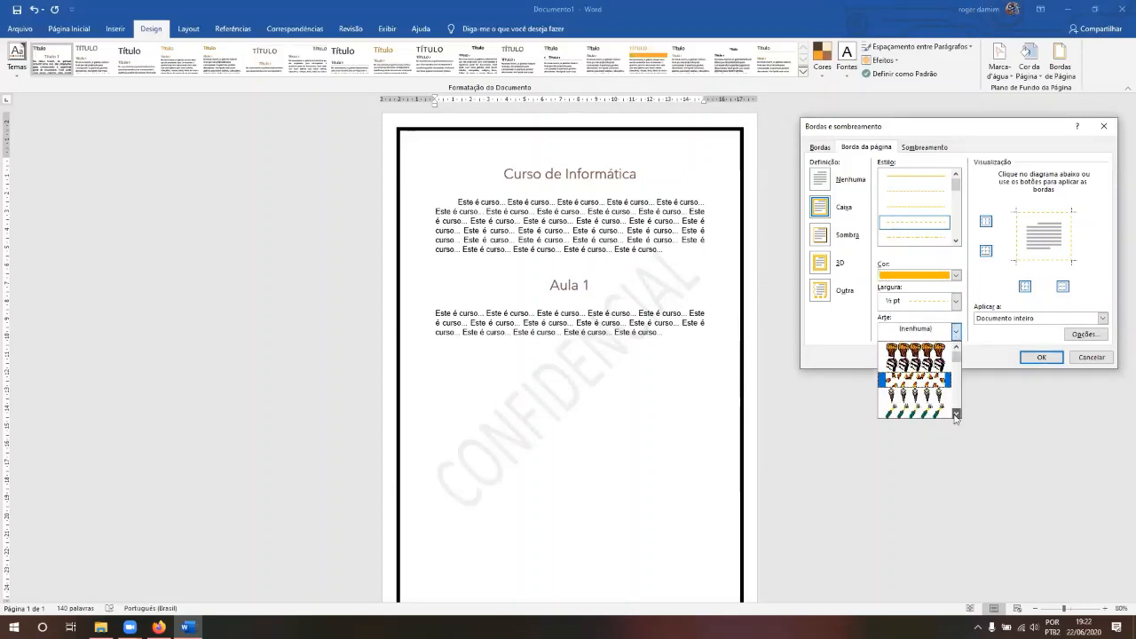
pyautogui.click(956, 414)
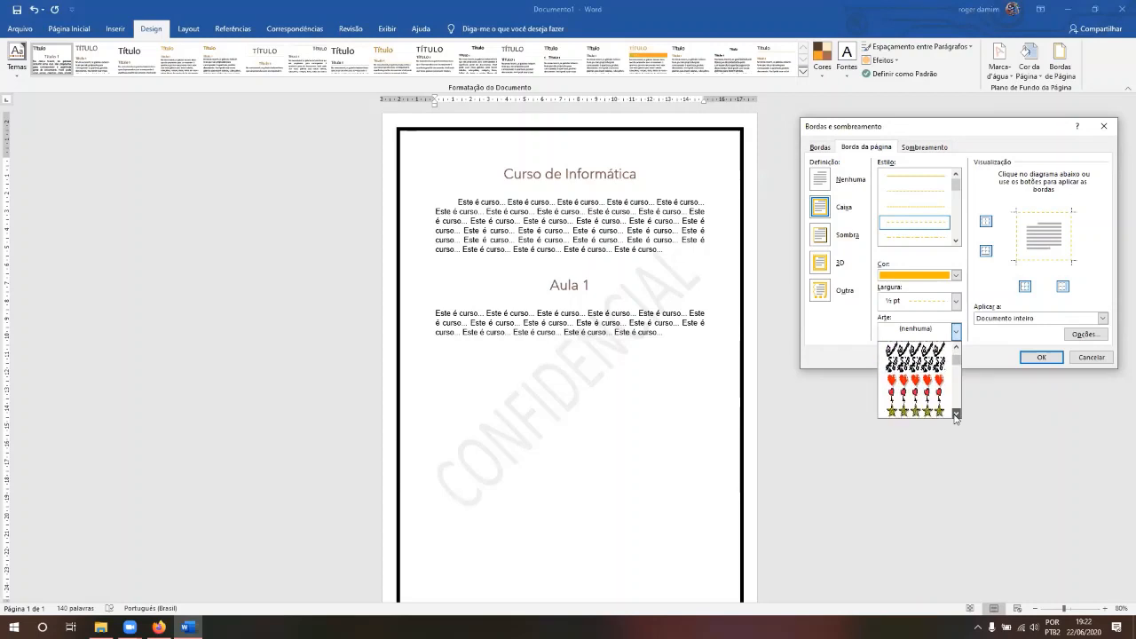
pyautogui.click(923, 412)
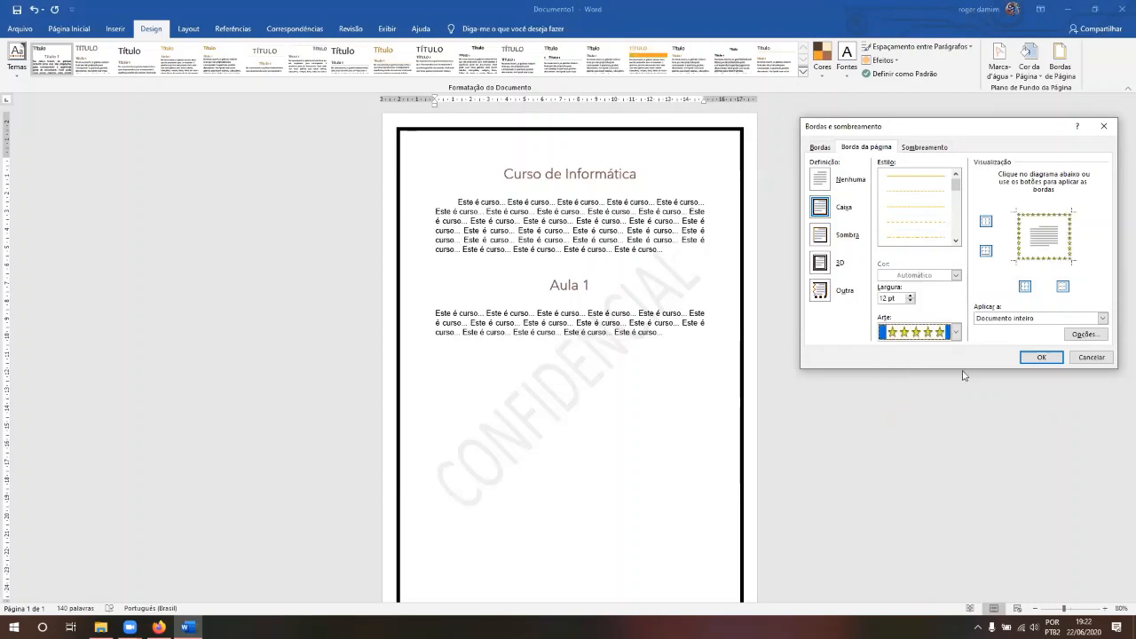
pyautogui.click(1041, 357)
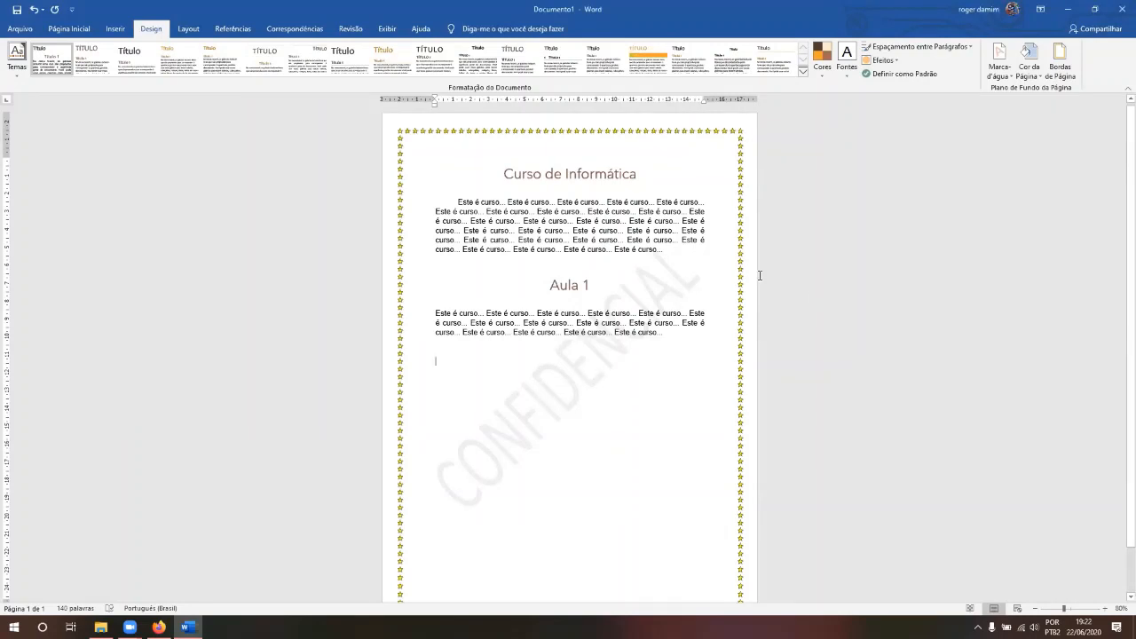
# - Set the page border art to (nenhuma) so the whole document uses a plain solid Caixa line border
pyautogui.click(1063, 78)
pyautogui.click(949, 336)
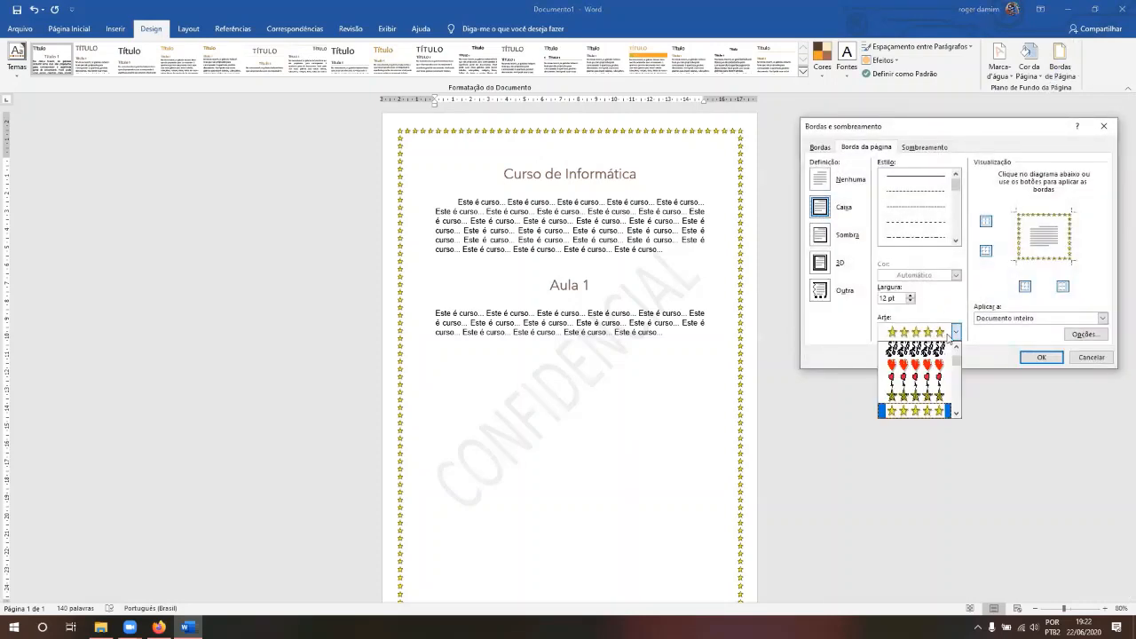
pyautogui.moveTo(956, 359); pyautogui.dragTo(956, 354)
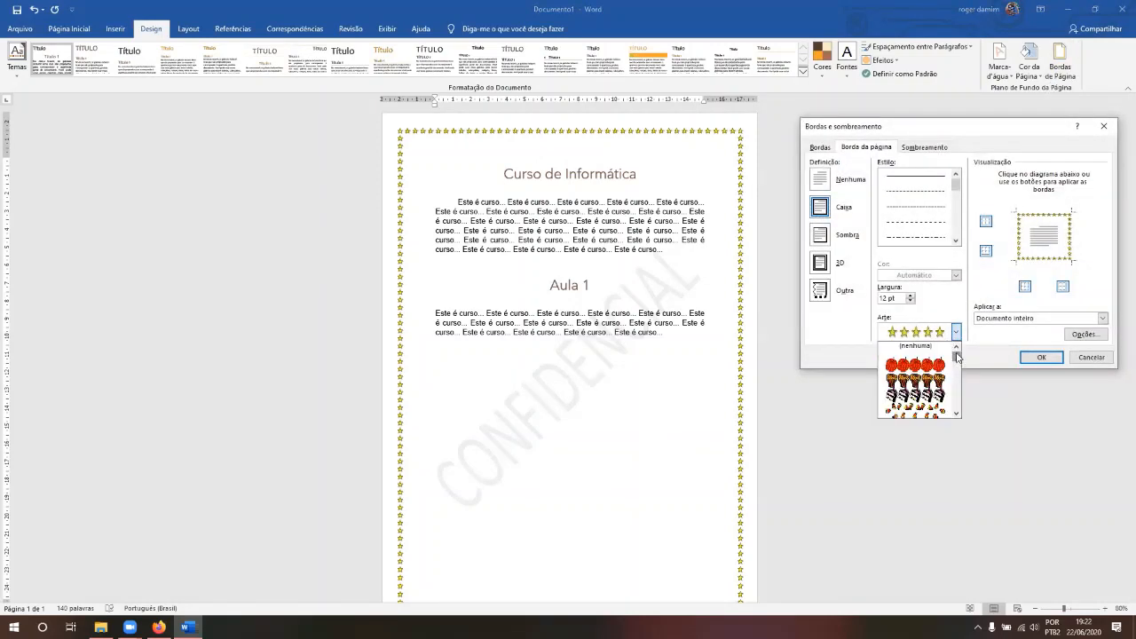
pyautogui.click(948, 348)
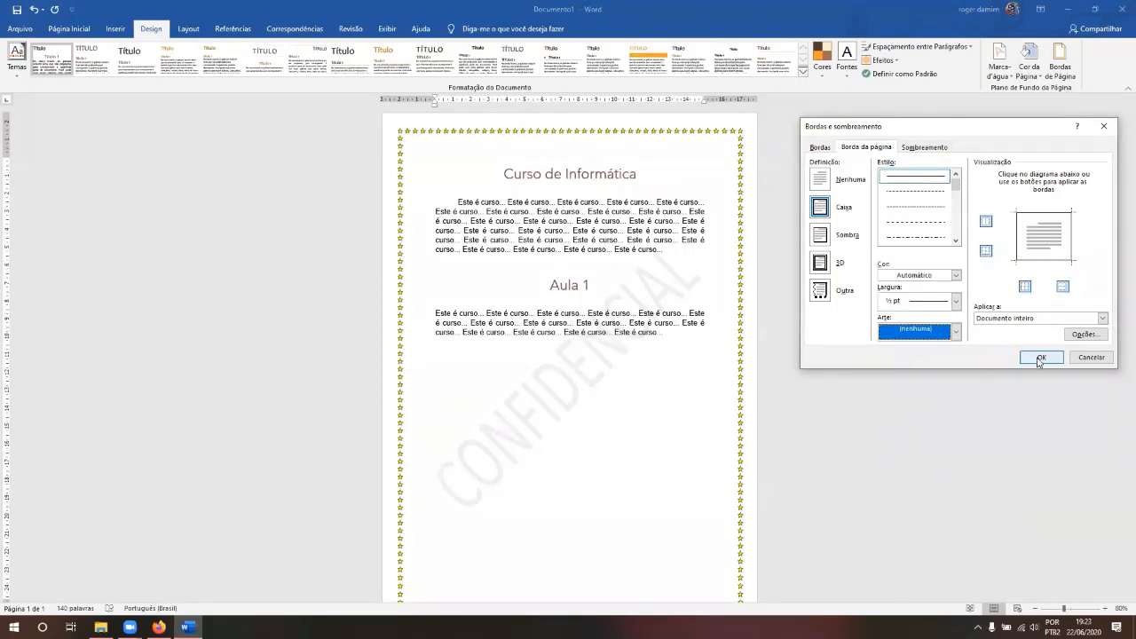
pyautogui.click(1040, 357)
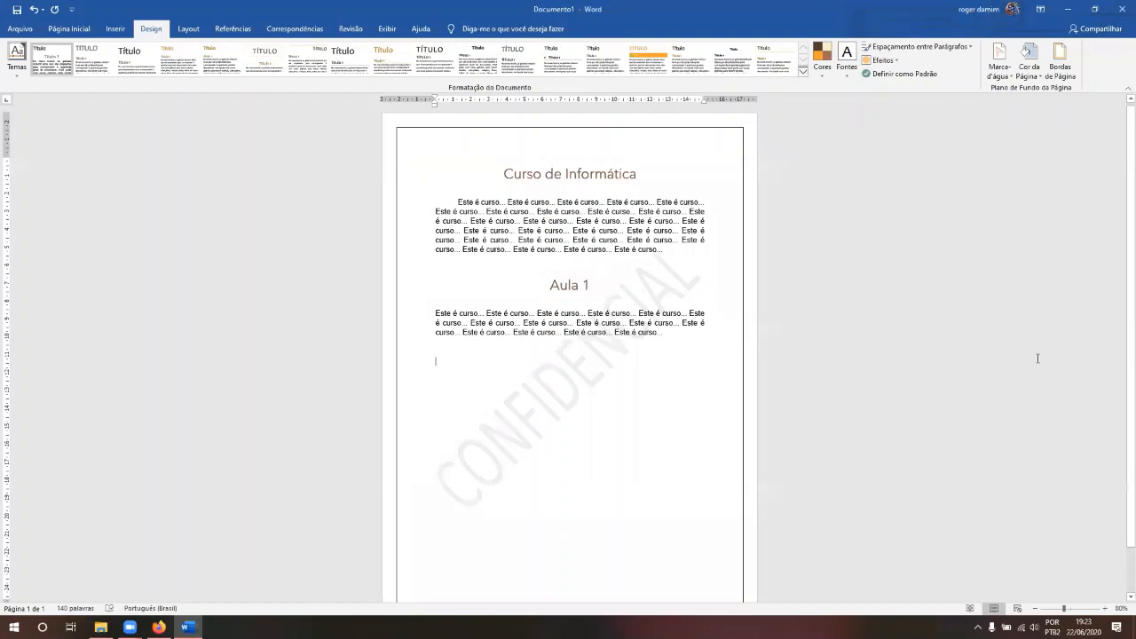
# - Increase the document zoom to 120% and bring the top of the page into view
pyautogui.click(959, 316)
pyautogui.click(182, 30)
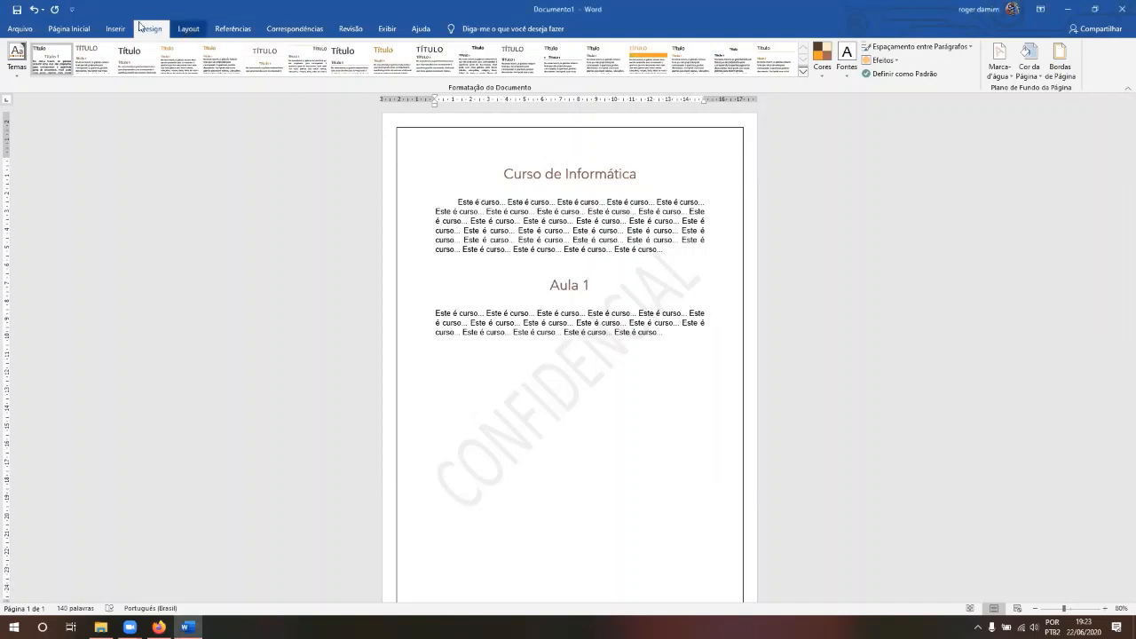
pyautogui.click(51, 30)
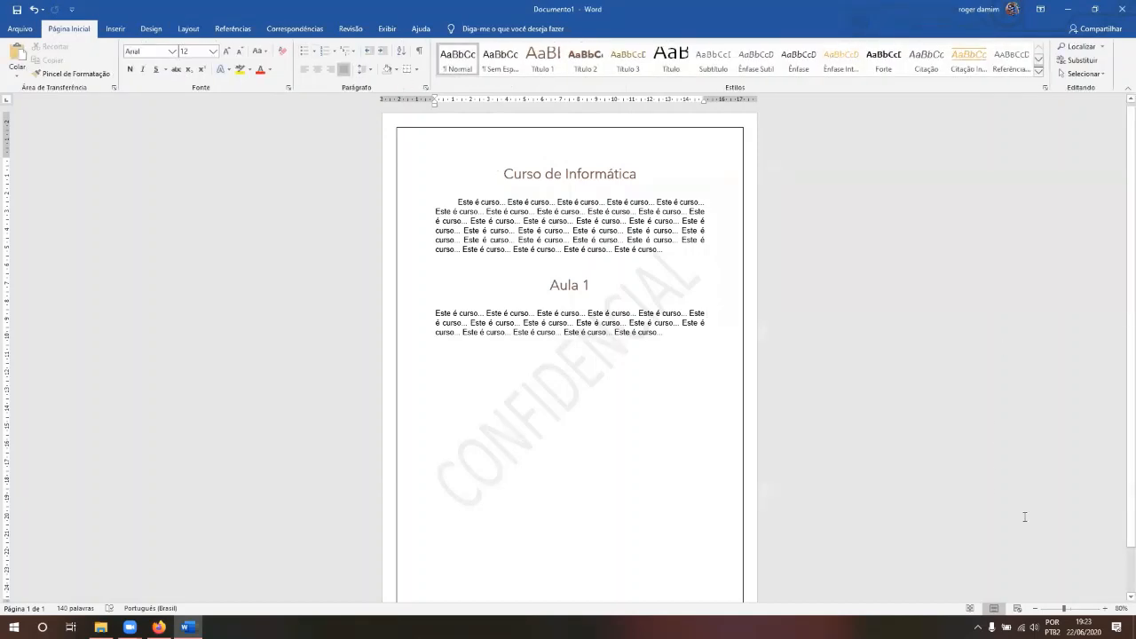
pyautogui.click(1105, 609)
pyautogui.click(1105, 609)
pyautogui.click(1105, 609)
pyautogui.click(1105, 609)
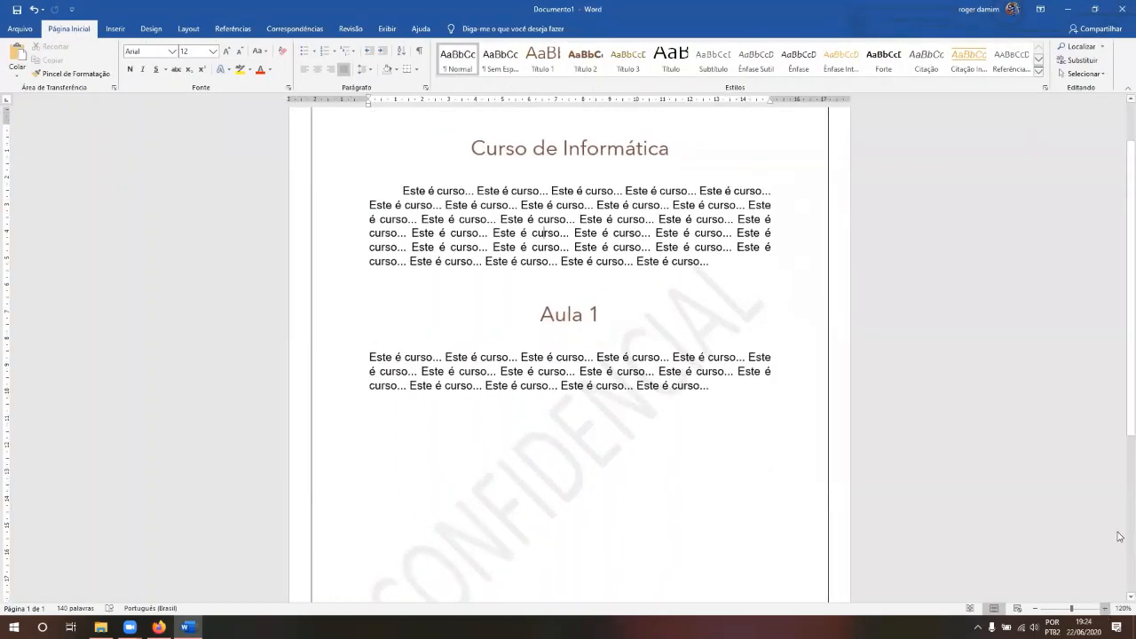
pyautogui.scroll(2, 1121, 236)
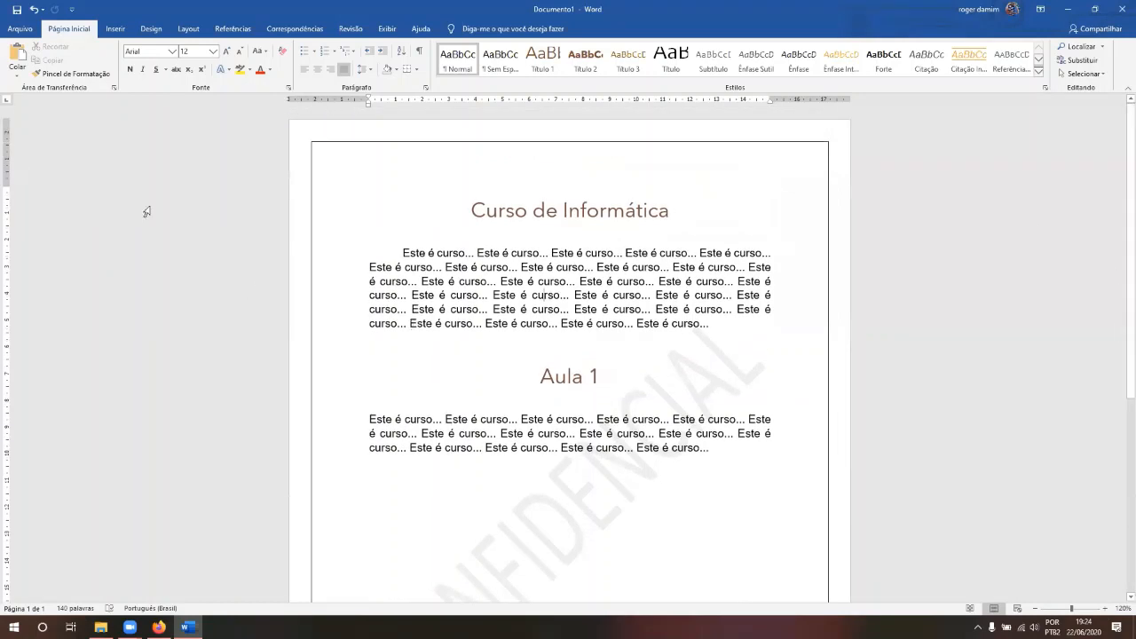
# - Review the preset page margin options and inspect the page from its upper edge to its lower edge
pyautogui.click(192, 29)
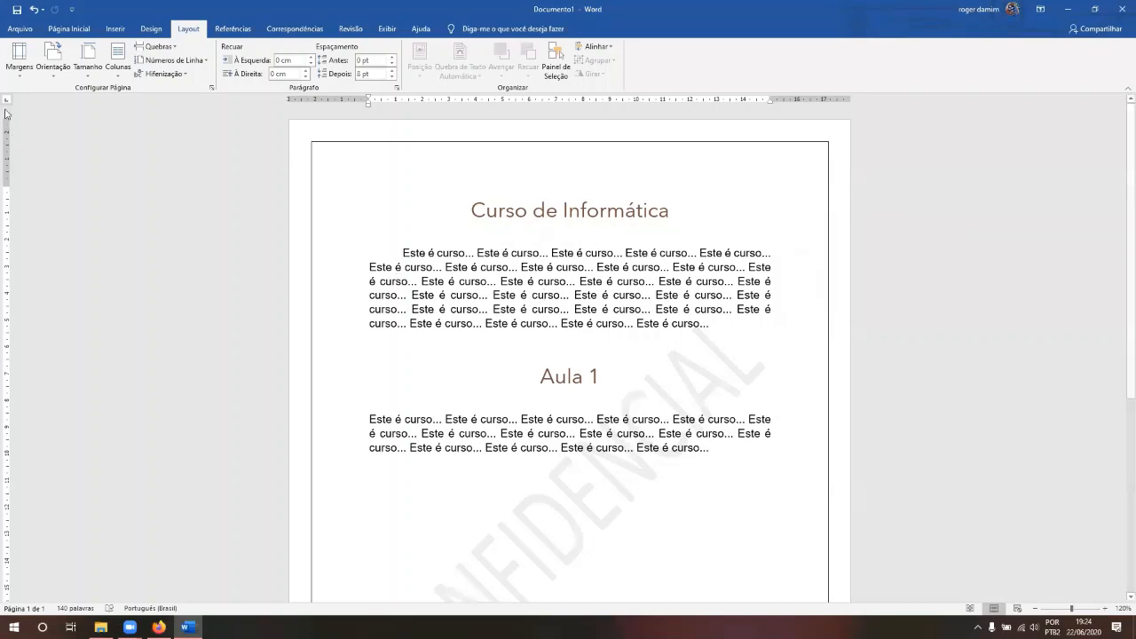
pyautogui.click(20, 78)
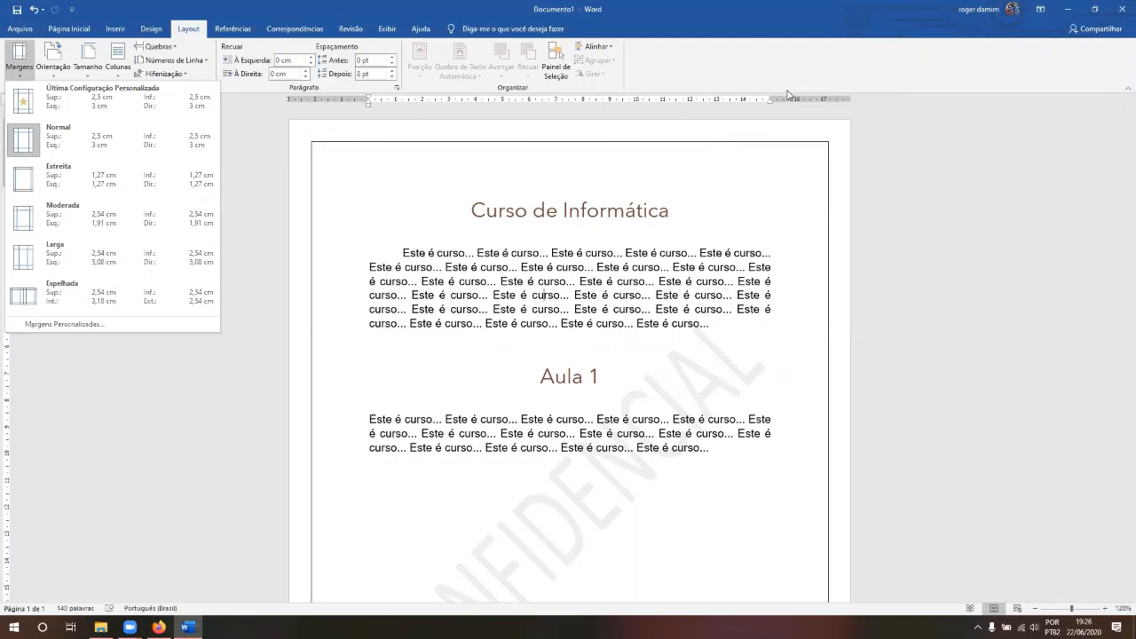
pyautogui.click(725, 223)
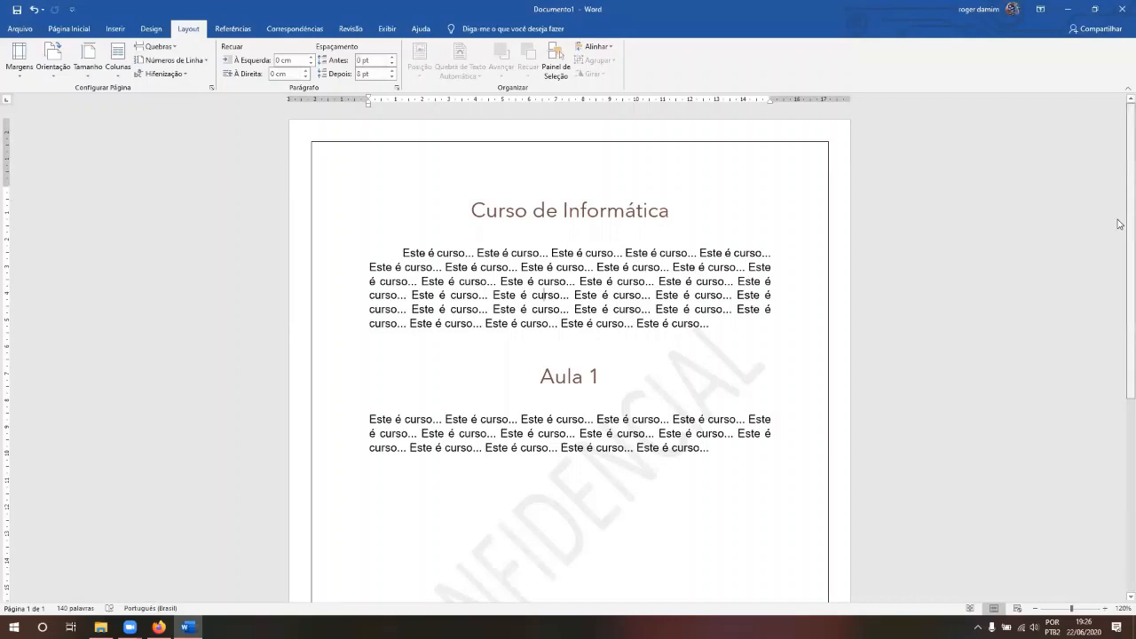
pyautogui.scroll(-1, 1119, 253)
pyautogui.scroll(-4, 1119, 253)
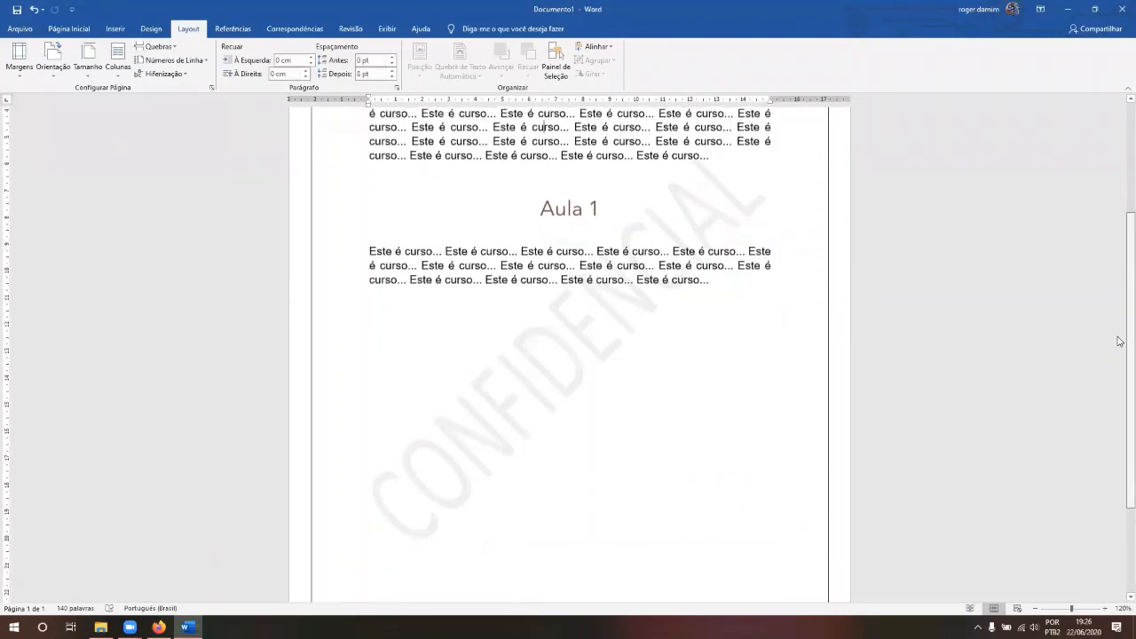
pyautogui.scroll(-1, 1120, 383)
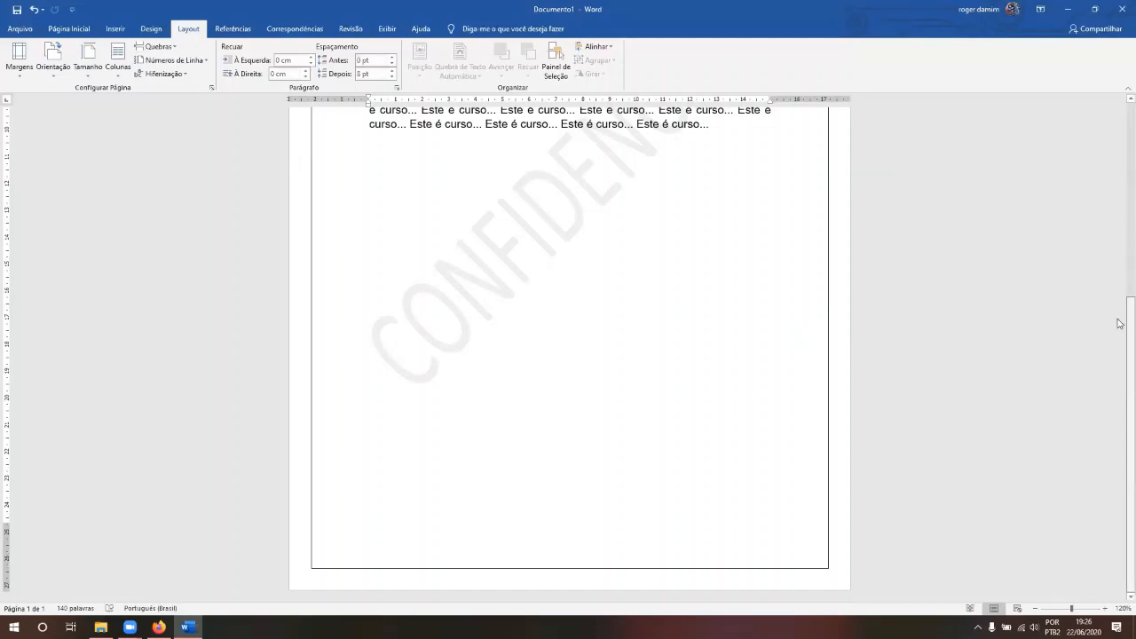
pyautogui.moveTo(1121, 324); pyautogui.dragTo(1119, 166)
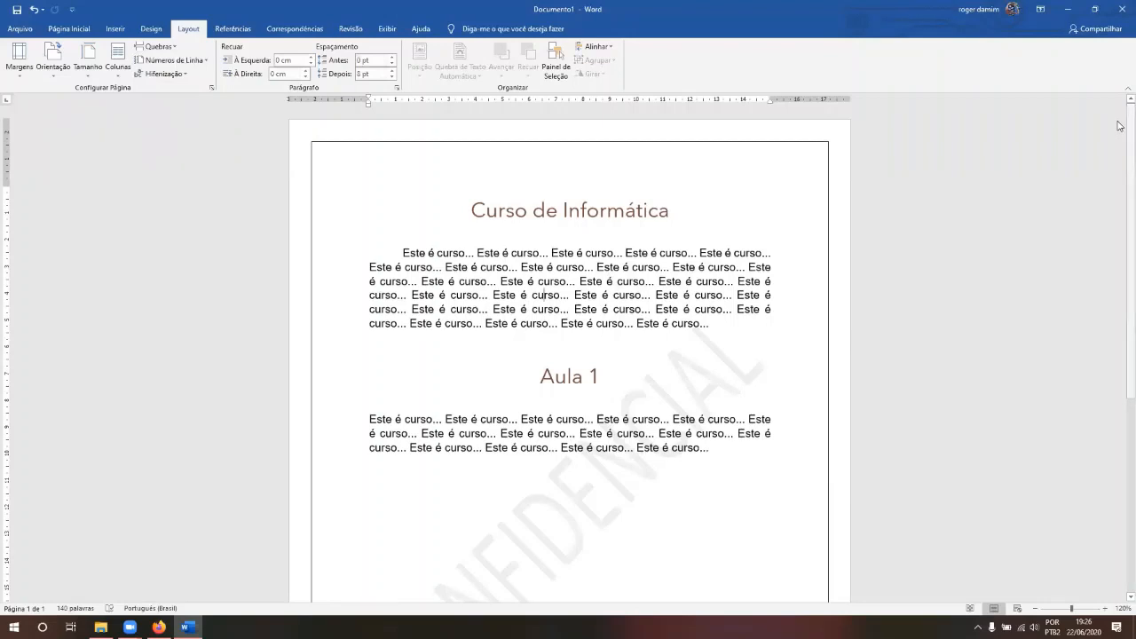
# - Apply the Estreita margin preset, with 1,27 cm on every side, to the document
pyautogui.click(9, 78)
pyautogui.click(58, 175)
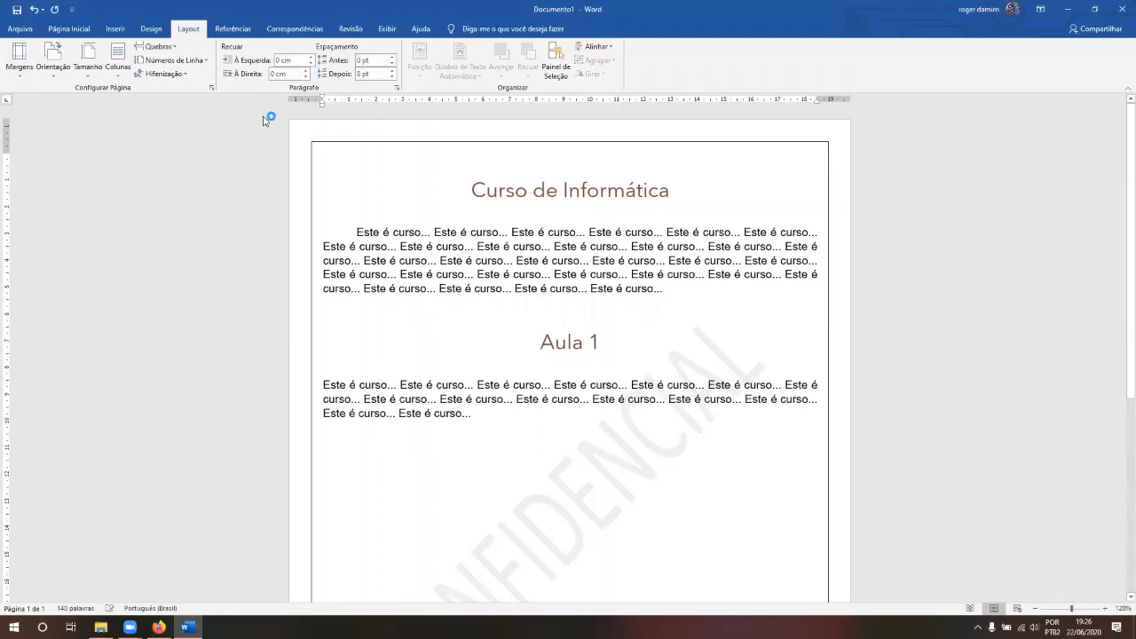
pyautogui.moveTo(293, 103)
pyautogui.mouseDown()
pyautogui.moveTo(325, 101)
pyautogui.moveTo(301, 101)
pyautogui.moveTo(310, 108)
pyautogui.mouseUp()
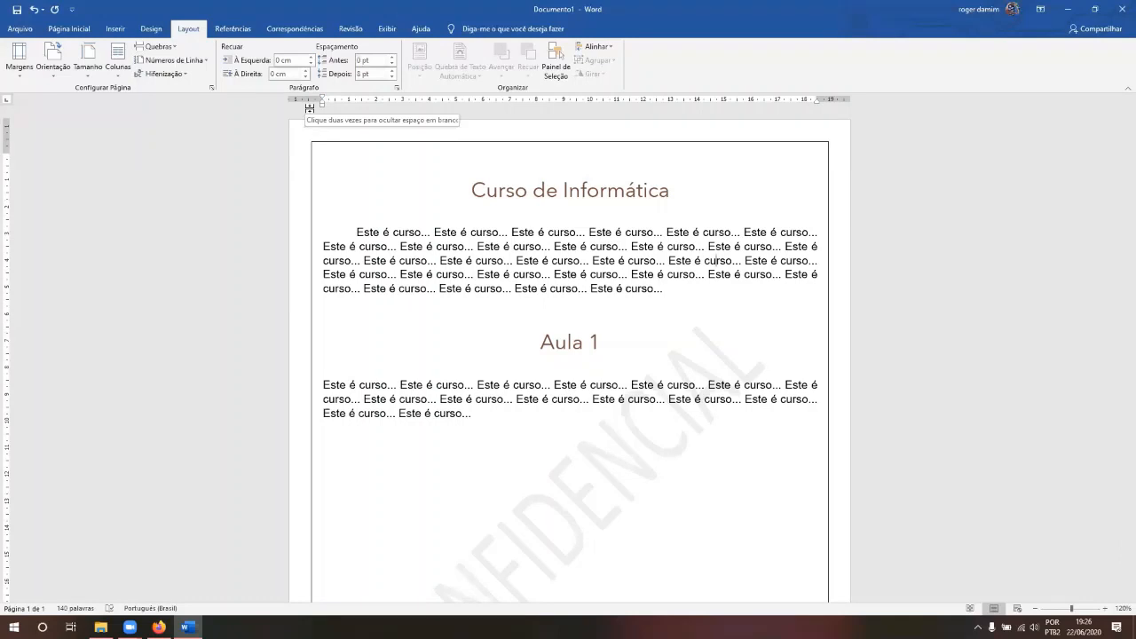
# - Examine the custom margin settings for the page and close them without changing anything
pyautogui.click(19, 62)
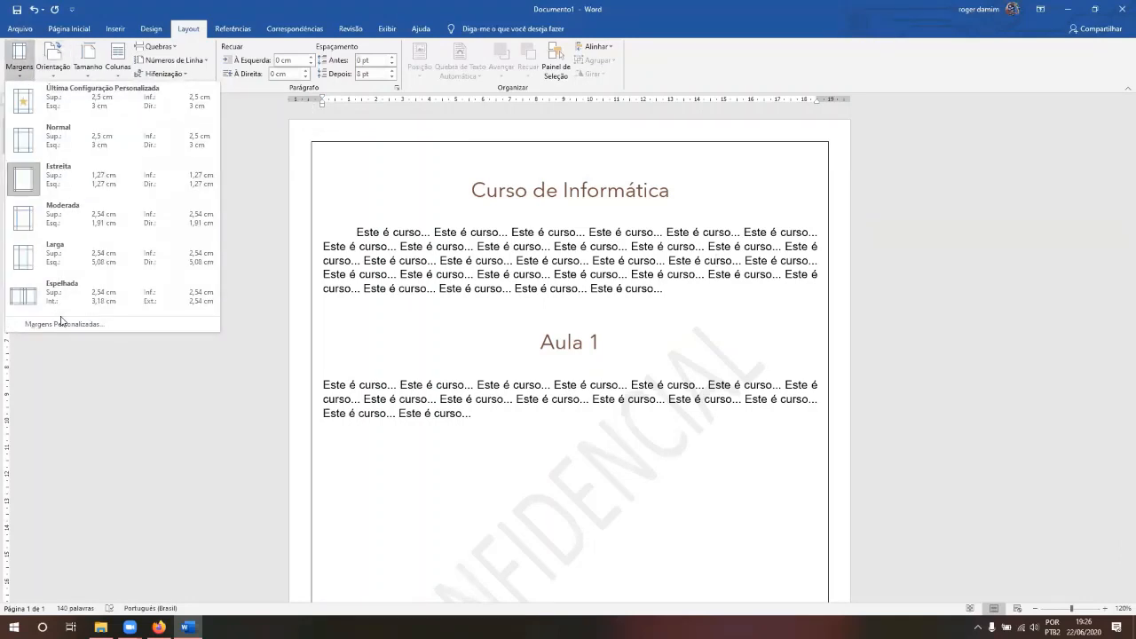
pyautogui.click(61, 322)
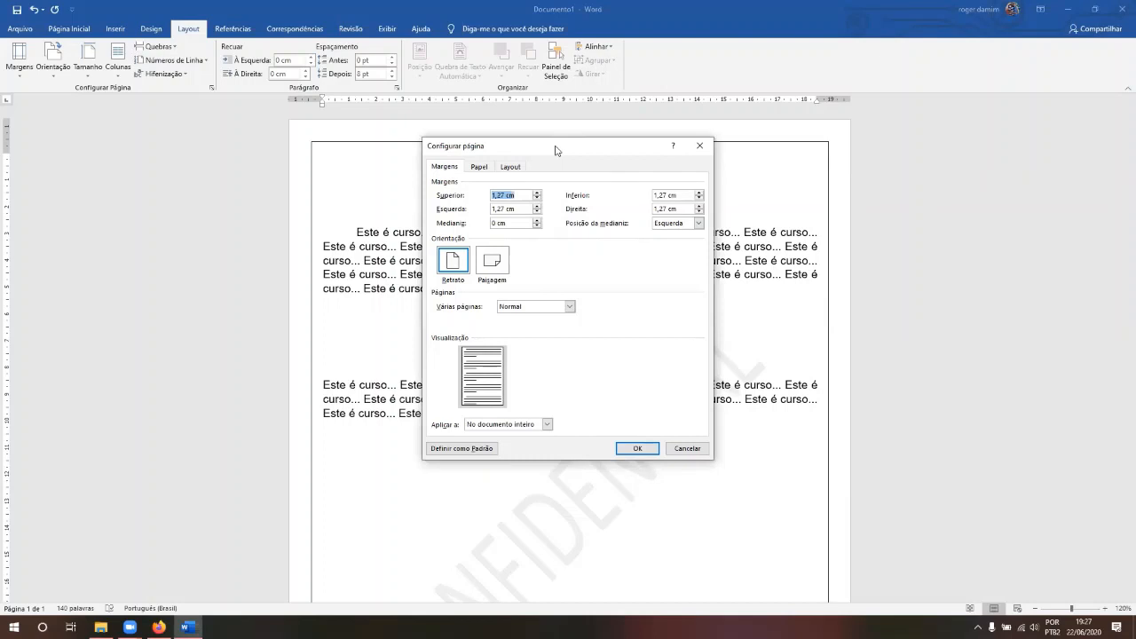
pyautogui.moveTo(557, 150); pyautogui.dragTo(295, 135)
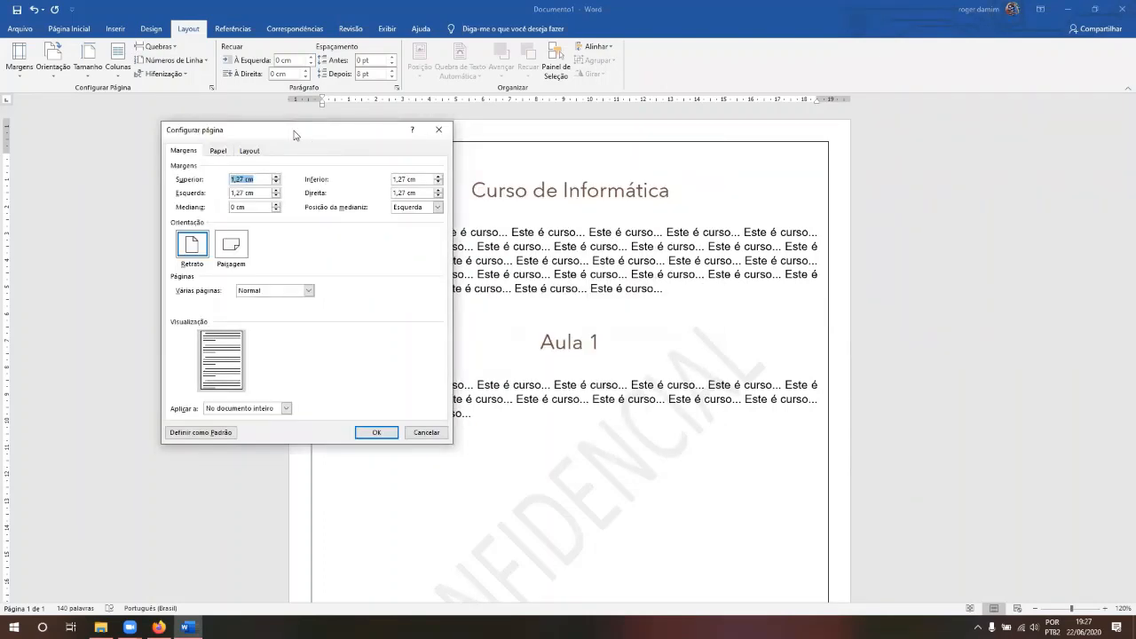
pyautogui.click(287, 5)
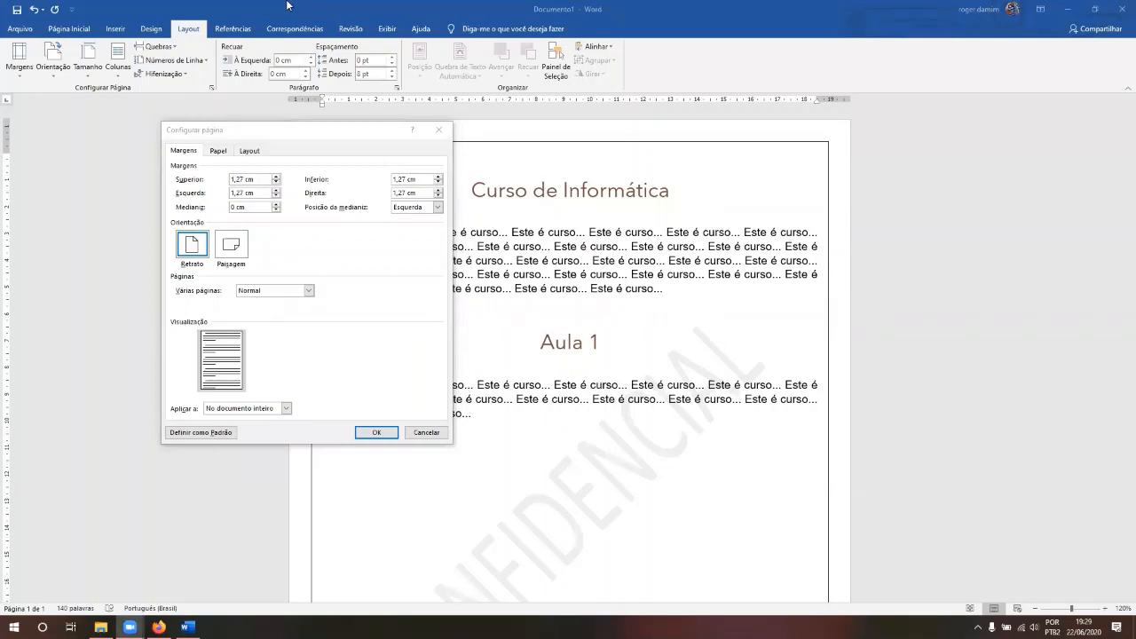
pyautogui.click(315, 137)
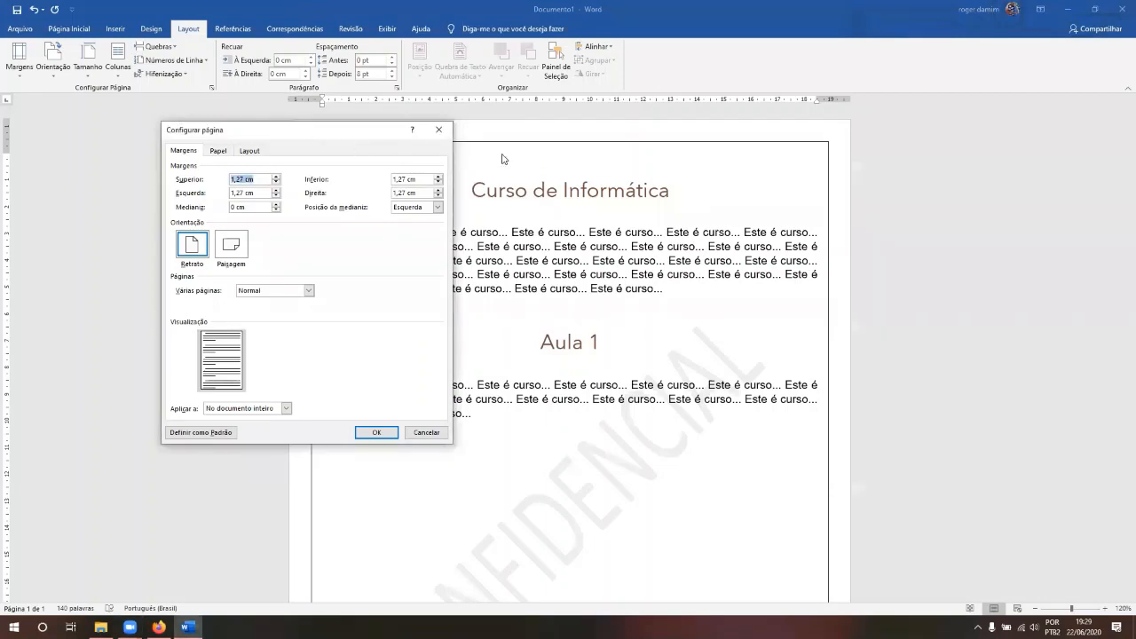
pyautogui.click(618, 193)
pyautogui.click(426, 432)
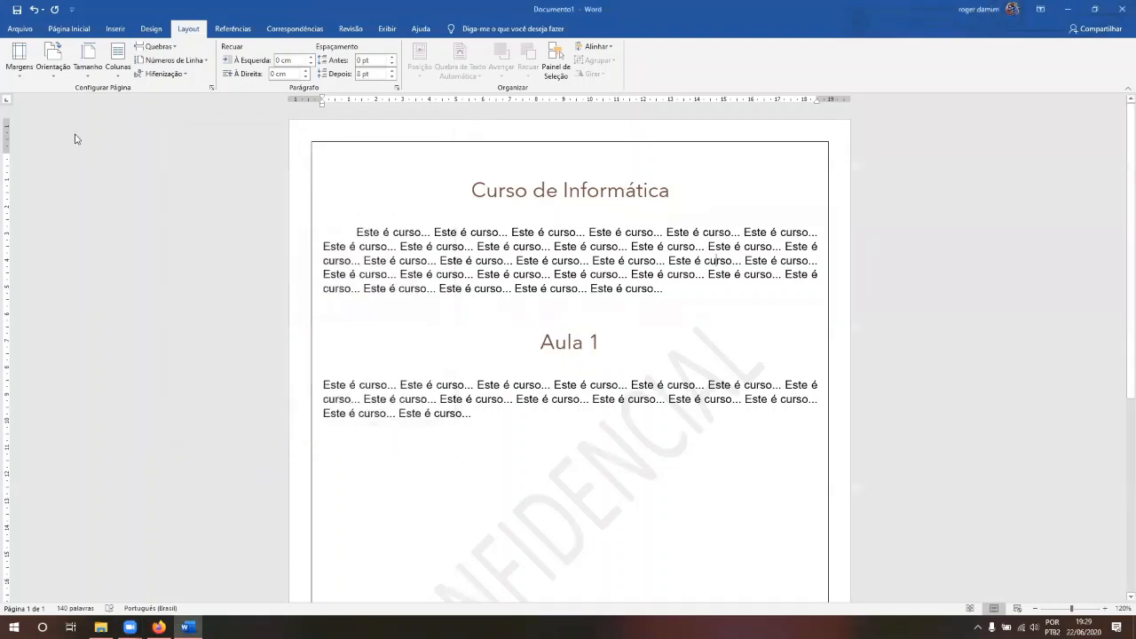
# - Review the custom margin fields again along with the list of margin presets, keeping the current margins
pyautogui.click(18, 55)
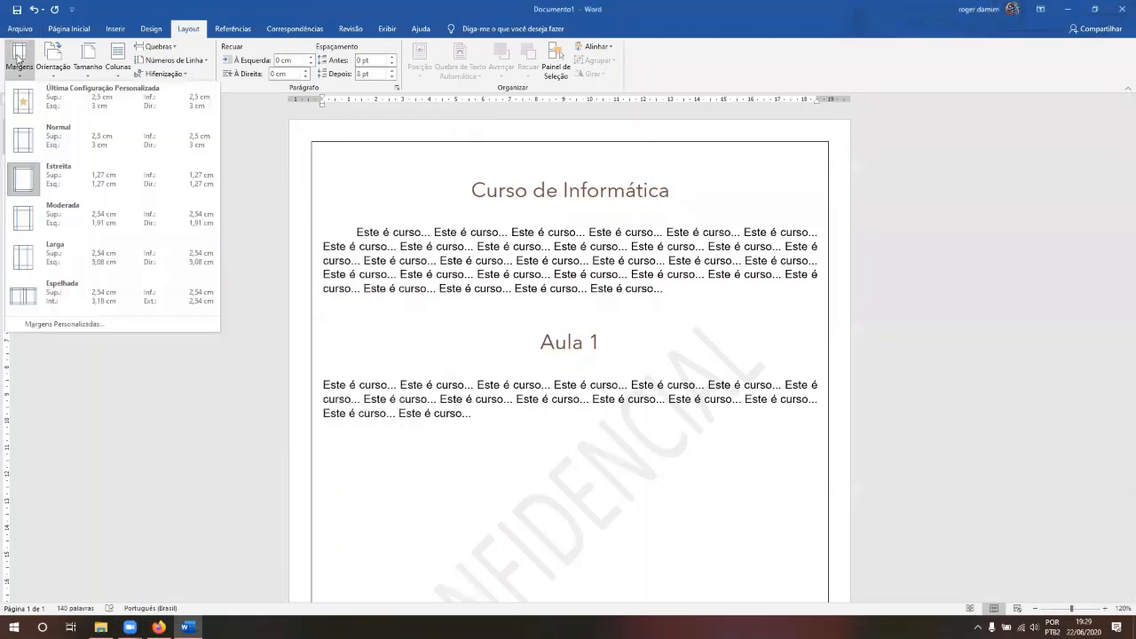
pyautogui.click(76, 325)
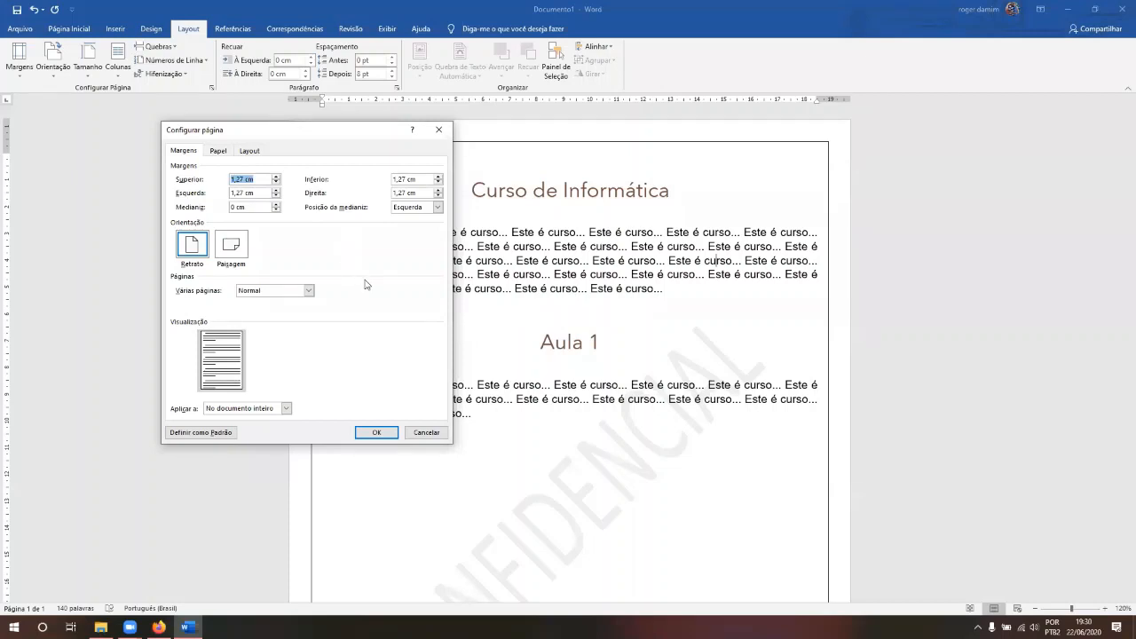
pyautogui.click(424, 432)
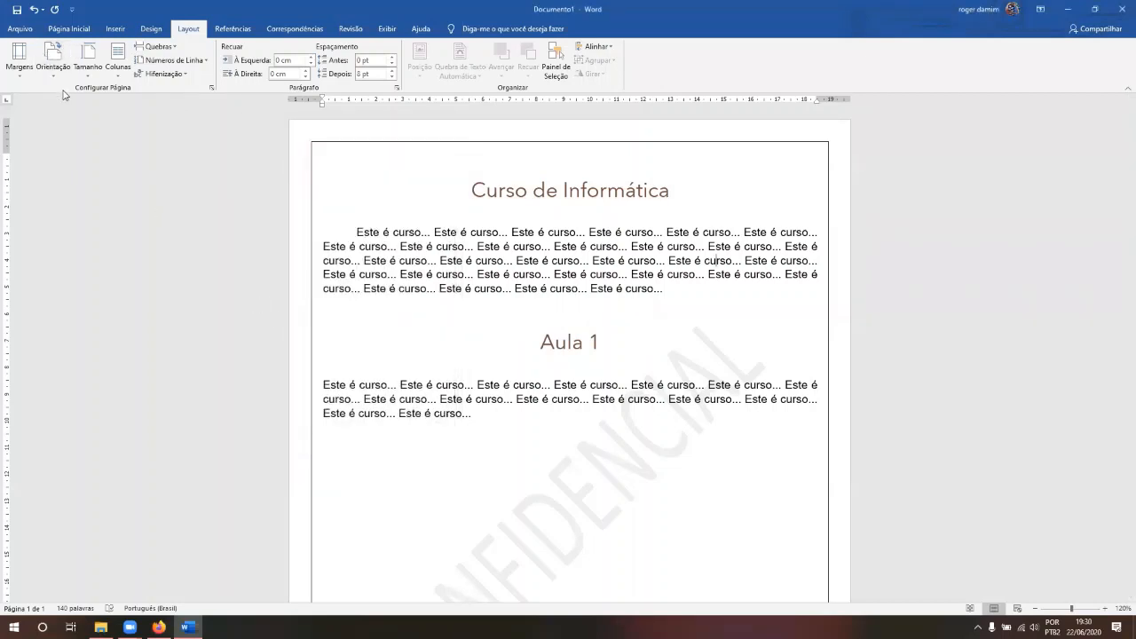
pyautogui.click(16, 77)
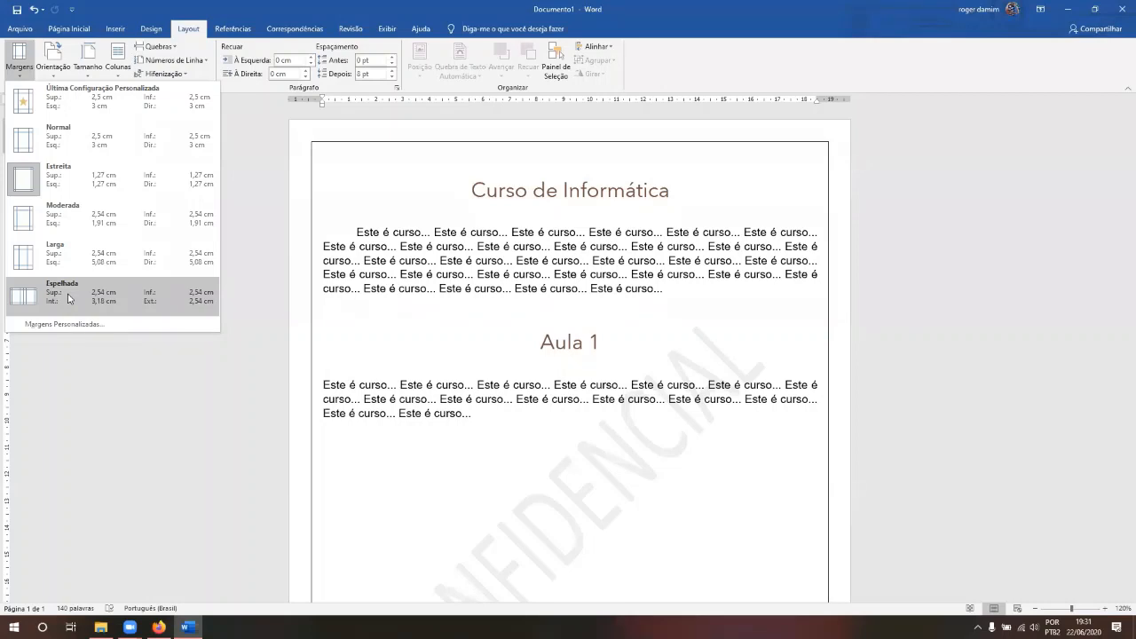
pyautogui.click(675, 182)
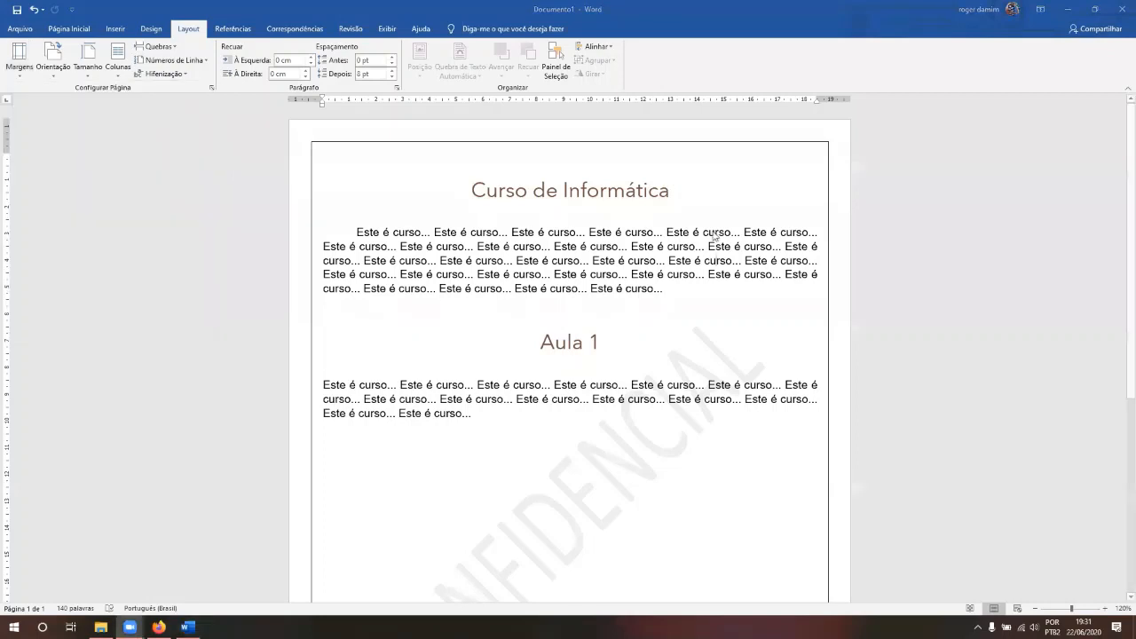
# - Switch the page orientation to Paisagem, inspect the whole page, and restore the Retrato orientation
pyautogui.click(64, 81)
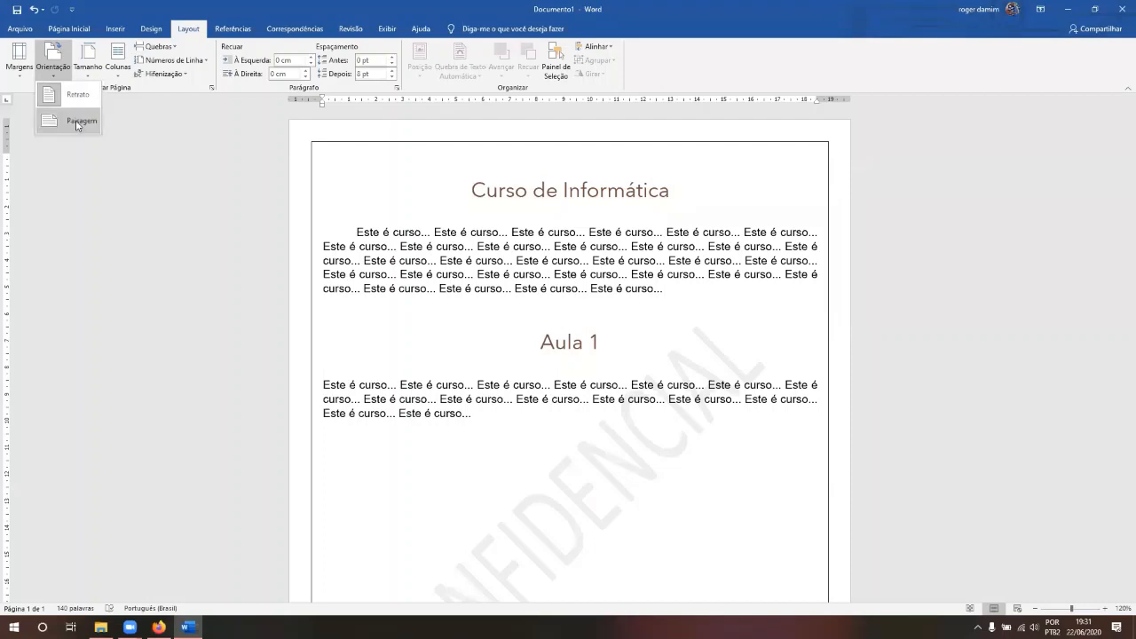
pyautogui.click(78, 124)
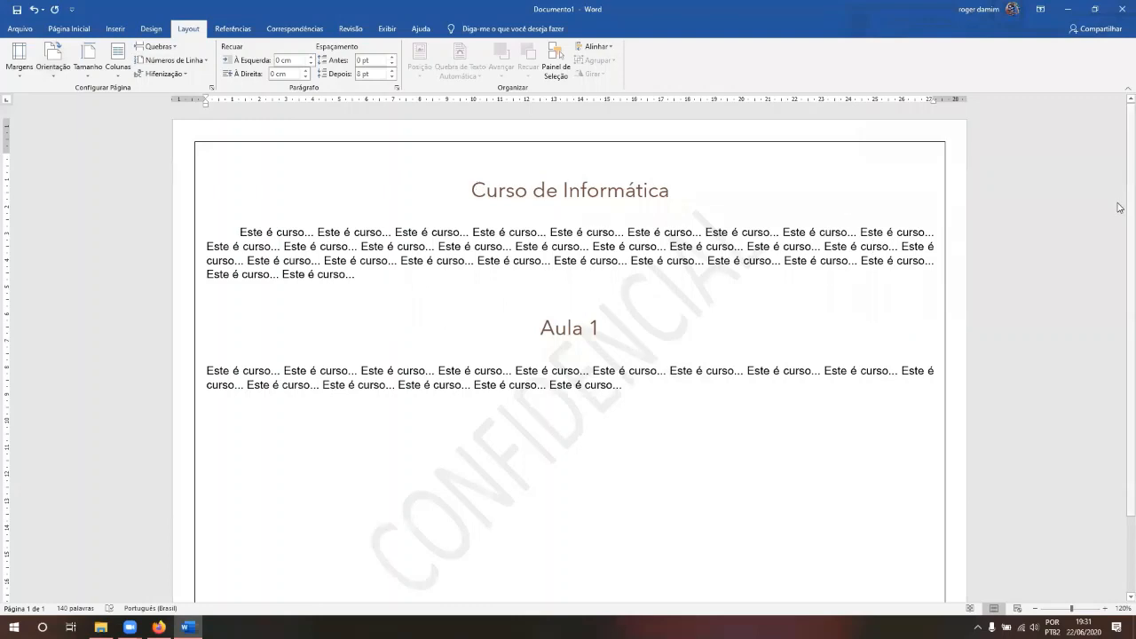
pyautogui.scroll(-1, 1121, 319)
pyautogui.scroll(-2, 1120, 320)
pyautogui.scroll(3, 1120, 191)
pyautogui.scroll(-2, 1120, 134)
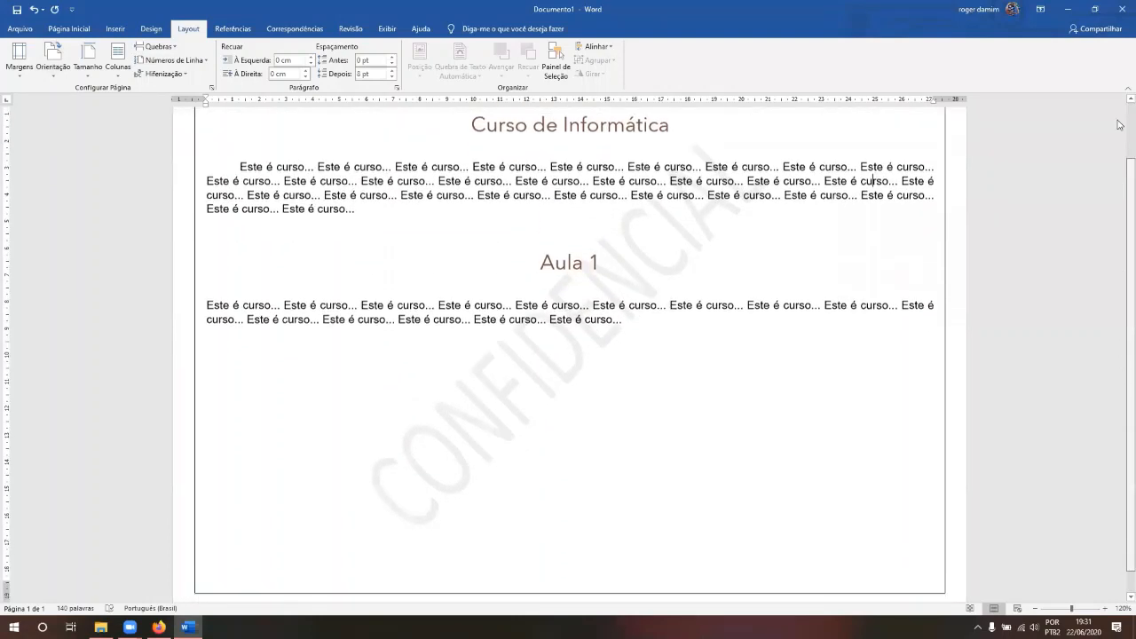
pyautogui.scroll(2, 1121, 120)
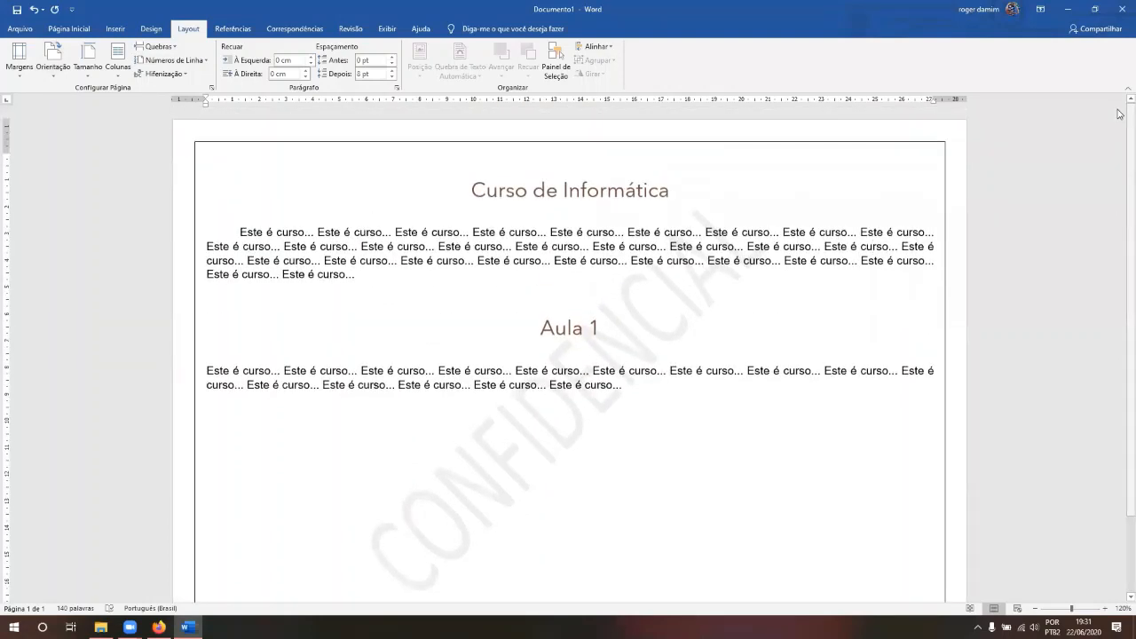
pyautogui.click(54, 76)
pyautogui.click(71, 94)
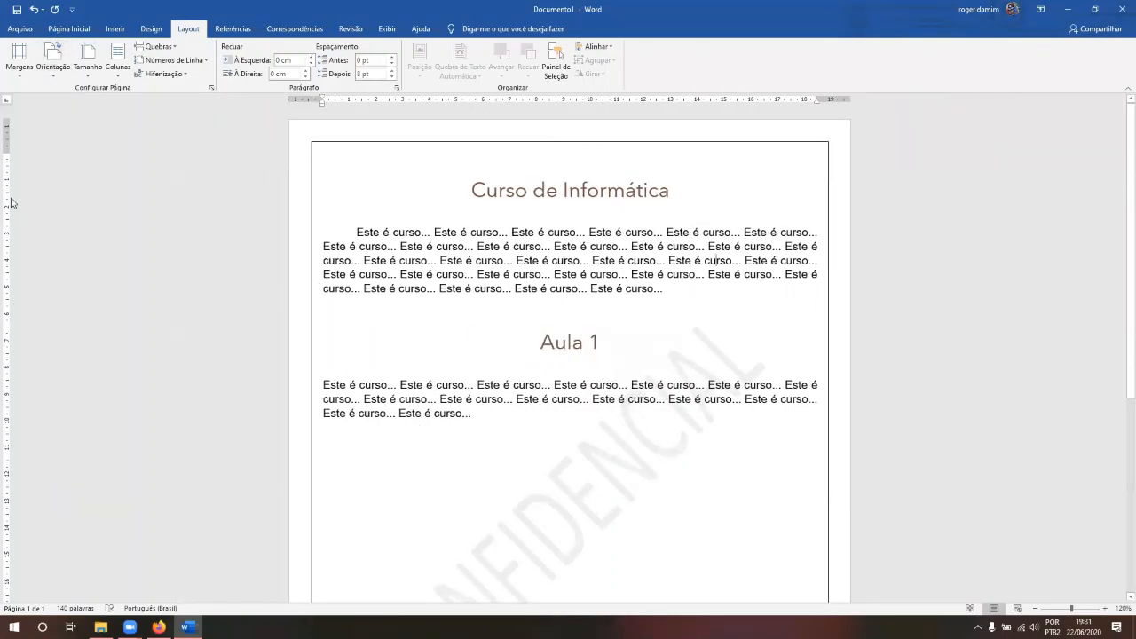
# - Bring up the additional paper size settings and check the margin settings beside them
pyautogui.click(91, 71)
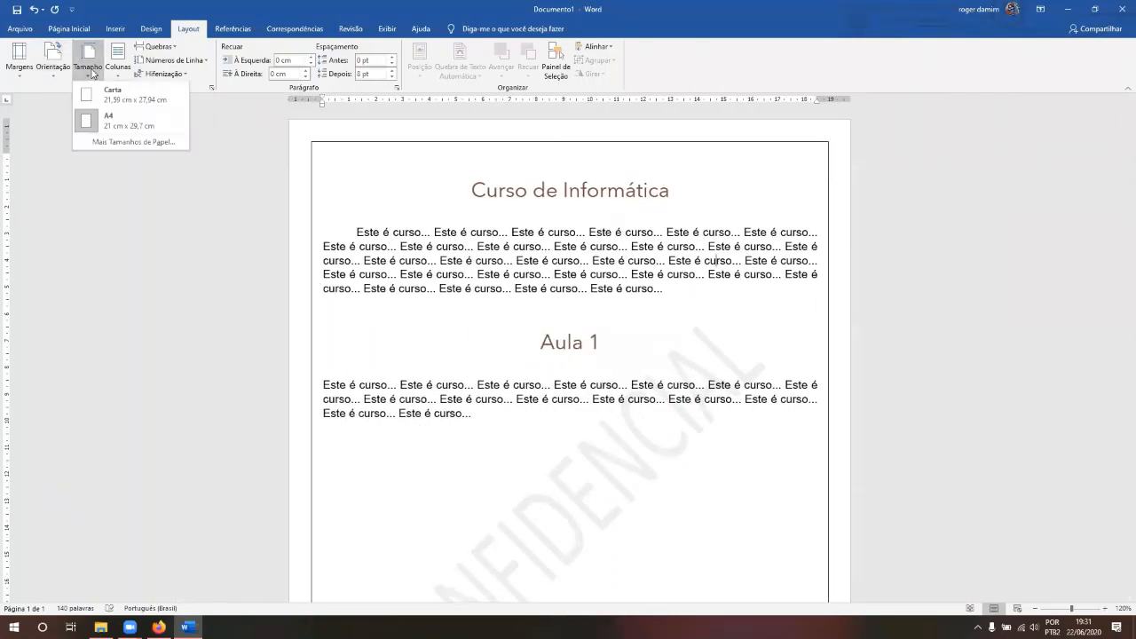
pyautogui.click(112, 144)
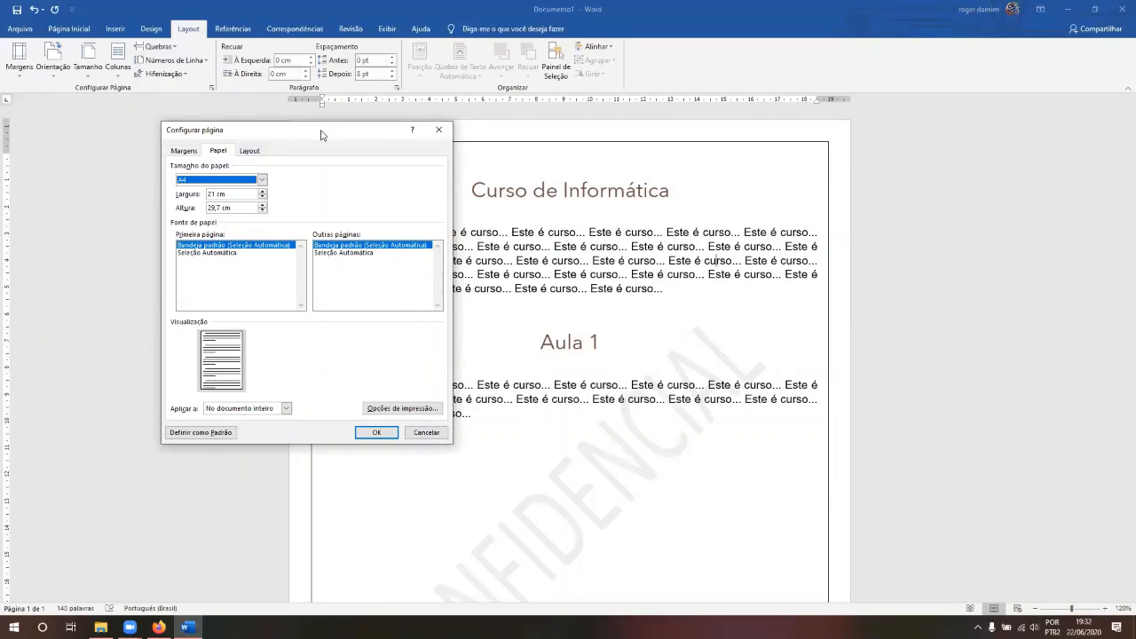
pyautogui.moveTo(321, 135); pyautogui.dragTo(316, 121)
pyautogui.click(180, 140)
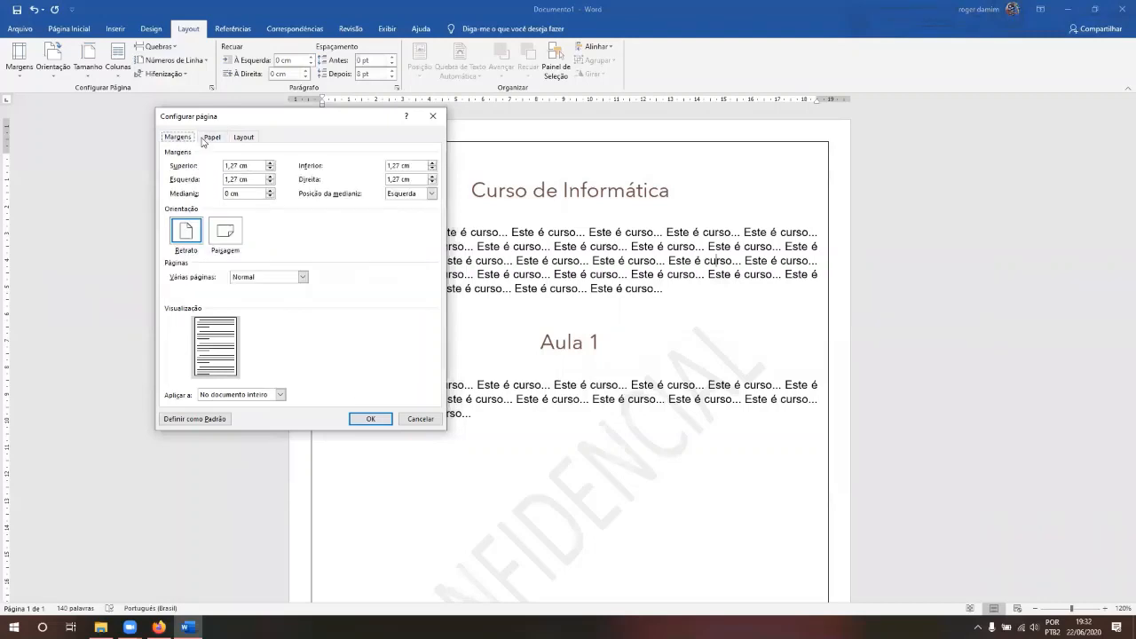
pyautogui.click(210, 139)
# - Set a custom paper size 9,9 cm wide and 20 cm high for the whole document
pyautogui.click(254, 168)
pyautogui.click(255, 168)
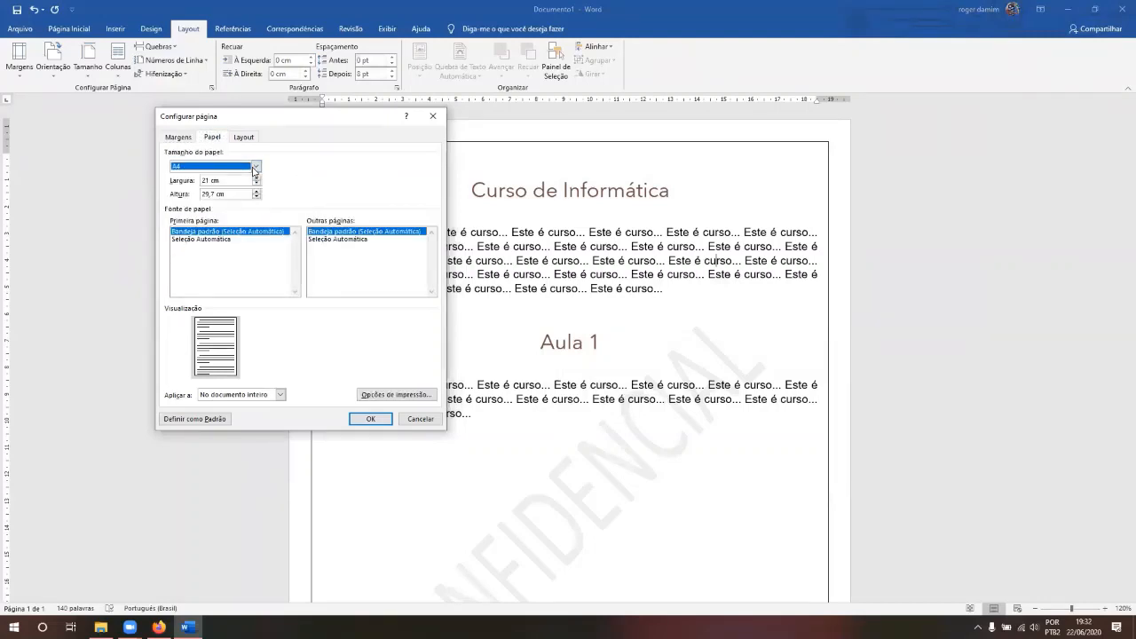
pyautogui.click(255, 169)
pyautogui.click(236, 192)
pyautogui.click(229, 181)
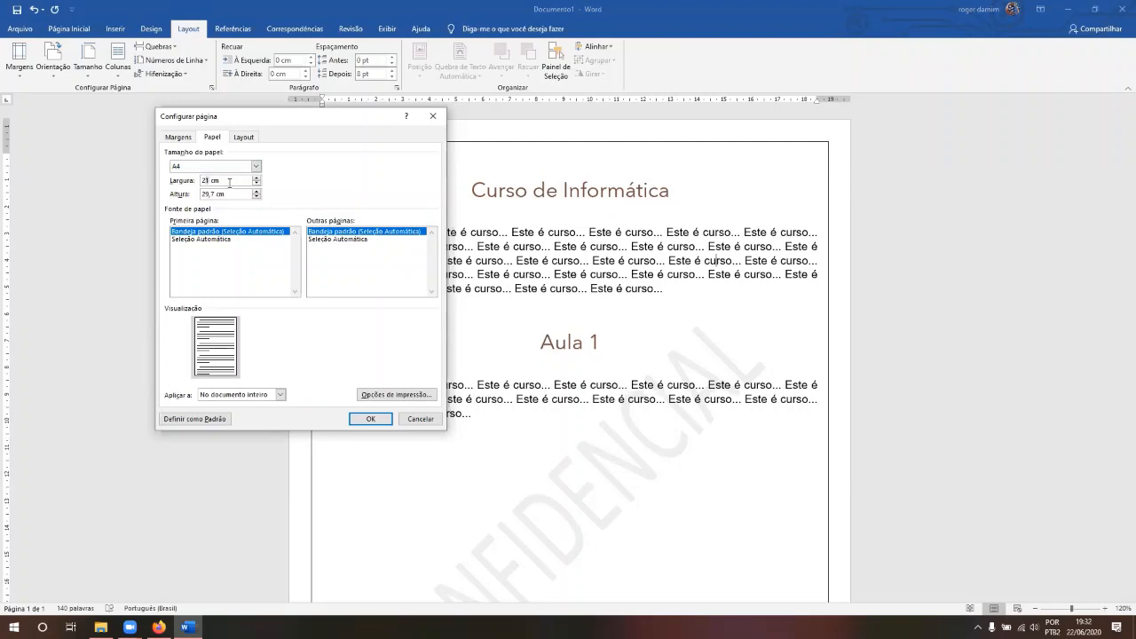
pyautogui.hotkey('shift', 'Home')
pyautogui.write('10')
pyautogui.press('Down')
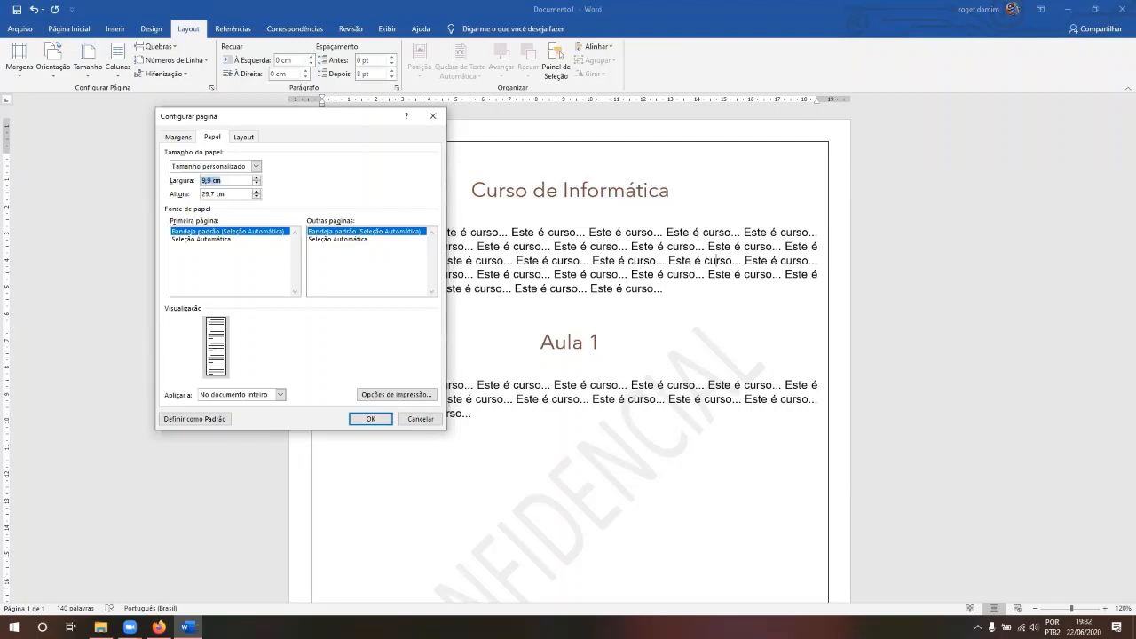
pyautogui.press('Tab')
pyautogui.write('20')
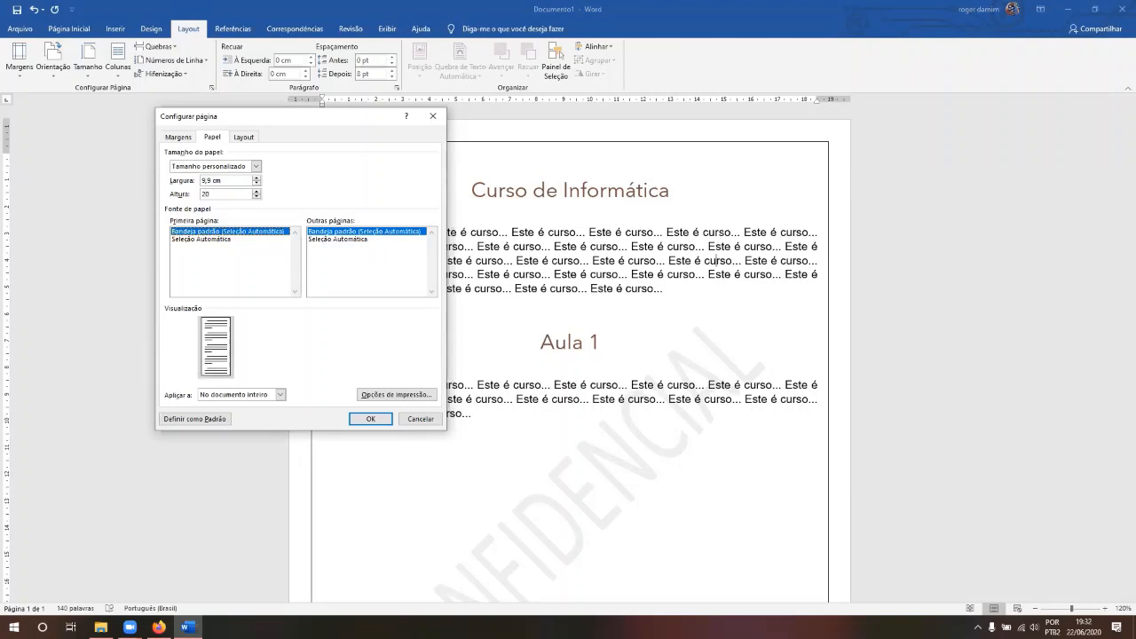
pyautogui.click(370, 419)
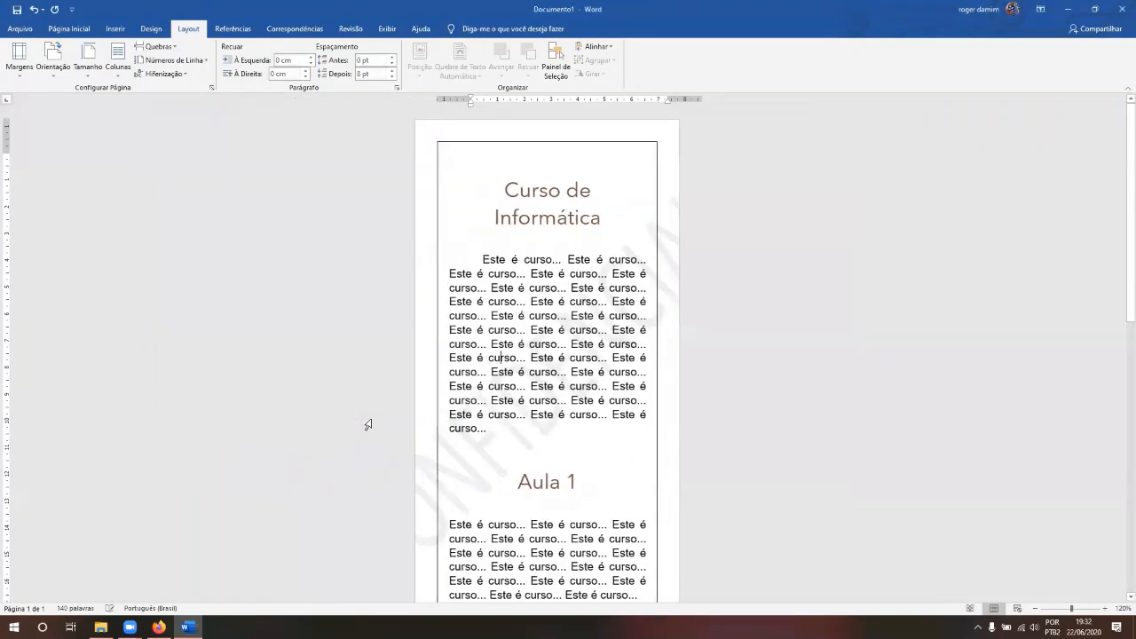
# - Switch the page orientation to Paisagem and set the paper size to A4
pyautogui.click(53, 59)
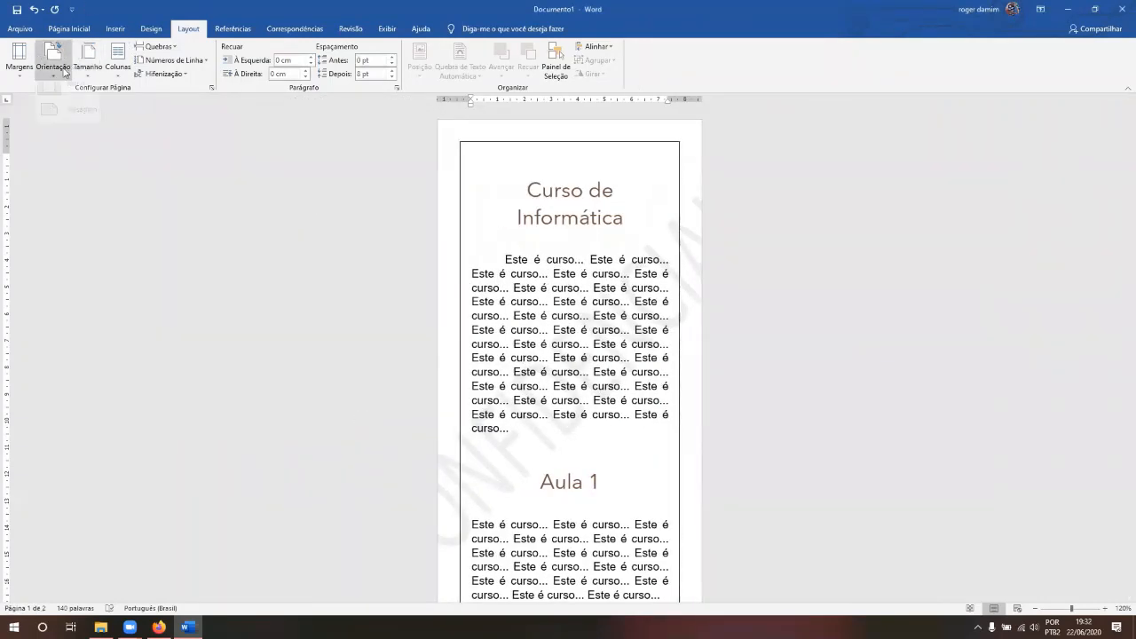
pyautogui.click(74, 119)
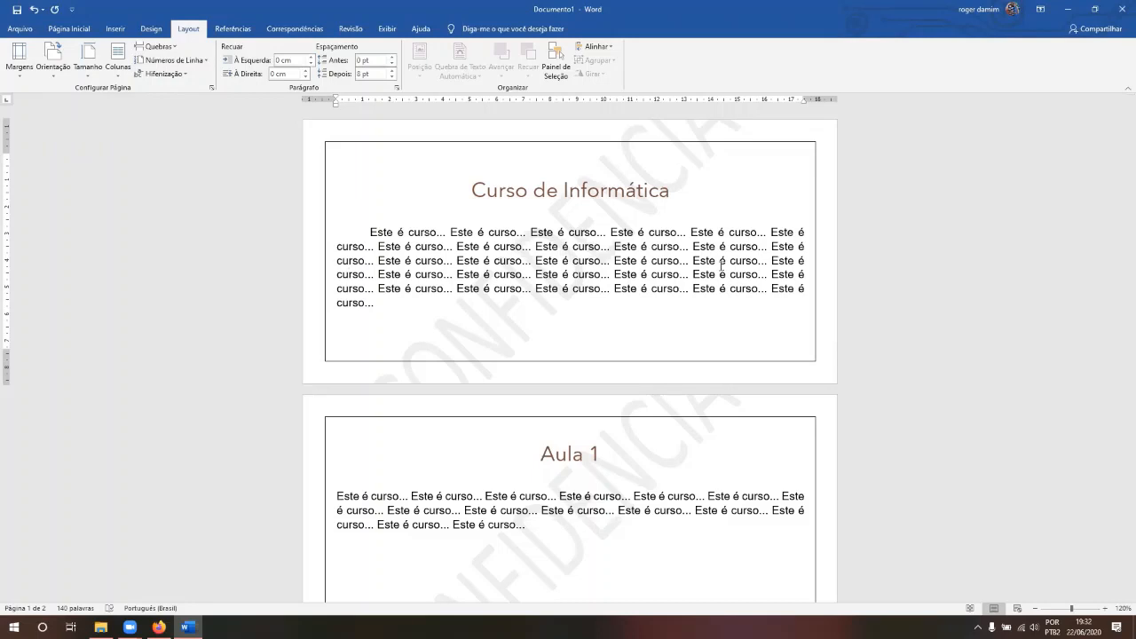
pyautogui.click(86, 78)
pyautogui.click(110, 142)
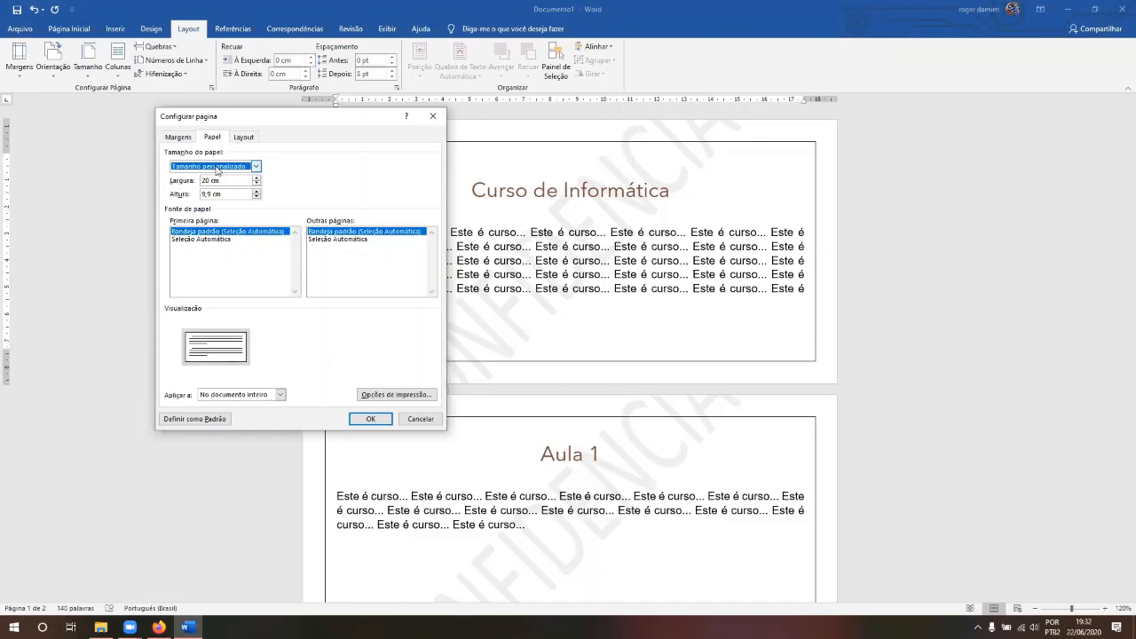
pyautogui.click(255, 166)
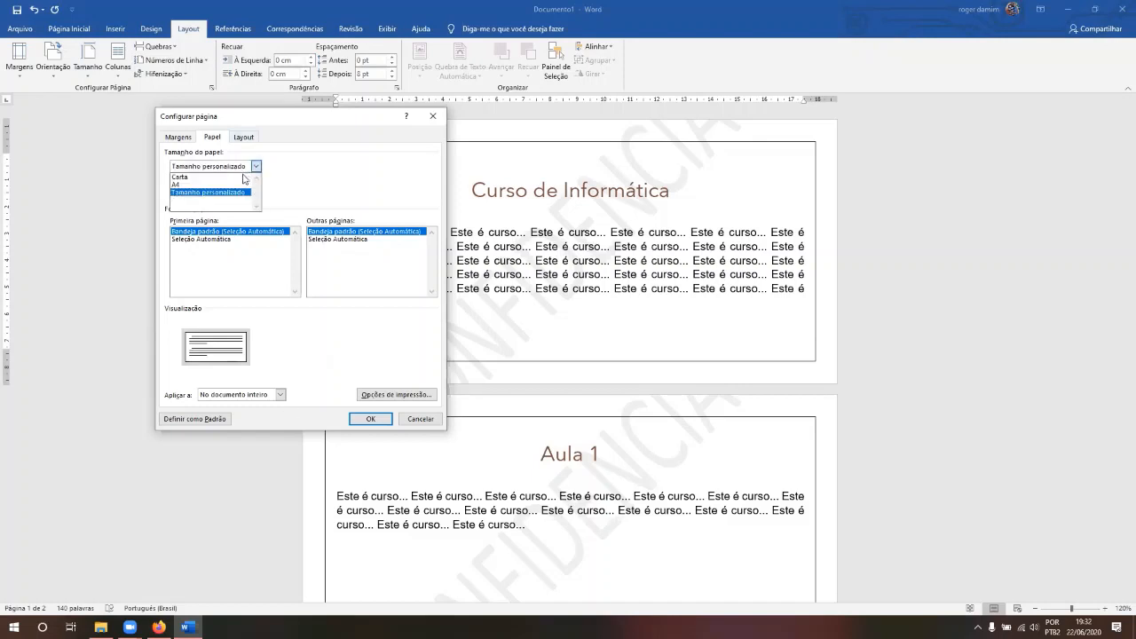
pyautogui.click(209, 192)
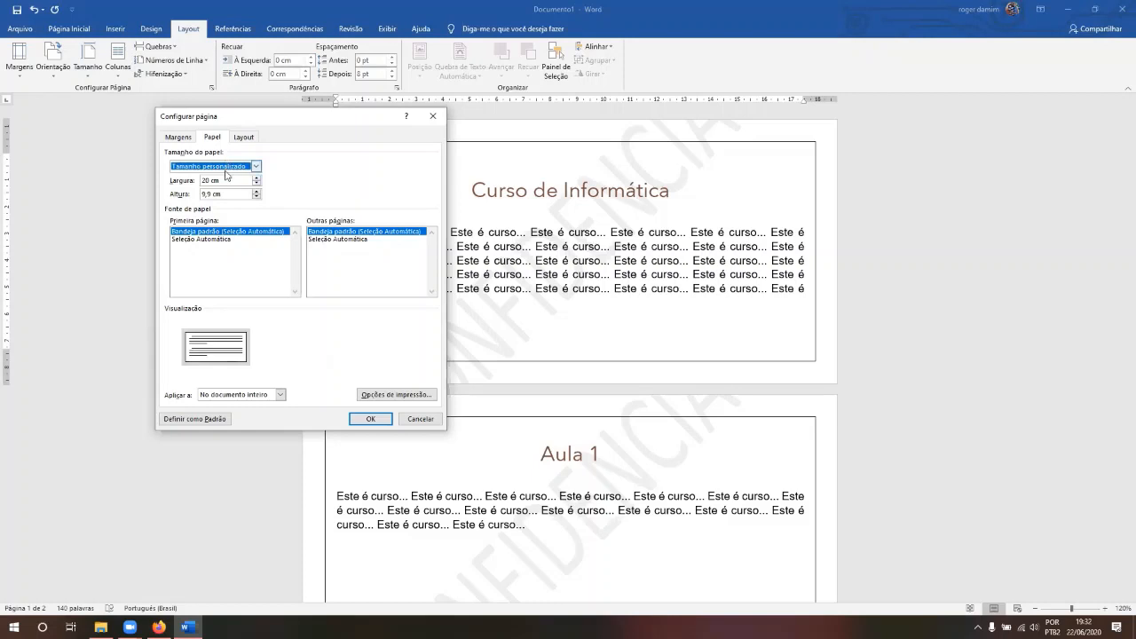
pyautogui.click(226, 171)
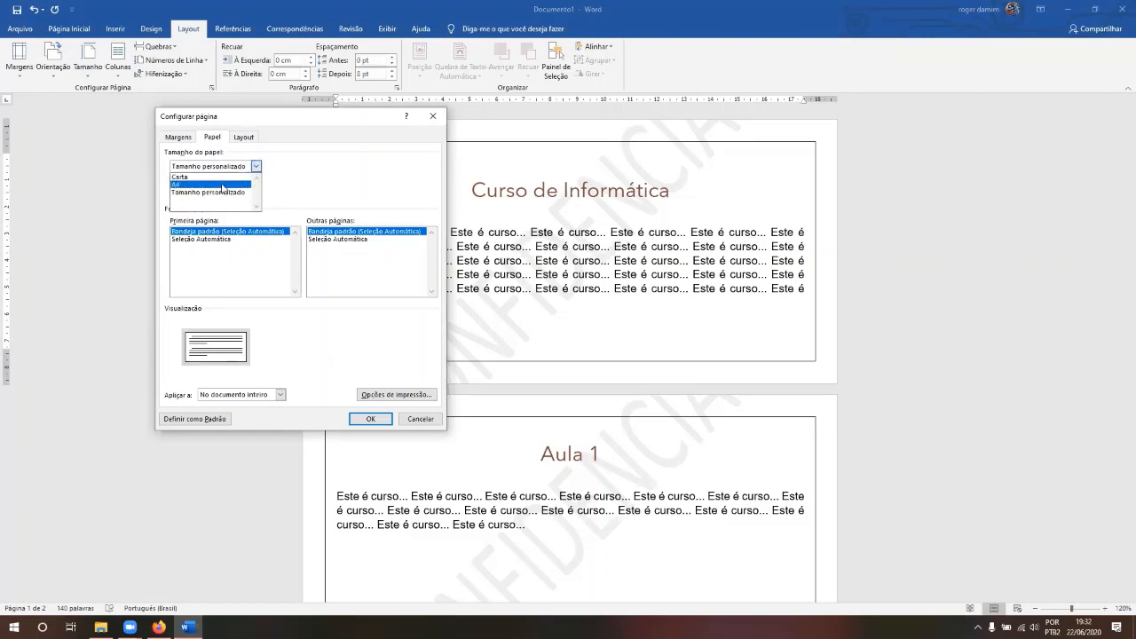
pyautogui.click(366, 418)
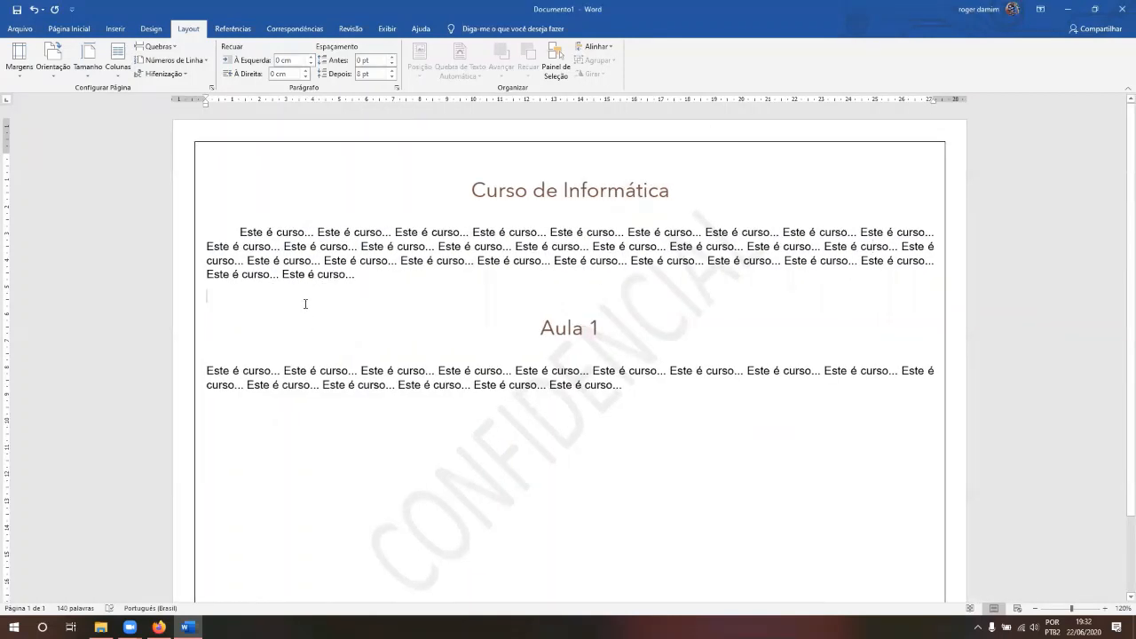
# - Review the column layout presets without applying any of them
pyautogui.click(117, 71)
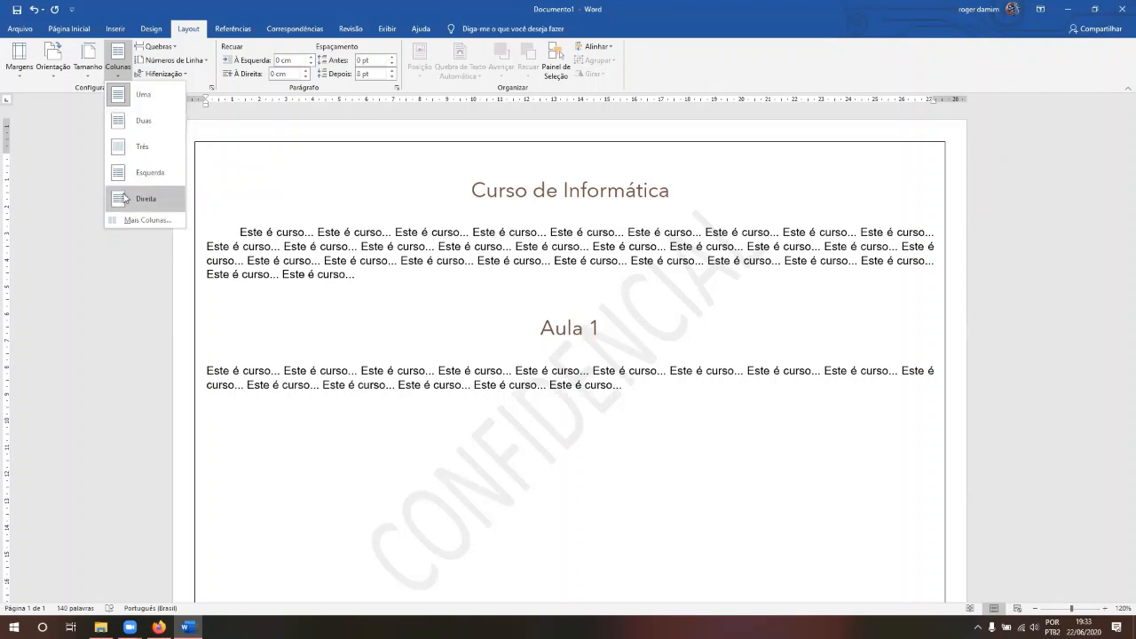
pyautogui.click(354, 300)
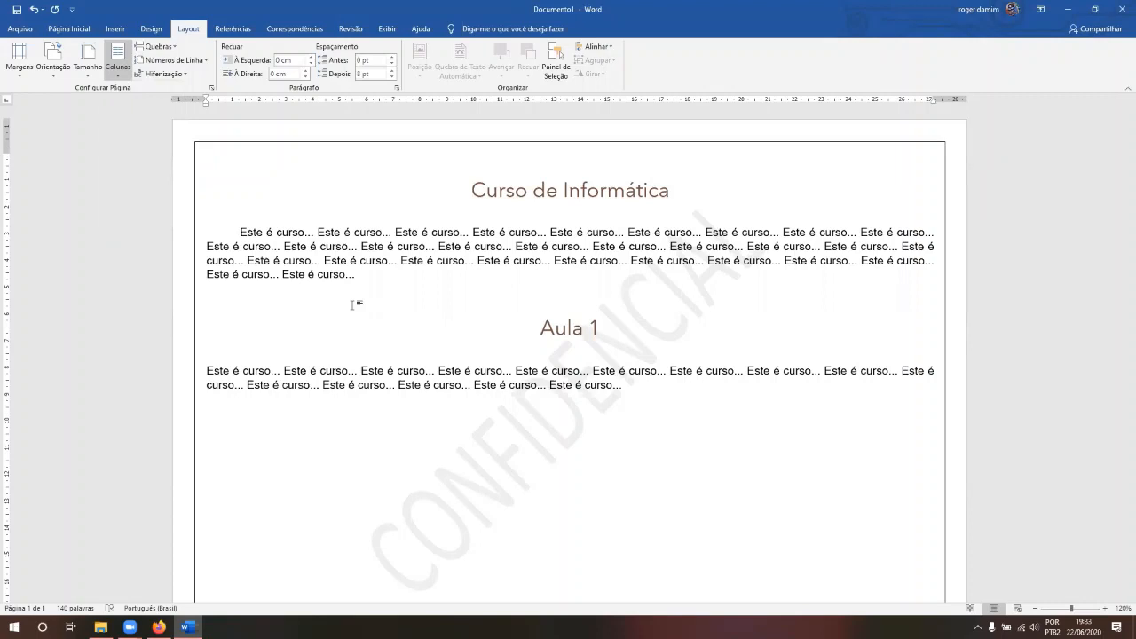
# - Insert a page break at the end of the paragraph under the Aula 1 heading
pyautogui.click(624, 374)
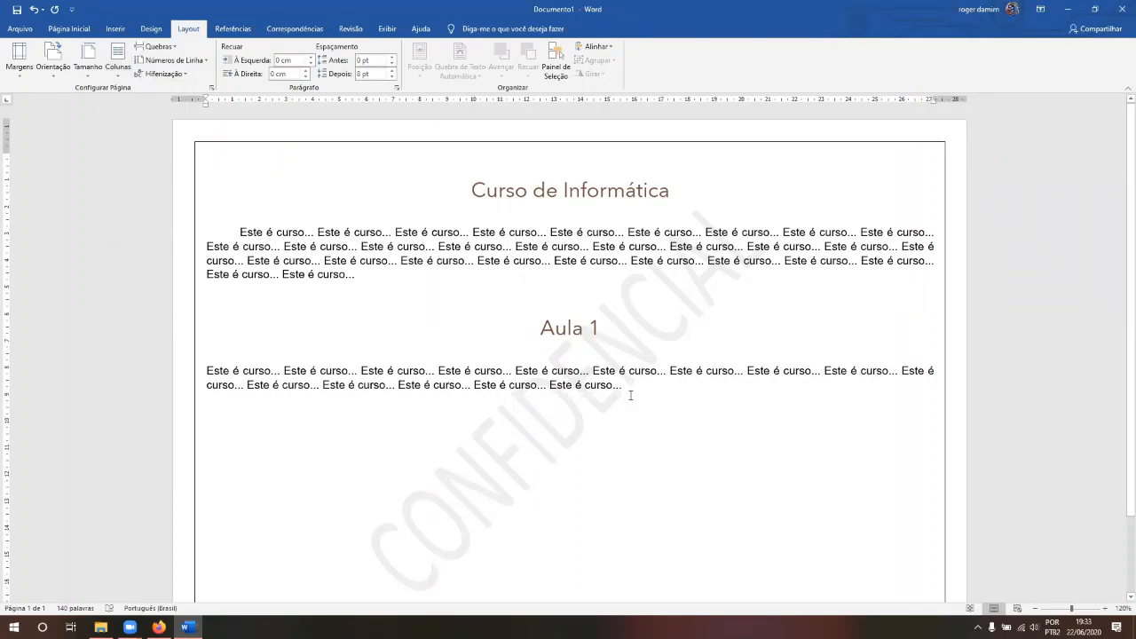
pyautogui.click(158, 50)
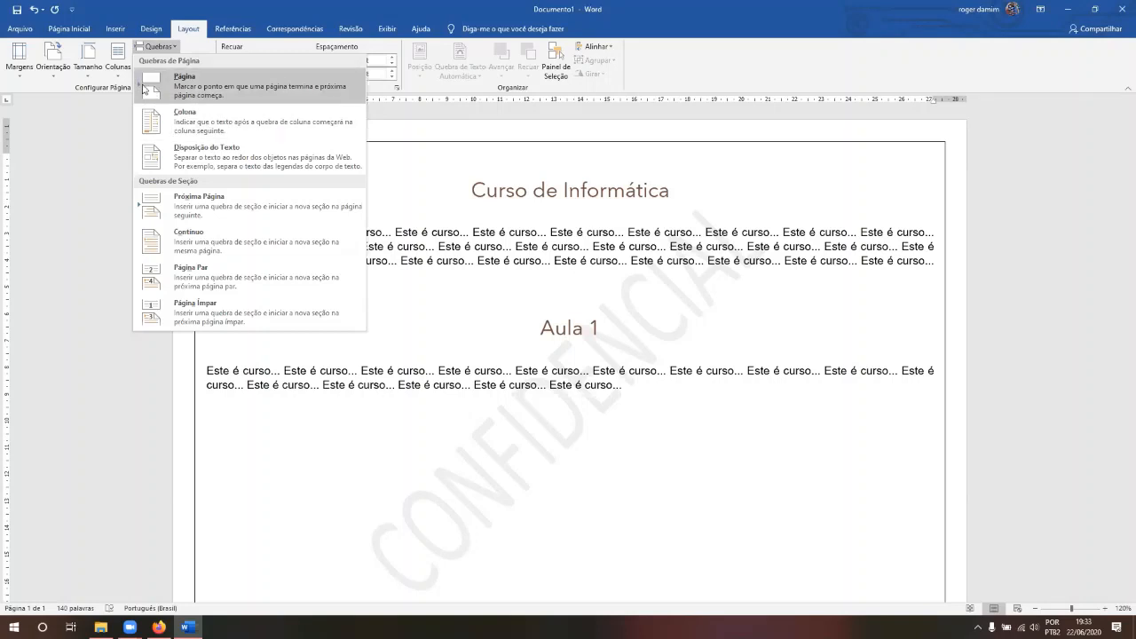
pyautogui.click(218, 96)
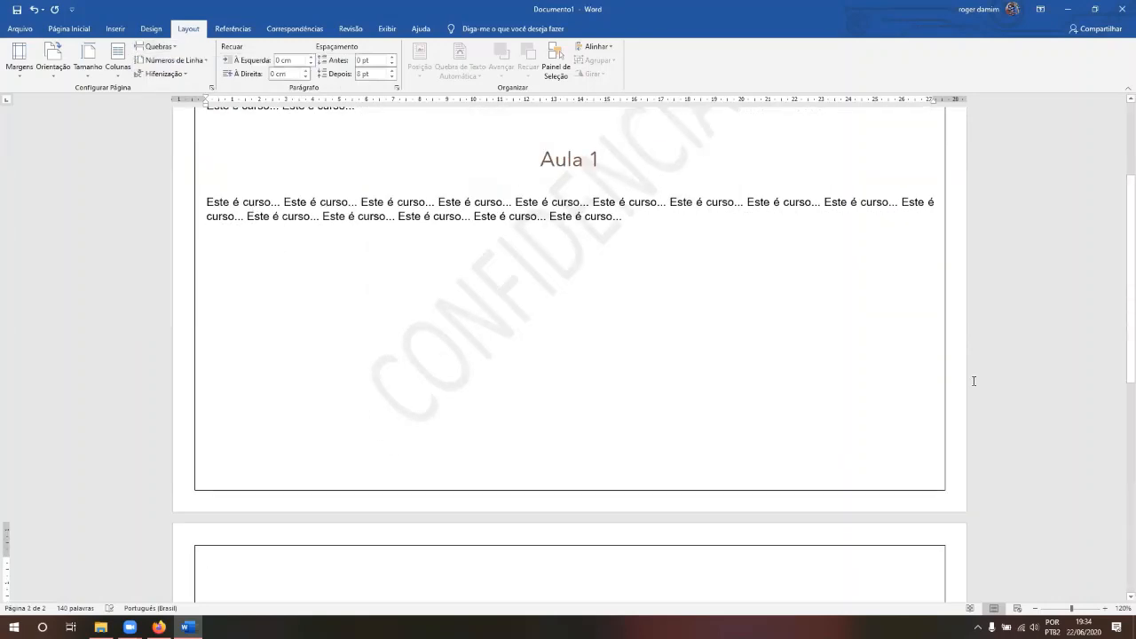
pyautogui.moveTo(1131, 311); pyautogui.dragTo(1121, 455)
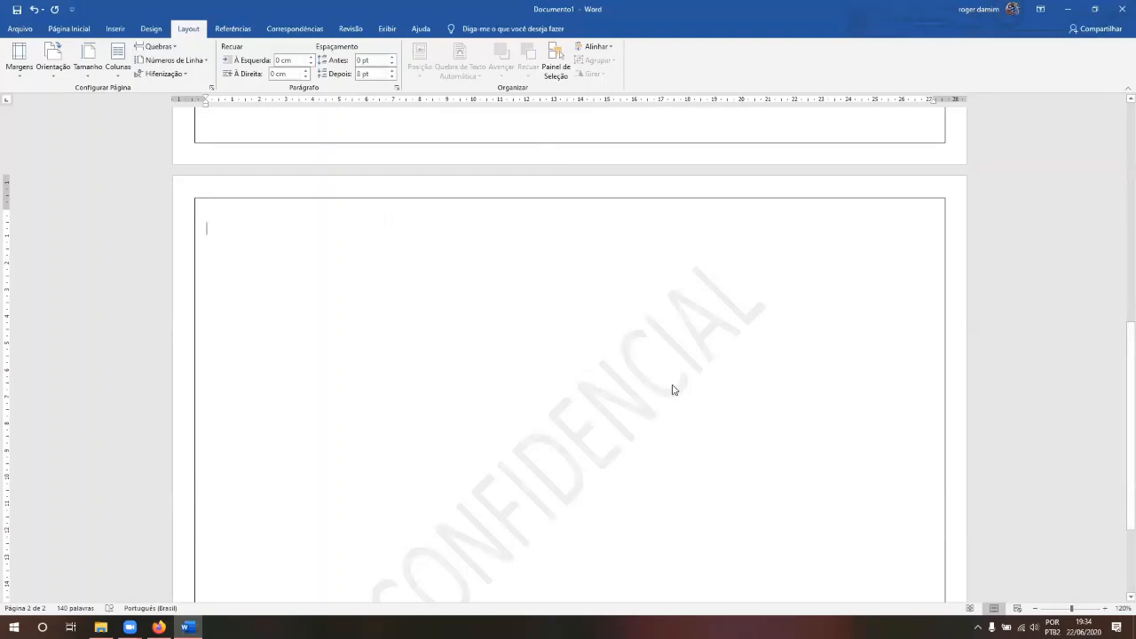
# - Paste the copied phrase "Este é curso..." nine times in a row at the start of the new page
pyautogui.hotkey('ctrl', 'v')
pyautogui.hotkey('ctrl', 'v')
pyautogui.hotkey('ctrl', 'v')
pyautogui.hotkey('ctrl', 'v')
pyautogui.hotkey('ctrl', 'v')
pyautogui.hotkey('ctrl', 'v')
pyautogui.hotkey('ctrl', 'v')
pyautogui.hotkey('ctrl', 'v')
pyautogui.hotkey('ctrl', 'v')
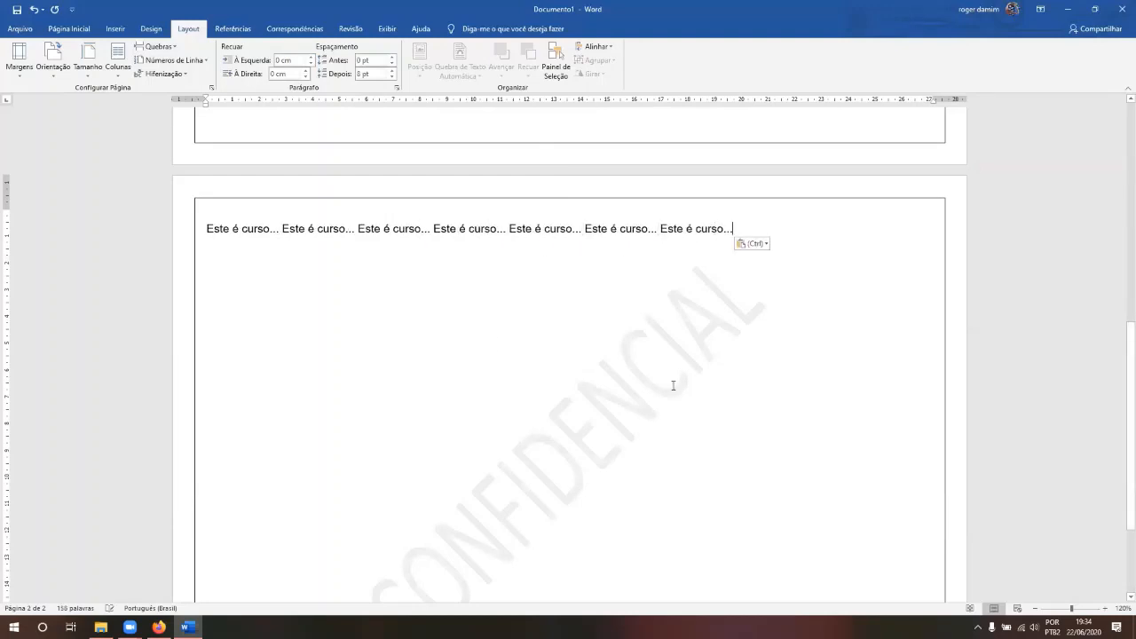
# - Examine how the cursor moves across the page break between the Aula 1 paragraph and the second page's text
pyautogui.moveTo(1121, 382); pyautogui.dragTo(1122, 241)
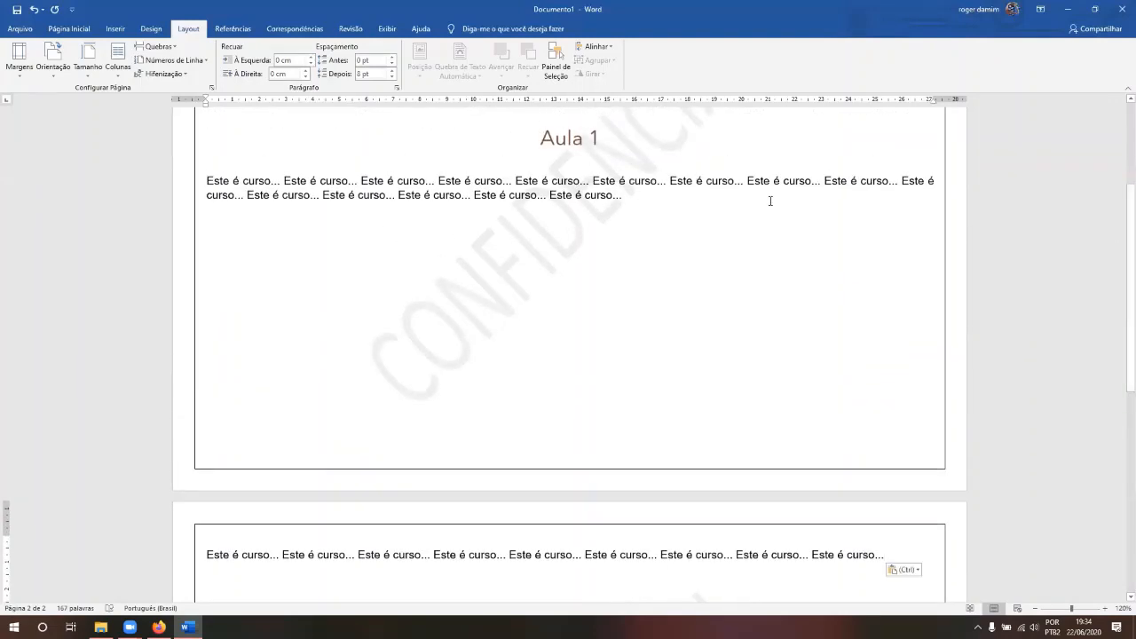
pyautogui.doubleClick(771, 201)
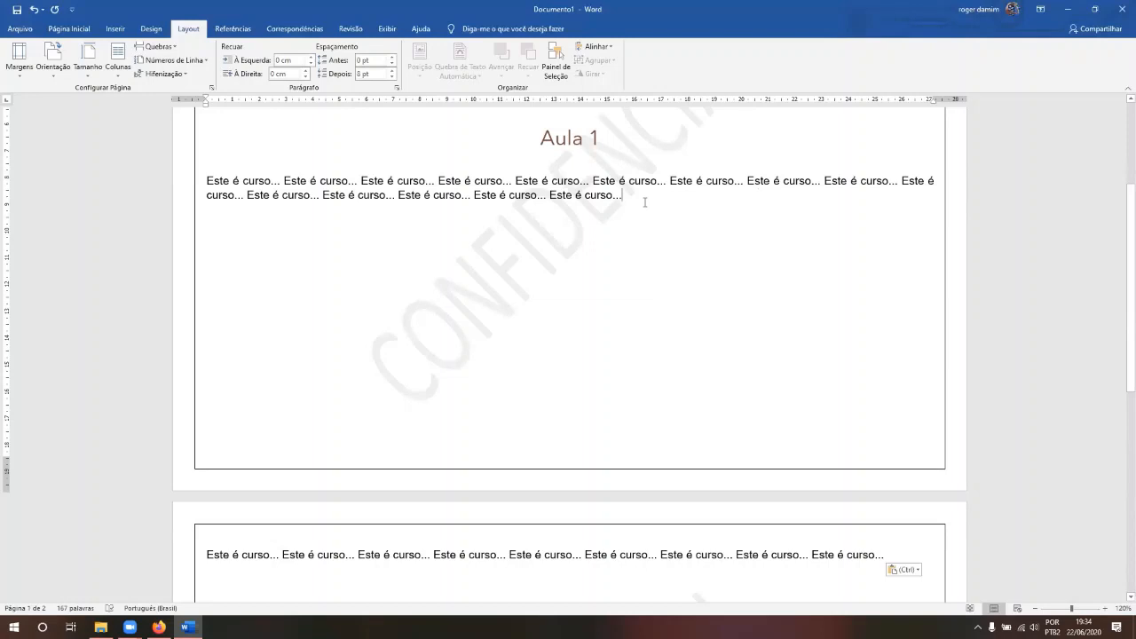
pyautogui.press('Down')
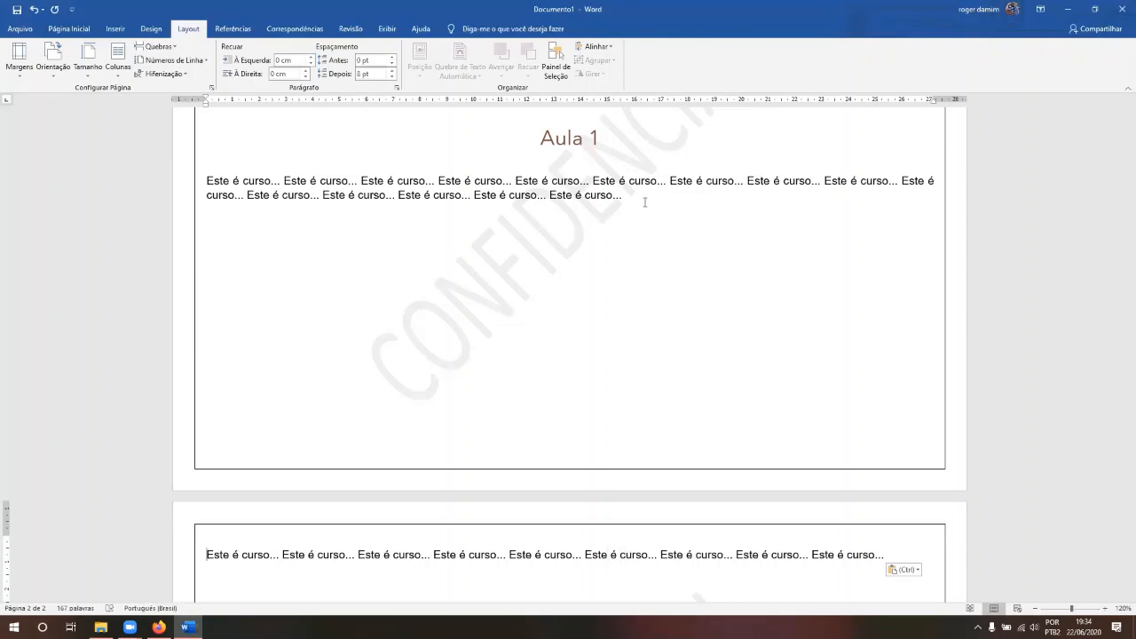
pyautogui.hotkey('ctrl', 'Right')
pyautogui.hotkey('ctrl', 'Right')
pyautogui.press('Up')
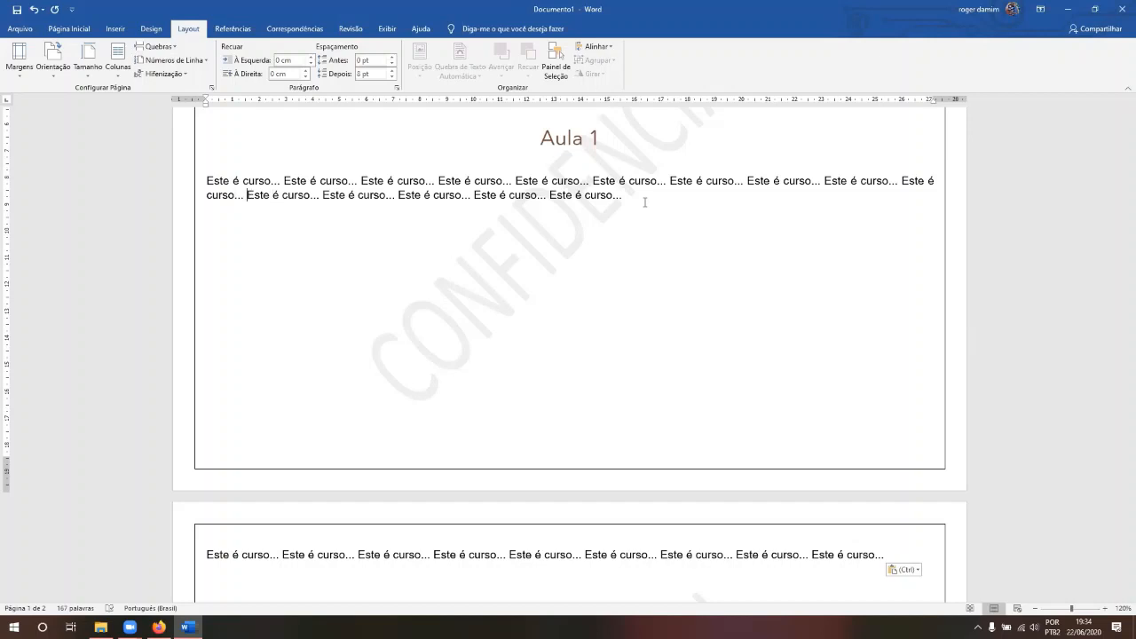
pyautogui.hotkey('shift', 'Right')
pyautogui.hotkey('shift', 'Right')
pyautogui.hotkey('shift', 'Right')
pyautogui.hotkey('shift', 'Right')
pyautogui.hotkey('shift', 'Right')
pyautogui.hotkey('shift', 'Right')
pyautogui.hotkey('shift', 'Right')
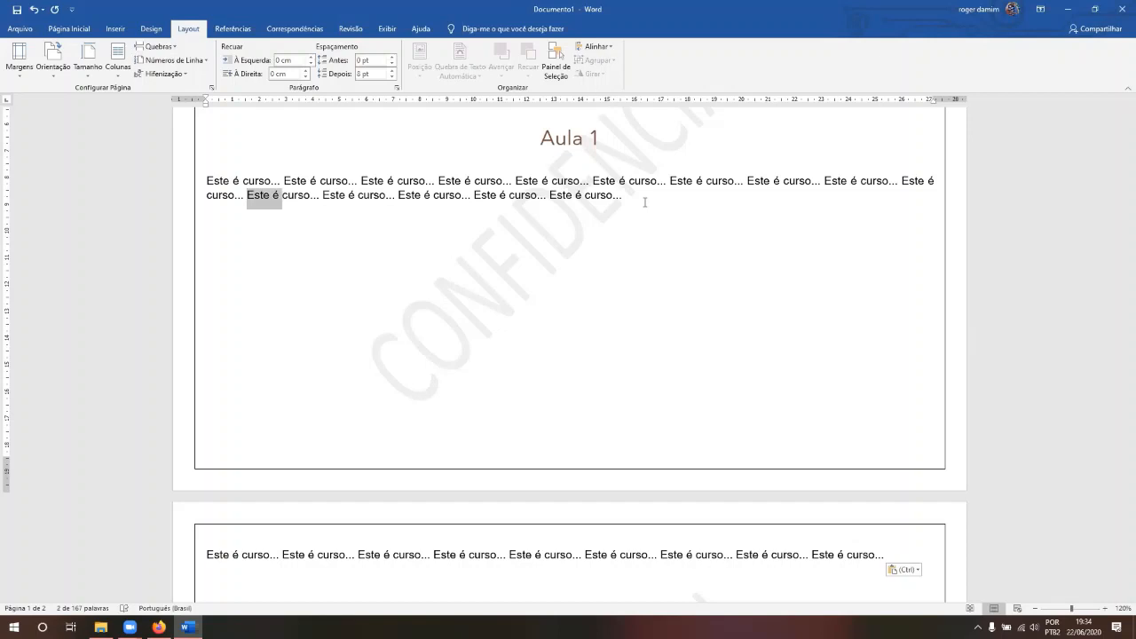
pyautogui.press('Down')
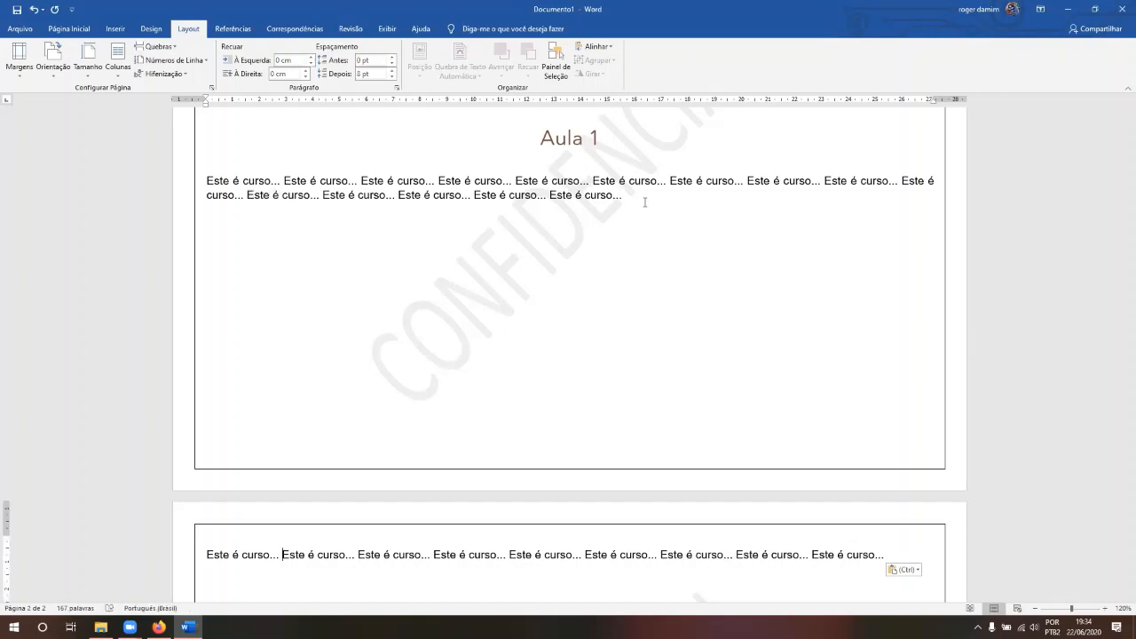
# - Try separating the pages with blank lines after the Aula 1 paragraph, and remove those lines again
pyautogui.click(648, 205)
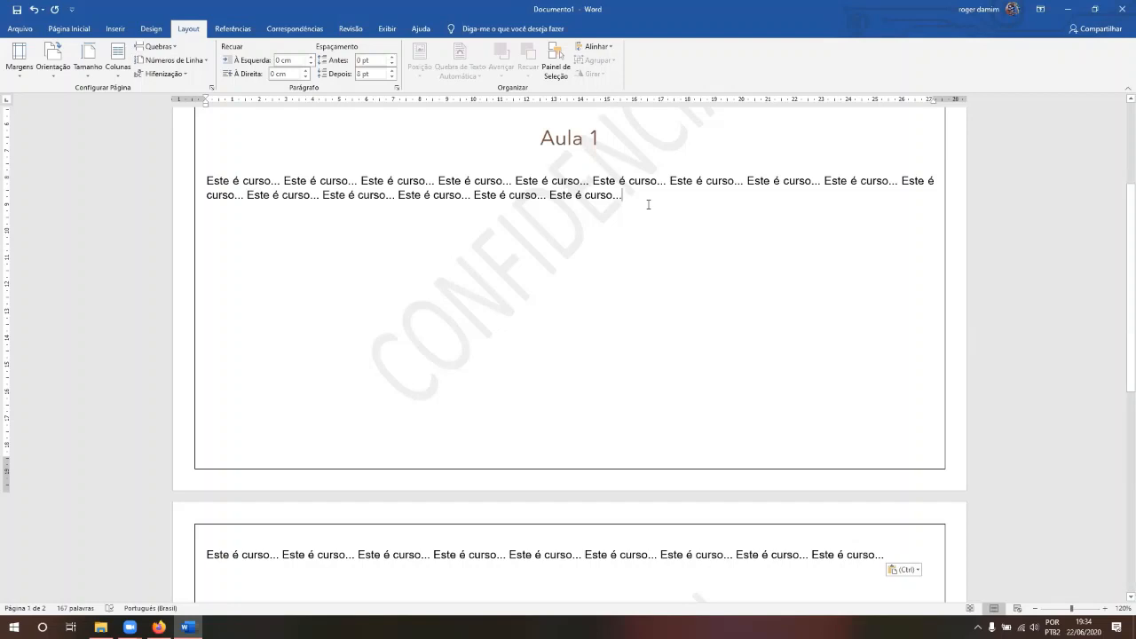
pyautogui.press('Return')
pyautogui.press('Return')
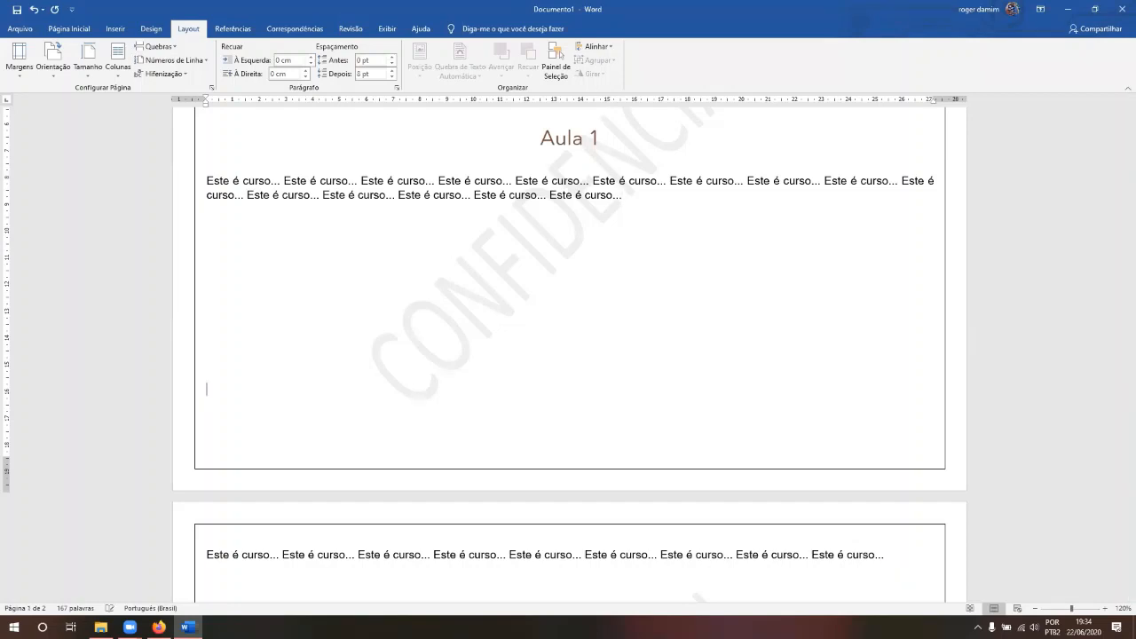
pyautogui.press('Return')
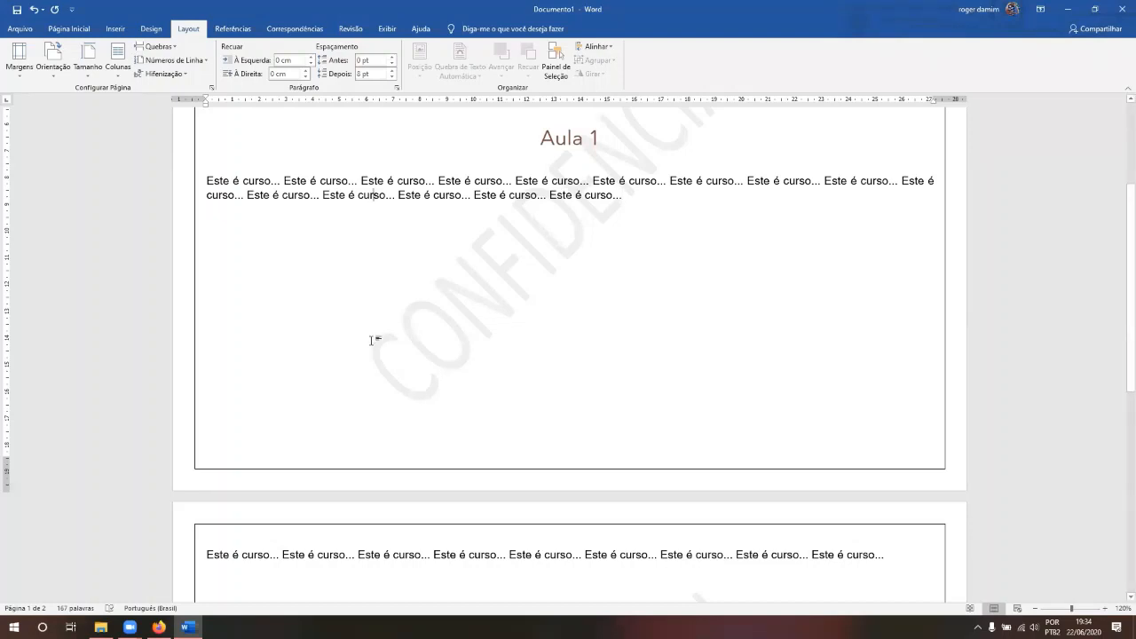
pyautogui.press('Return')
pyautogui.press('Return')
pyautogui.press('Return')
pyautogui.press('Return')
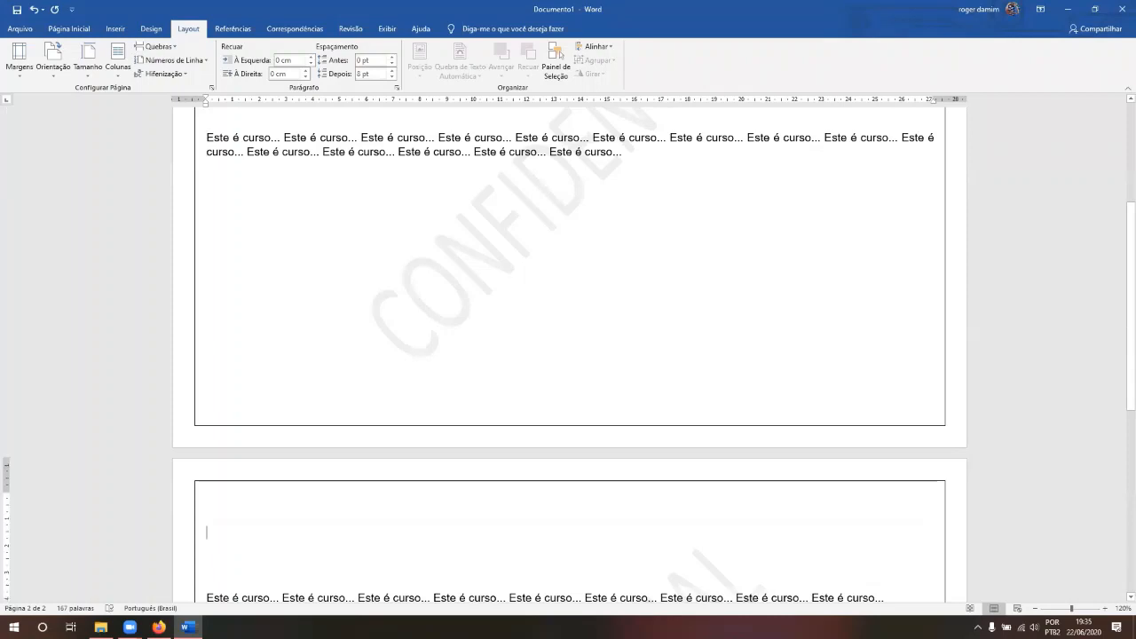
pyautogui.press('BackSpace')
pyautogui.press('BackSpace')
pyautogui.press('BackSpace')
pyautogui.press('BackSpace')
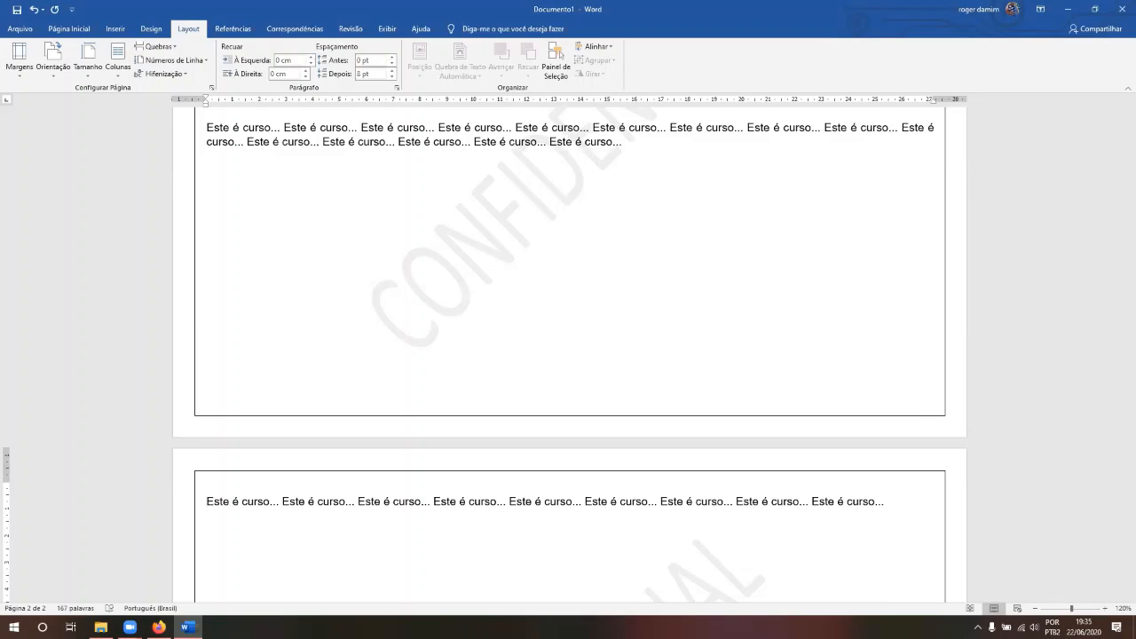
pyautogui.press('Up')
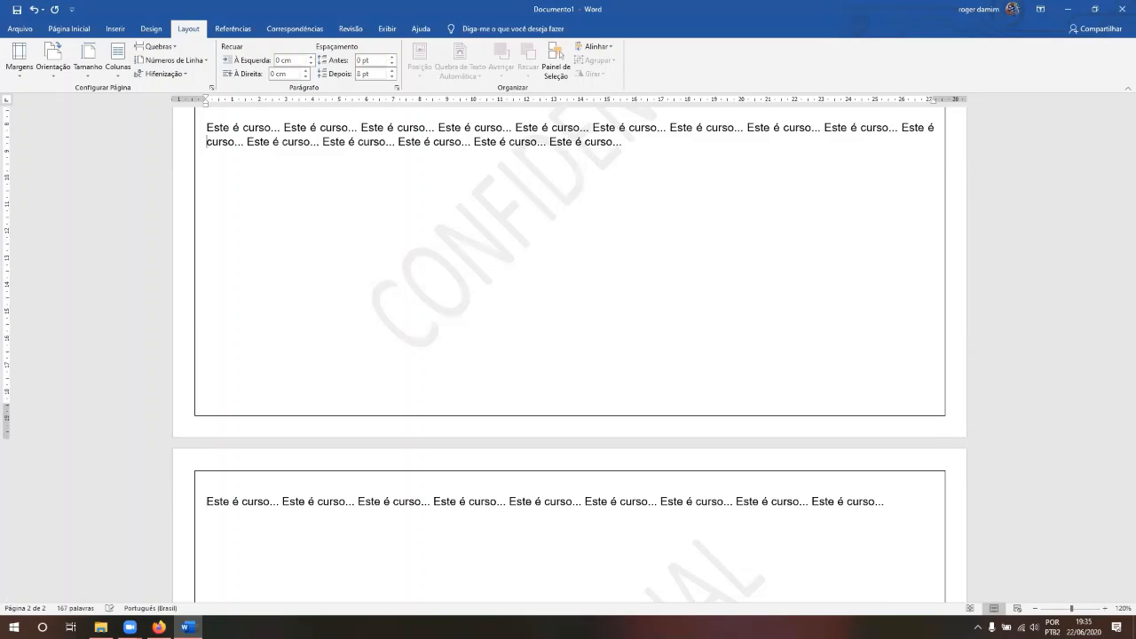
pyautogui.click(168, 49)
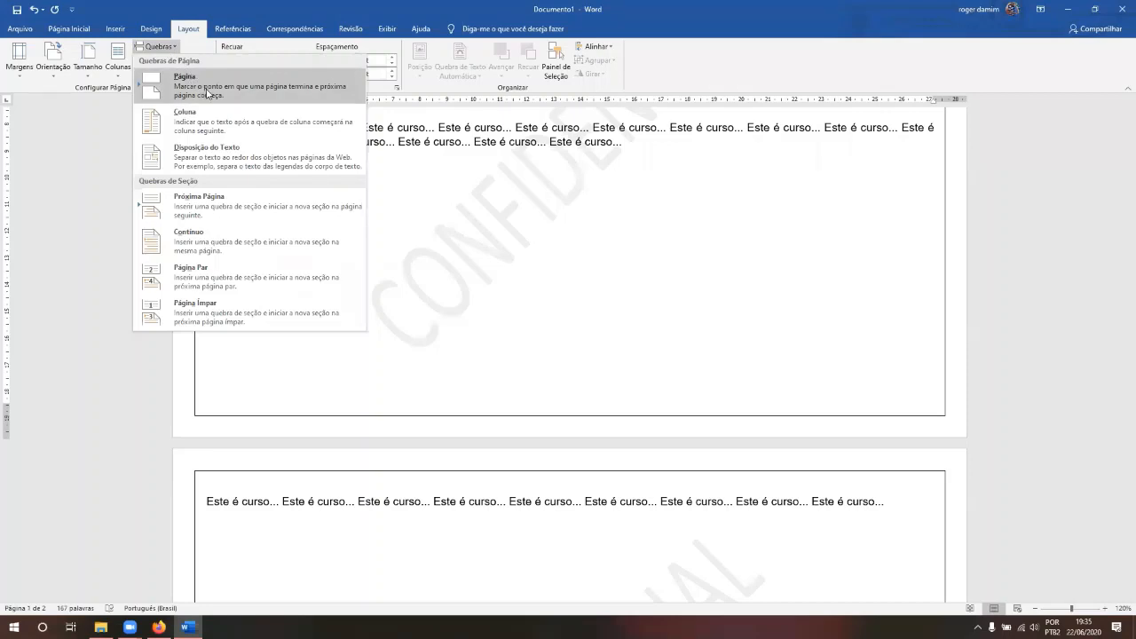
pyautogui.click(190, 511)
pyautogui.click(213, 501)
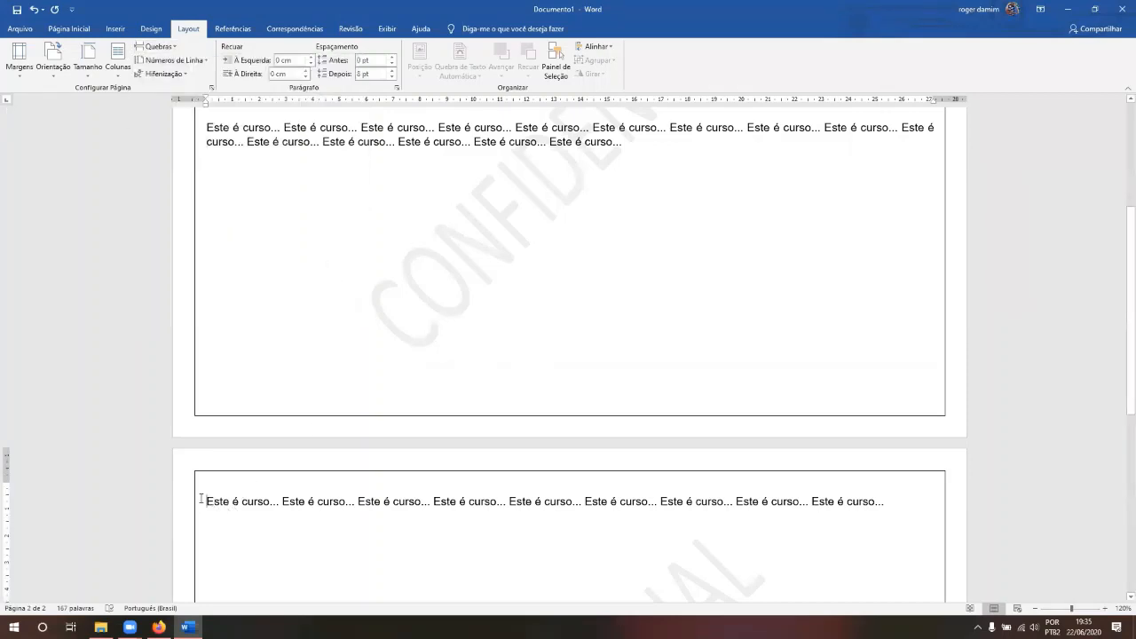
pyautogui.hotkey('ctrl', 'Home')
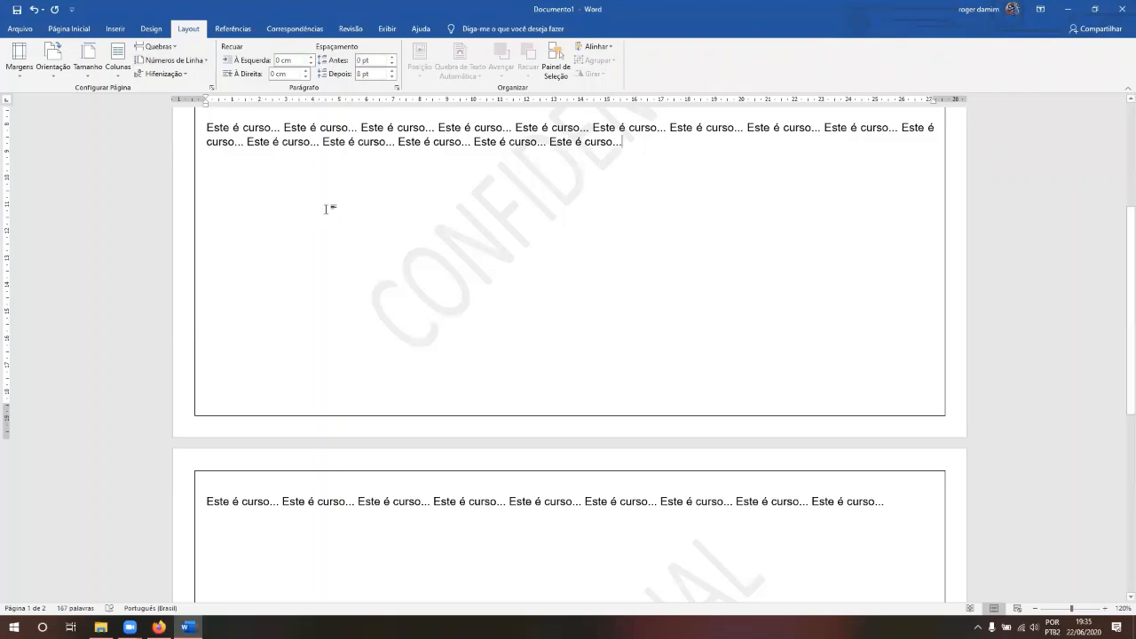
# - Turn on continuous line numbering for the whole document
pyautogui.click(207, 499)
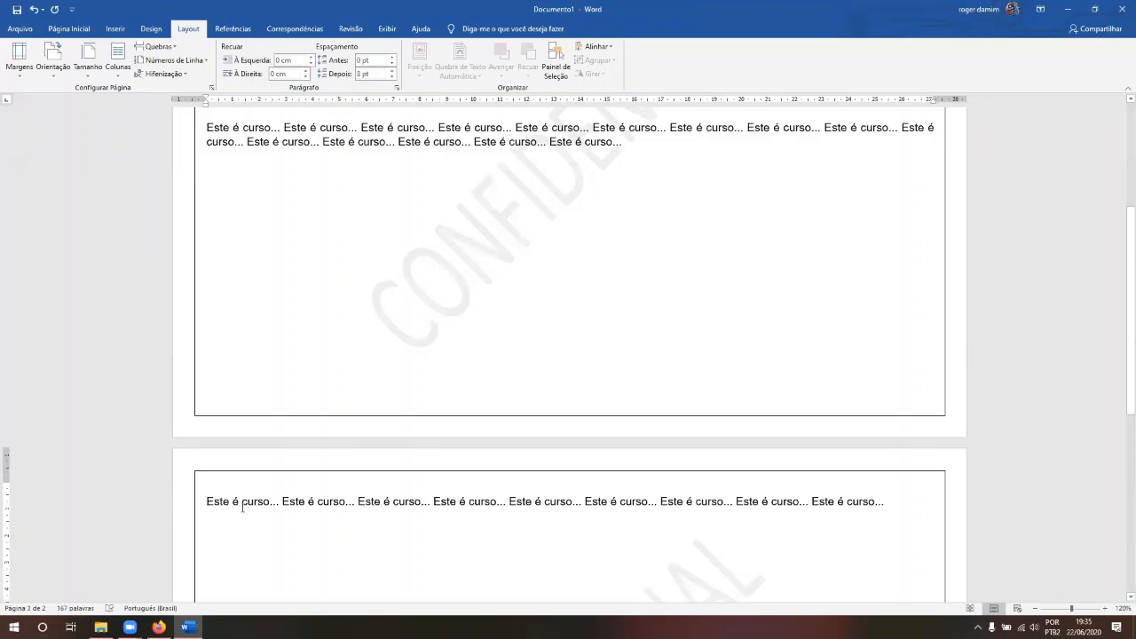
pyautogui.click(203, 62)
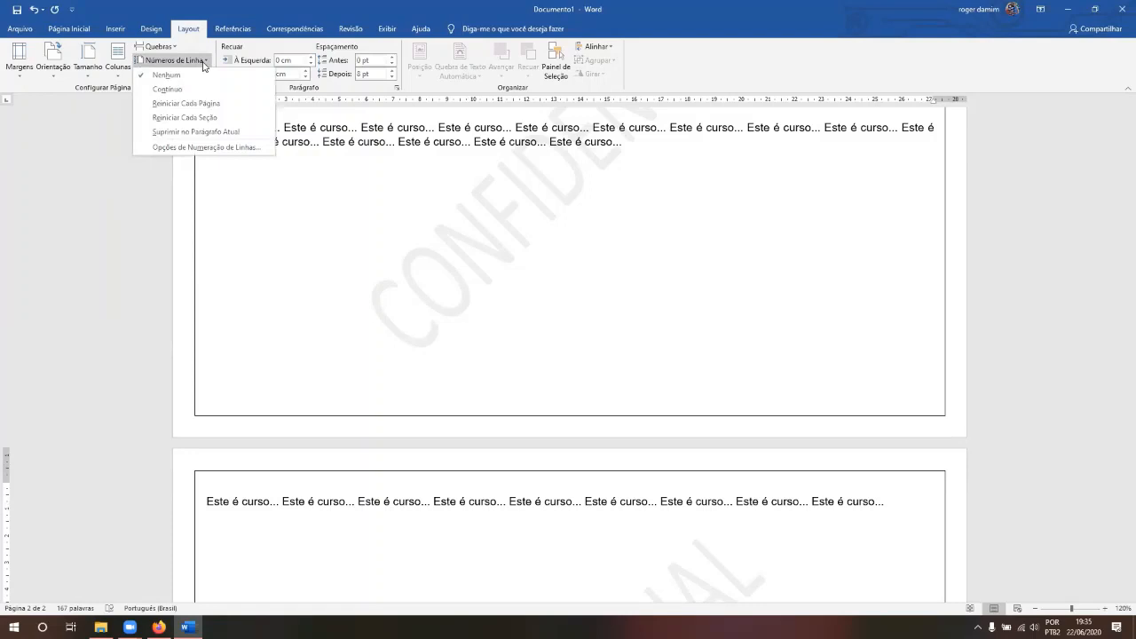
pyautogui.click(164, 93)
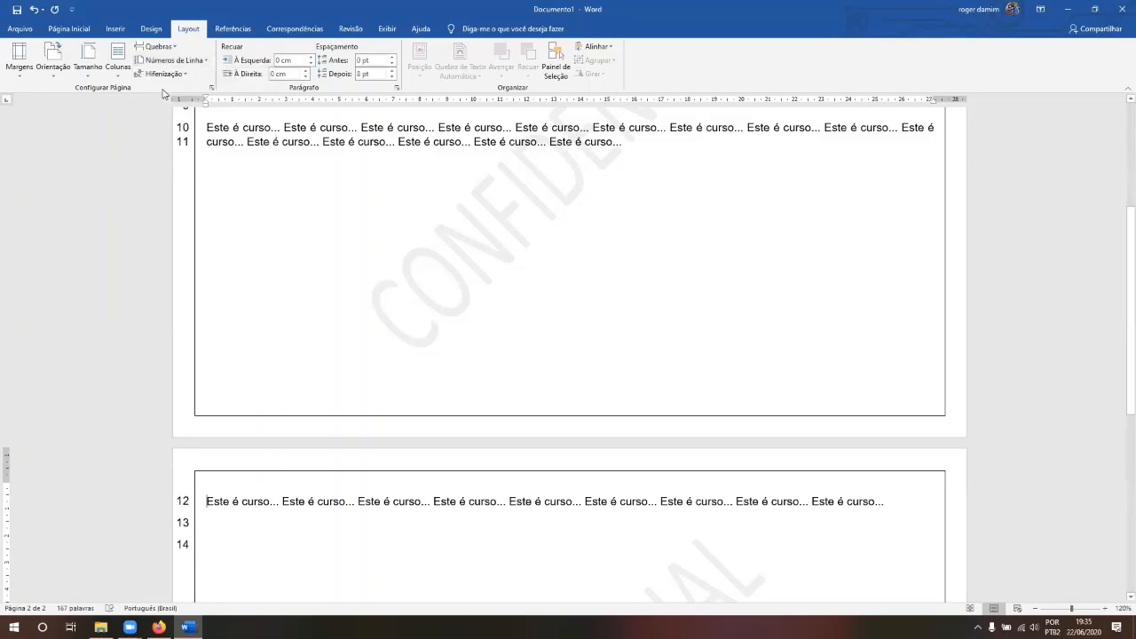
pyautogui.moveTo(1130, 331); pyautogui.dragTo(1120, 225)
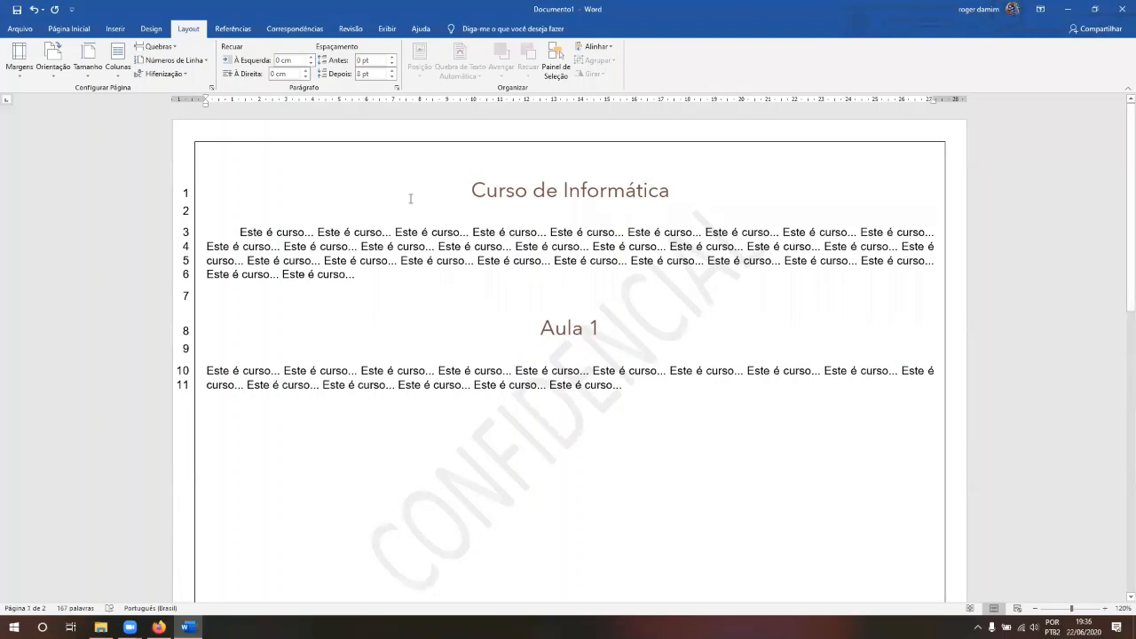
# - Change the document's page orientation to portrait
pyautogui.click(60, 73)
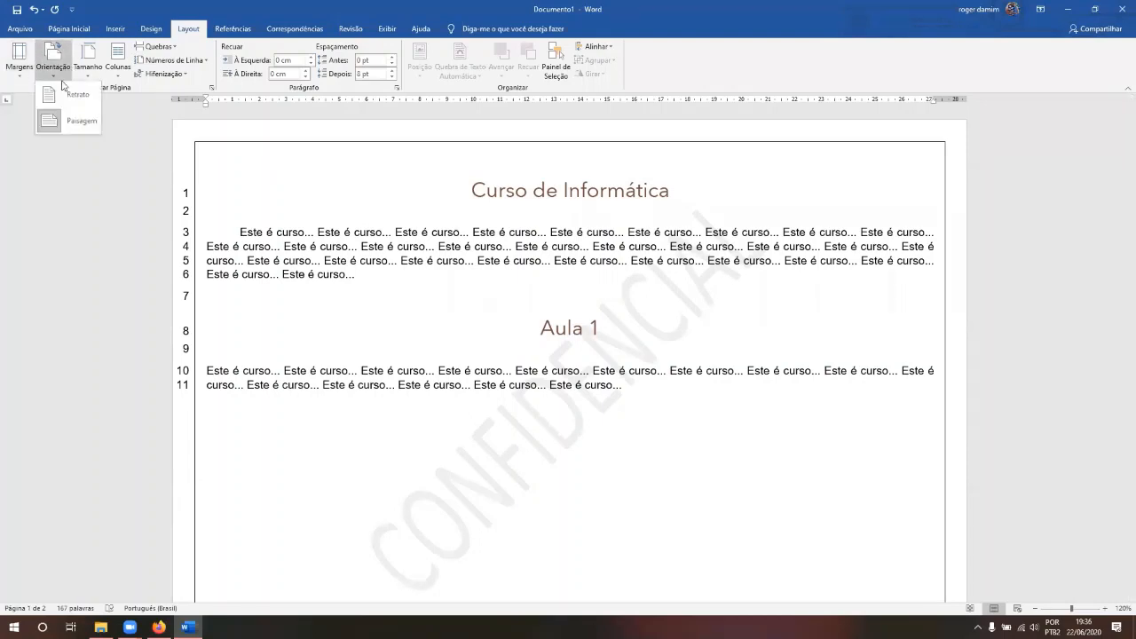
pyautogui.click(66, 94)
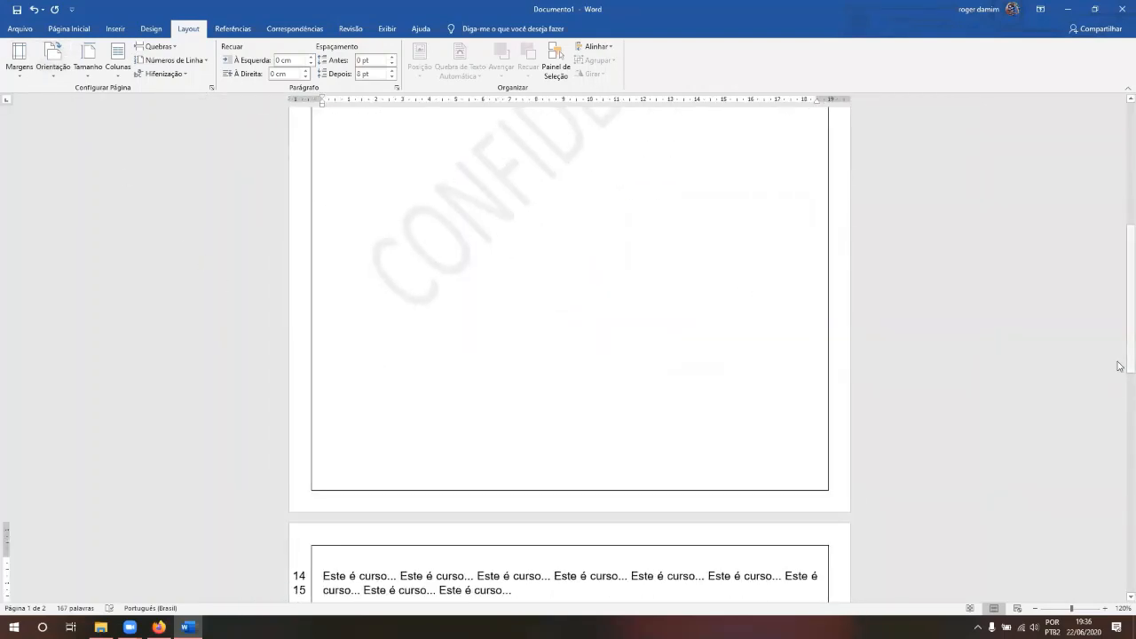
pyautogui.scroll(3, 1119, 338)
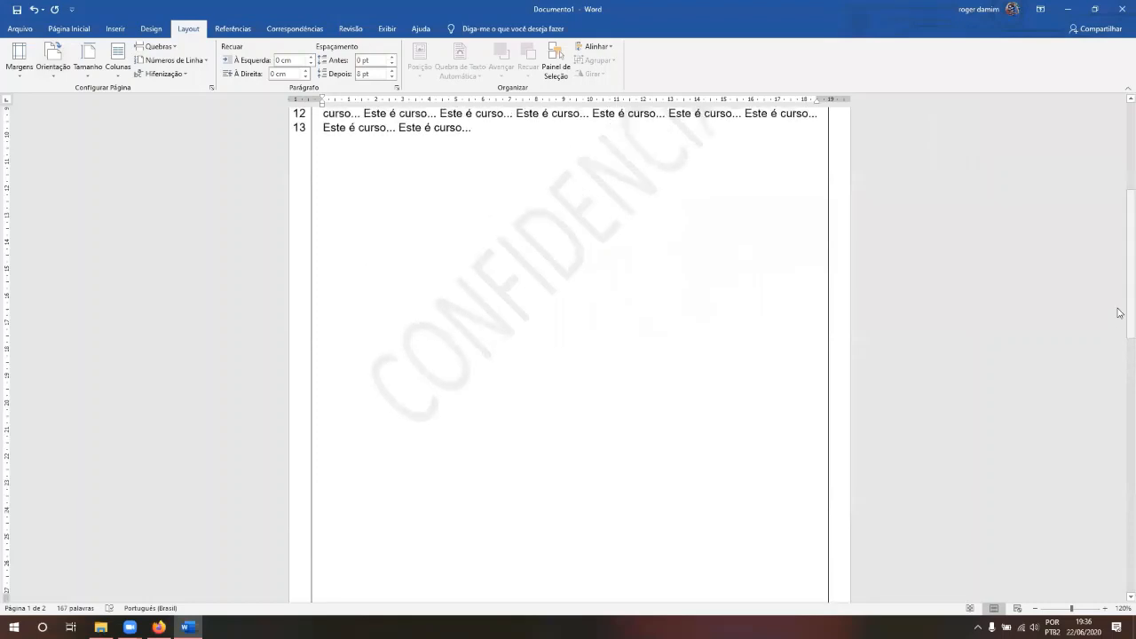
pyautogui.moveTo(1130, 311); pyautogui.dragTo(1130, 231)
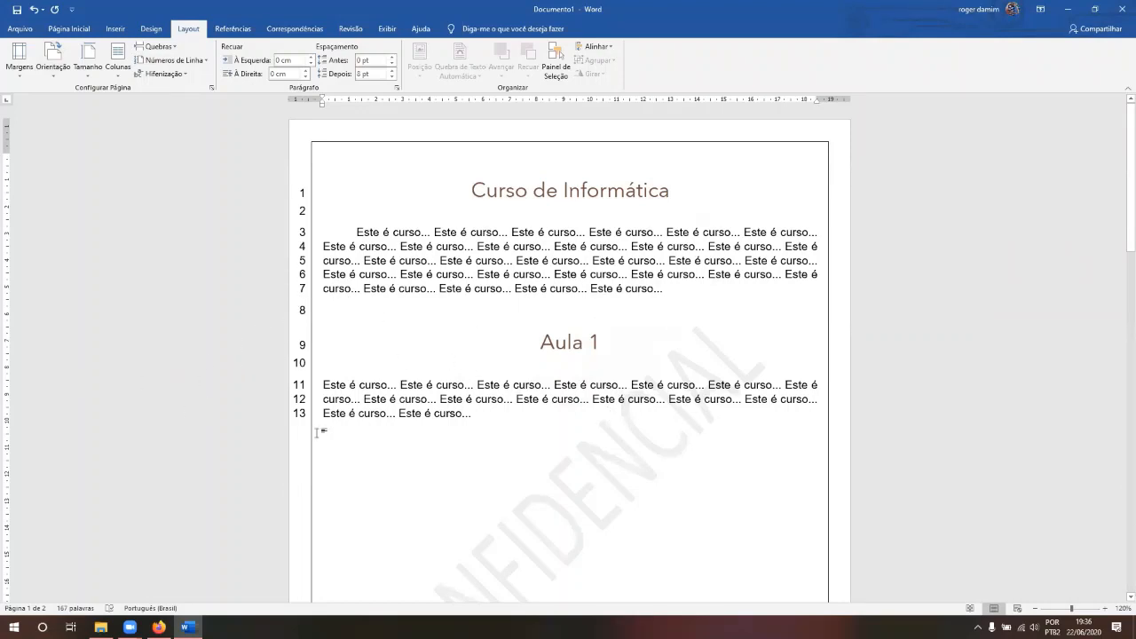
# - Compare the line numbers on both pages and set the line numbering to restart on each page
pyautogui.click(472, 349)
pyautogui.moveTo(1120, 146); pyautogui.dragTo(1121, 222)
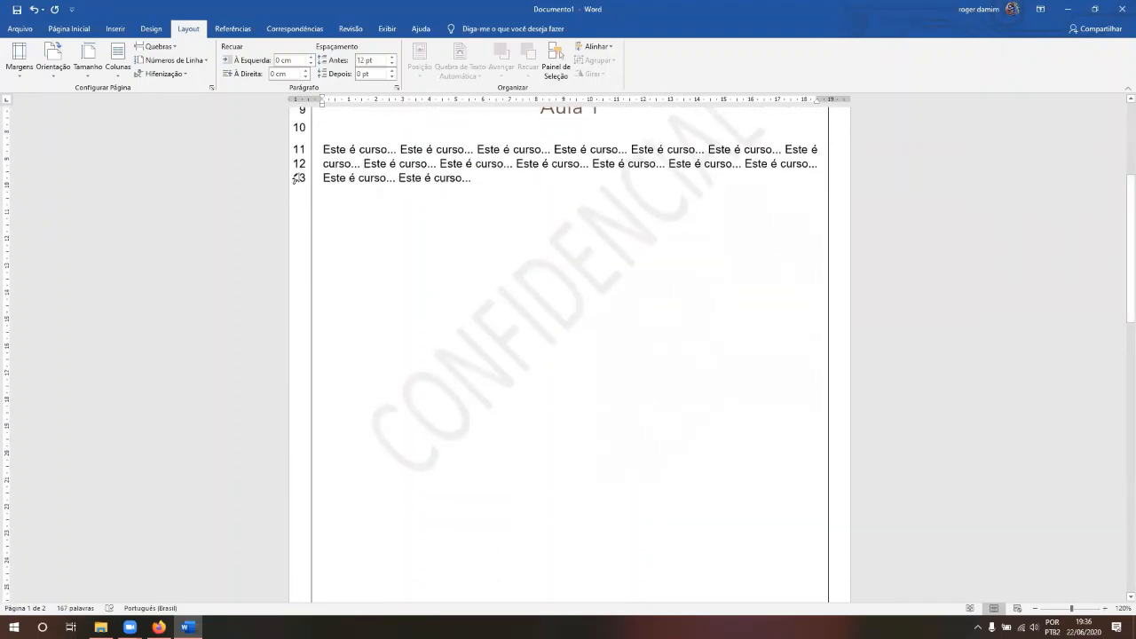
pyautogui.click(481, 184)
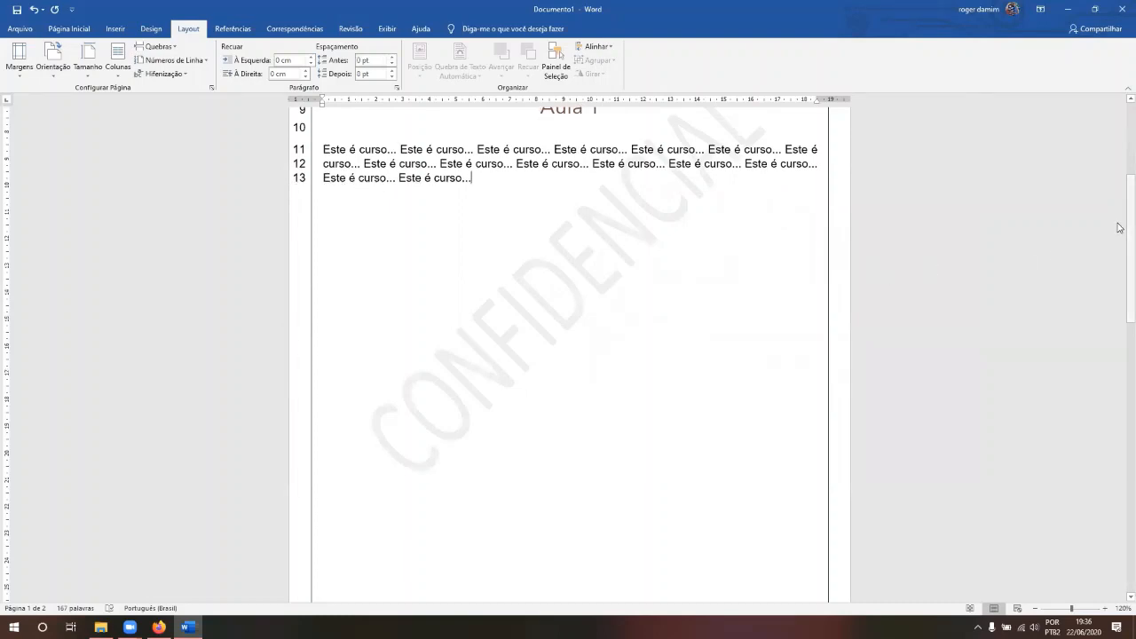
pyautogui.moveTo(1121, 228); pyautogui.dragTo(1120, 391)
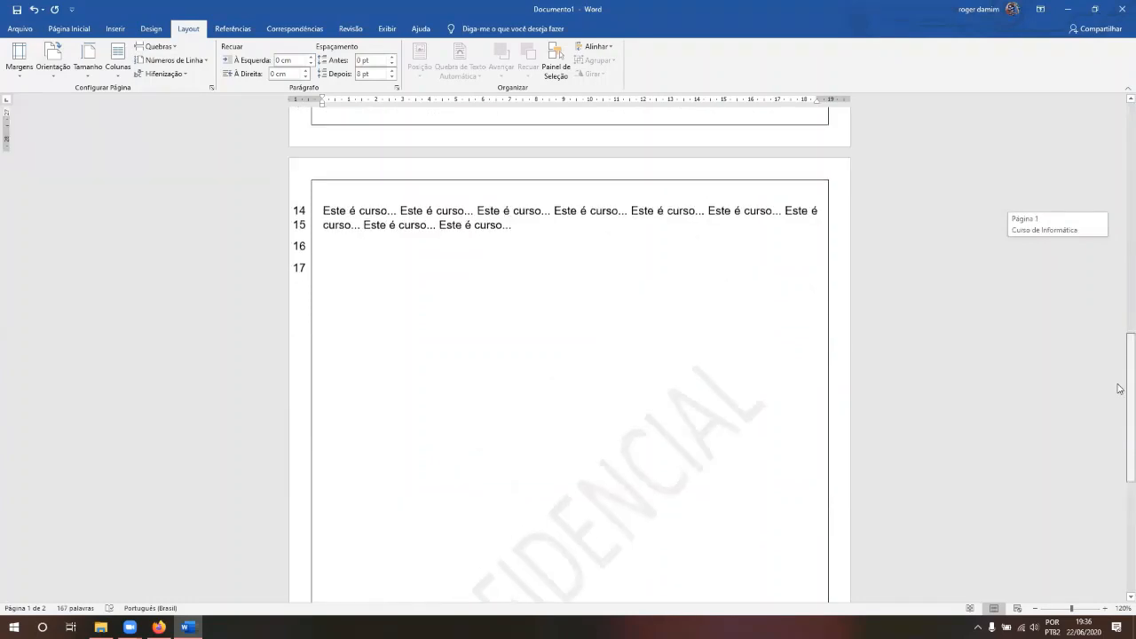
pyautogui.click(322, 214)
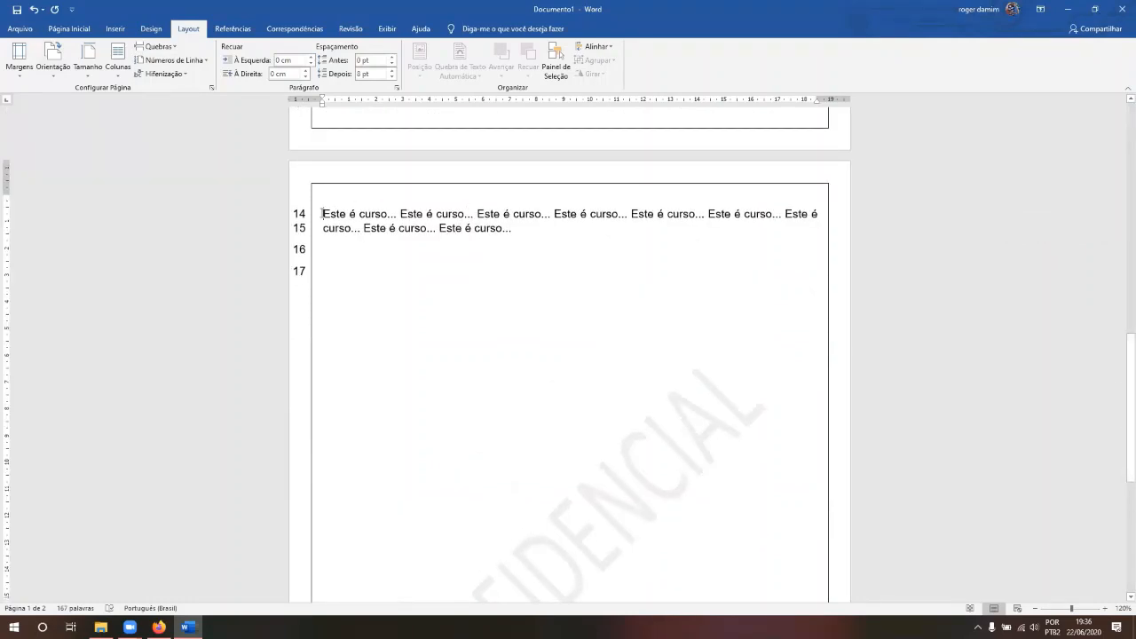
pyautogui.click(205, 60)
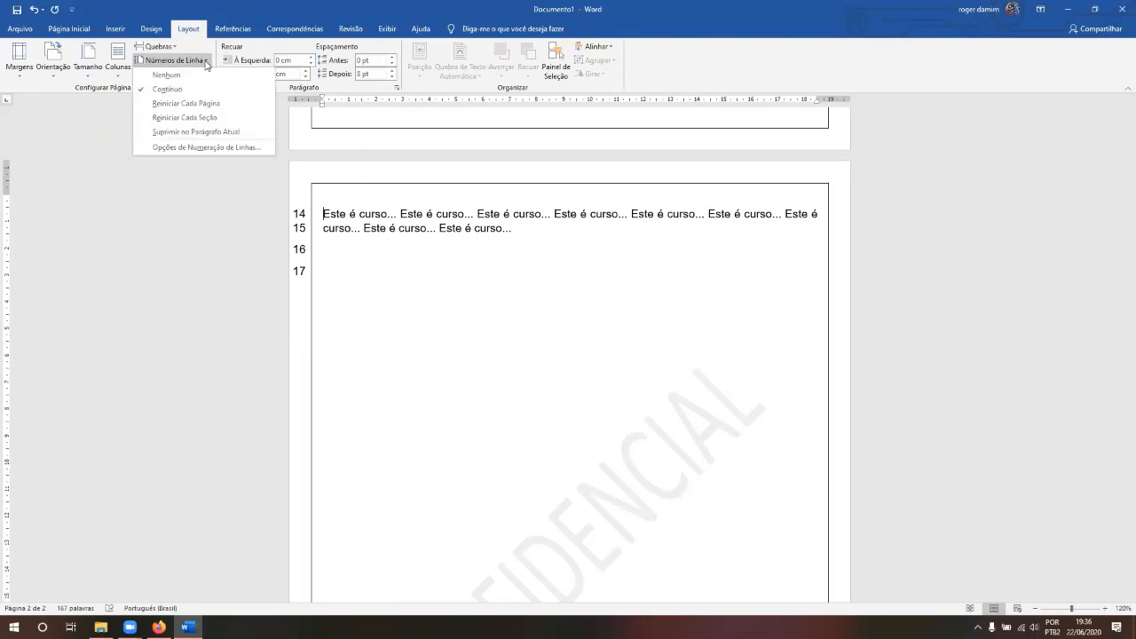
pyautogui.click(229, 104)
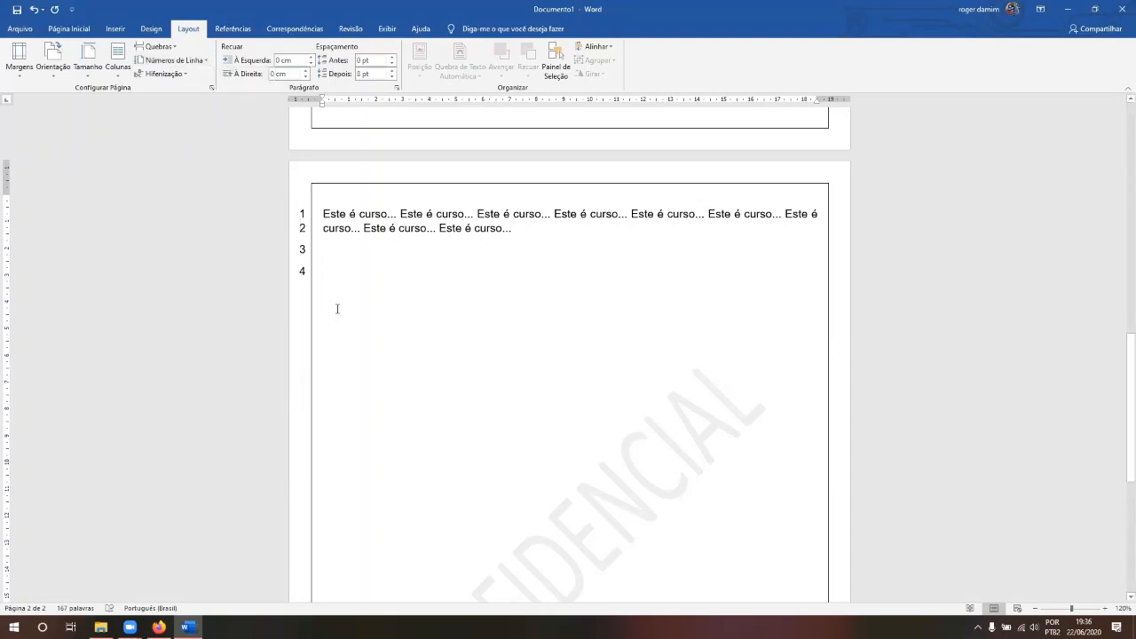
# - Suppress line numbering for the "Este é curso..." paragraph on the second page
pyautogui.click(200, 61)
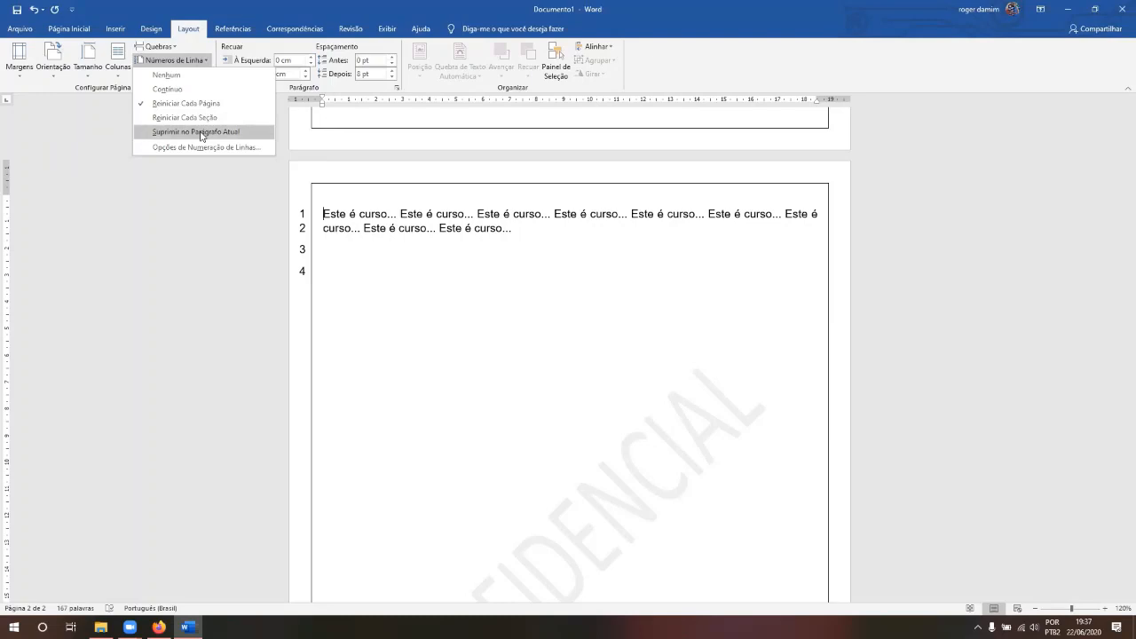
pyautogui.doubleClick(201, 132)
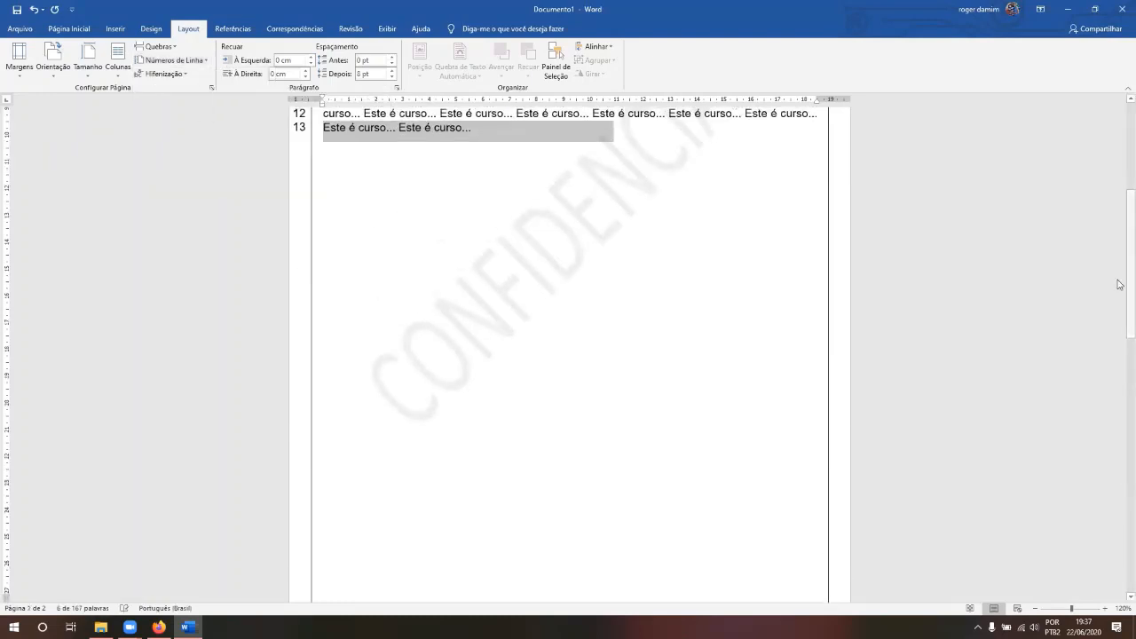
pyautogui.moveTo(1119, 284); pyautogui.dragTo(1118, 449)
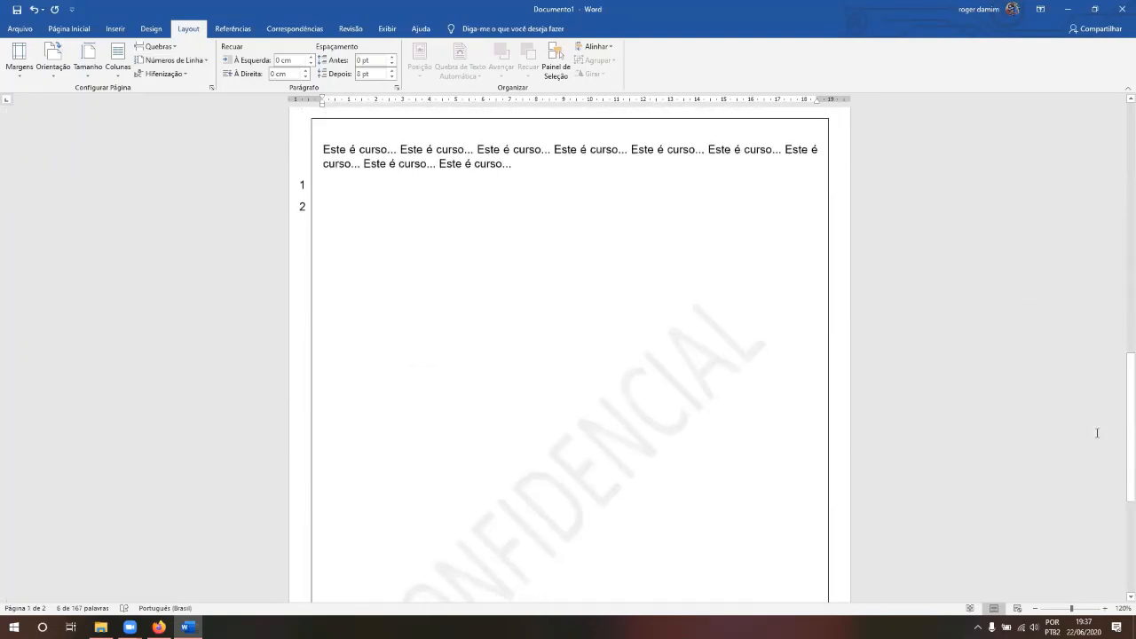
pyautogui.click(352, 151)
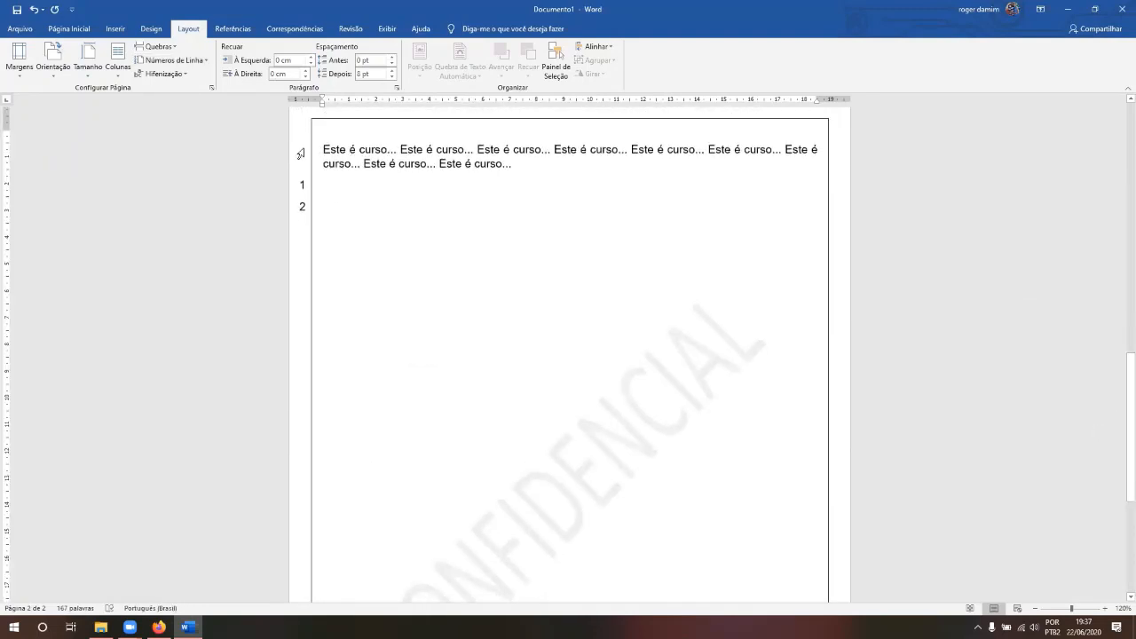
pyautogui.click(300, 153)
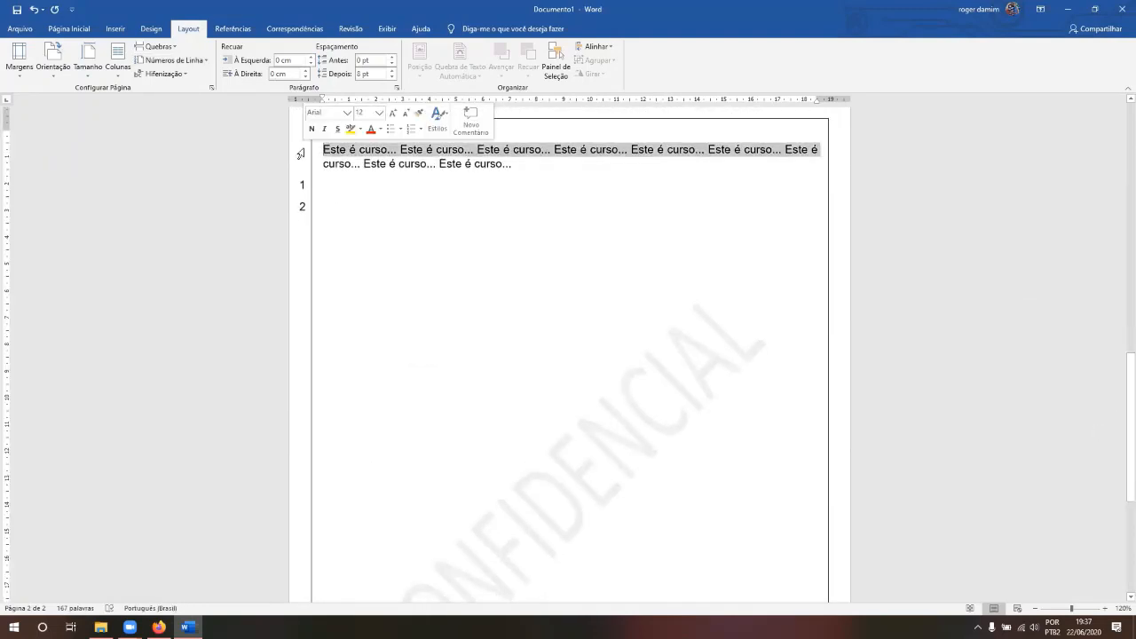
pyautogui.click(414, 186)
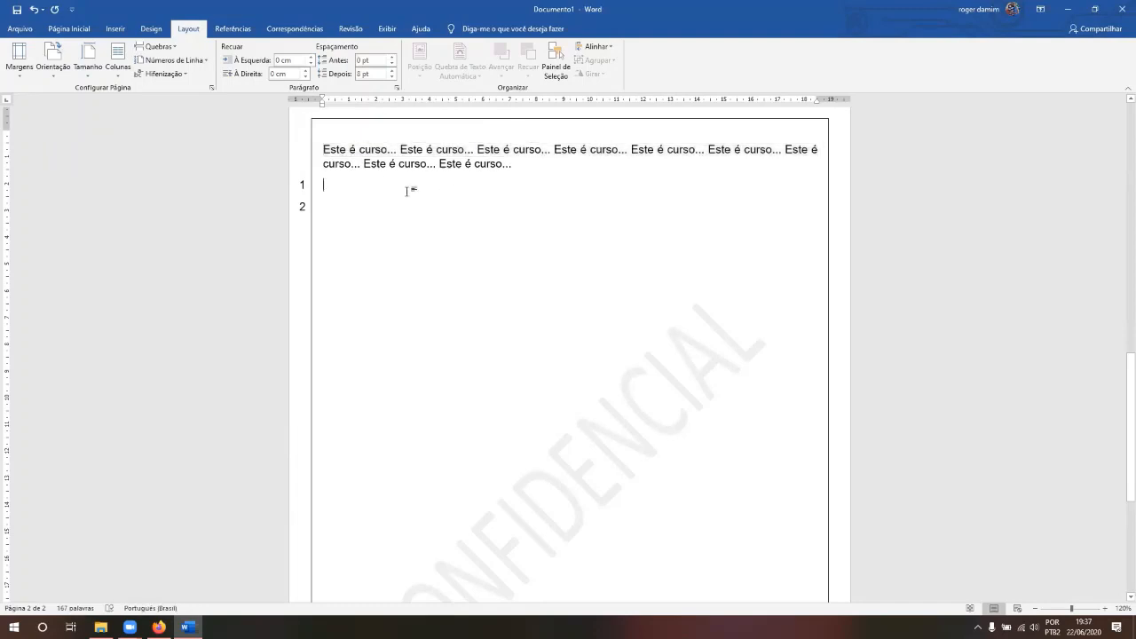
# - Select the first line of the second page's paragraph and turn off its line-number suppression
pyautogui.click(285, 156)
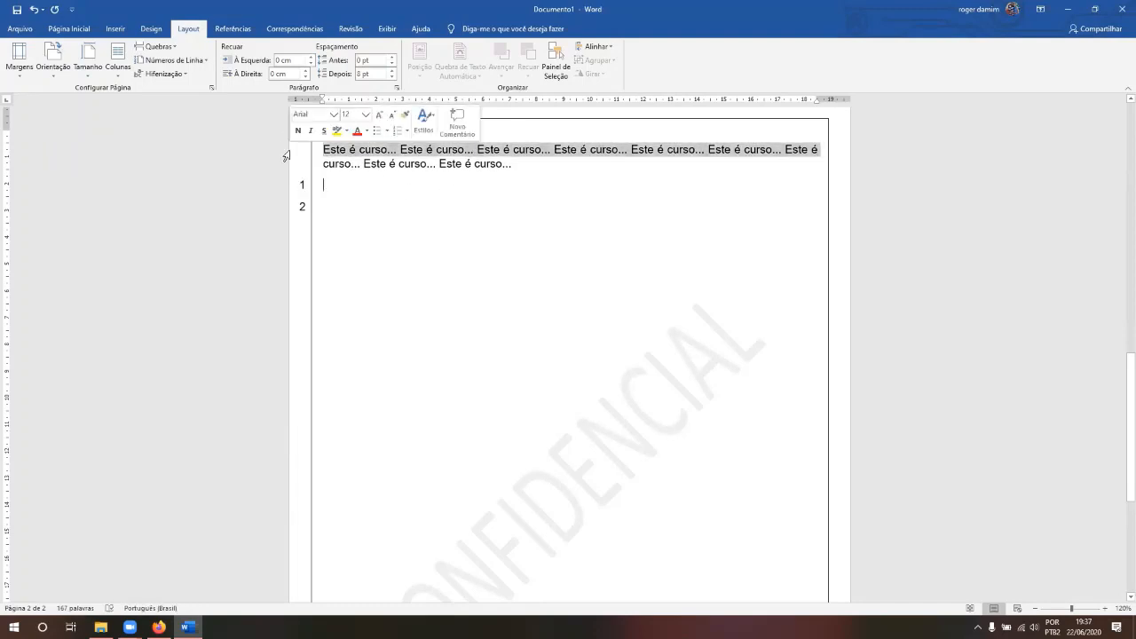
pyautogui.click(173, 51)
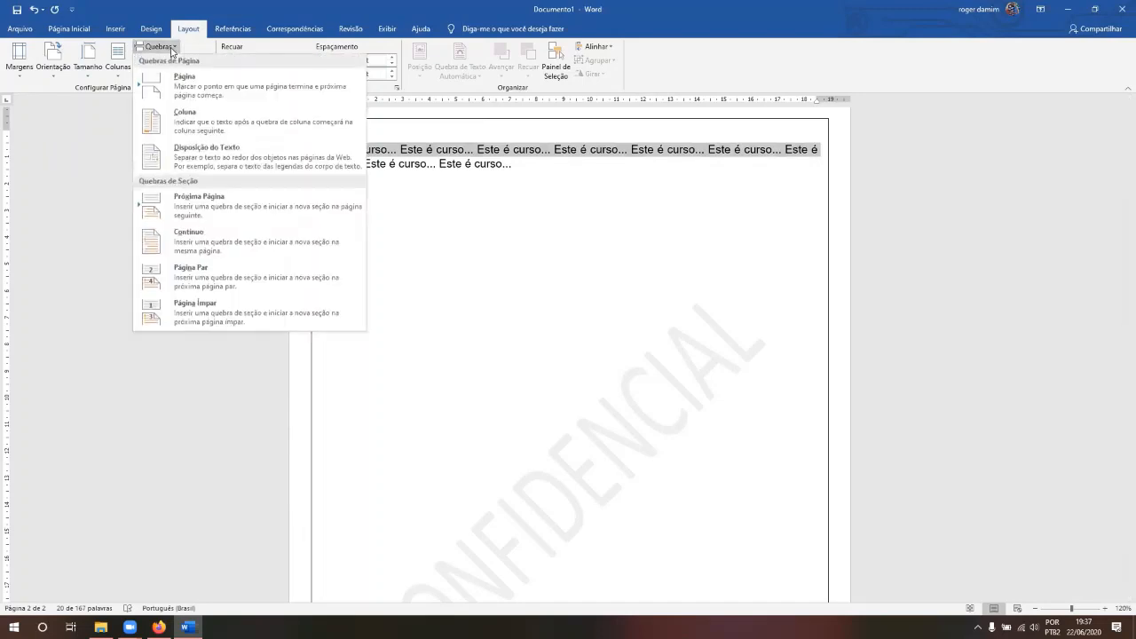
pyautogui.click(107, 151)
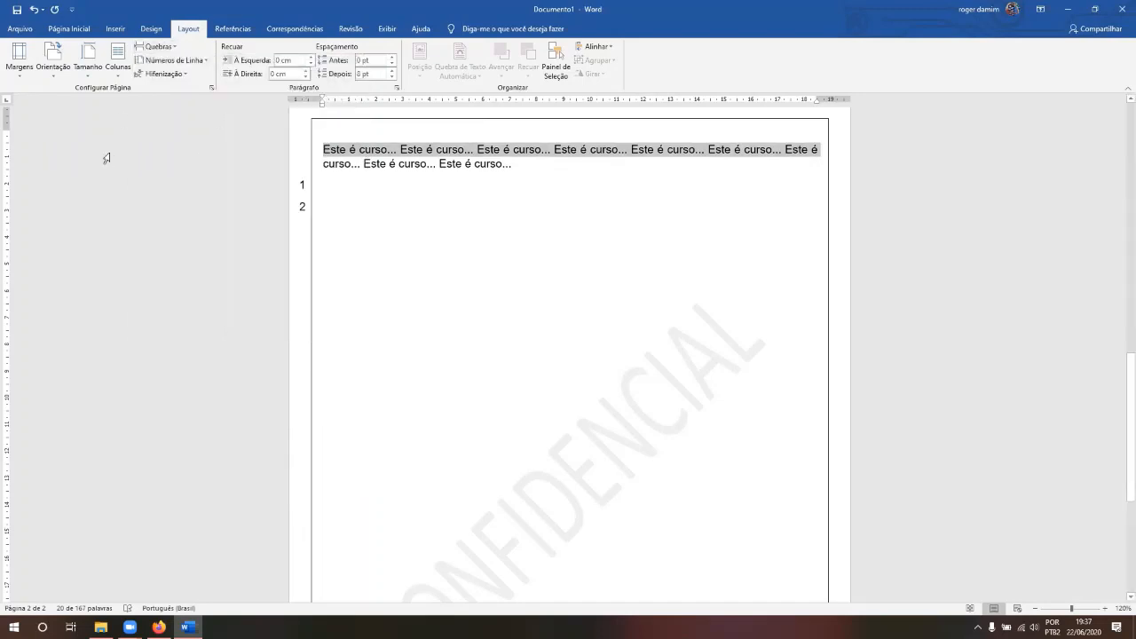
pyautogui.click(174, 59)
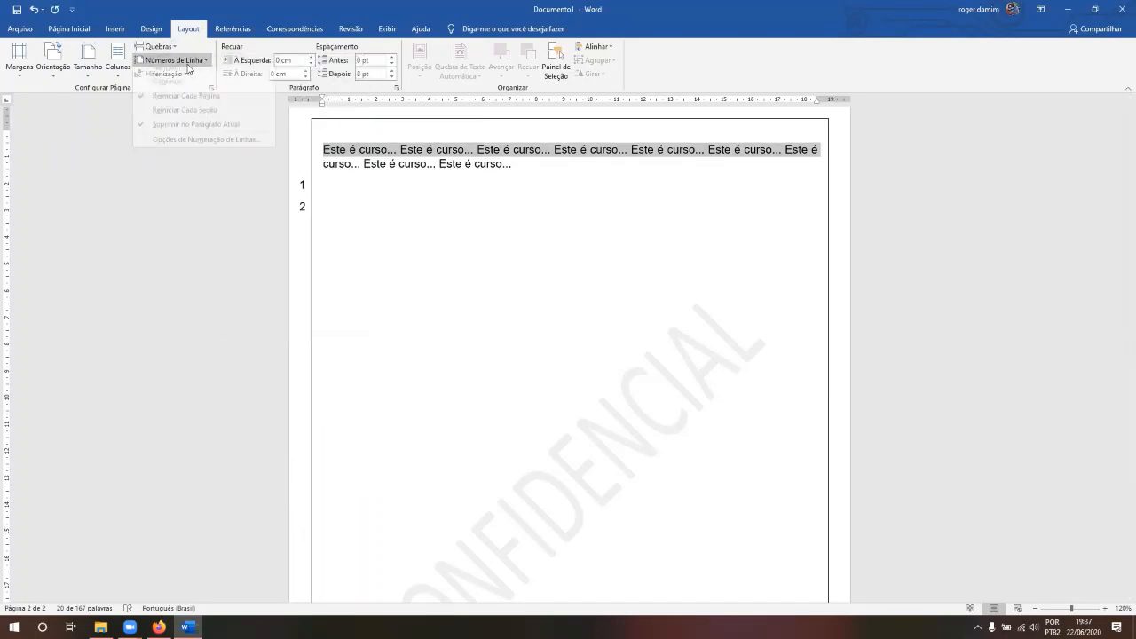
pyautogui.click(187, 132)
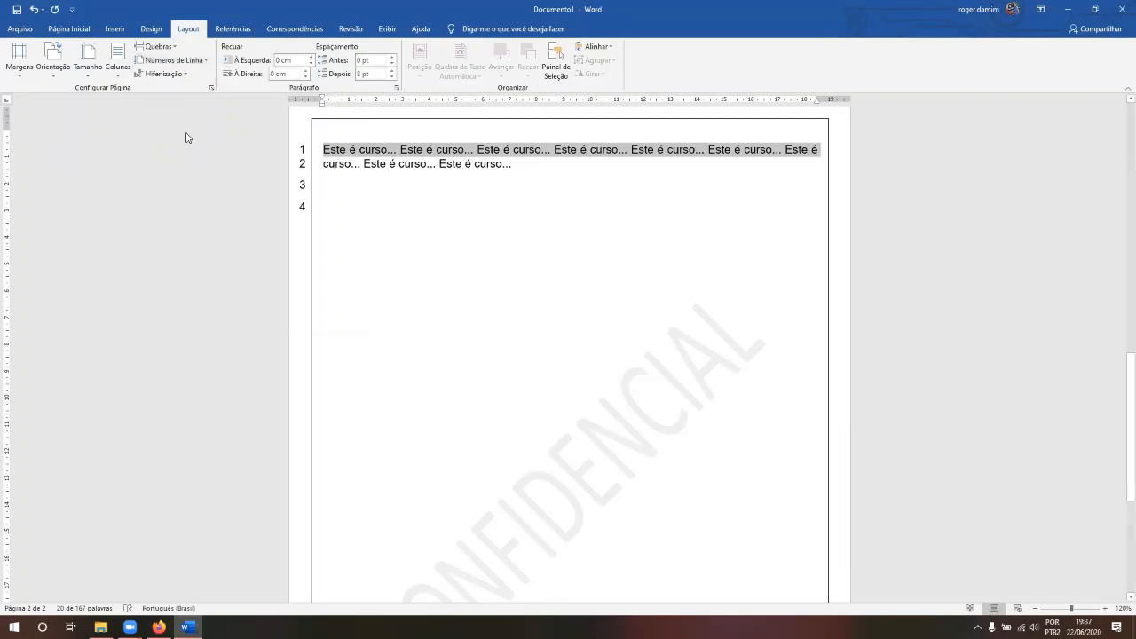
pyautogui.click(356, 159)
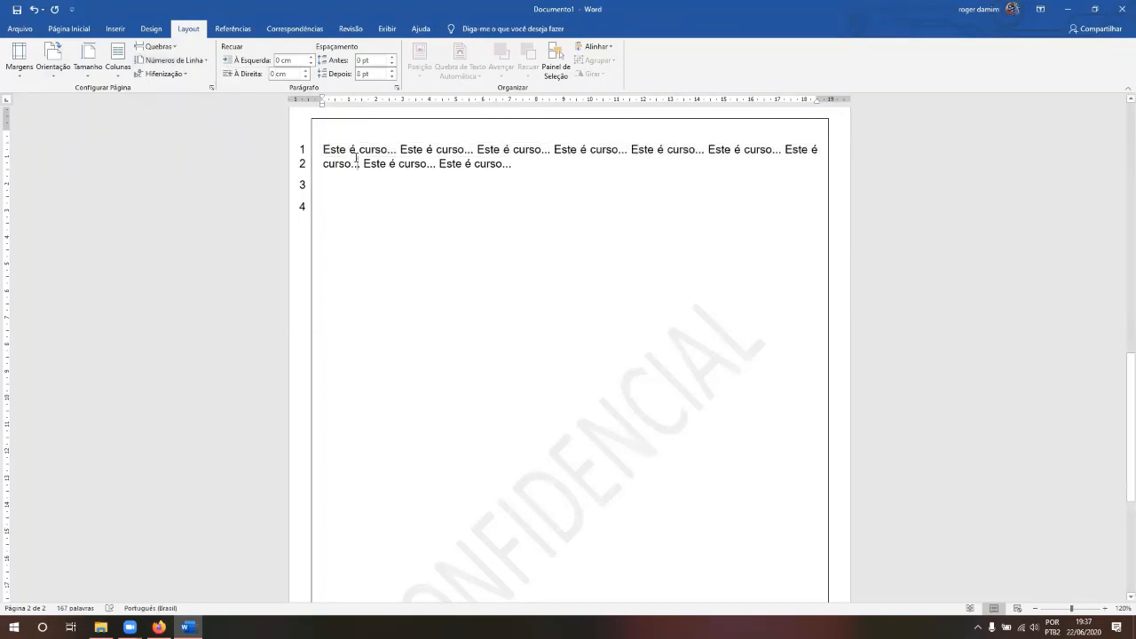
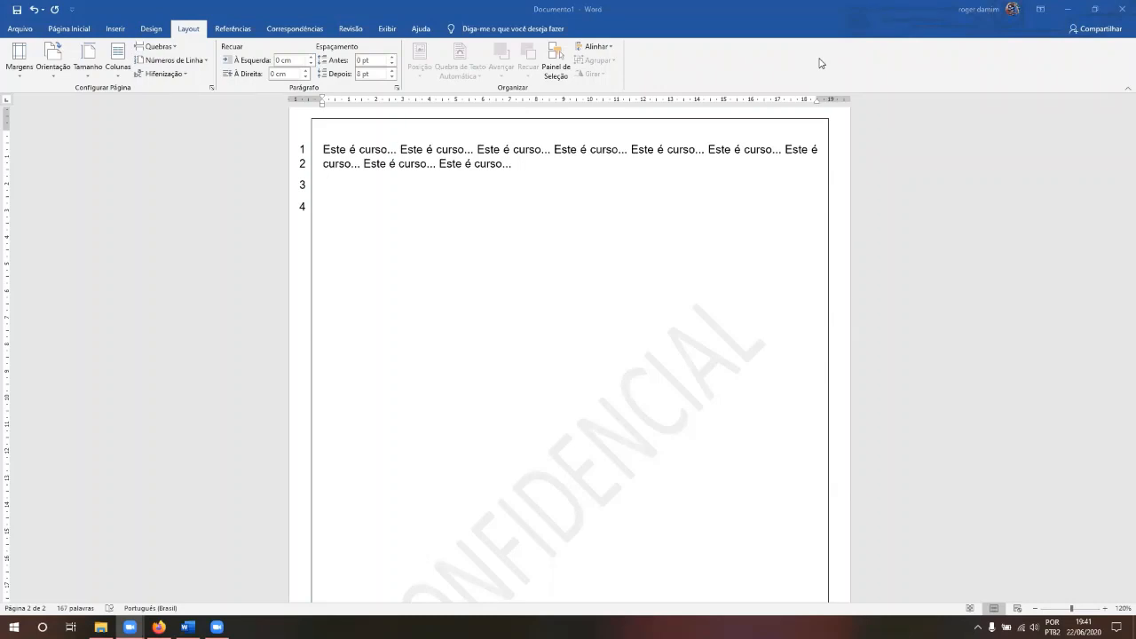
# - Start saving the document and bring up the full Save As dialog for a location on this PC
pyautogui.click(530, 309)
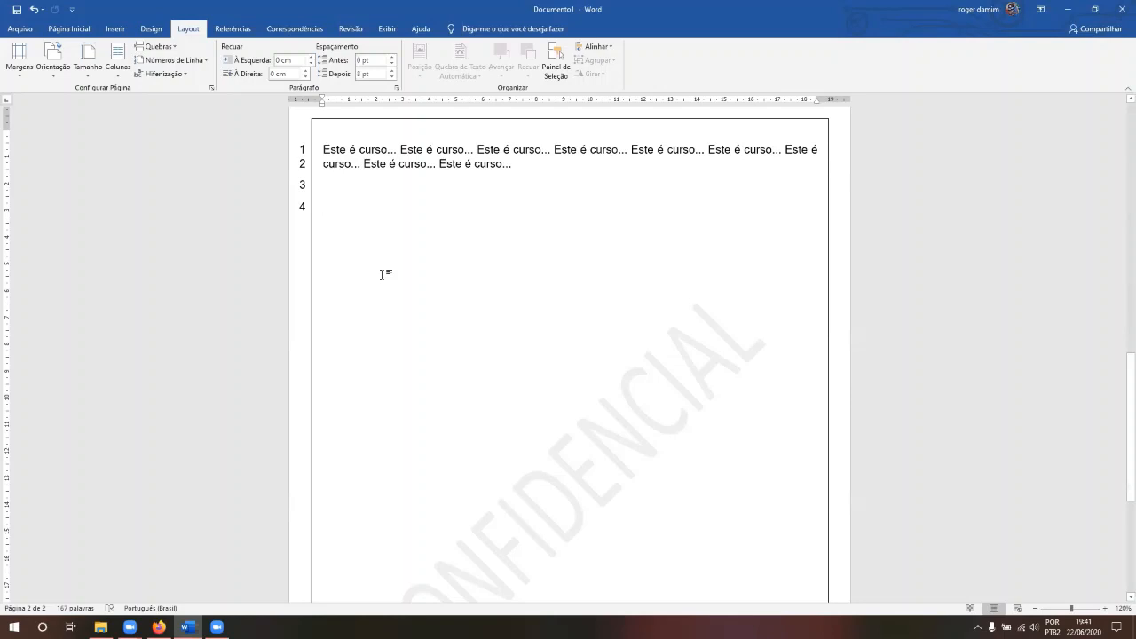
pyautogui.click(21, 30)
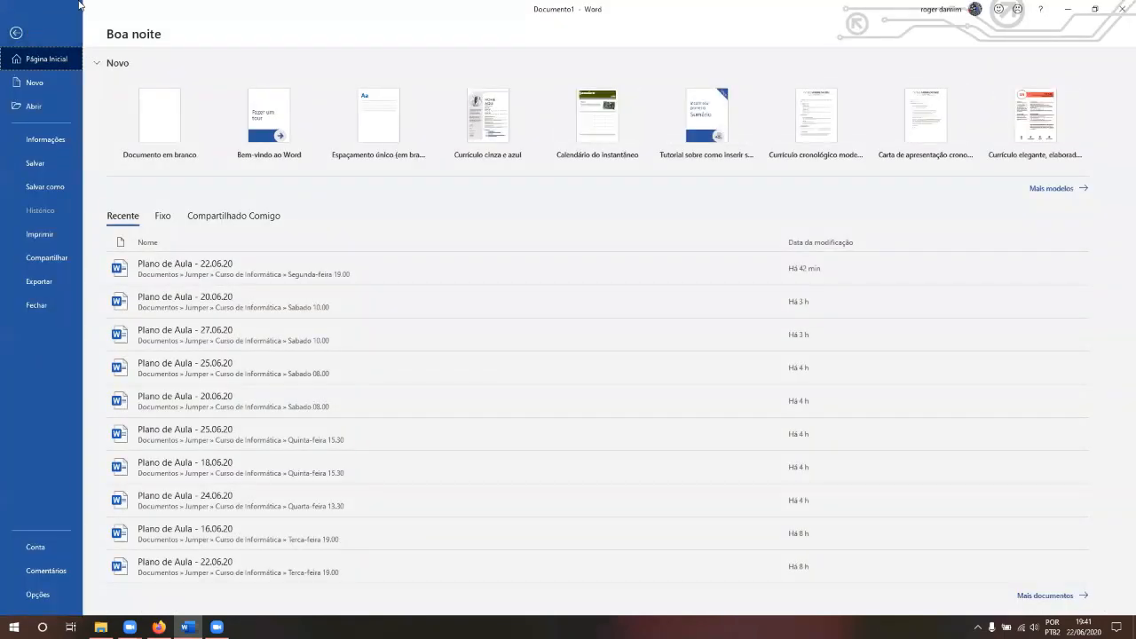
pyautogui.click(17, 33)
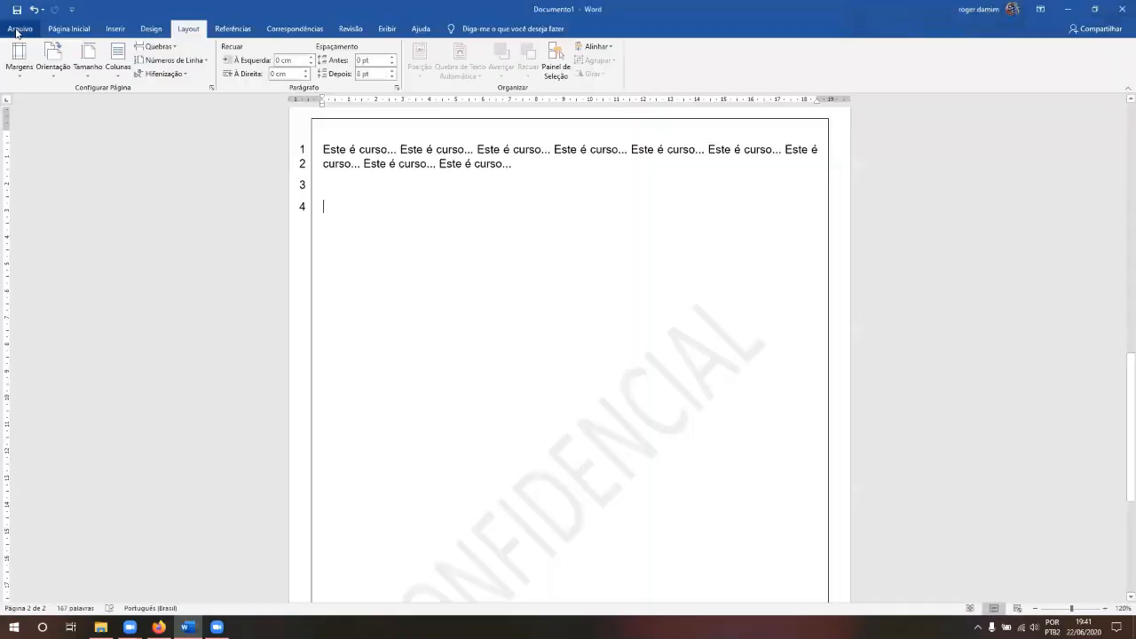
pyautogui.click(17, 31)
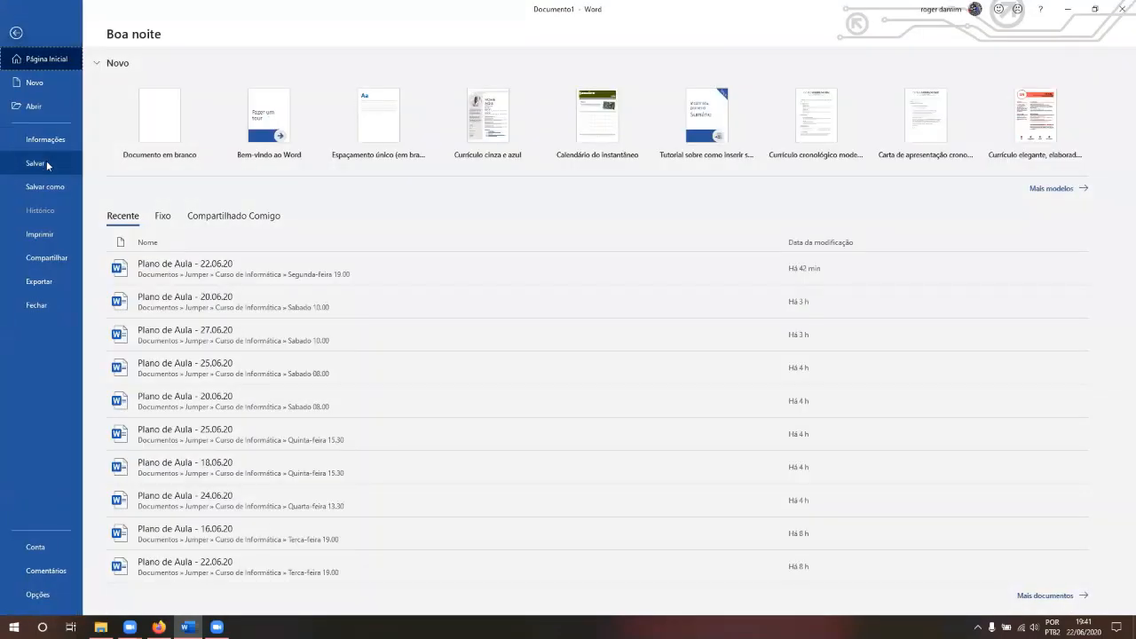
pyautogui.click(46, 161)
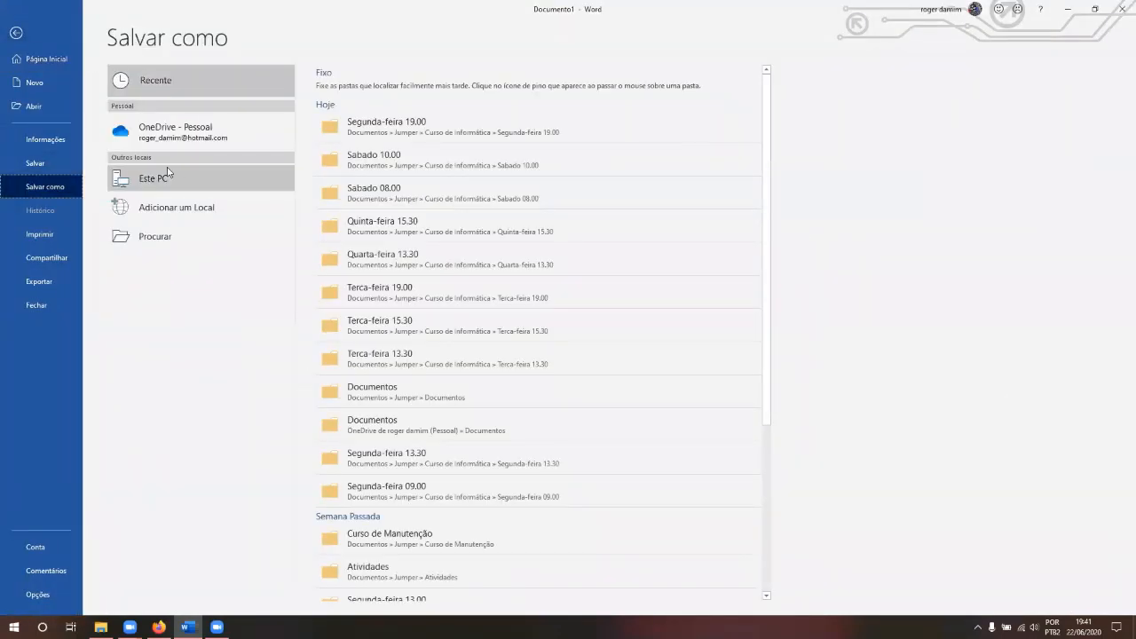
pyautogui.click(191, 234)
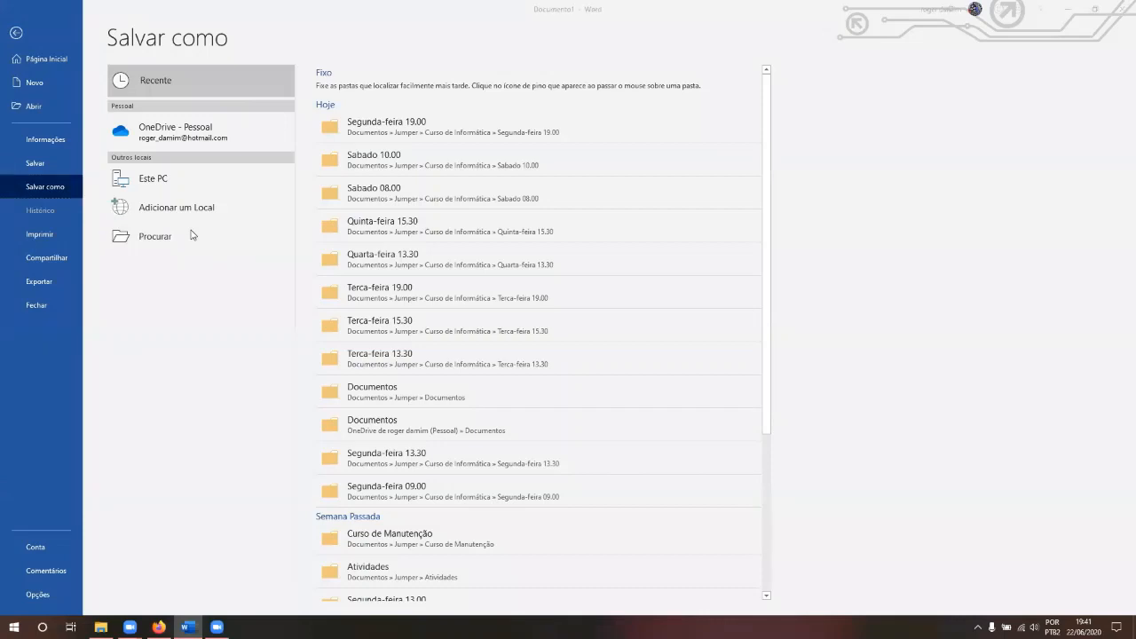
pyautogui.click(182, 182)
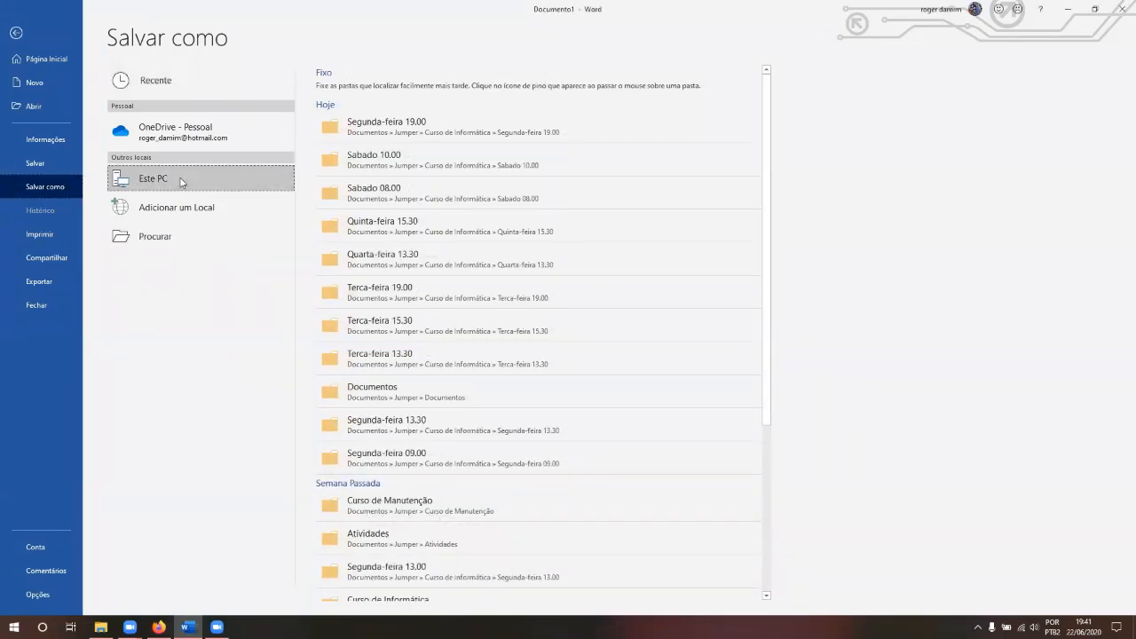
pyautogui.doubleClick(180, 182)
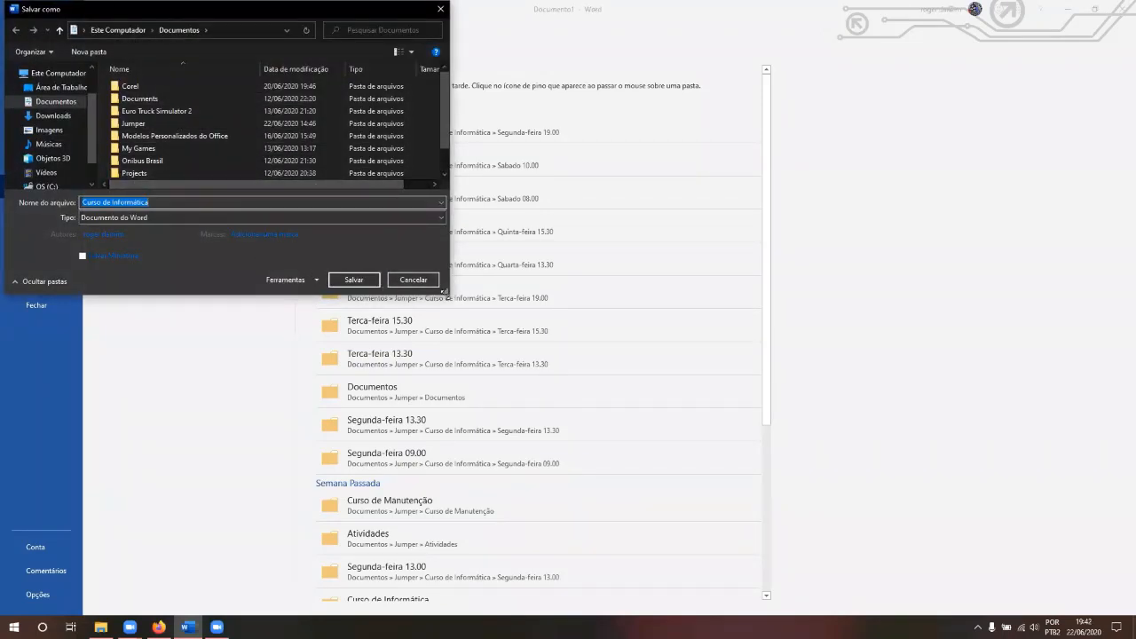
# - Enlarge and reposition the Save As dialog, and choose the desktop folder (Área de Trabalho) as the destination
pyautogui.moveTo(444, 291); pyautogui.dragTo(627, 405)
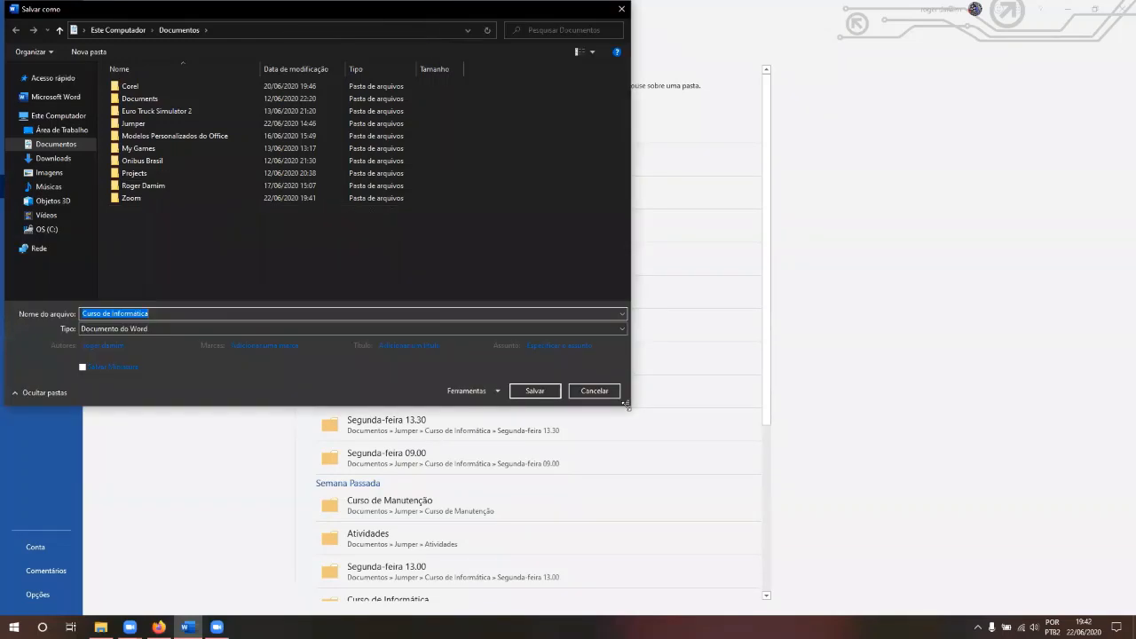
pyautogui.click(56, 130)
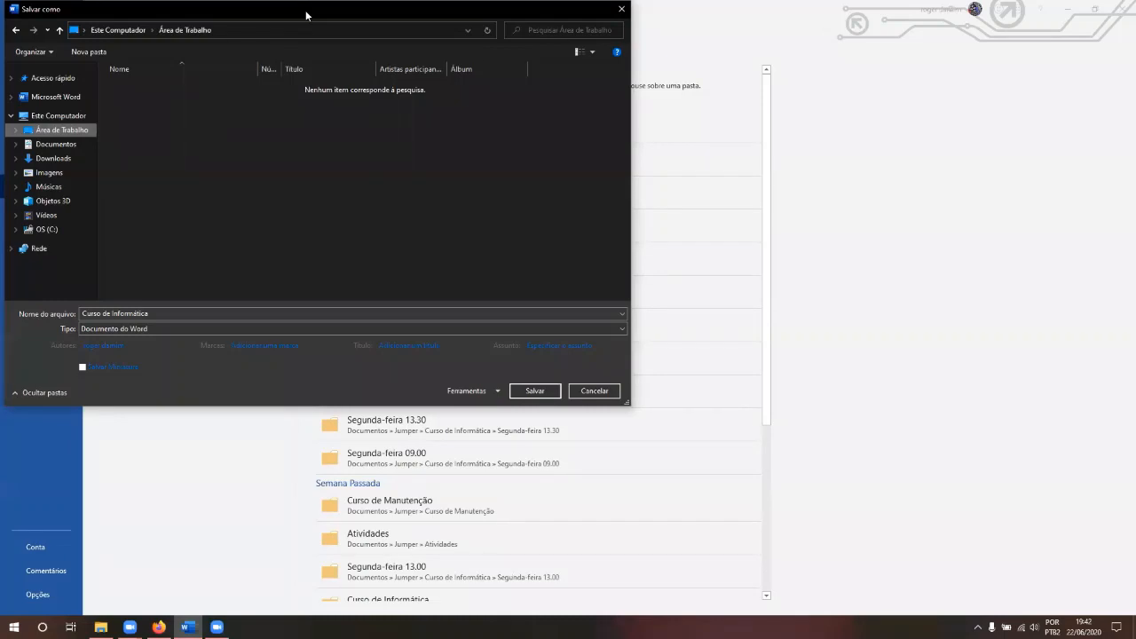
pyautogui.moveTo(306, 16); pyautogui.dragTo(396, 78)
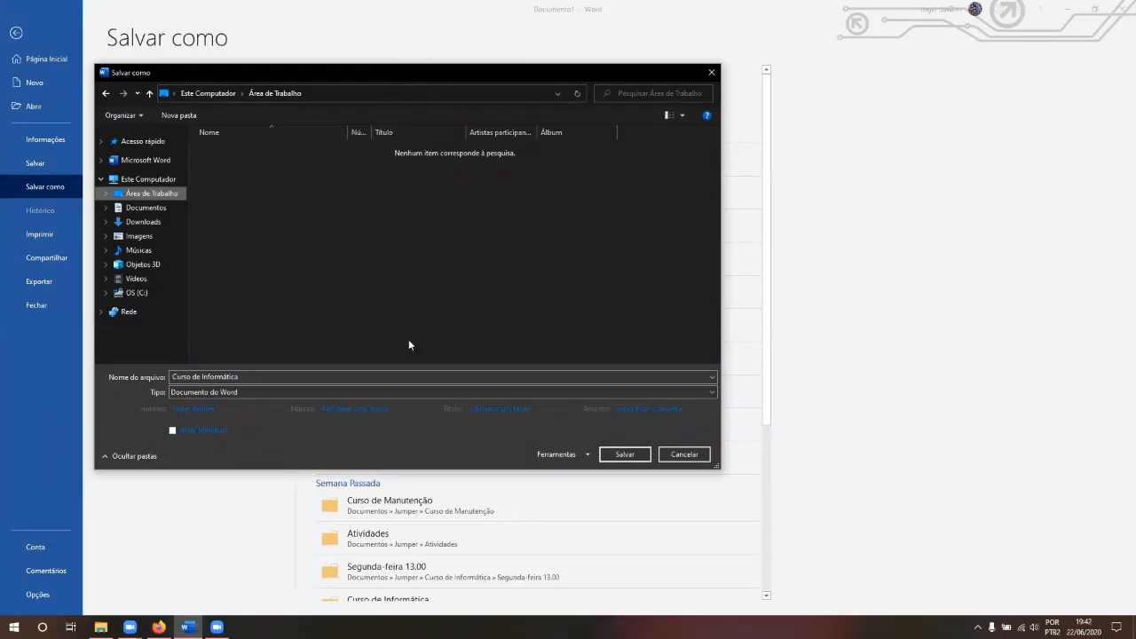
# - Look over the file name and available file types, and set the type to Documento do Word 97-2003
pyautogui.click(268, 376)
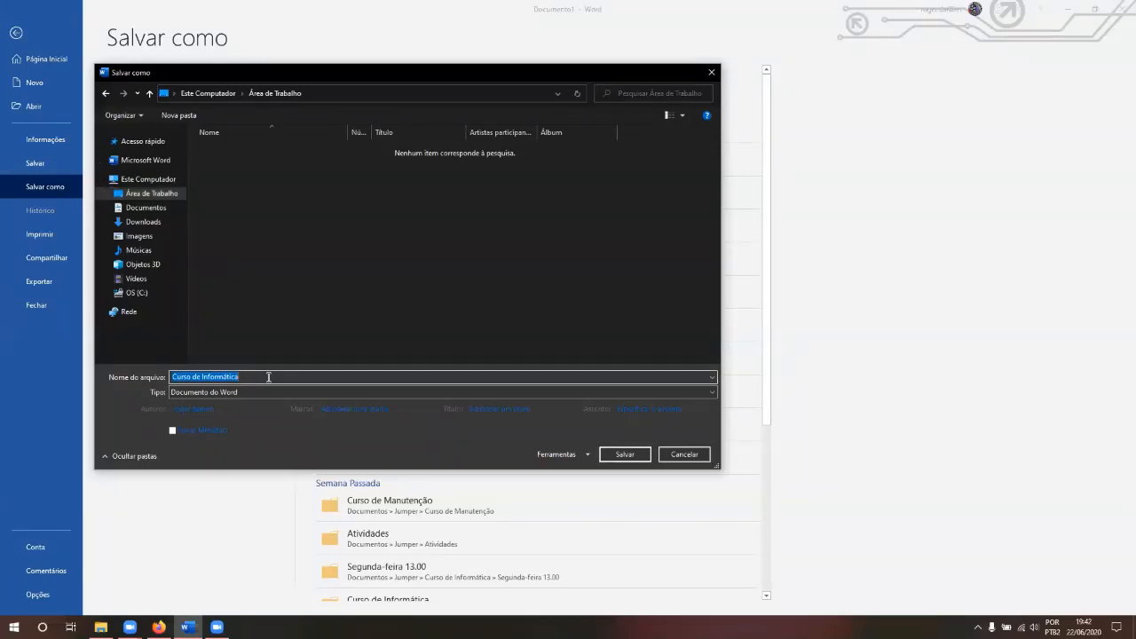
pyautogui.click(268, 376)
pyautogui.click(268, 393)
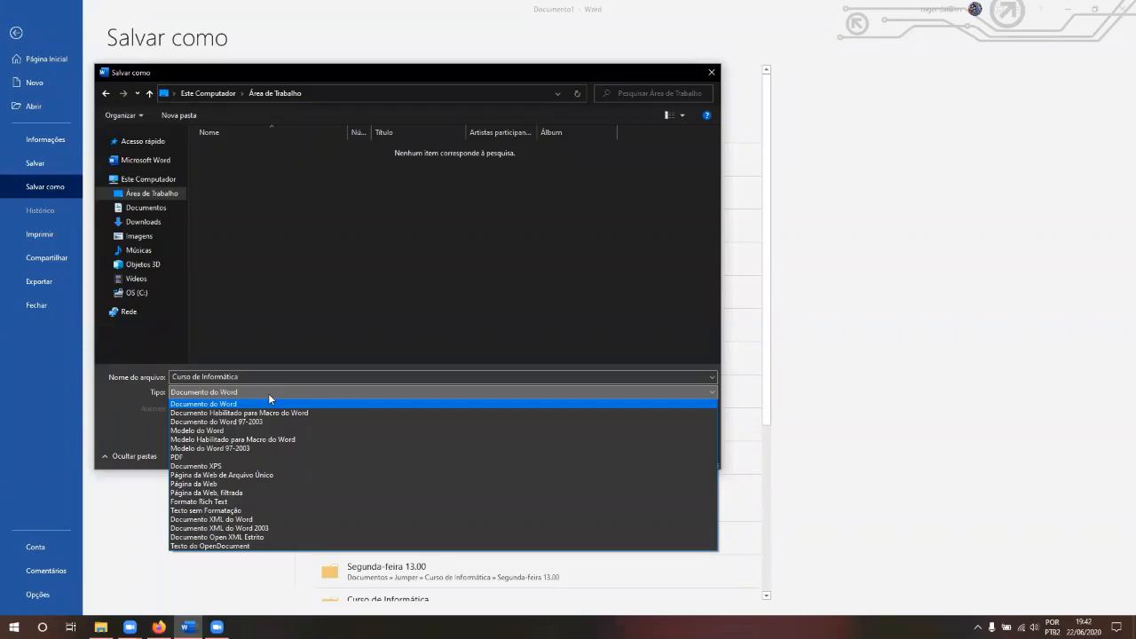
pyautogui.click(485, 134)
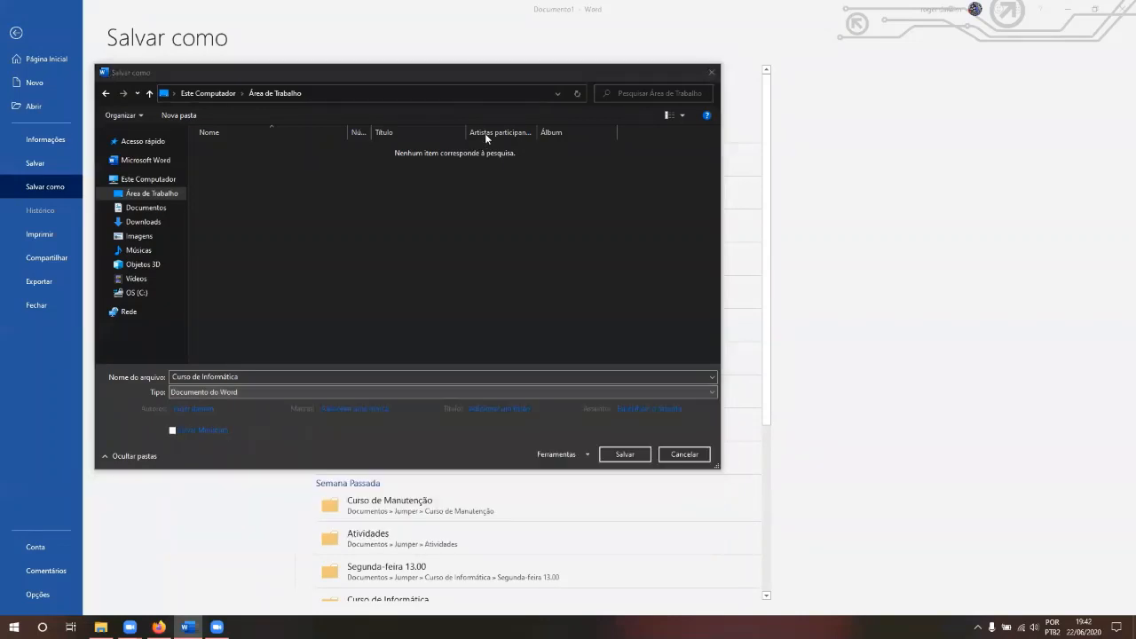
pyautogui.click(420, 391)
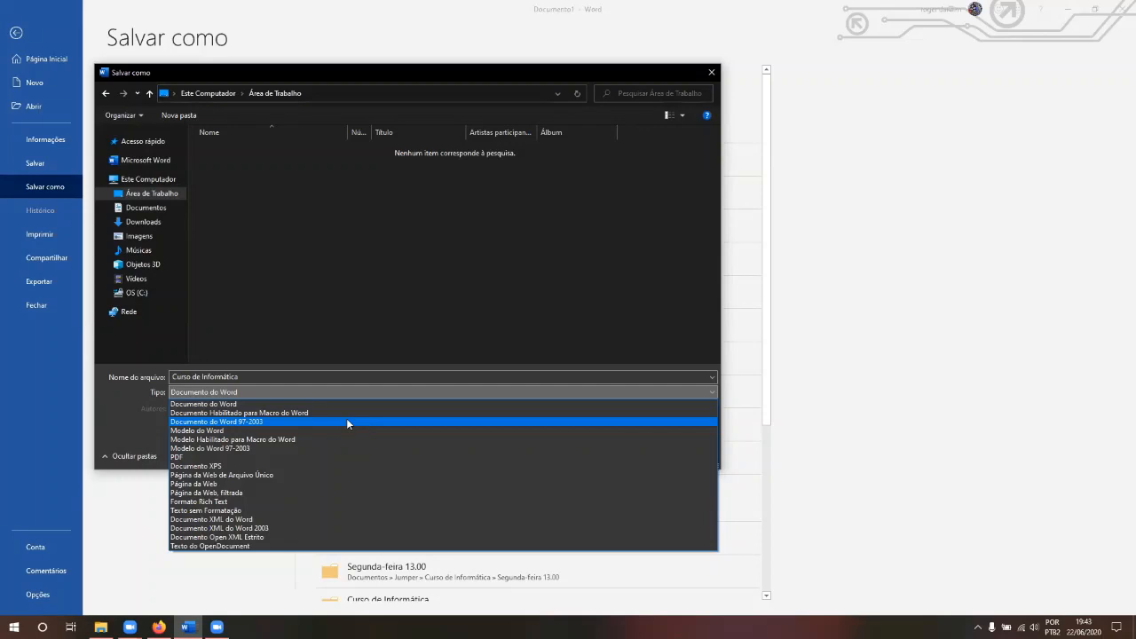
pyautogui.click(347, 420)
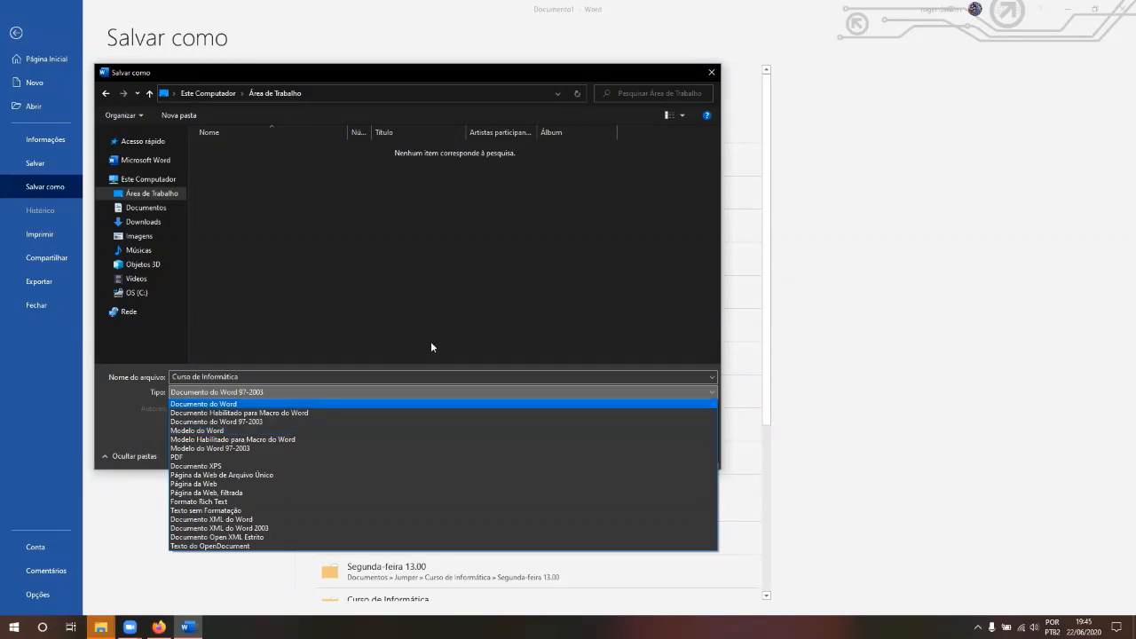
# - Save the document as a Word template (Modelo do Word) named "Curso de Informática Modelo" in Modelos Personalizados do Office
pyautogui.click(227, 432)
pyautogui.click(264, 376)
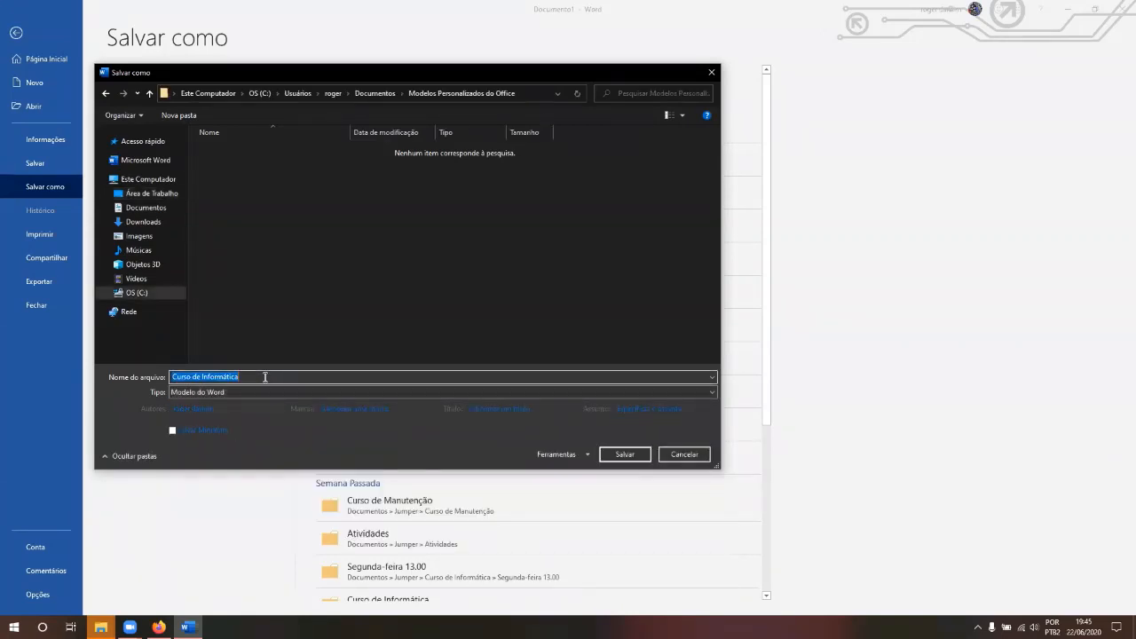
pyautogui.click(265, 376)
pyautogui.write('Modelo')
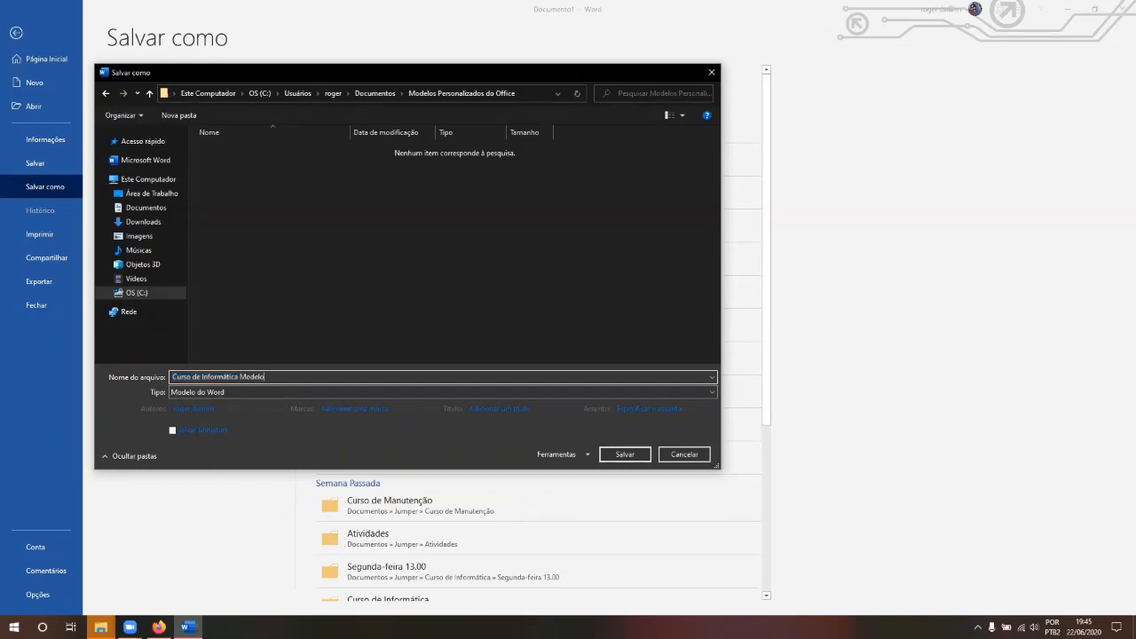
pyautogui.press('Return')
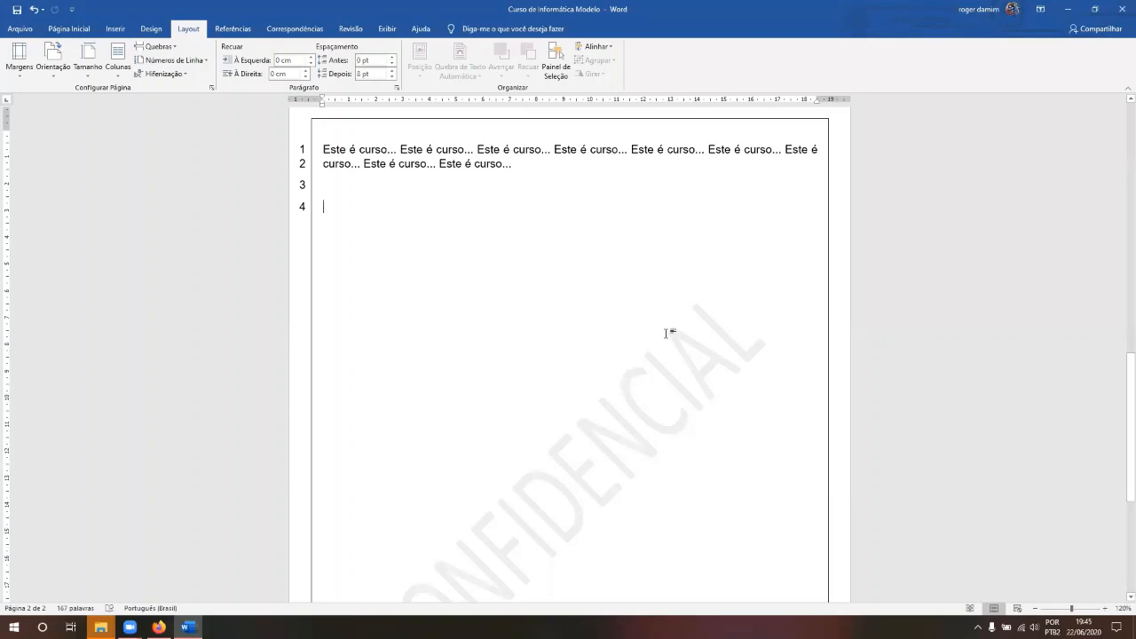
# - Close the saved template document and the open File Explorer window
pyautogui.moveTo(1122, 388); pyautogui.dragTo(1121, 123)
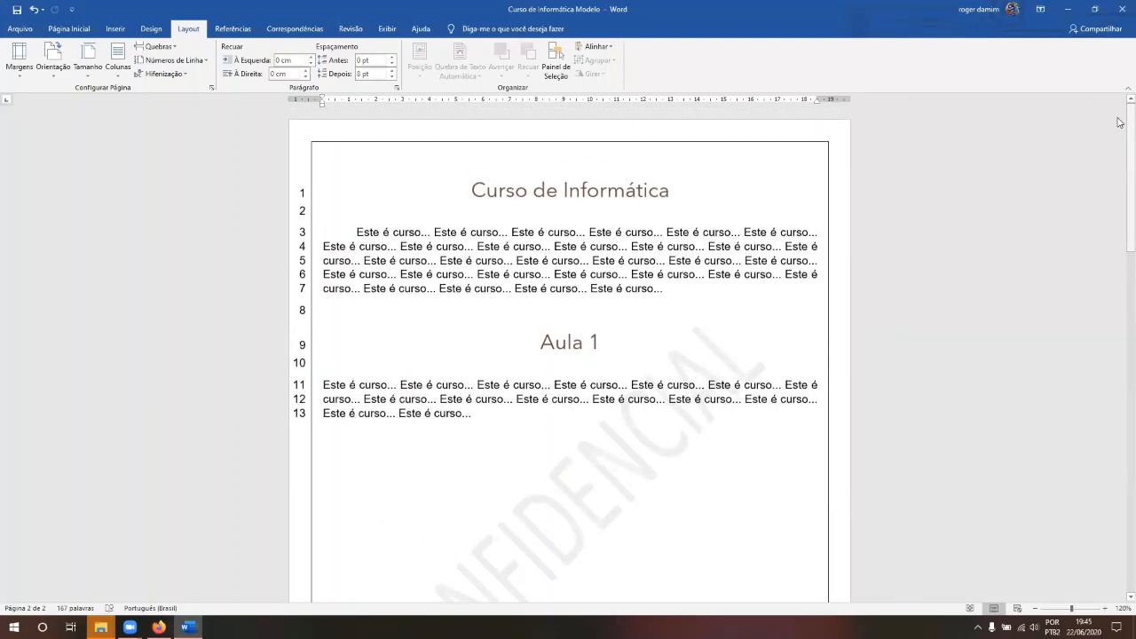
pyautogui.click(1121, 8)
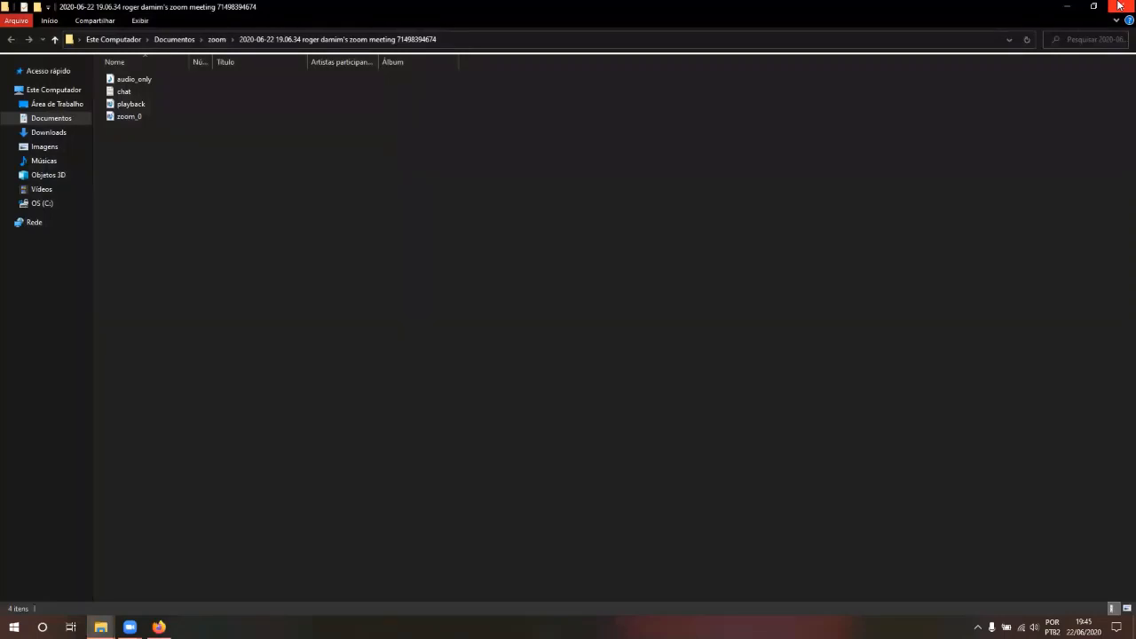
pyautogui.click(1120, 6)
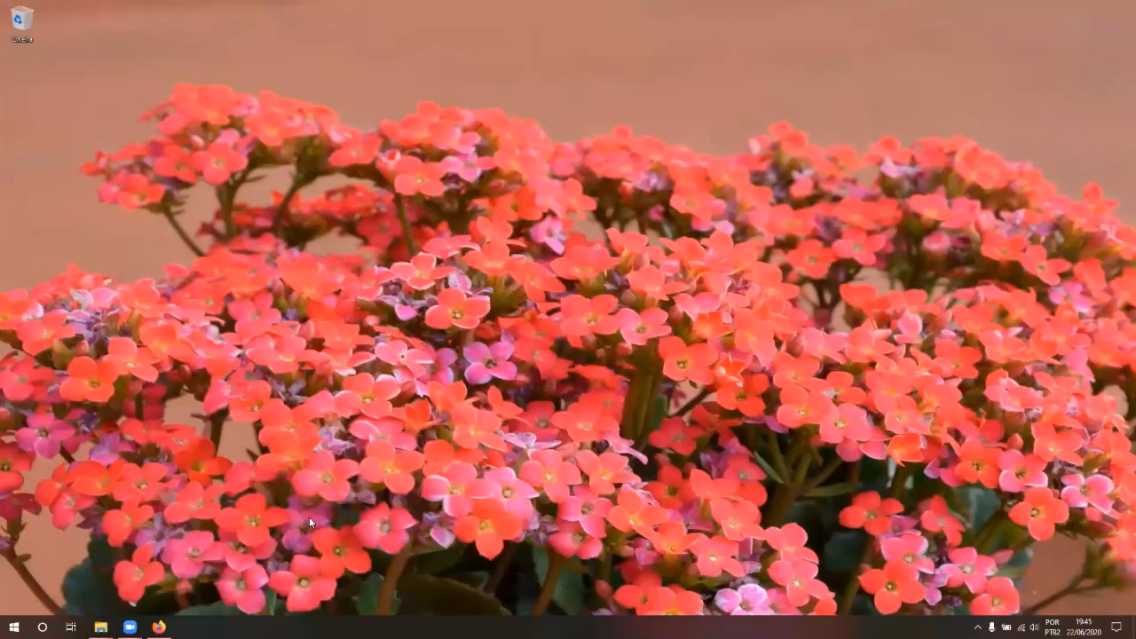
# - Launch Word and open "Curso de Informática Modelo" from the recent files
pyautogui.press('super')
pyautogui.write('word')
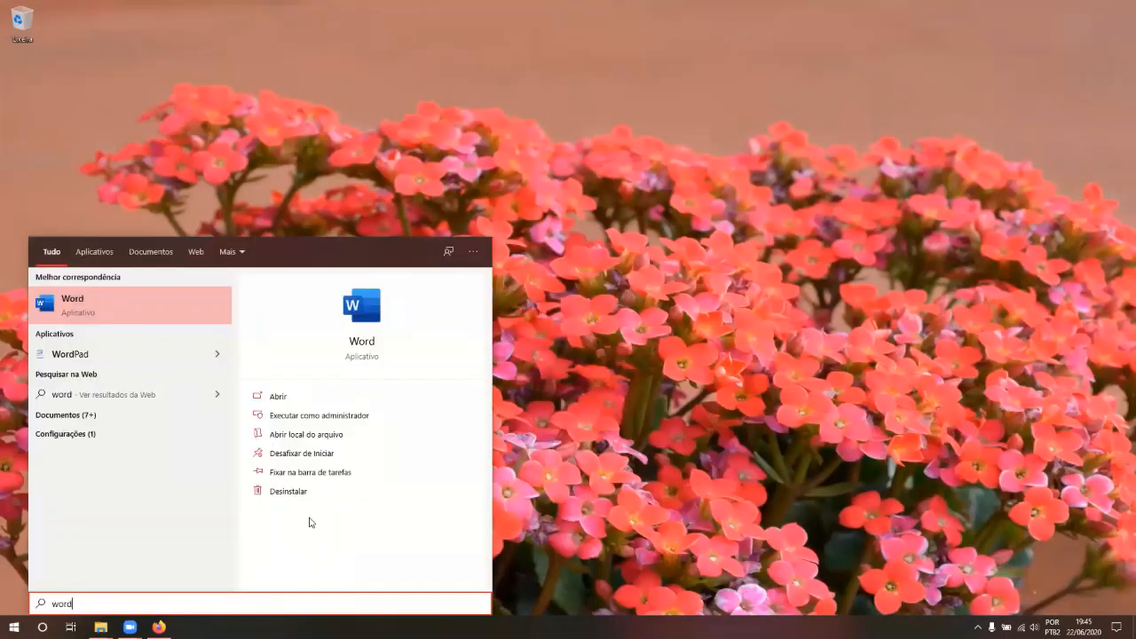
pyautogui.press('Return')
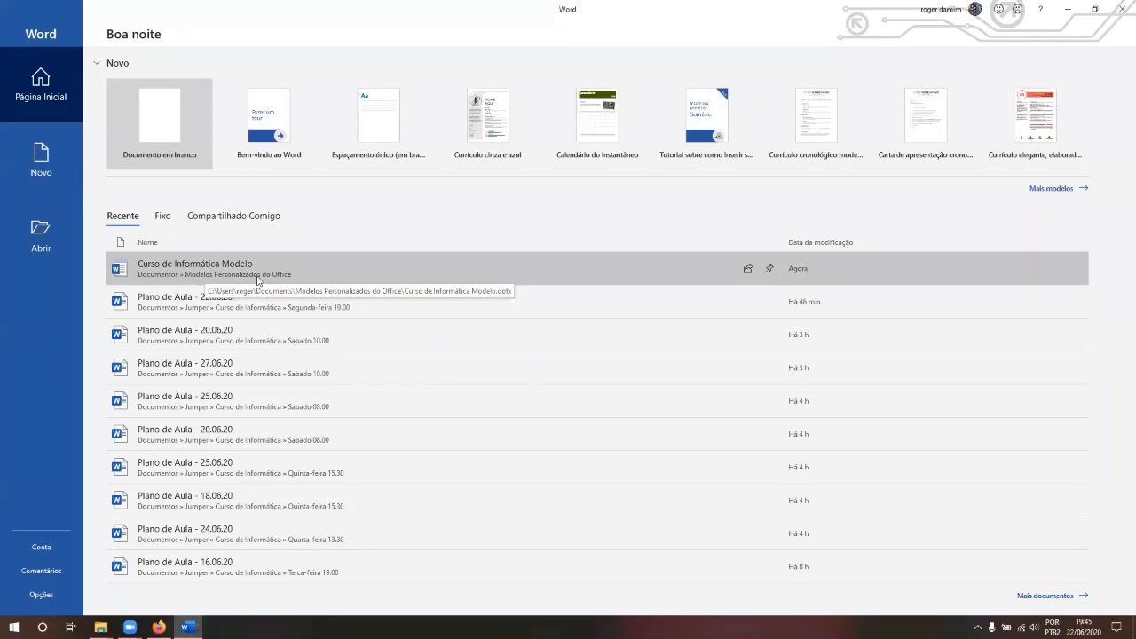
pyautogui.click(184, 274)
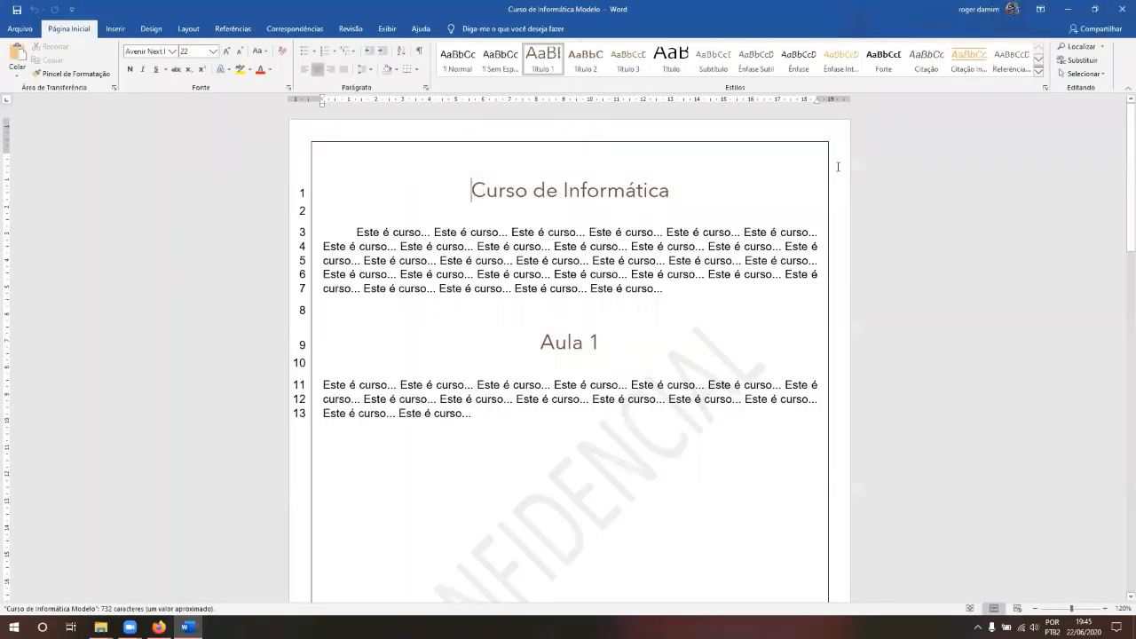
# - Place the "Curso de Informática Modelo" file from Documentos > Modelos Personalizados do Office on the desktop, and close its open Word window
pyautogui.press('super+e')
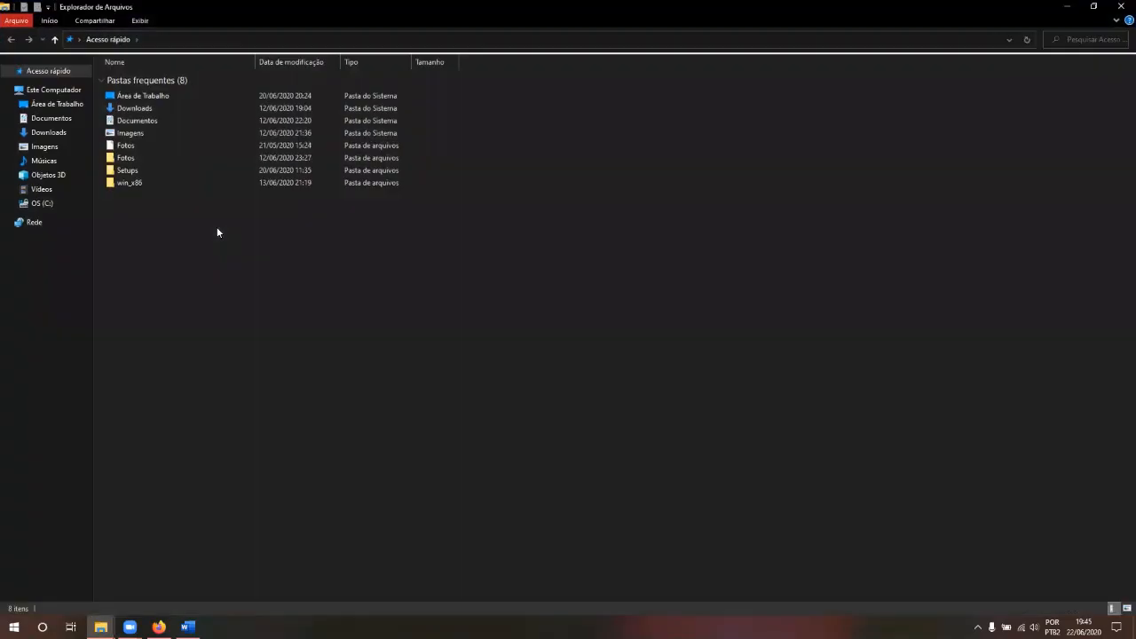
pyautogui.click(35, 118)
pyautogui.doubleClick(140, 124)
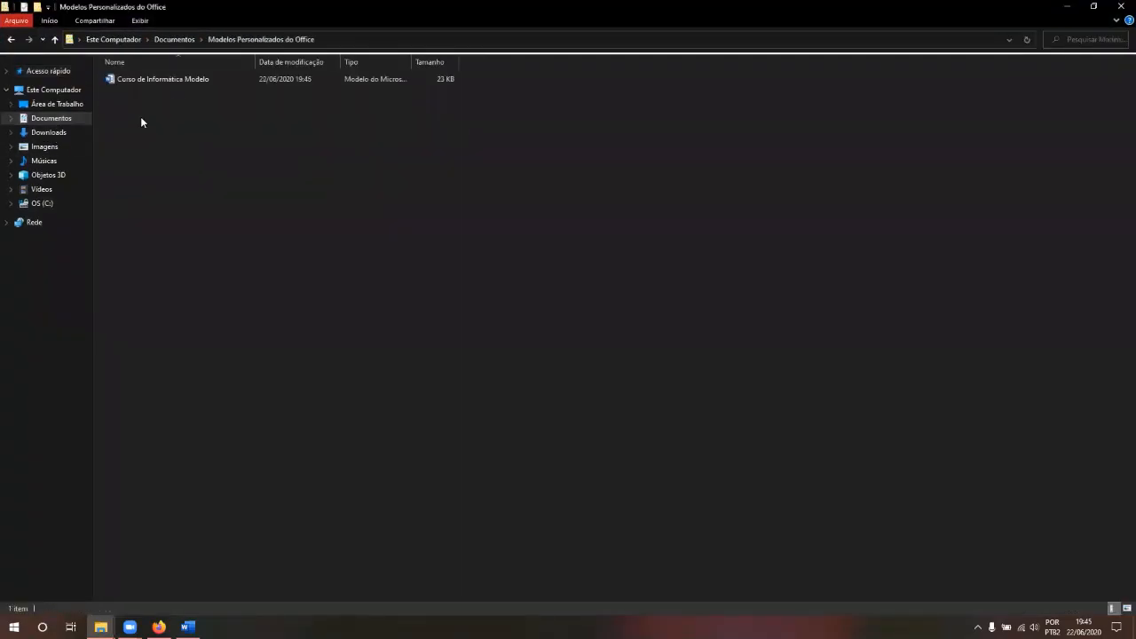
pyautogui.click(147, 79)
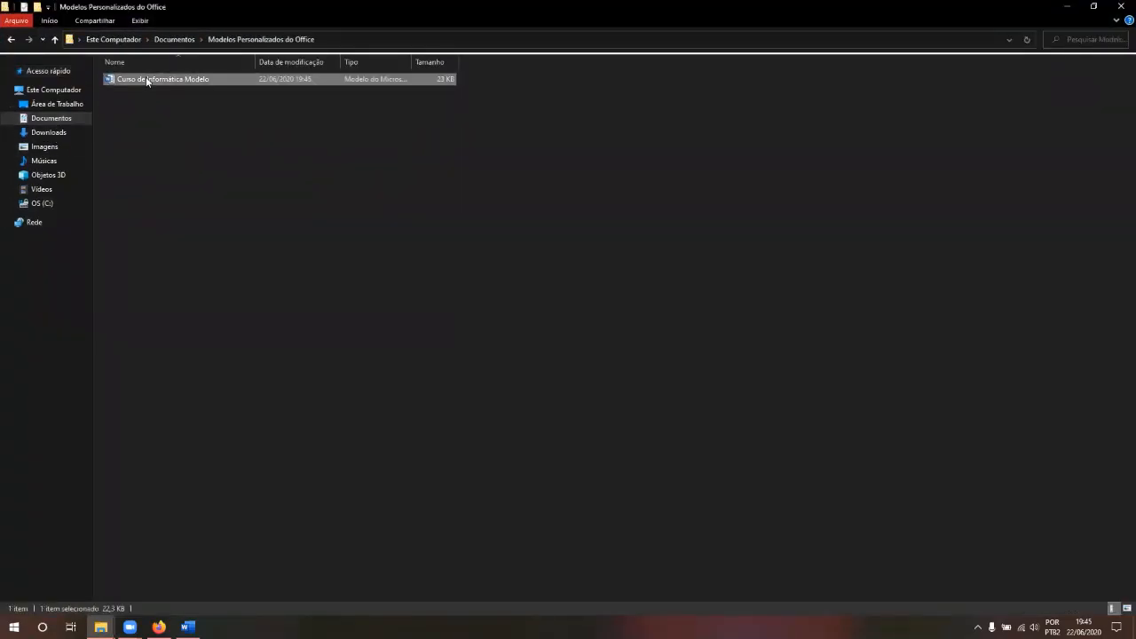
pyautogui.press('super+d')
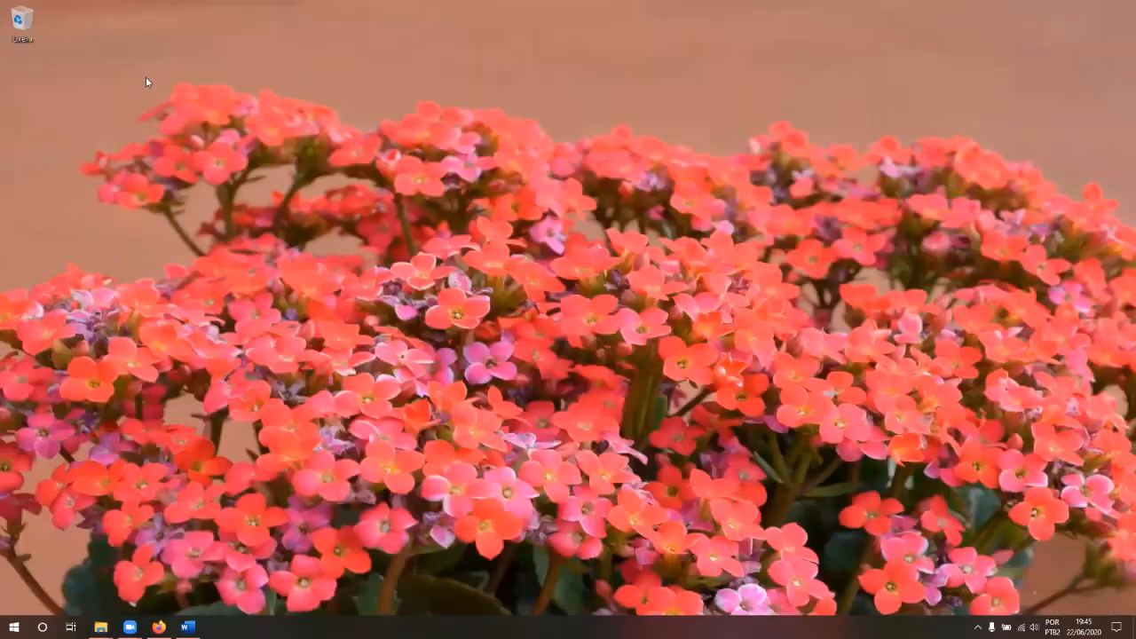
pyautogui.click(187, 627)
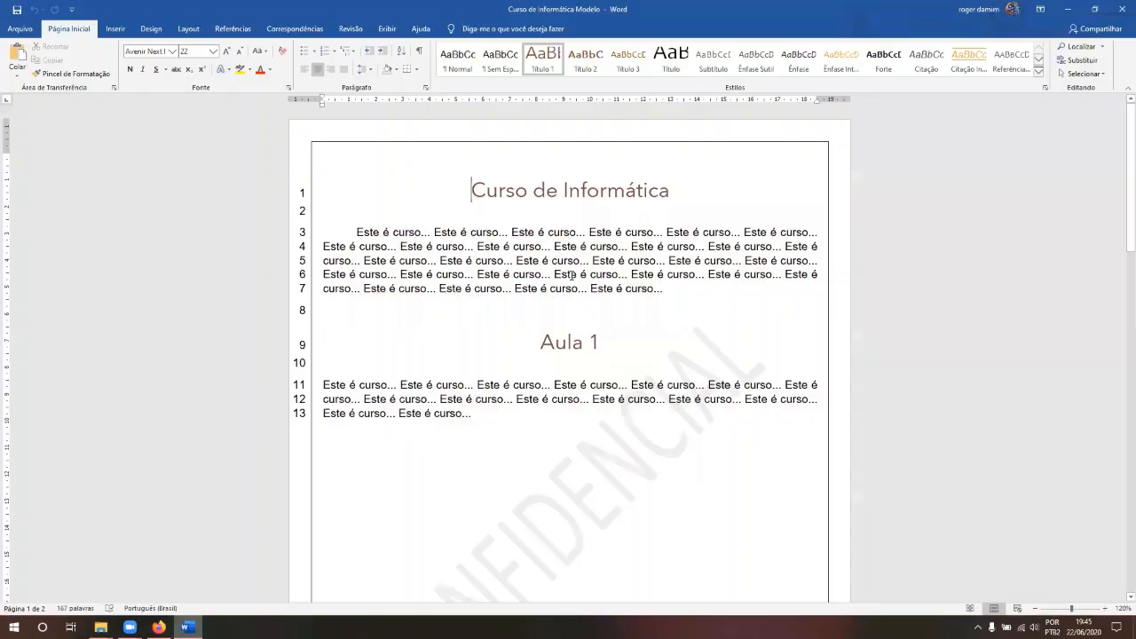
pyautogui.click(1122, 8)
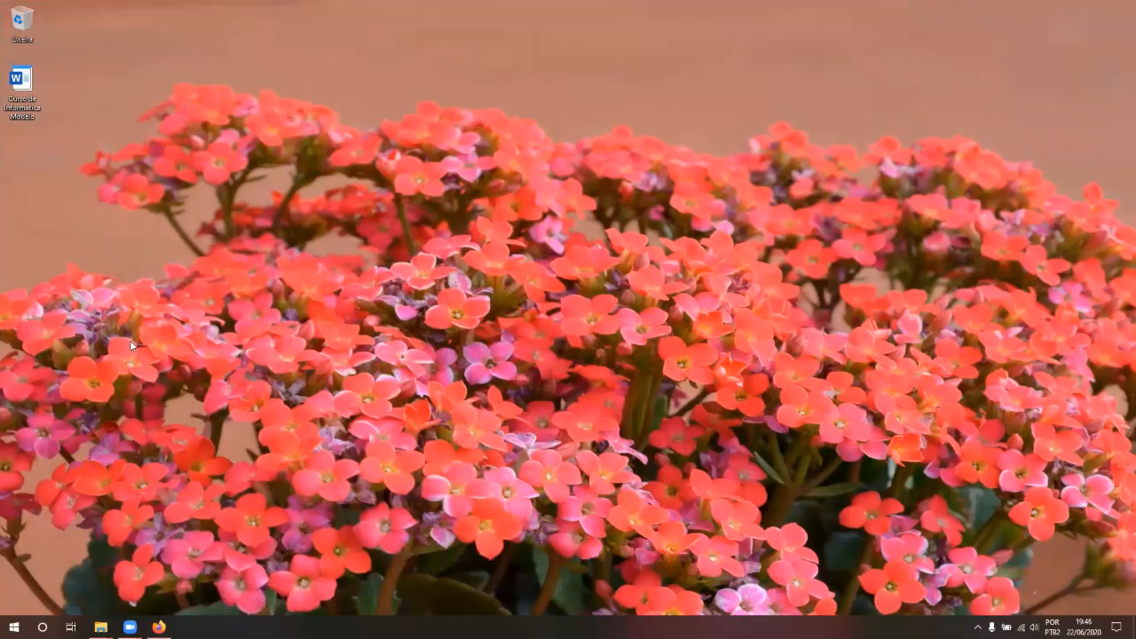
# - Create a new document from the "Curso de Informática Modelo" template on the desktop and delete all of its text
pyautogui.doubleClick(29, 91)
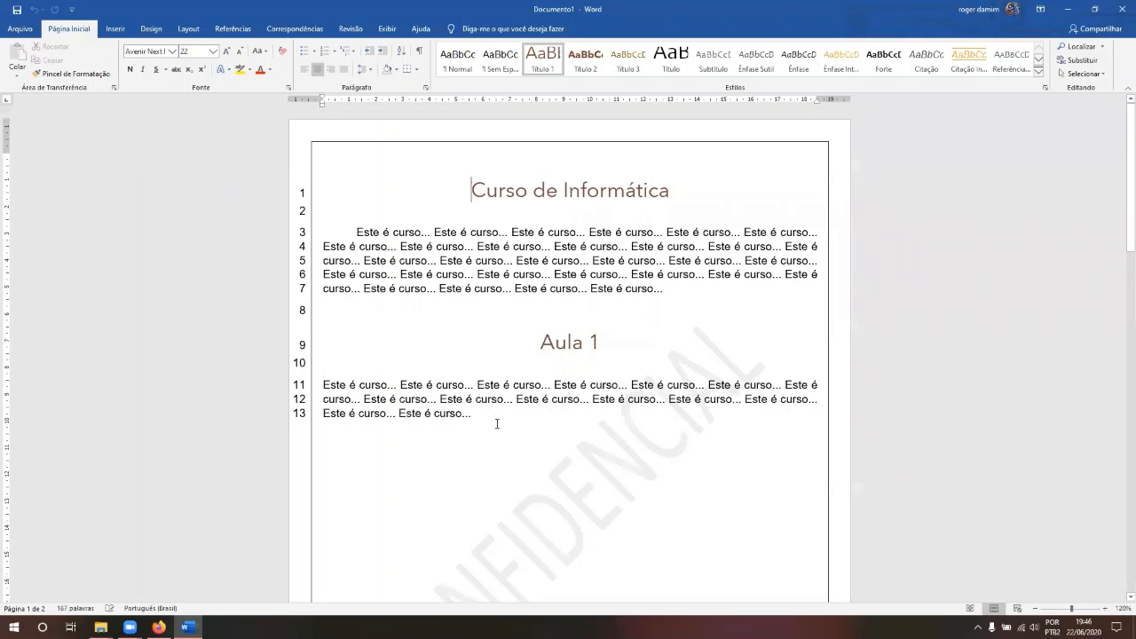
pyautogui.hotkey('ctrl', 'a')
pyautogui.press('Delete')
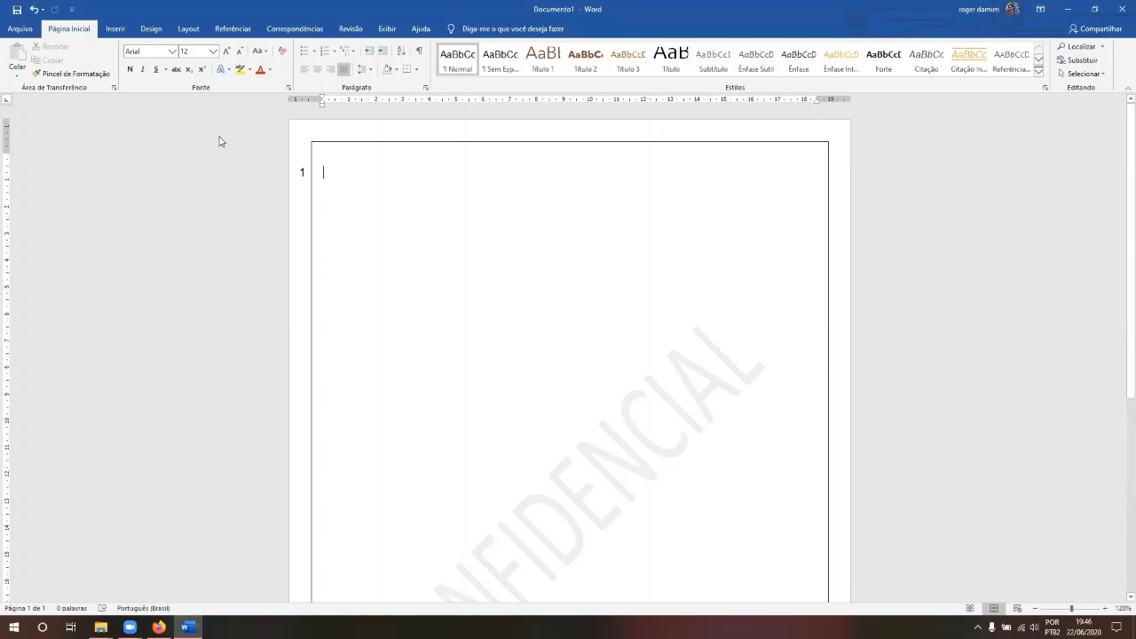
# - Start saving the blank document, enter "Documento alterado" as its file name and show more save locations
pyautogui.click(17, 11)
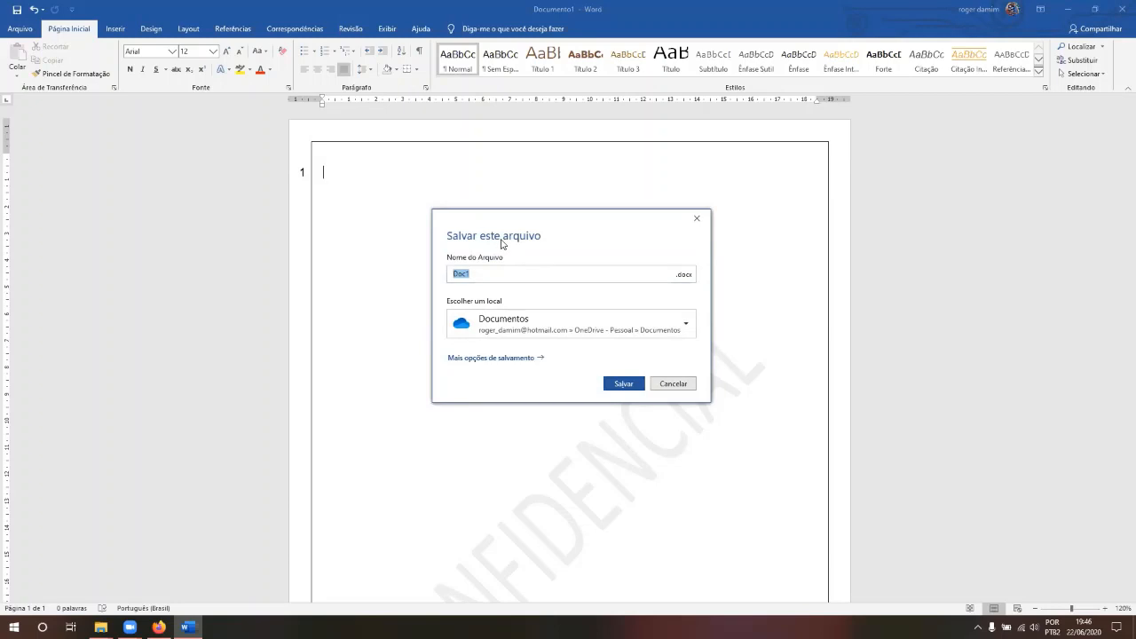
pyautogui.write('Dou')
pyautogui.write('umento al')
pyautogui.write('terado')
pyautogui.click(548, 331)
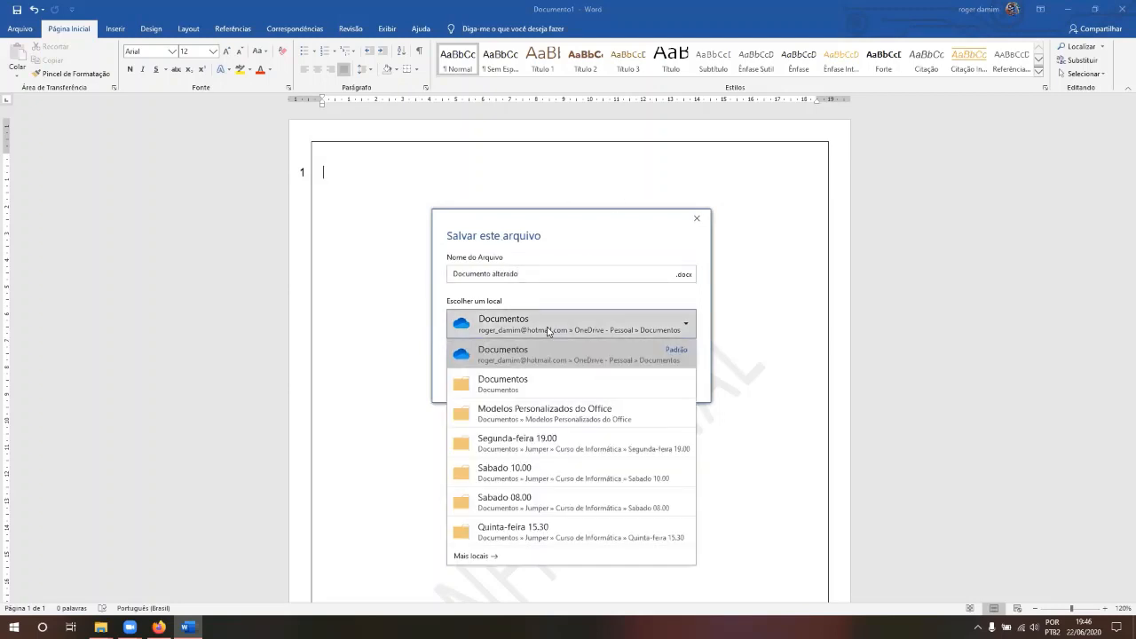
pyautogui.click(468, 558)
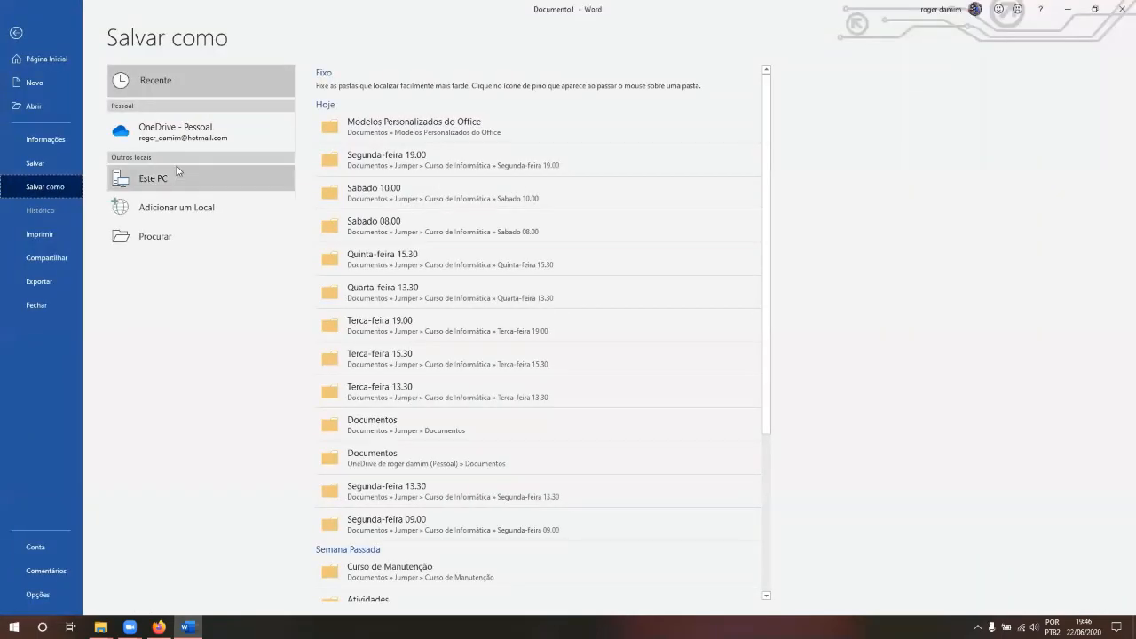
# - Save the document as Doc1 in Área de Trabalho on this PC, using the Documento do Word type, and close it
pyautogui.click(176, 172)
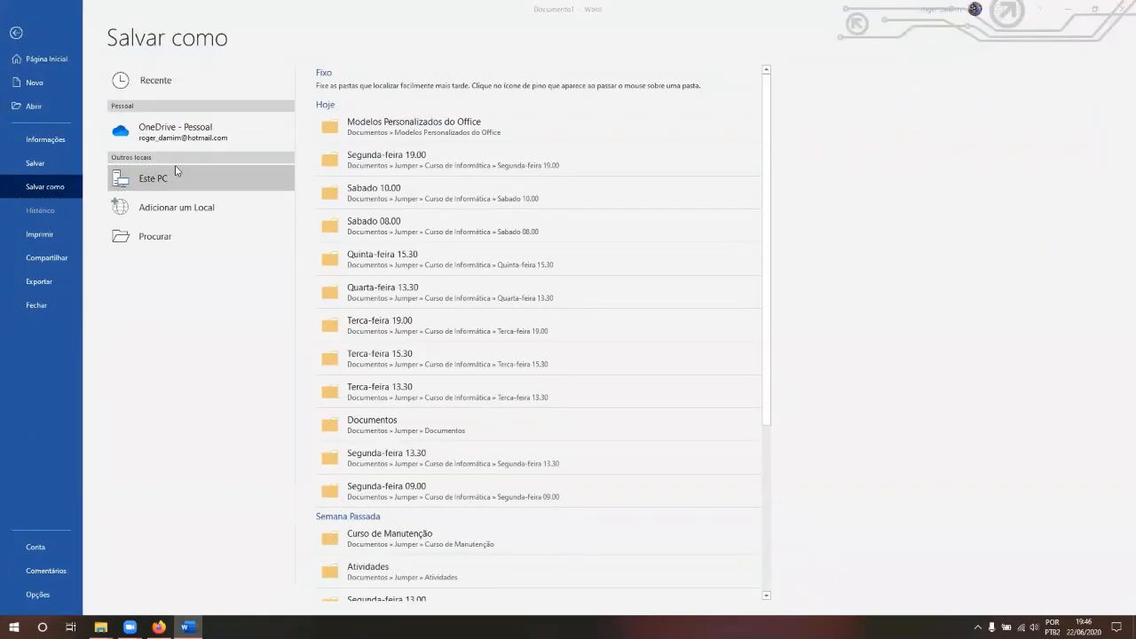
pyautogui.click(177, 171)
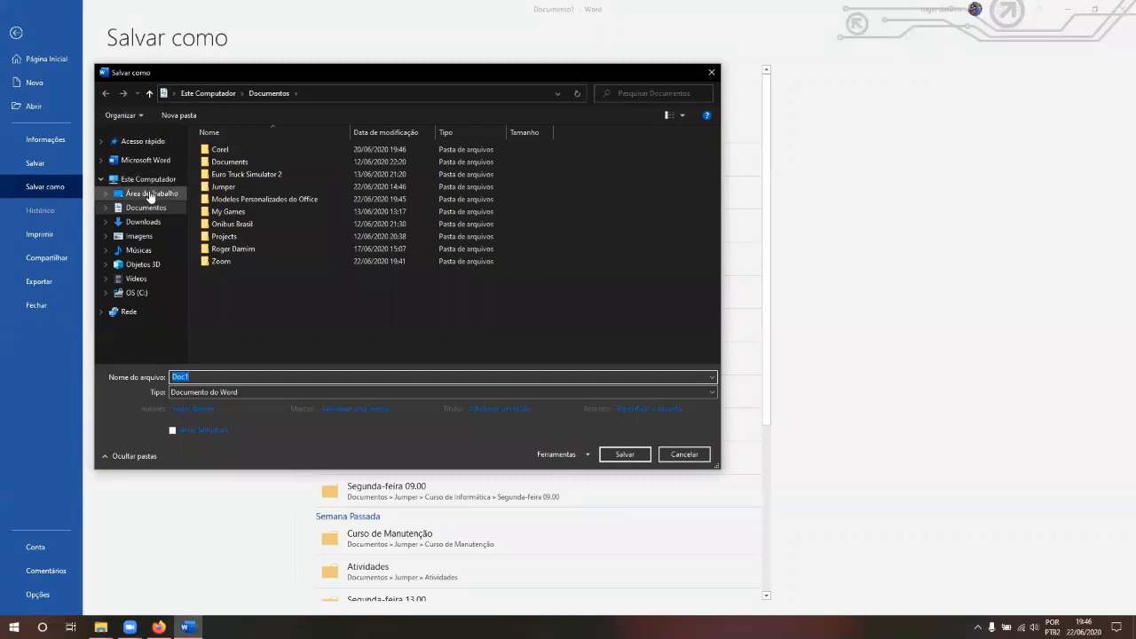
pyautogui.click(151, 195)
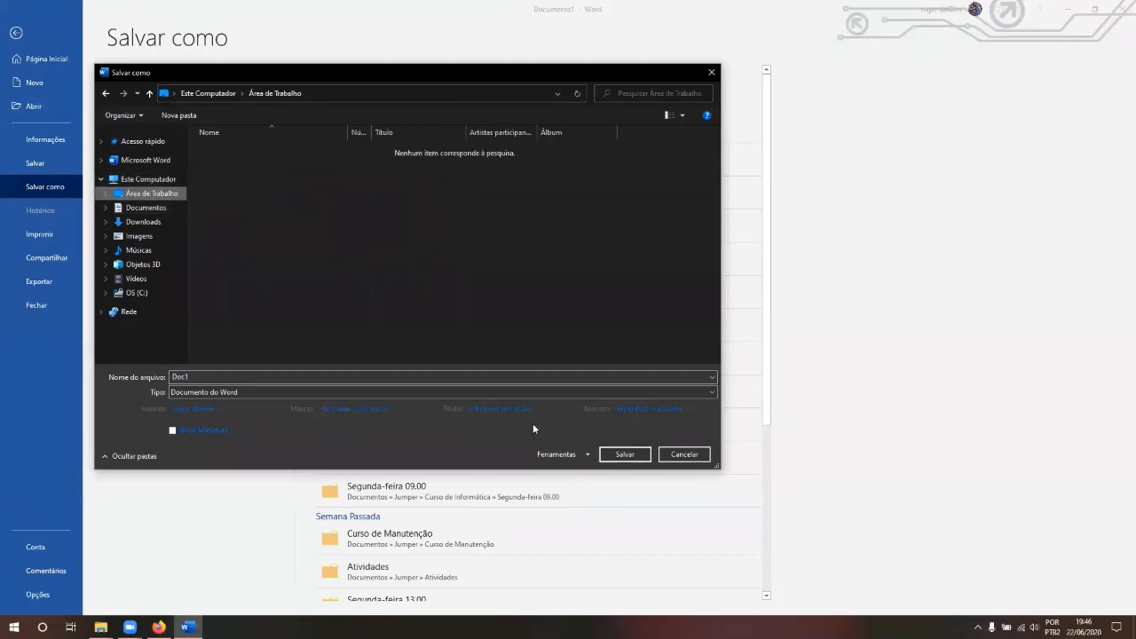
pyautogui.click(459, 394)
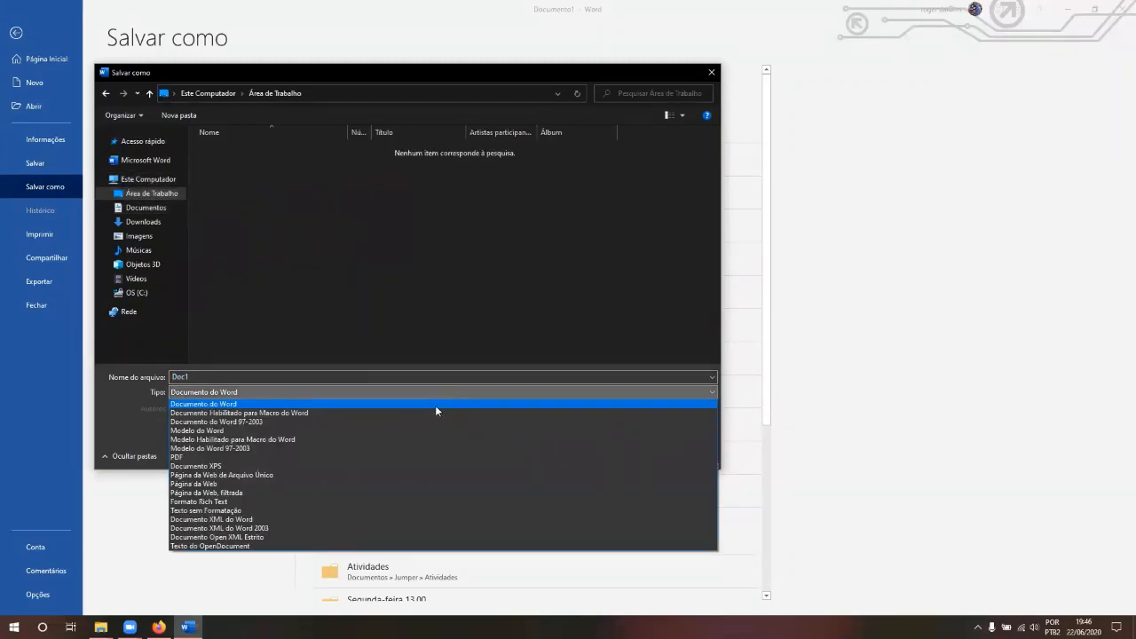
pyautogui.click(435, 405)
pyautogui.click(625, 454)
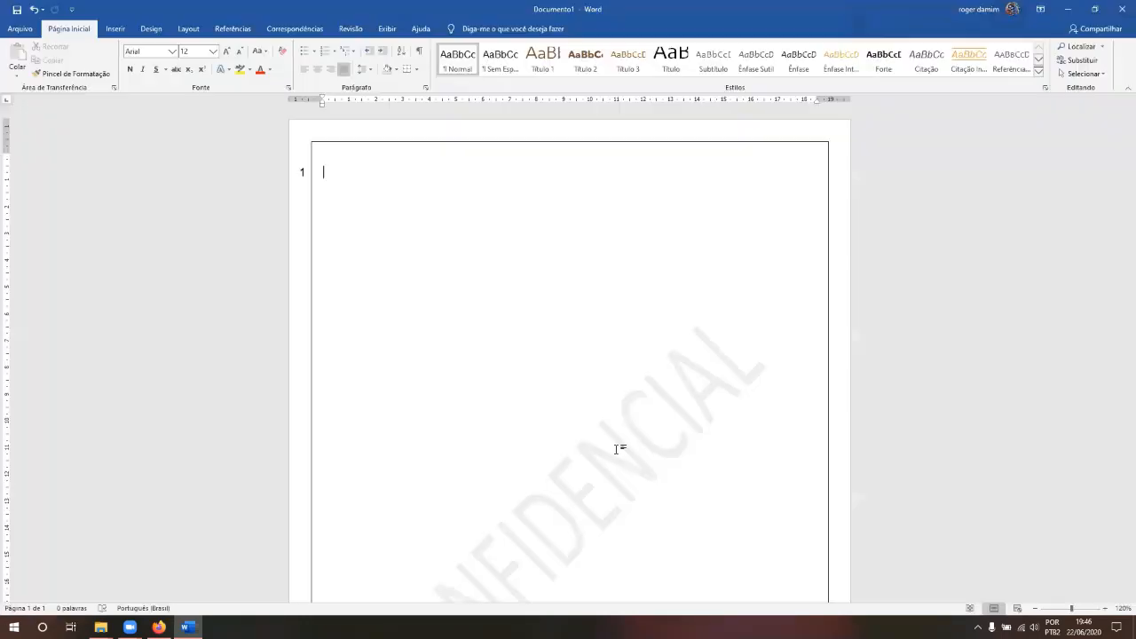
pyautogui.click(1121, 5)
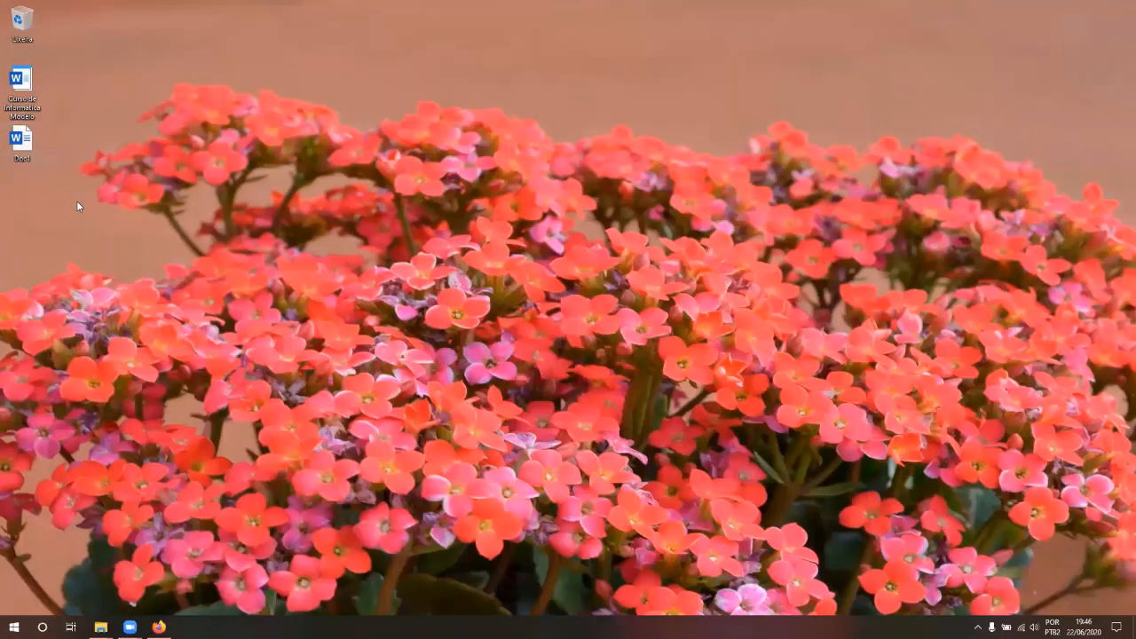
# - View a new document from the "Curso de Informática Modelo" template and the saved Doc1 from the desktop, closing each one
pyautogui.doubleClick(25, 98)
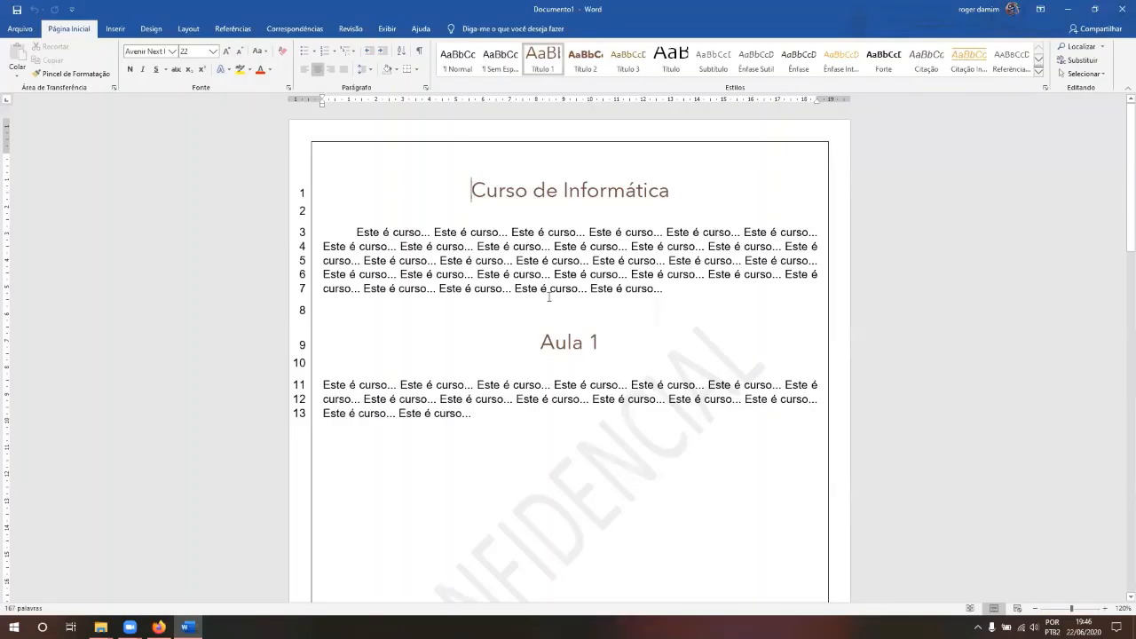
pyautogui.click(1121, 9)
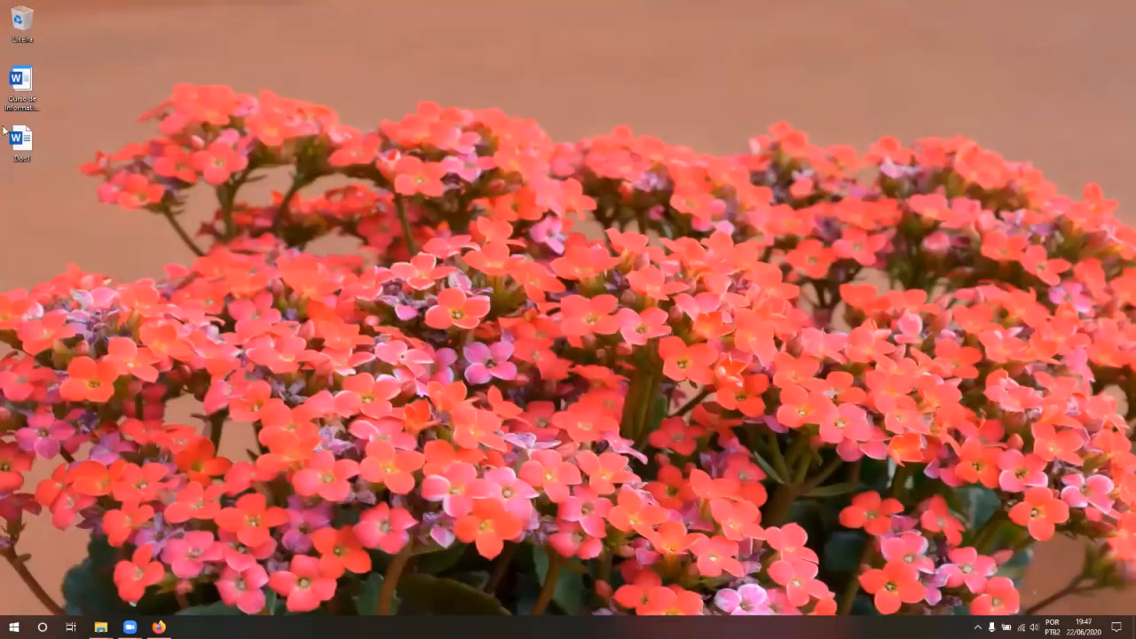
pyautogui.doubleClick(25, 151)
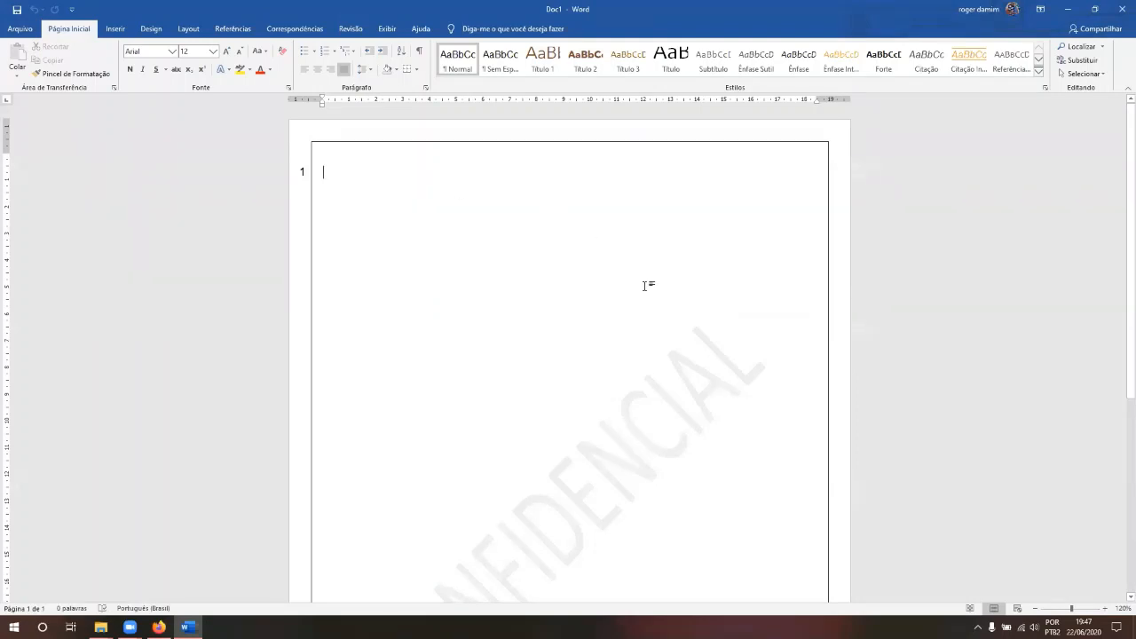
pyautogui.click(1120, 6)
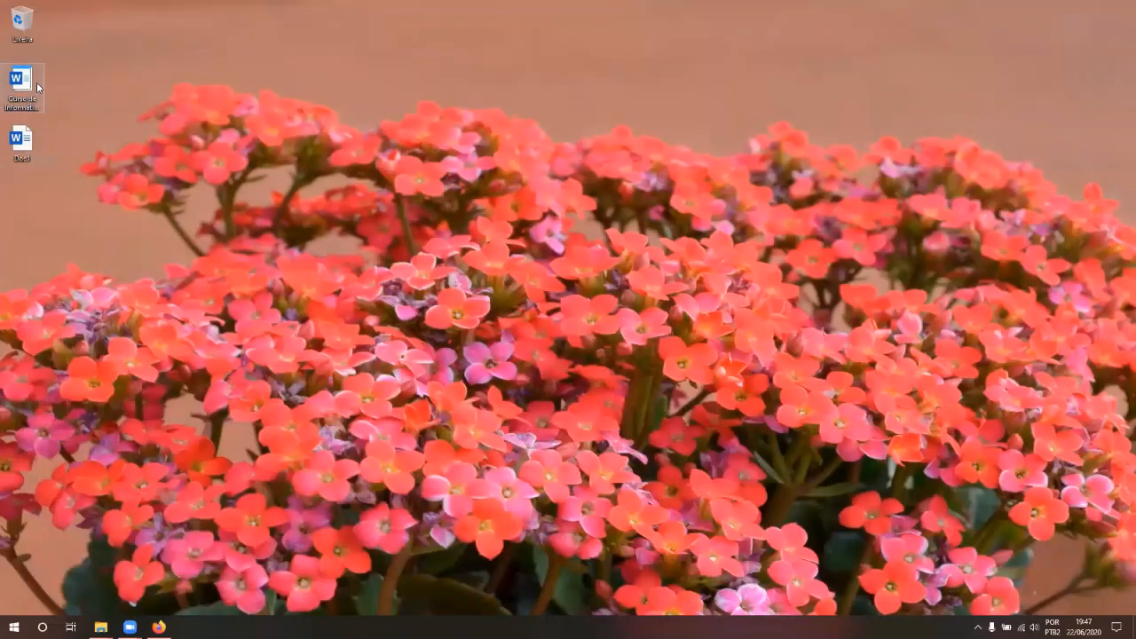
# - Create a new document from the "Curso de Informática Modelo" template on the desktop and check its save prompt without saving
pyautogui.doubleClick(18, 100)
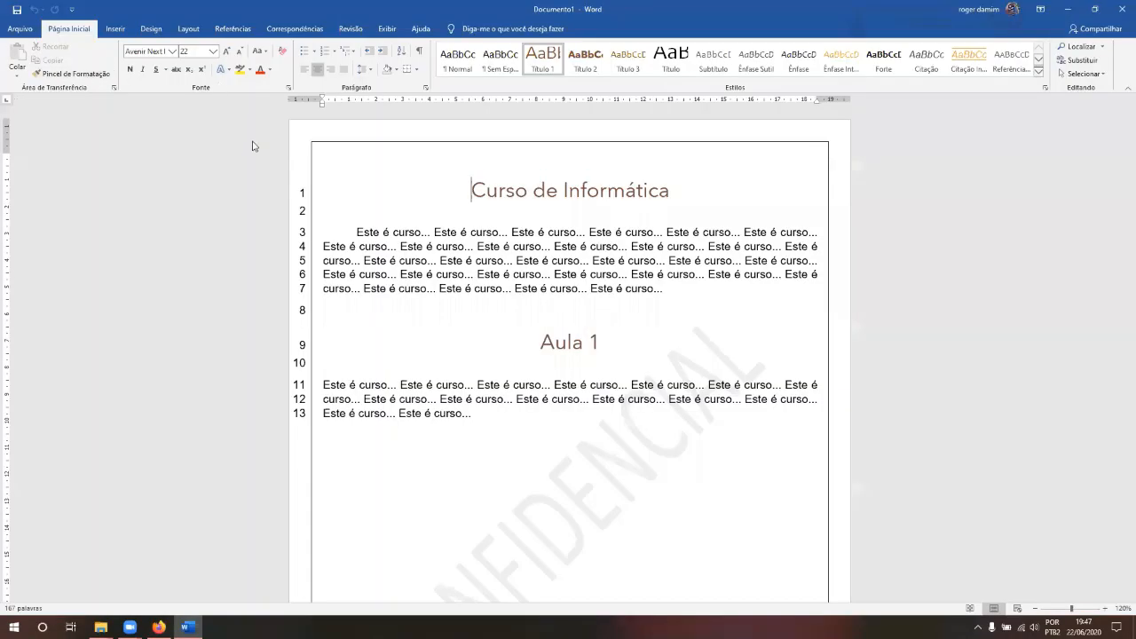
pyautogui.click(16, 11)
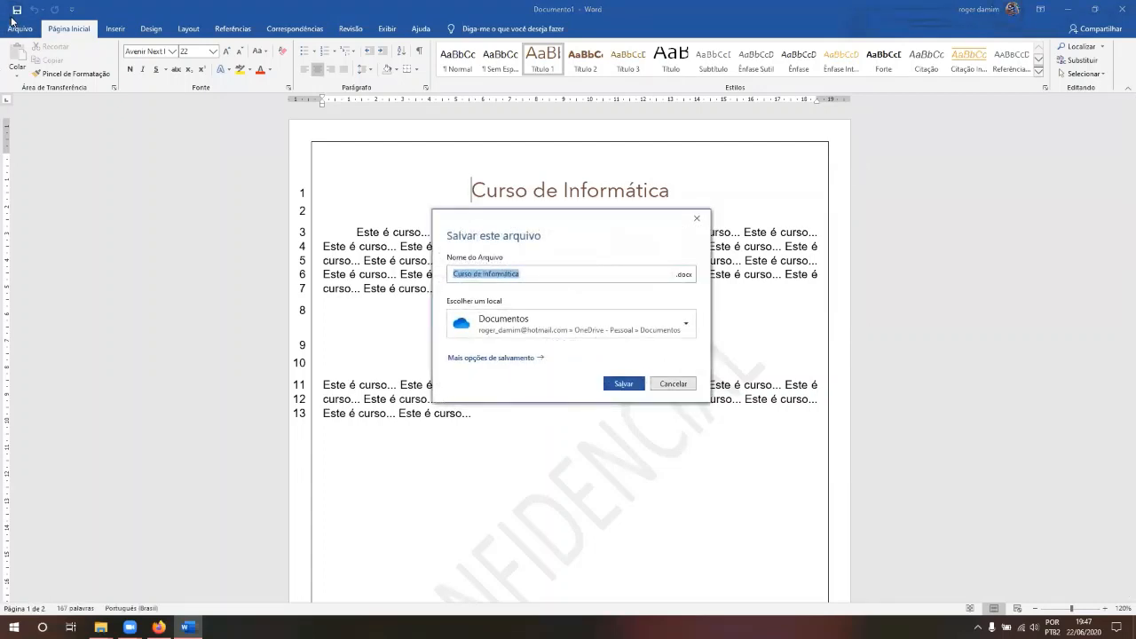
pyautogui.press('Escape')
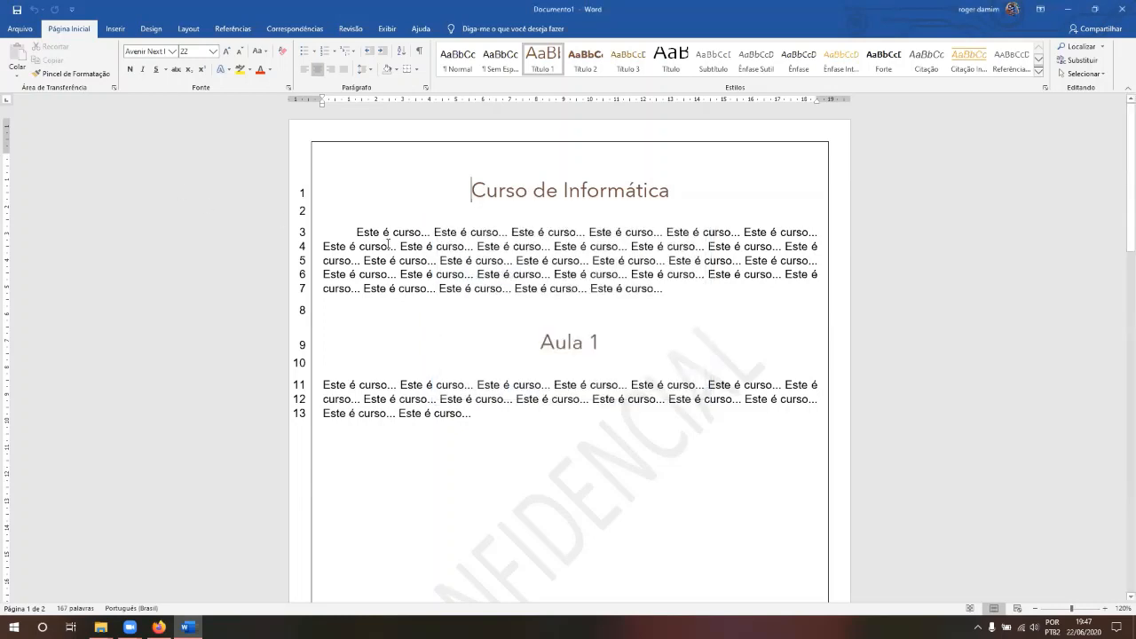
pyautogui.click(16, 10)
pyautogui.press('Escape')
# - Examine the file types offered when saving a copy to Documentos on this PC, and return to the document without saving
pyautogui.click(18, 32)
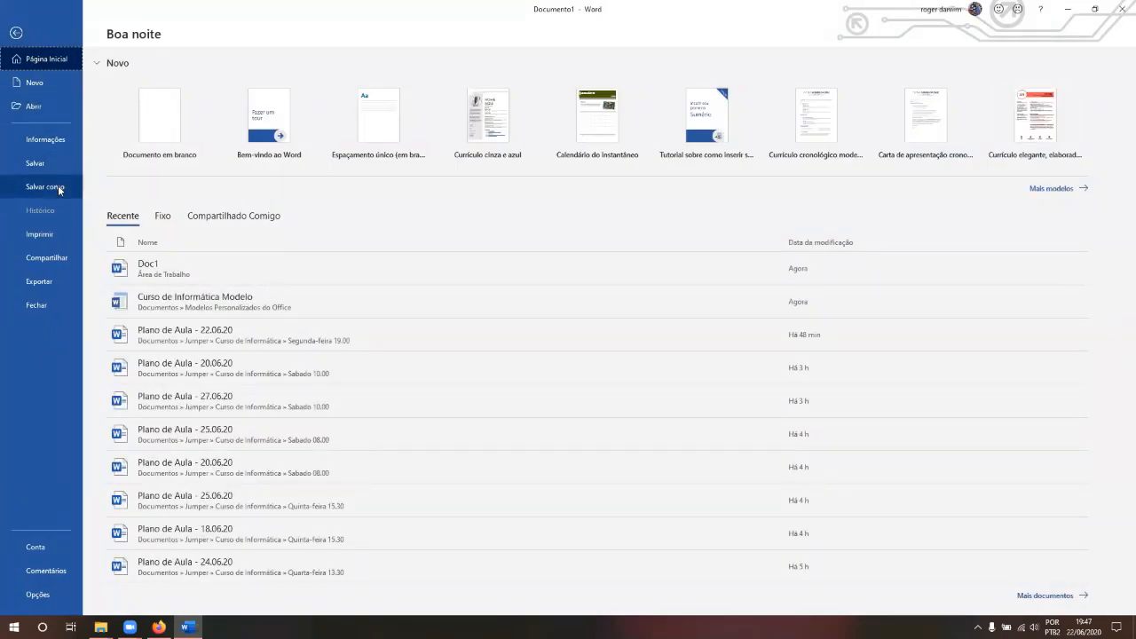
pyautogui.click(57, 187)
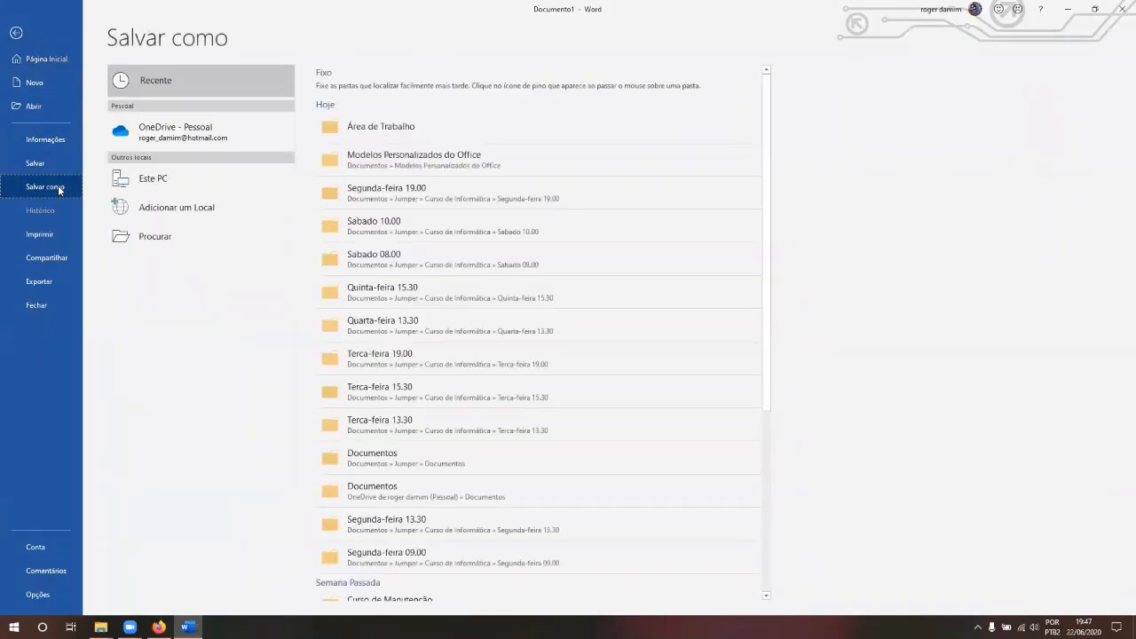
pyautogui.click(162, 186)
pyautogui.click(152, 190)
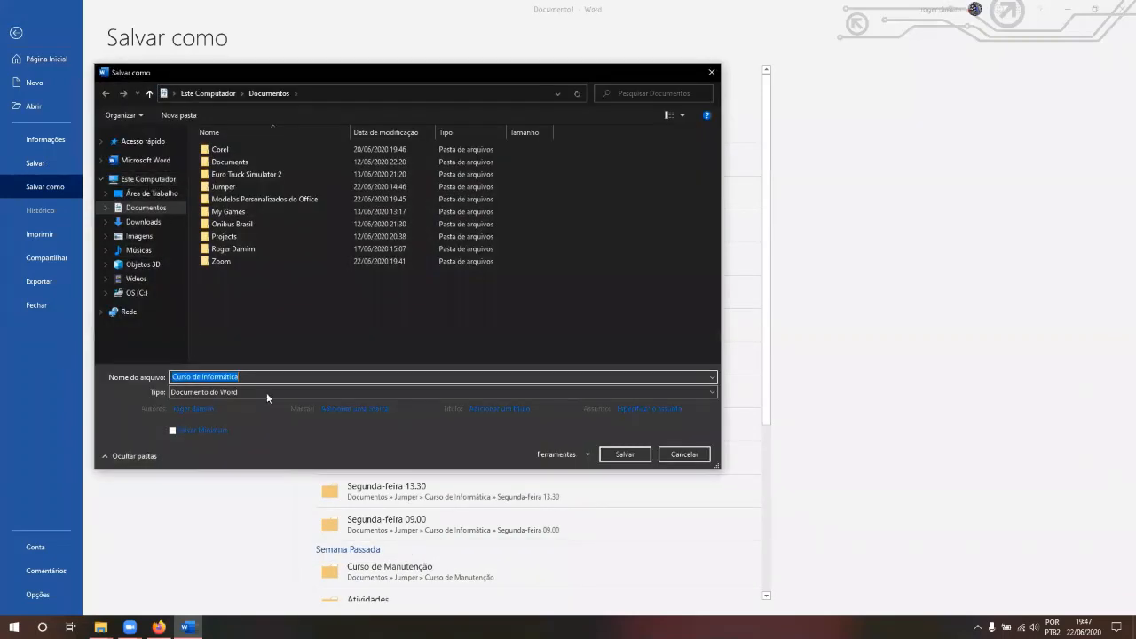
pyautogui.click(310, 392)
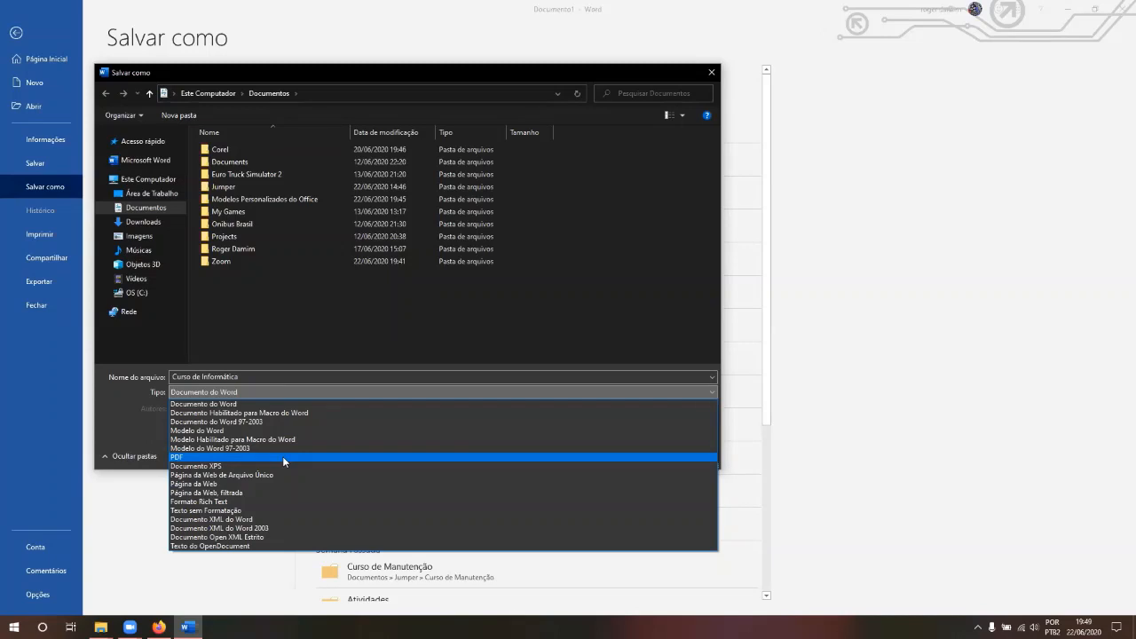
pyautogui.click(500, 336)
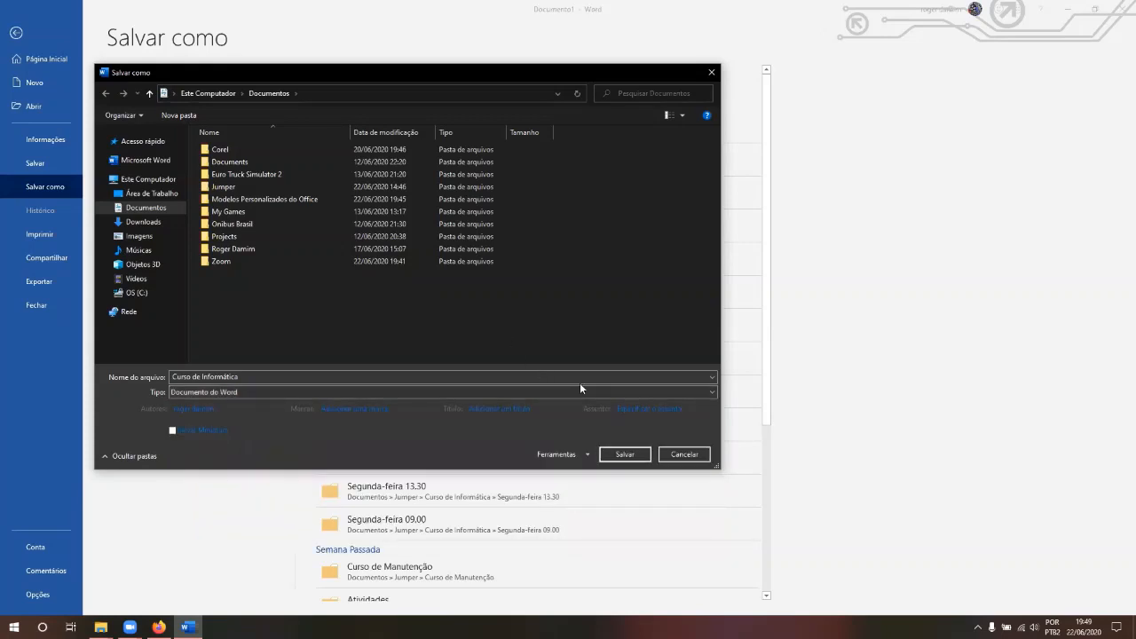
pyautogui.click(682, 455)
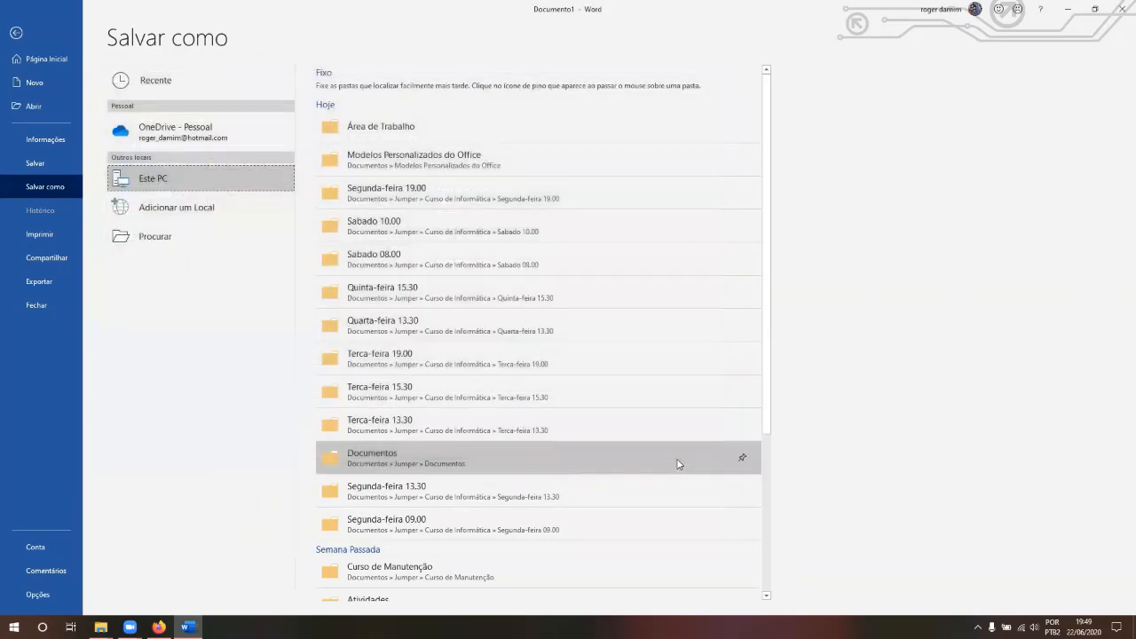
pyautogui.press('Escape')
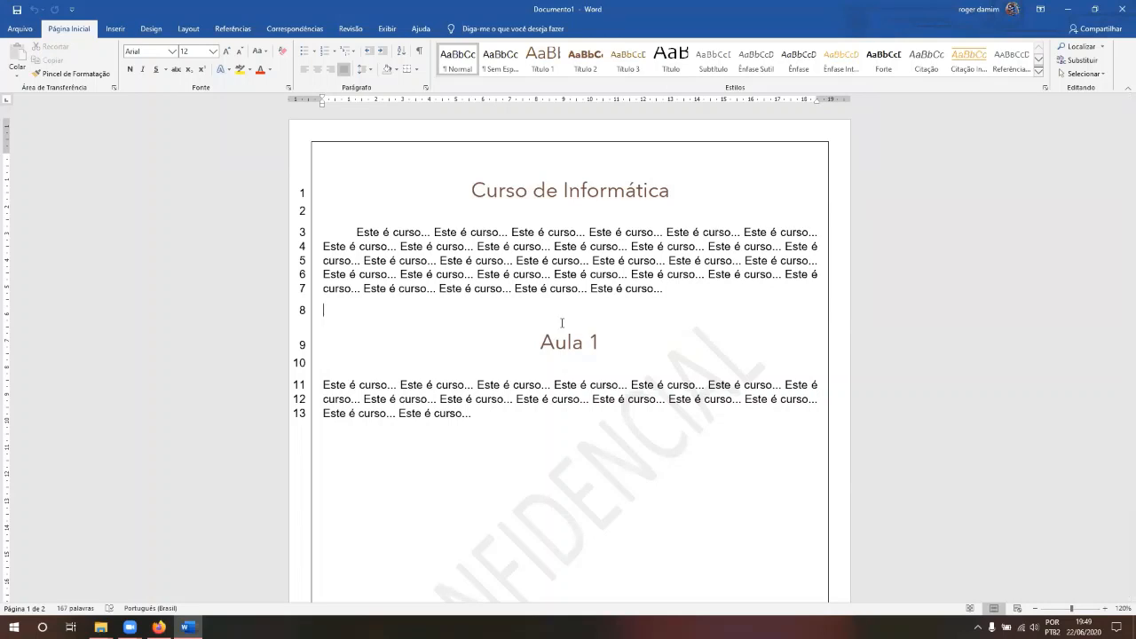
# - Open the document's print settings and set the print range to the current page only (Imprimir Página Atual)
pyautogui.click(20, 28)
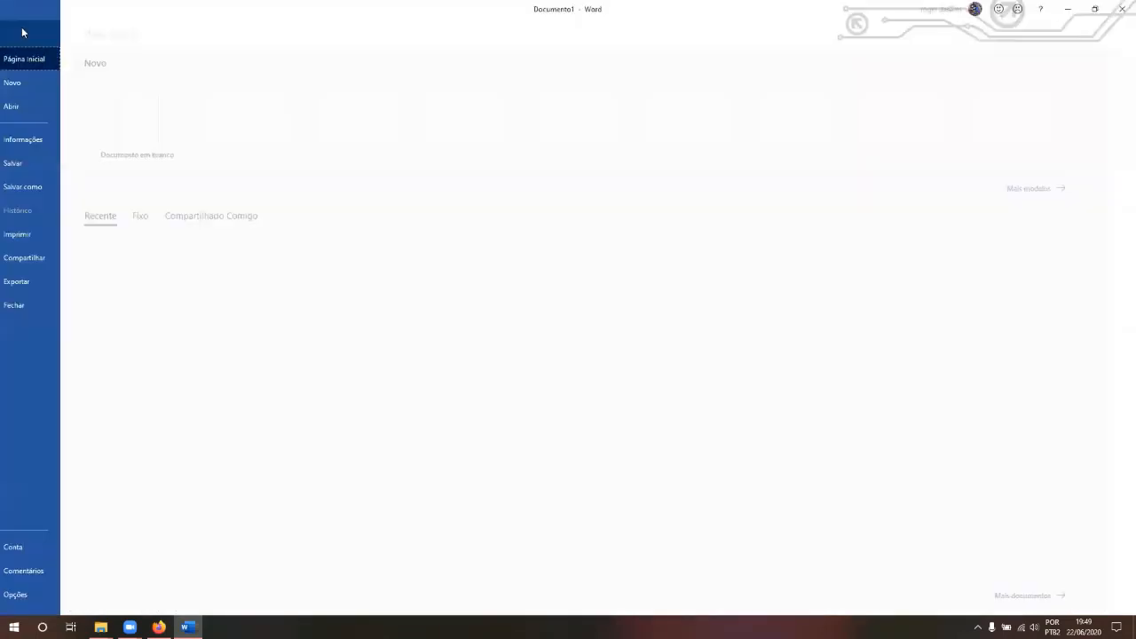
pyautogui.click(57, 236)
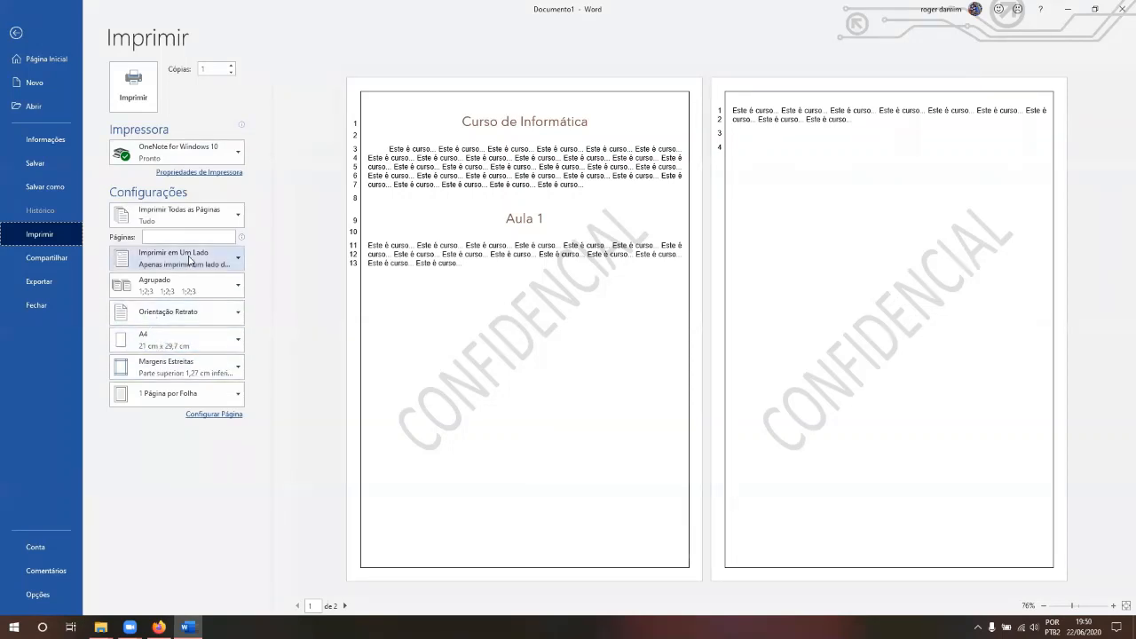
pyautogui.click(237, 223)
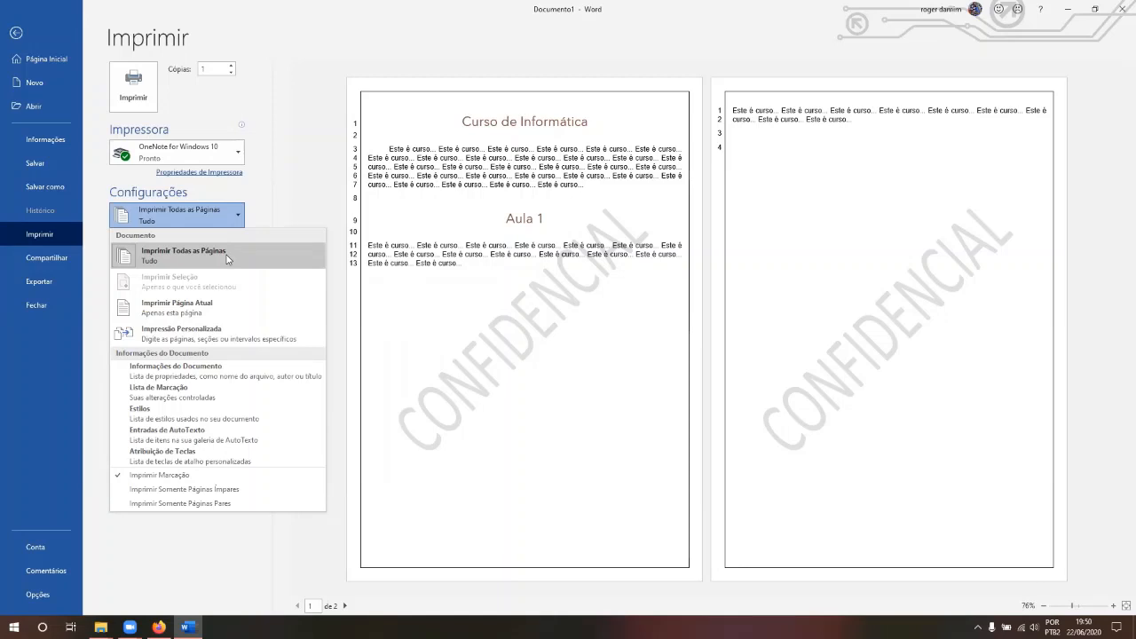
pyautogui.click(210, 308)
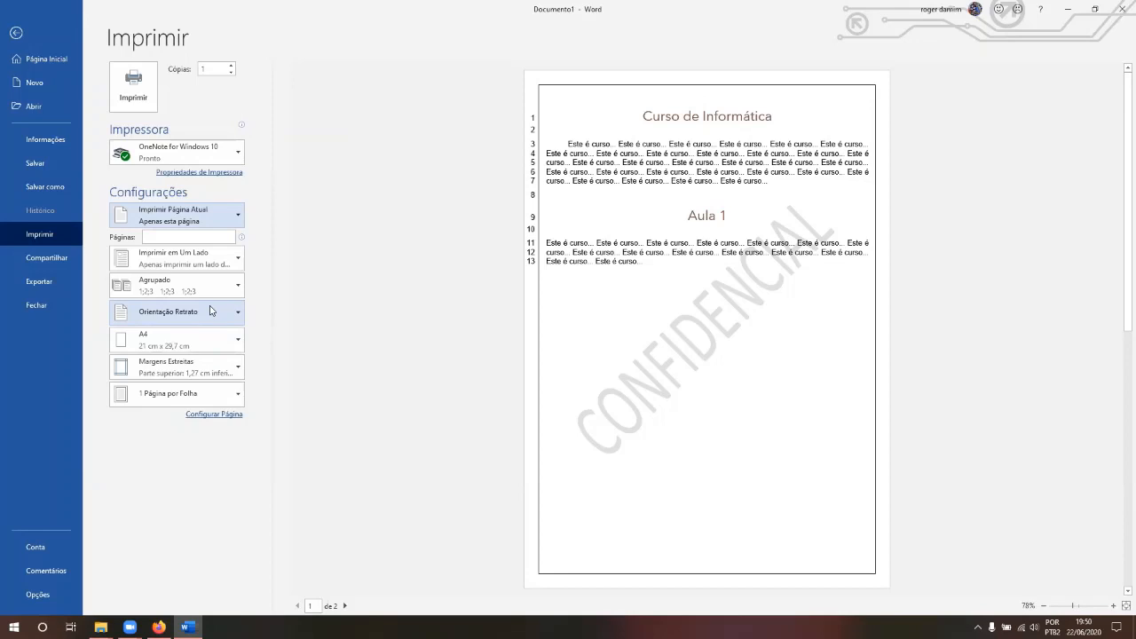
# - Set a custom print range (Impressão Personalizada) of pages 1,2 and advance the print preview to the second page
pyautogui.click(223, 226)
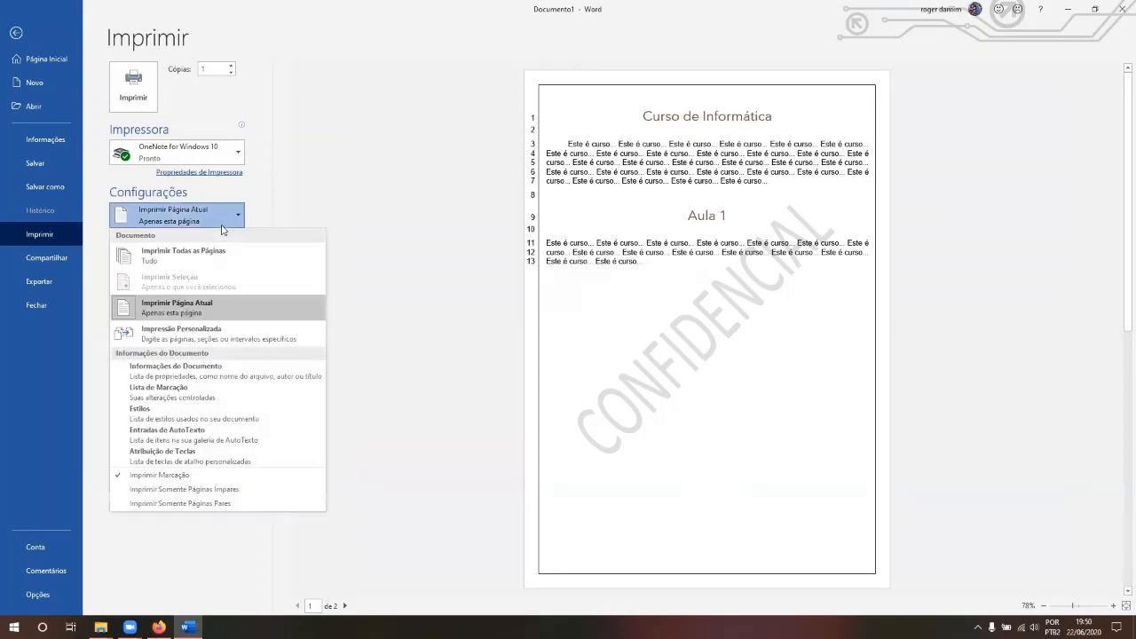
pyautogui.click(213, 334)
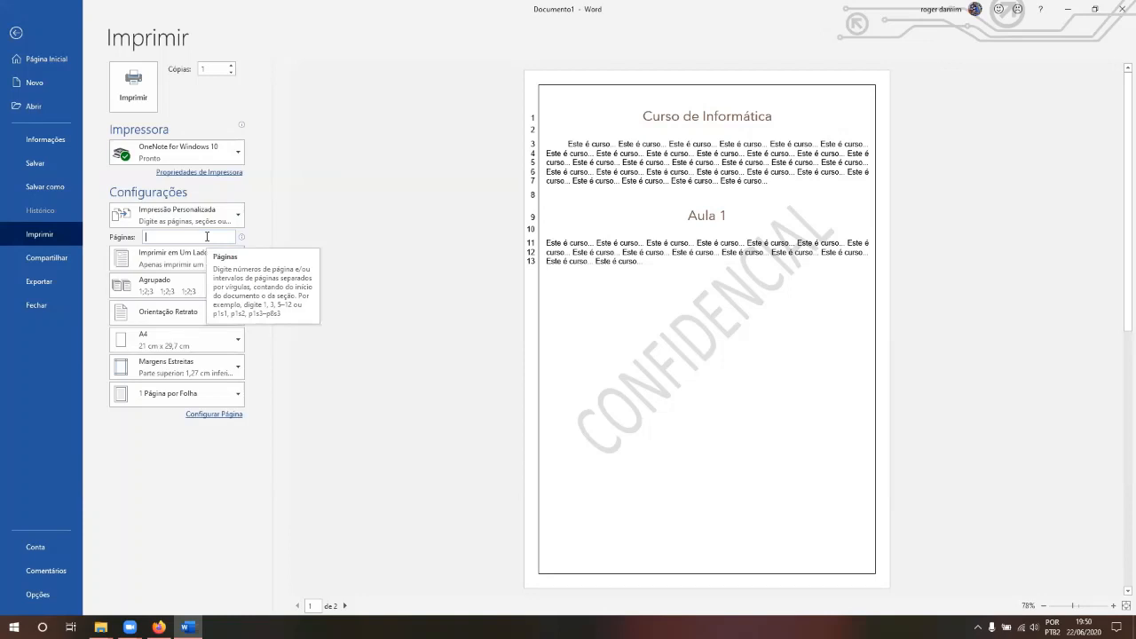
pyautogui.write('1')
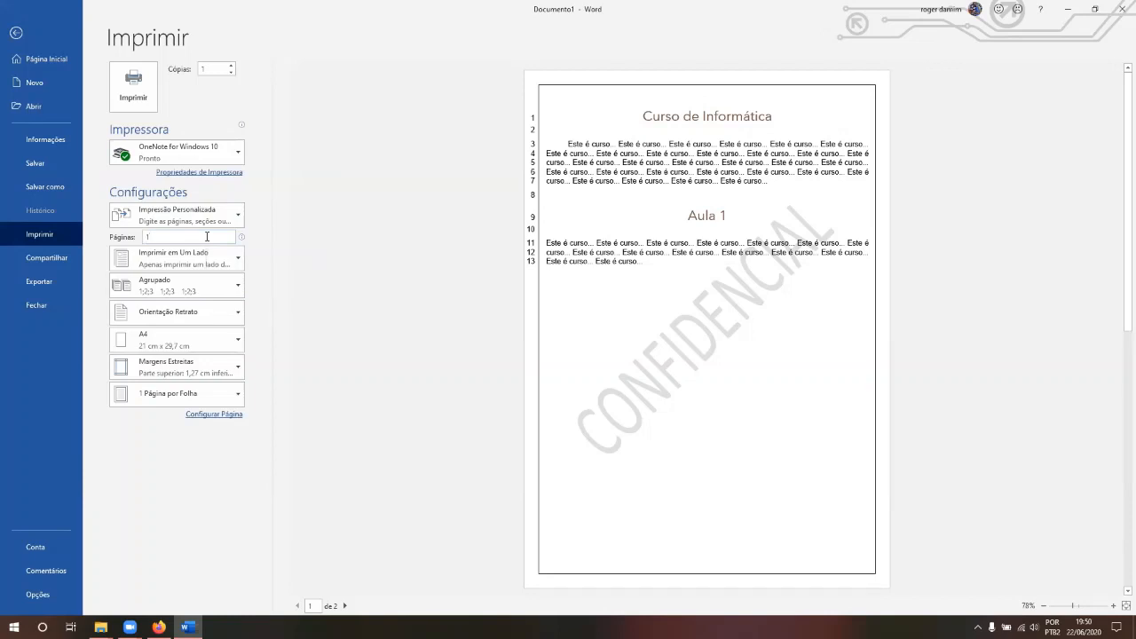
pyautogui.write(',2')
pyautogui.click(218, 237)
pyautogui.click(346, 606)
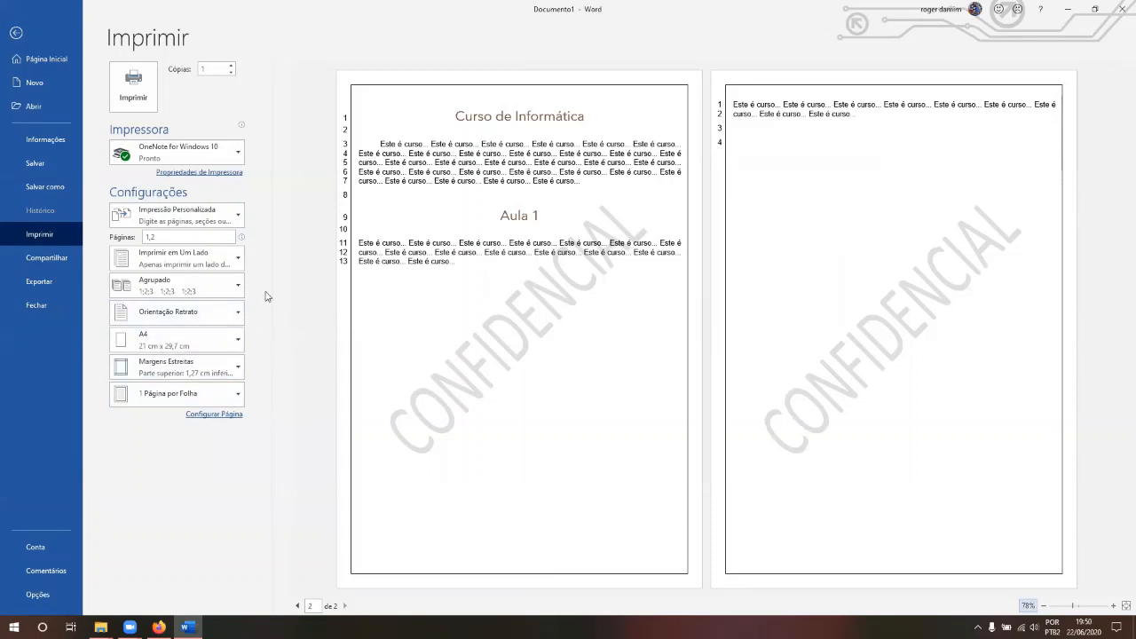
# - Review the one-sided and manual two-sided printing choices and the print range options without changing them
pyautogui.click(236, 260)
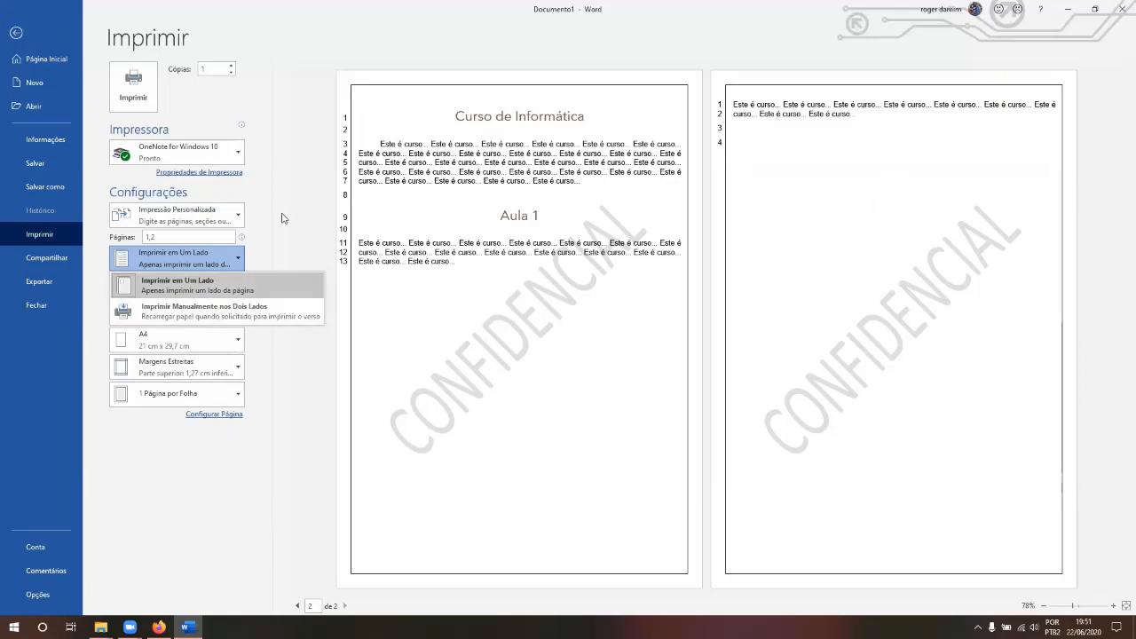
pyautogui.press('Escape')
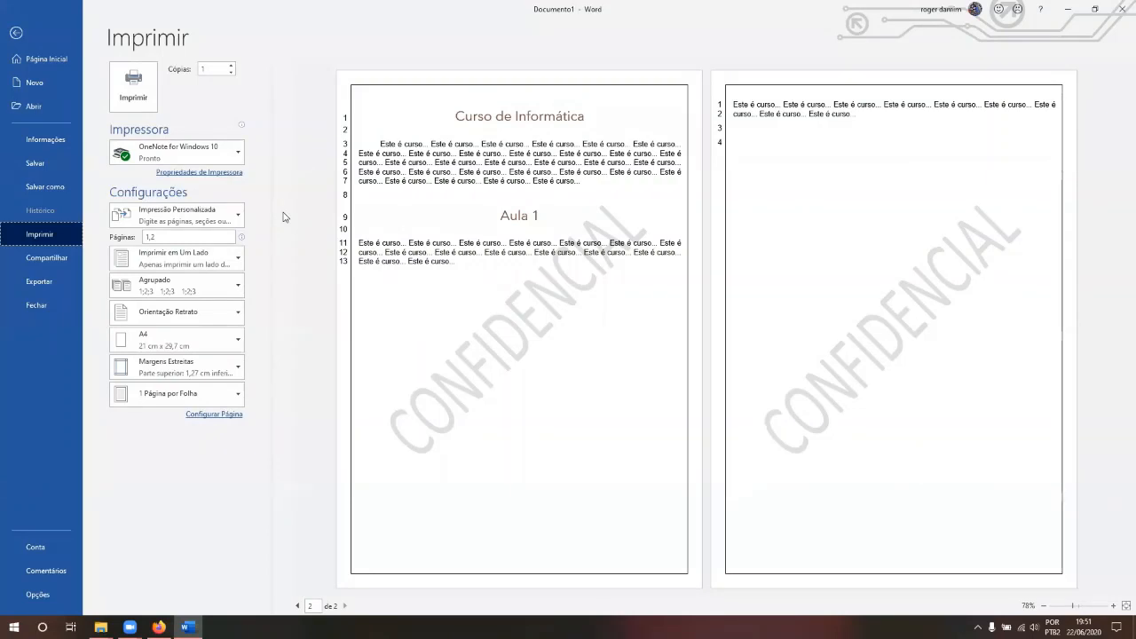
pyautogui.click(242, 224)
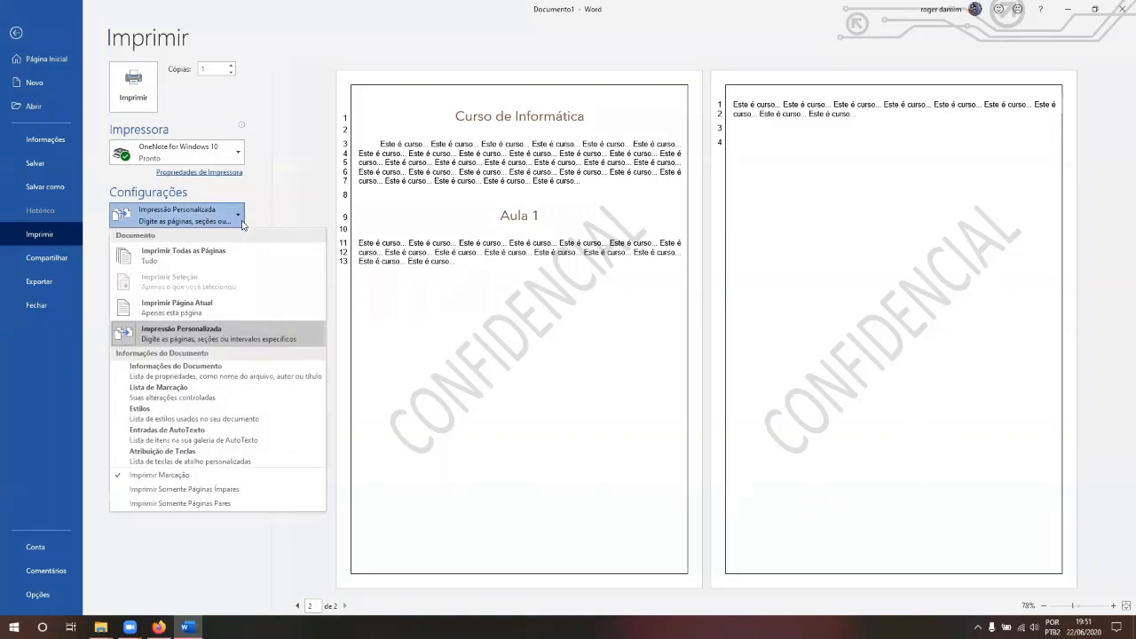
pyautogui.click(291, 153)
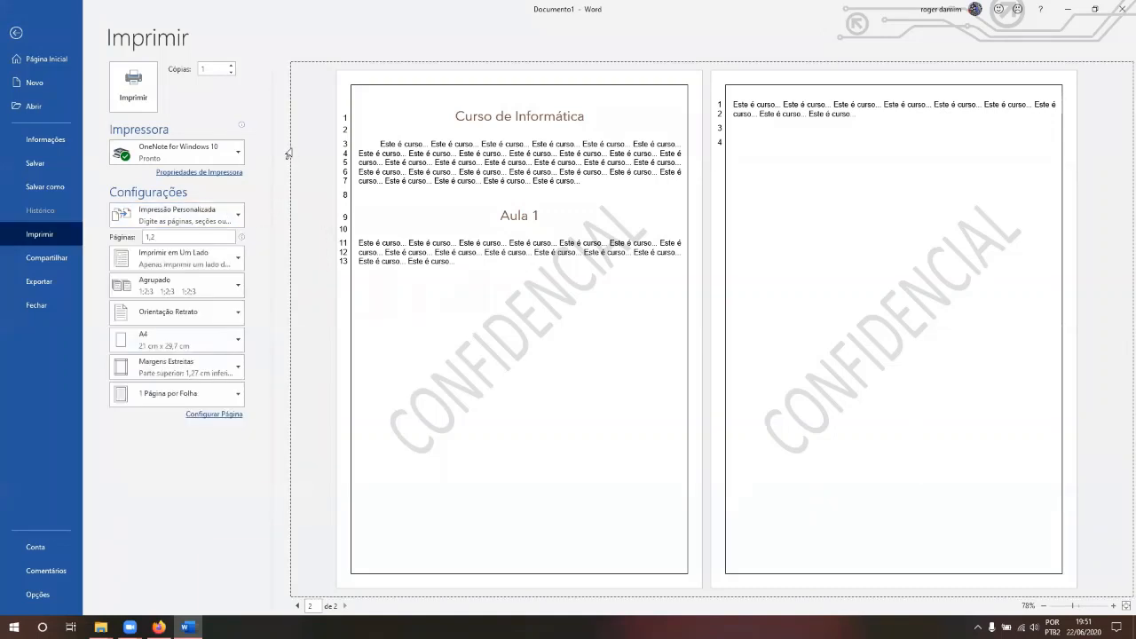
# - Set the printout to two pages per sheet (2 Páginas por Folha)
pyautogui.click(265, 367)
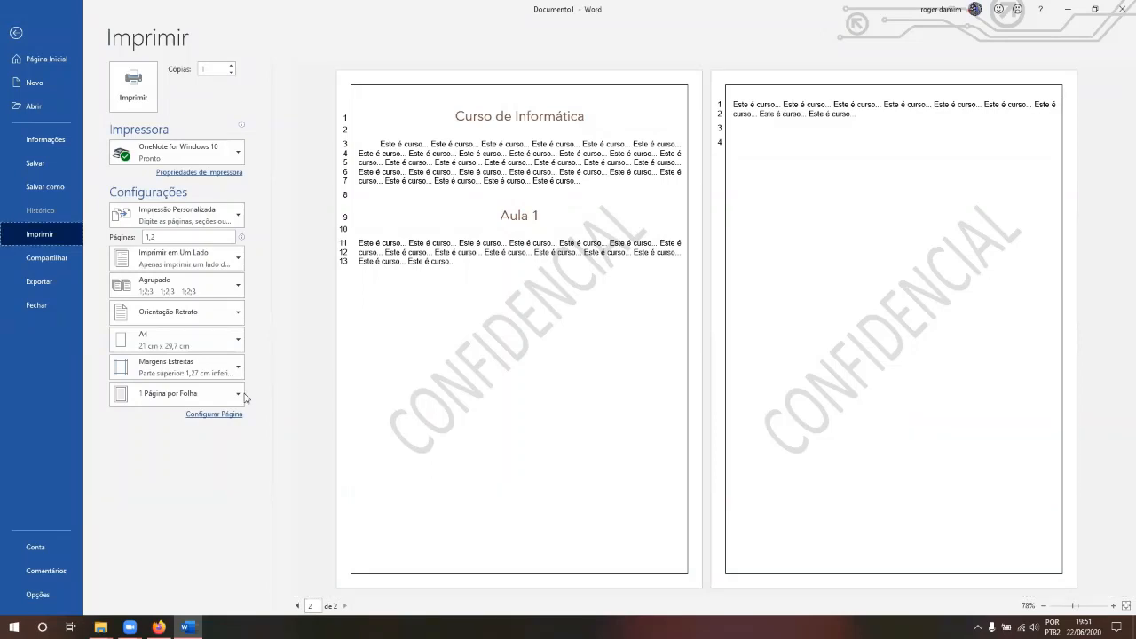
pyautogui.click(240, 397)
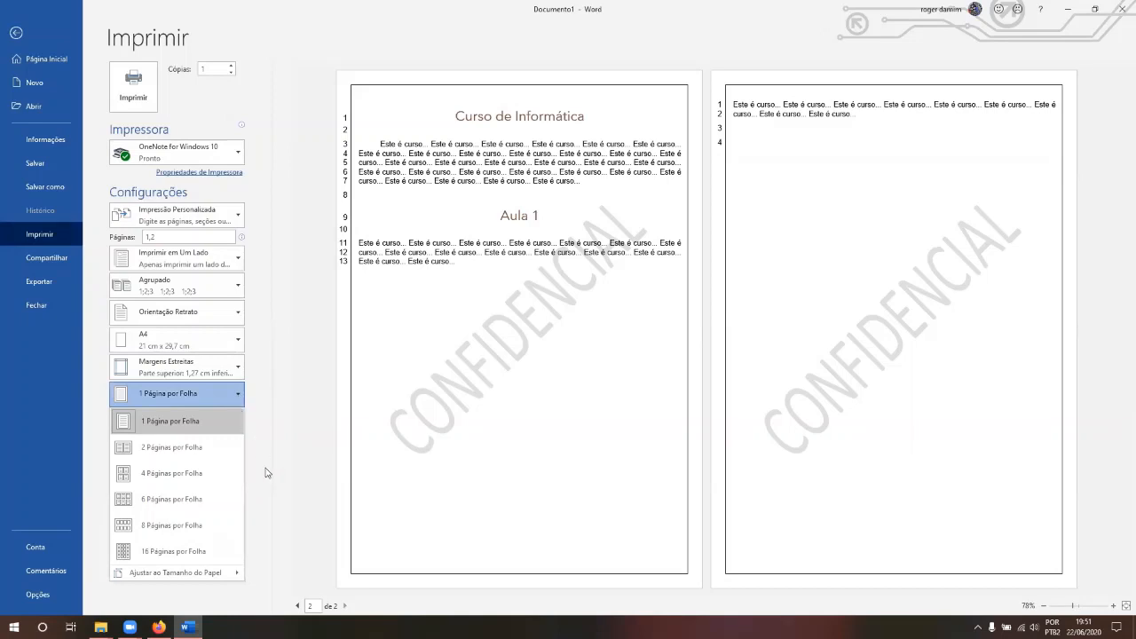
pyautogui.click(219, 400)
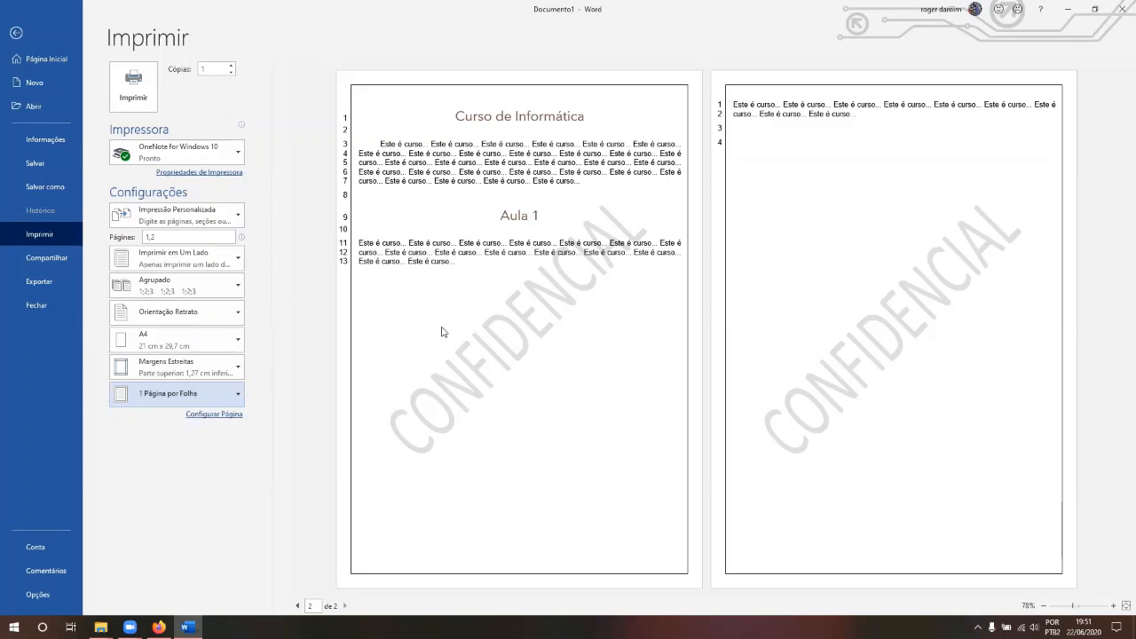
pyautogui.click(219, 393)
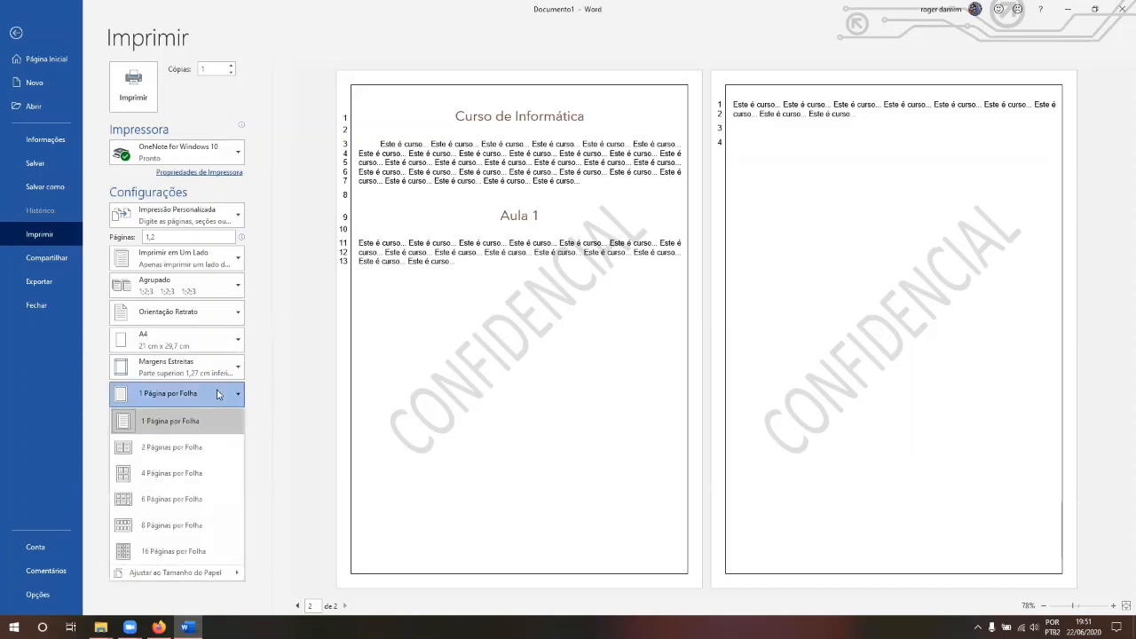
pyautogui.click(177, 447)
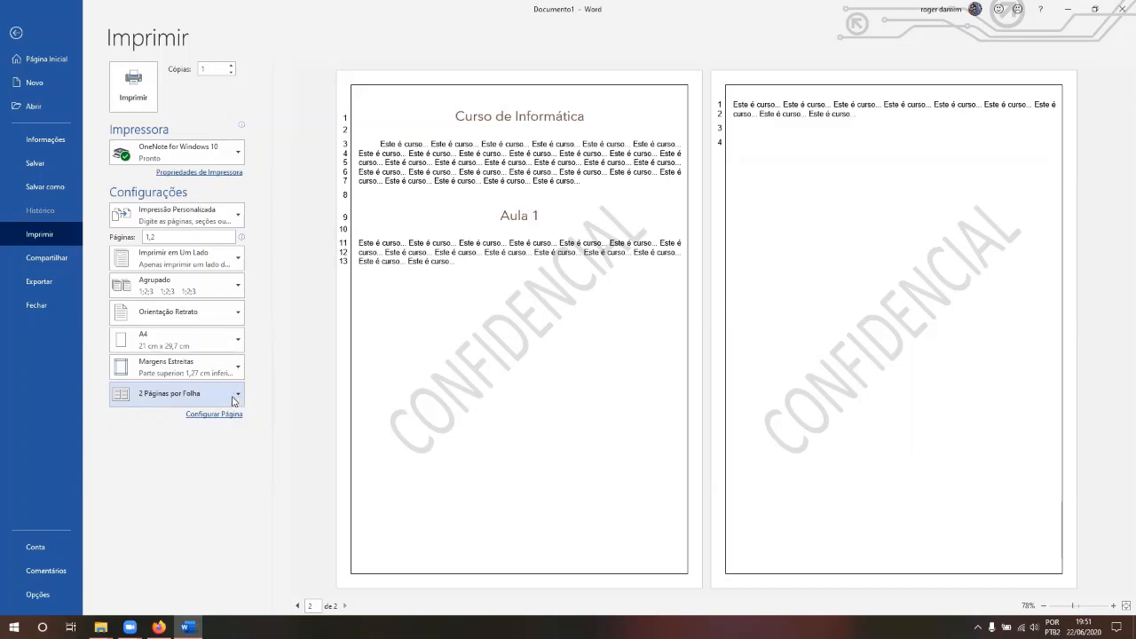
pyautogui.click(460, 374)
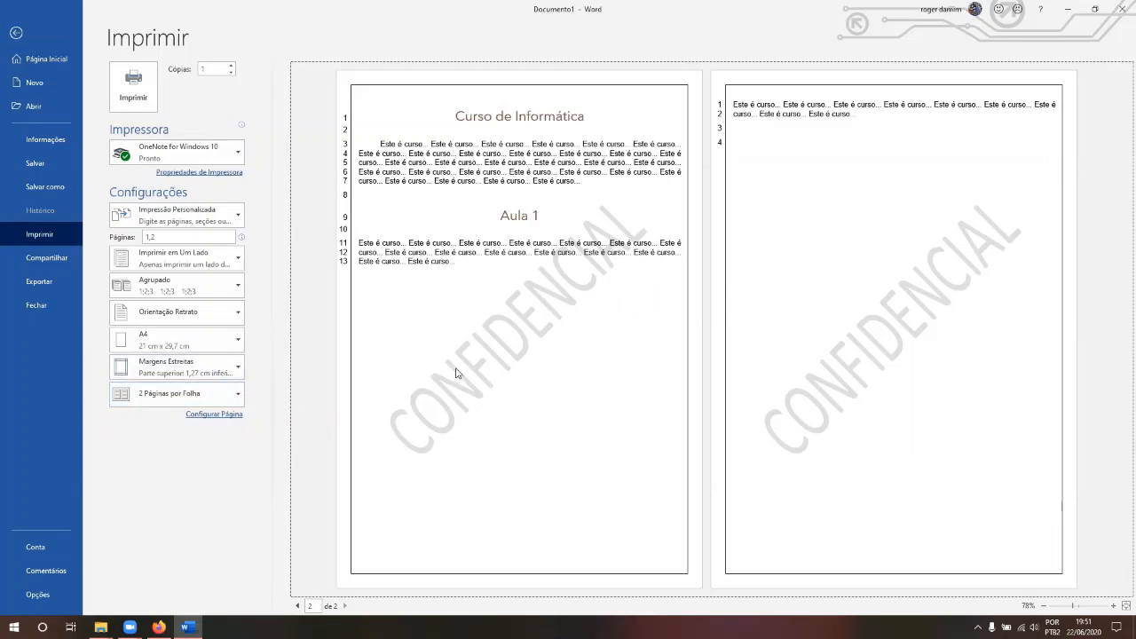
# - Return the print preview to the first page and set the print range to all pages (Imprimir Todas as Páginas)
pyautogui.click(342, 605)
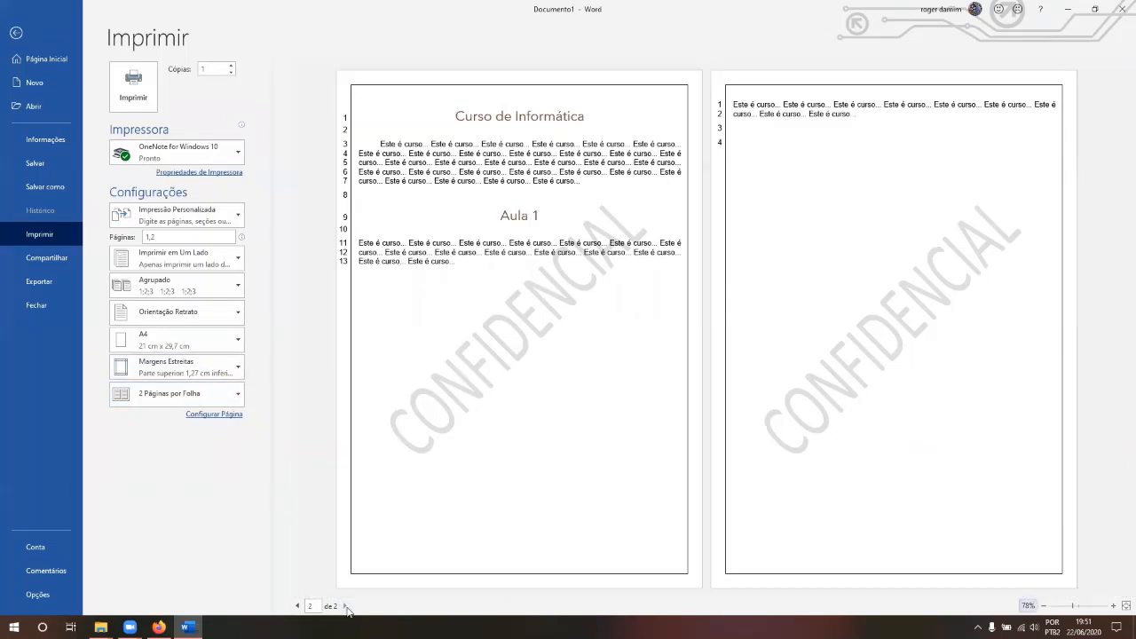
pyautogui.click(298, 606)
pyautogui.doubleClick(194, 237)
pyautogui.click(188, 219)
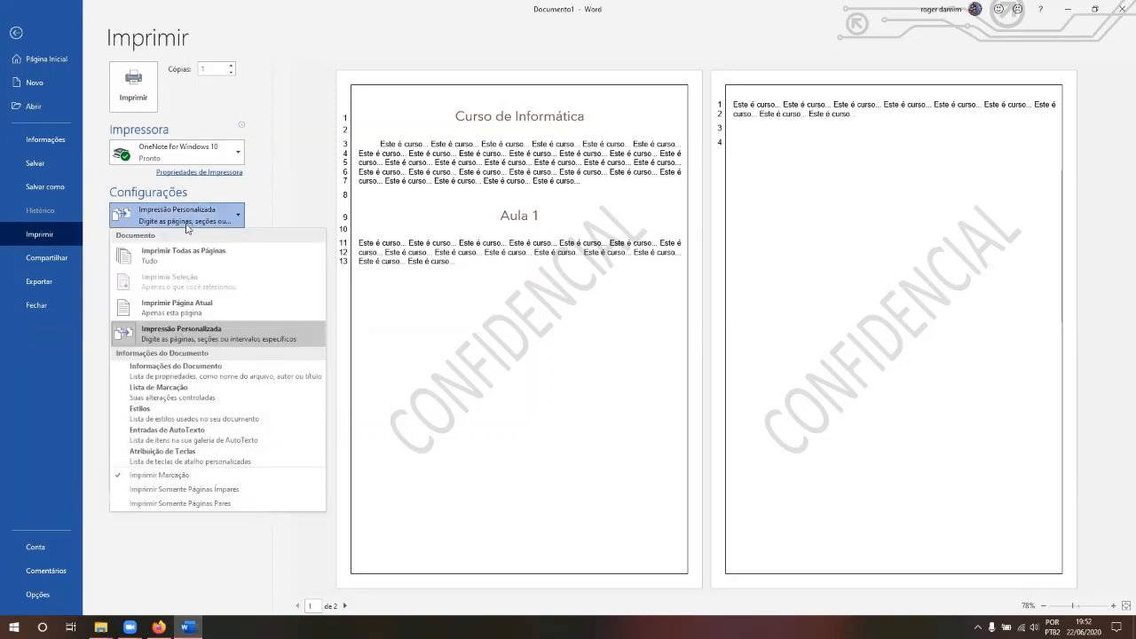
pyautogui.click(183, 257)
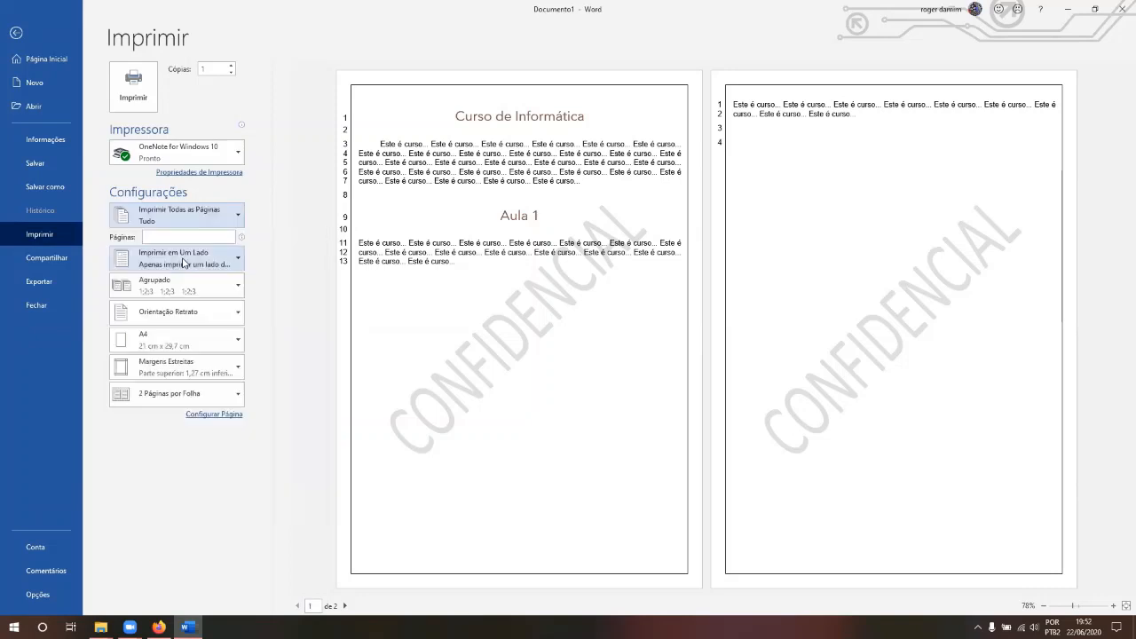
# - Try four pages per sheet (4 Páginas por Folha) for the printout and switch back to 2 Páginas por Folha
pyautogui.click(179, 393)
pyautogui.click(158, 474)
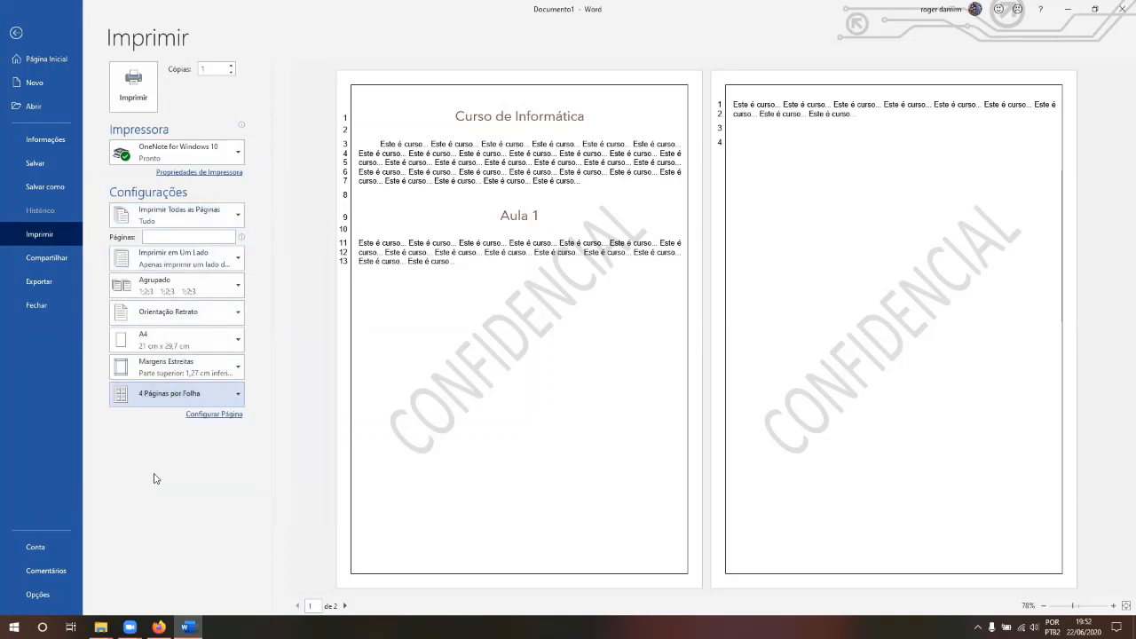
pyautogui.click(164, 404)
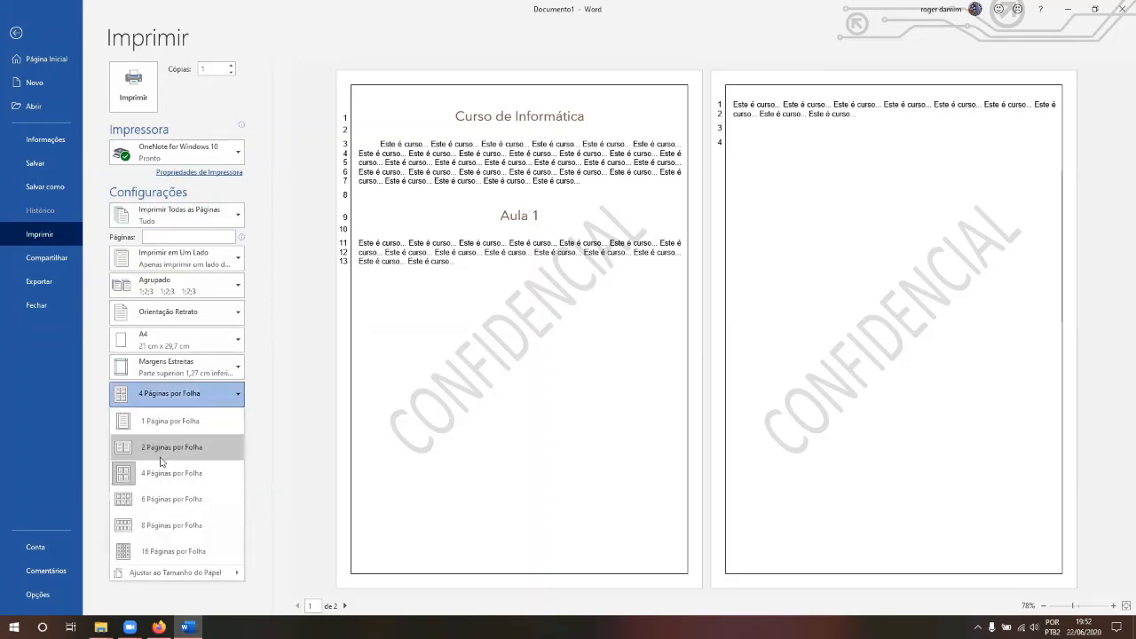
pyautogui.click(162, 447)
pyautogui.click(175, 397)
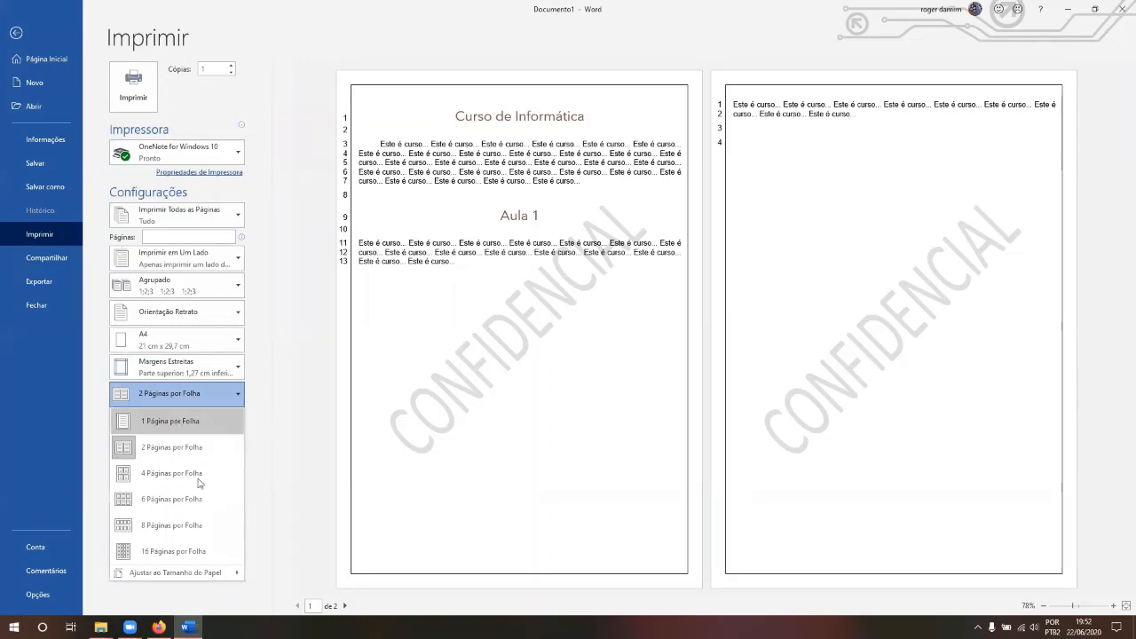
pyautogui.click(299, 317)
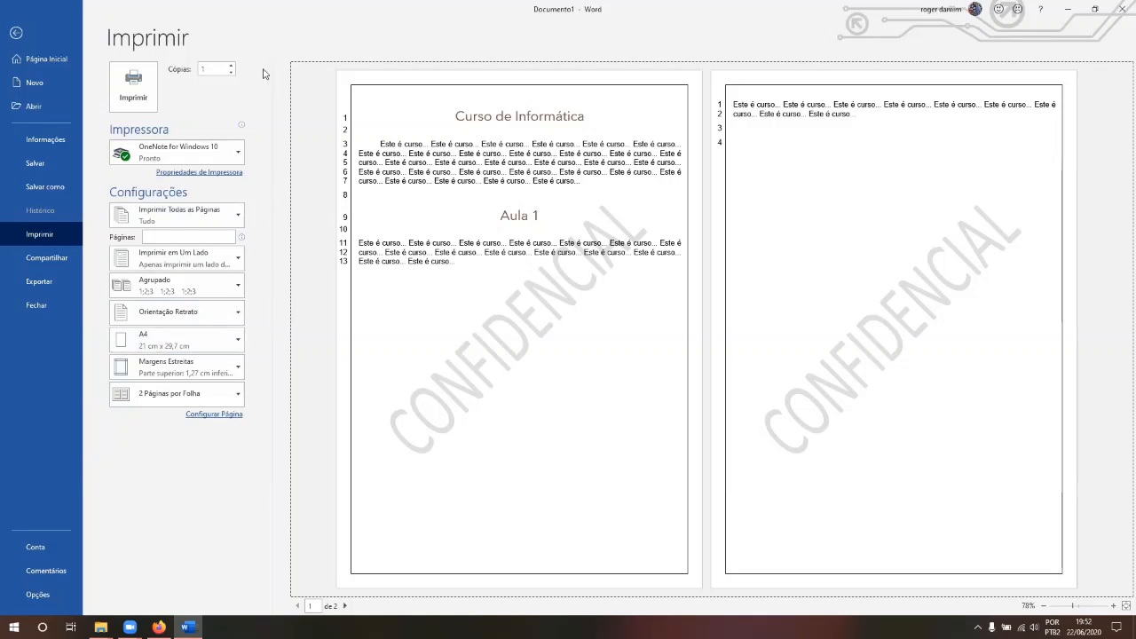
# - Try different values for the number of copies and restore it to 1
pyautogui.click(210, 68)
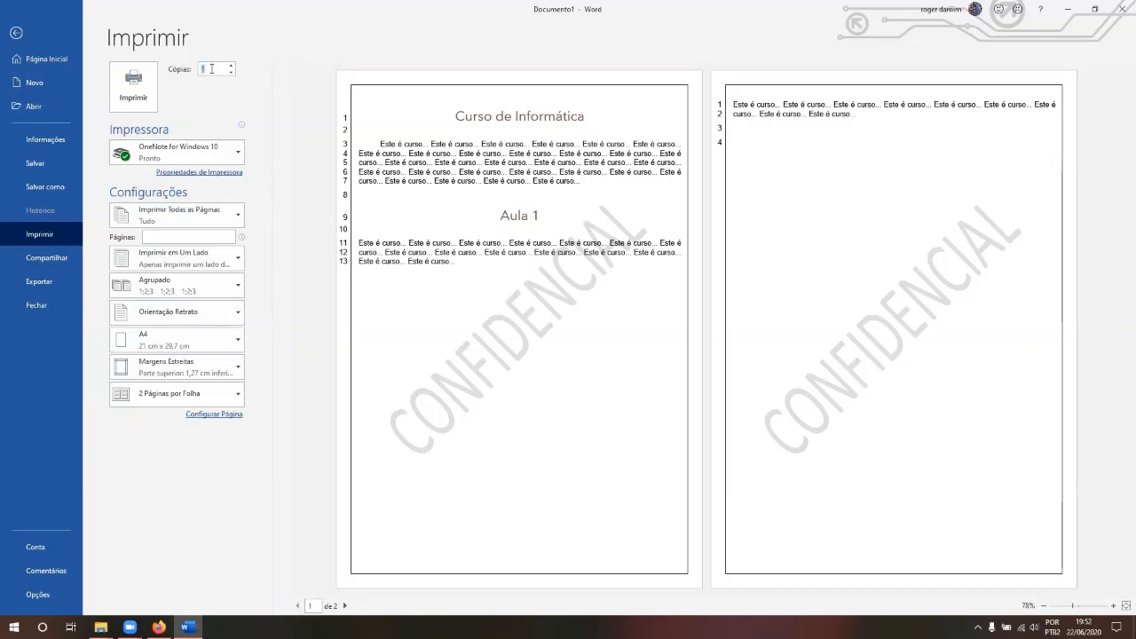
pyautogui.click(230, 65)
pyautogui.click(229, 64)
pyautogui.write('5')
pyautogui.press('BackSpace')
pyautogui.click(271, 109)
pyautogui.moveTo(238, 140)
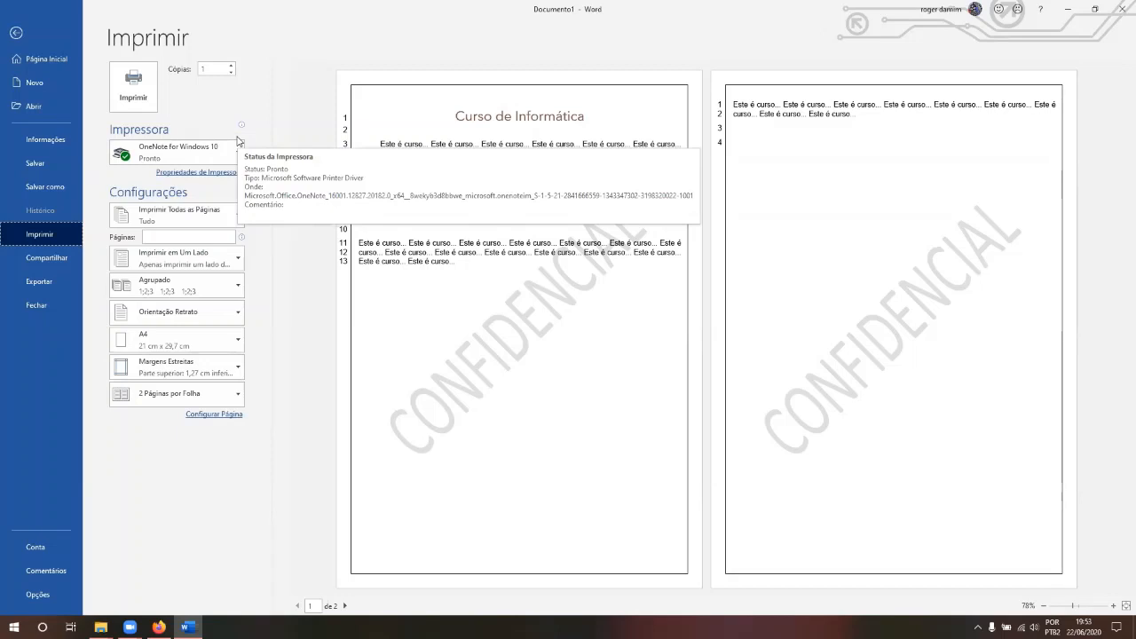
# - Return to the document and start a check-mark bulleted list two lines below the last paragraph under Aula 1
pyautogui.press('Escape')
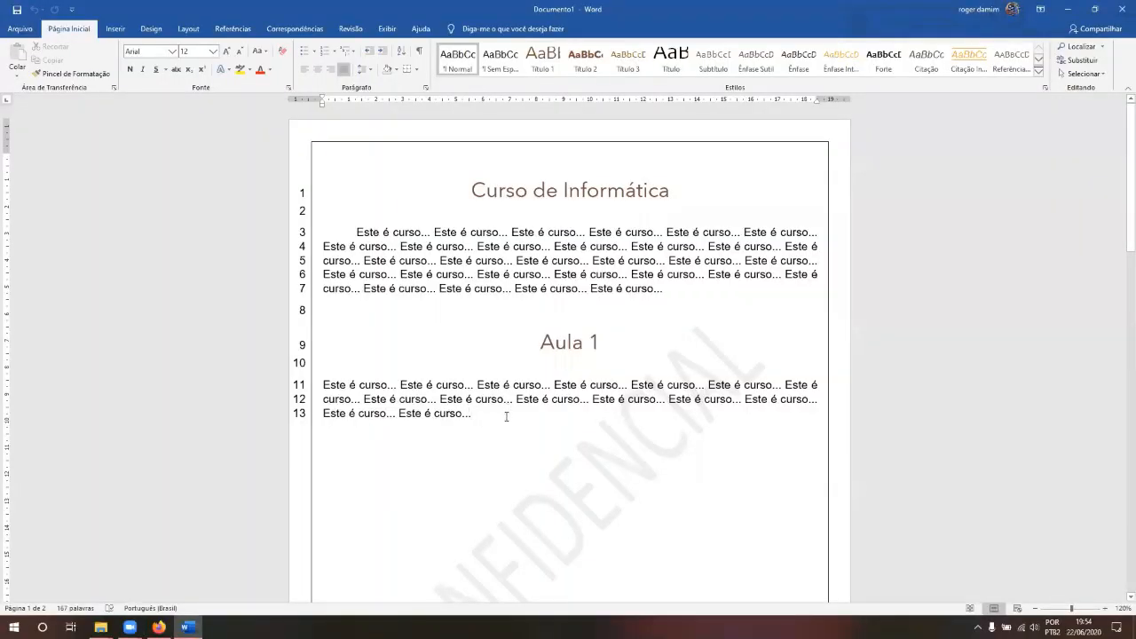
pyautogui.press('Return')
pyautogui.press('Return')
pyautogui.click(314, 56)
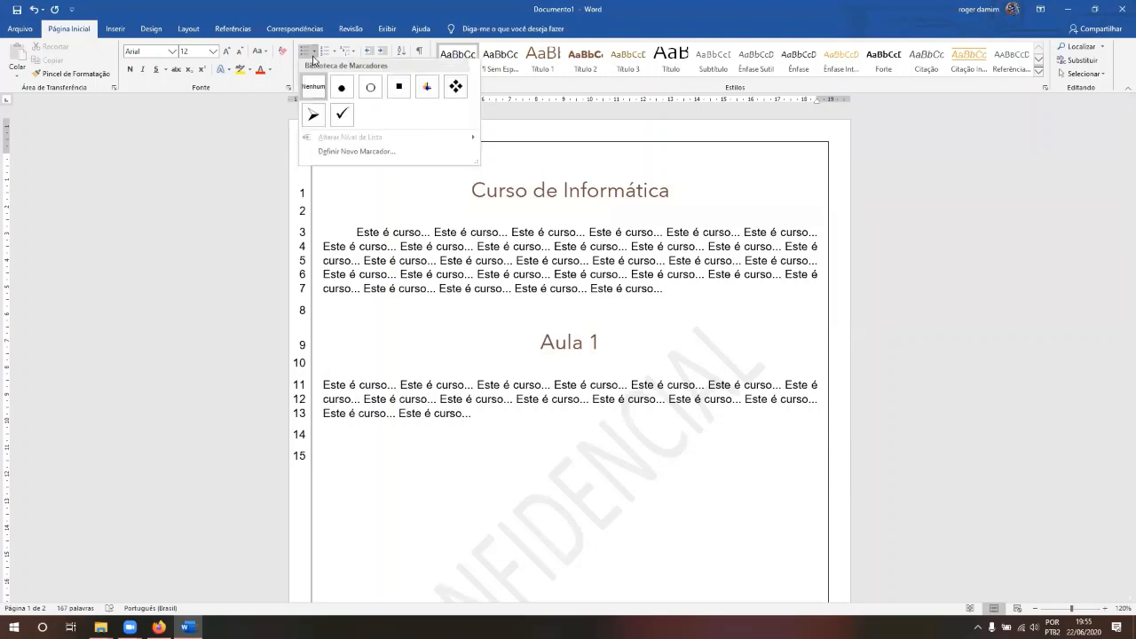
pyautogui.click(348, 54)
pyautogui.click(348, 53)
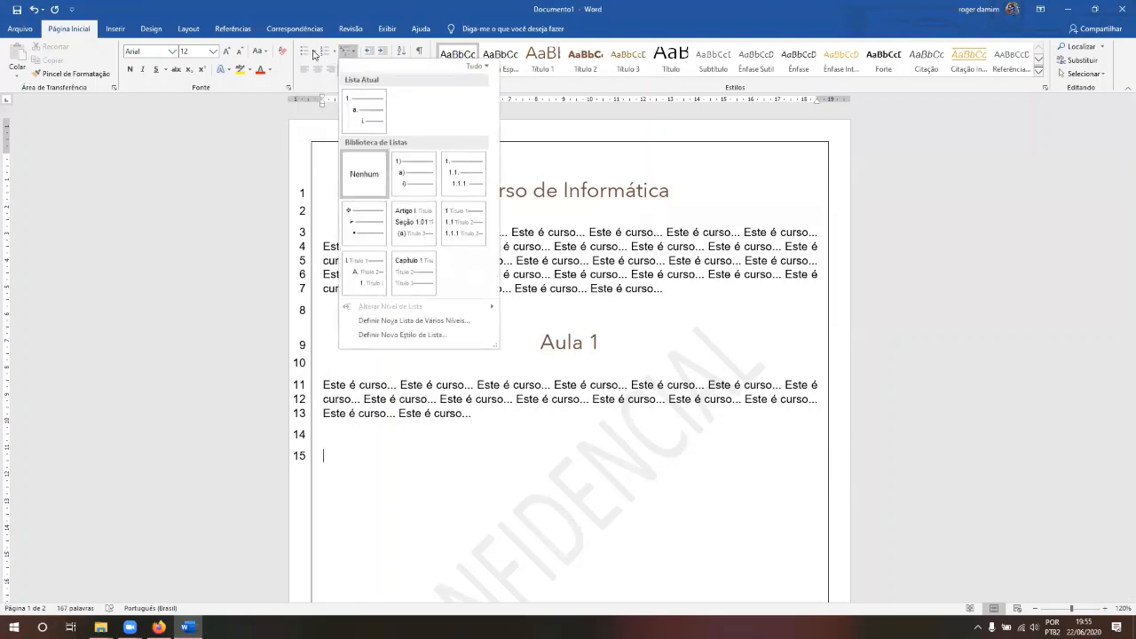
pyautogui.click(313, 54)
pyautogui.click(313, 54)
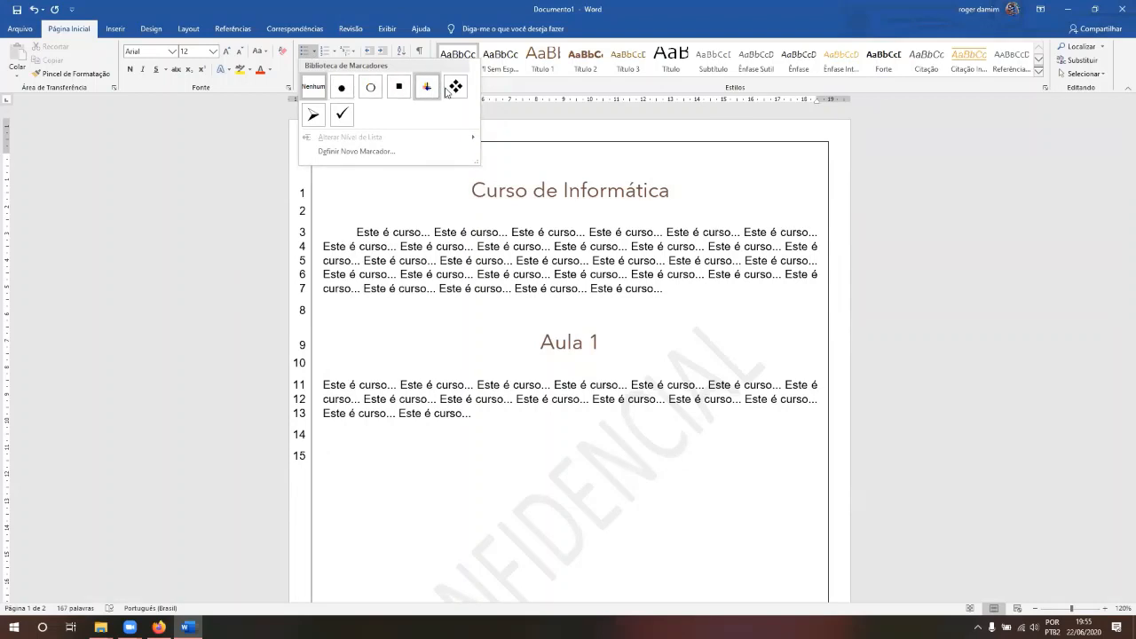
pyautogui.click(345, 117)
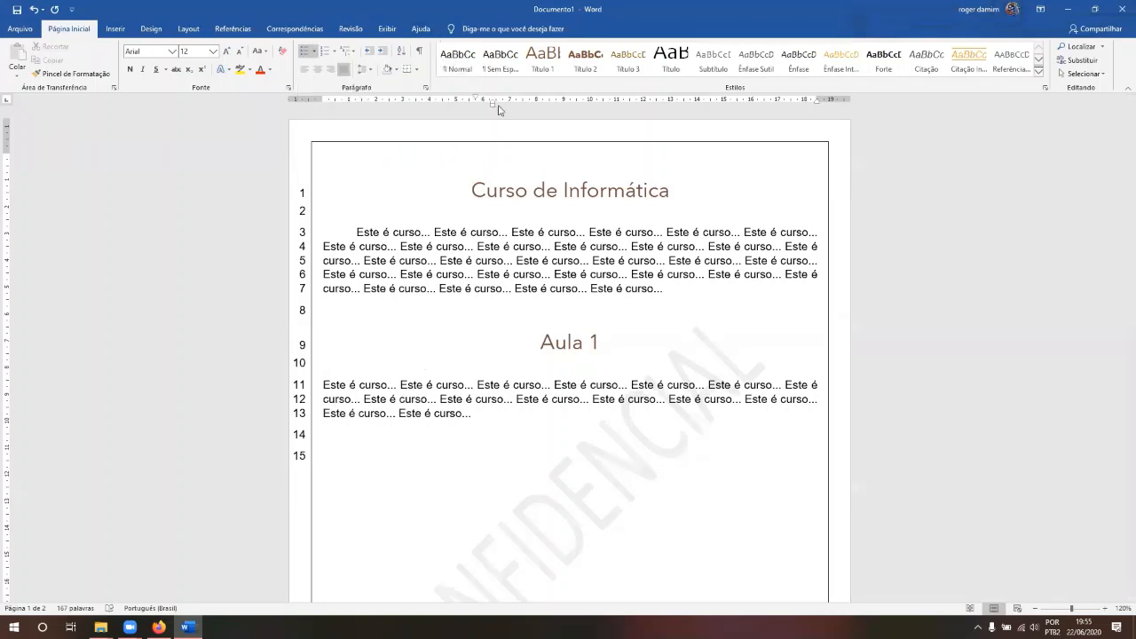
# - Pull the list's indent back near the page margin and enter the item "Aula 1;" followed by a line break
pyautogui.moveTo(494, 106); pyautogui.dragTo(338, 106)
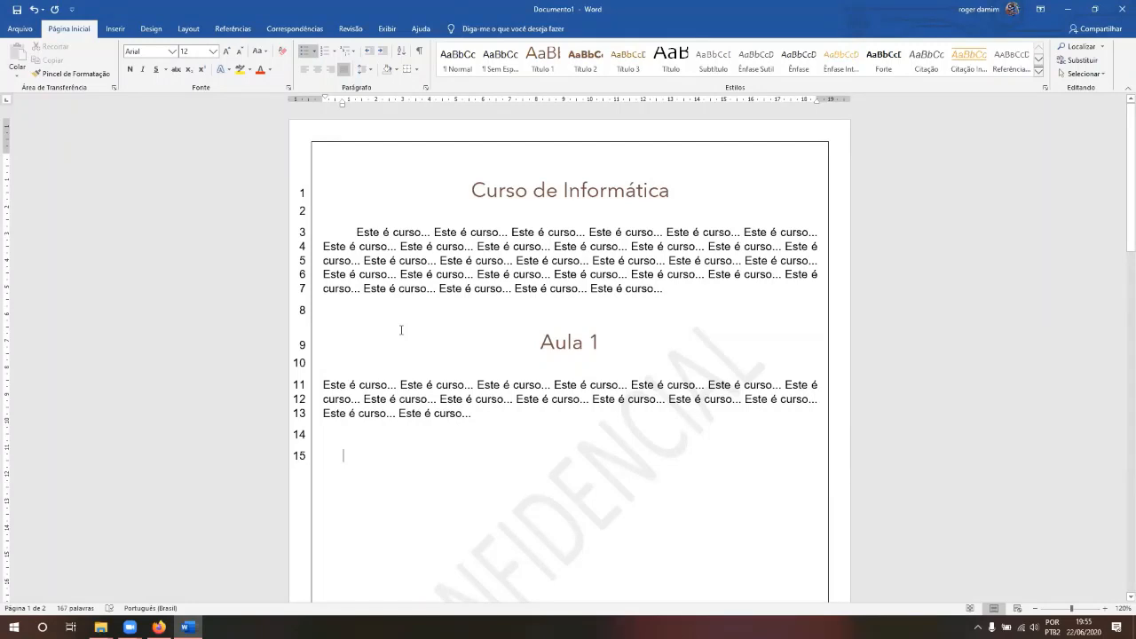
pyautogui.write('Aula')
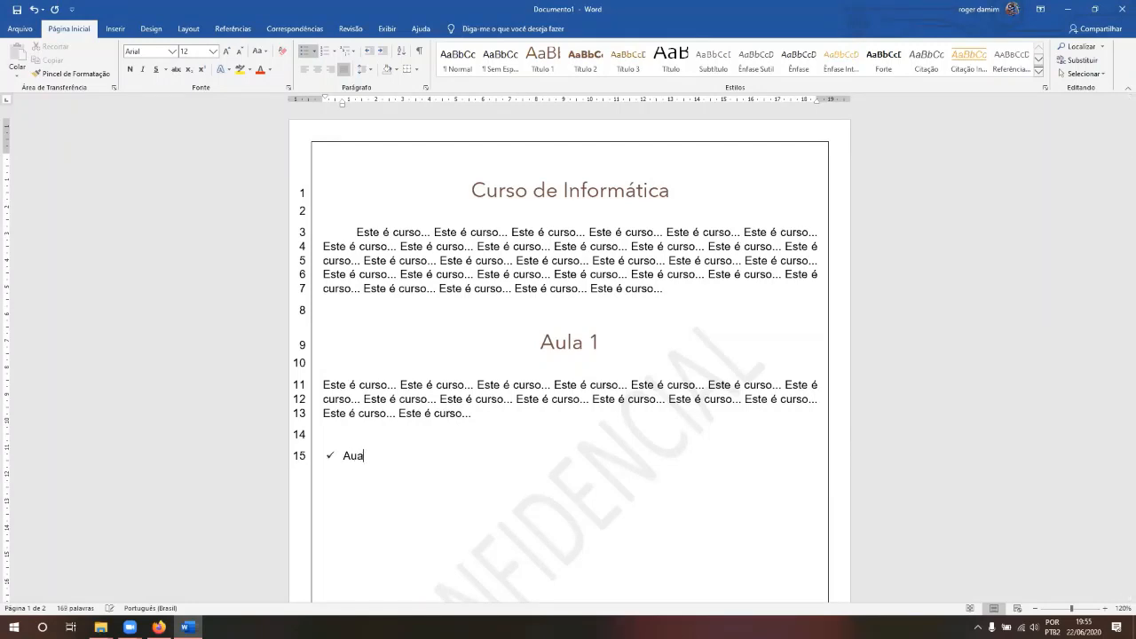
pyautogui.press('BackSpace')
pyautogui.write('a 1;')
pyautogui.hotkey('shift', 'Return')
# - Try numbering for the "Aula 1;" item, change its marker to the solid round bullet, and redo the line break below it
pyautogui.click(333, 51)
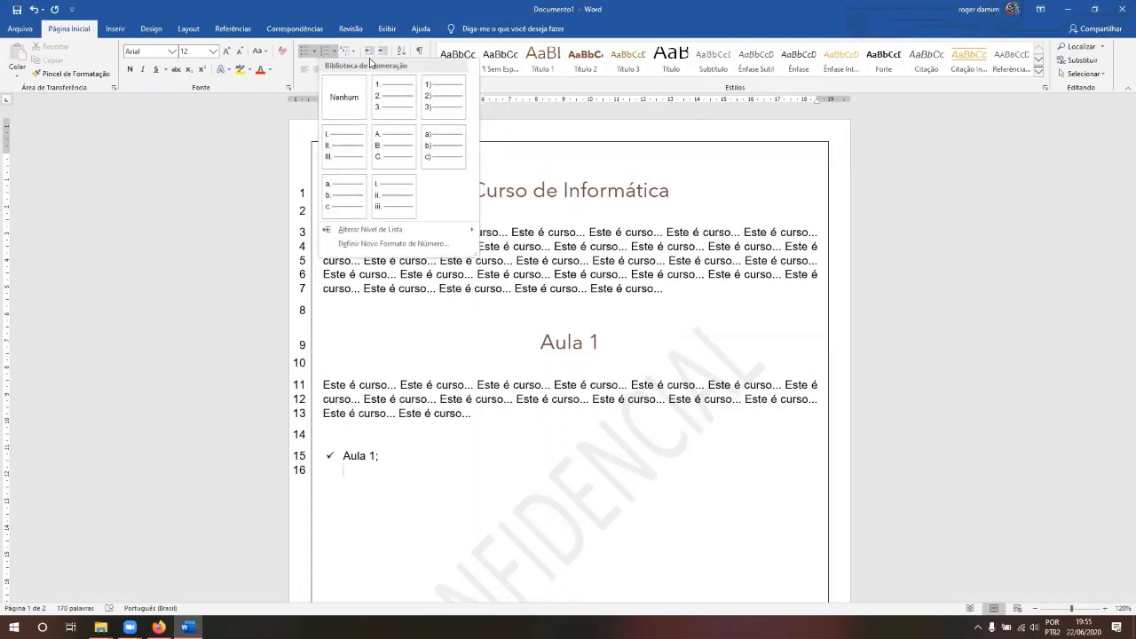
pyautogui.click(351, 51)
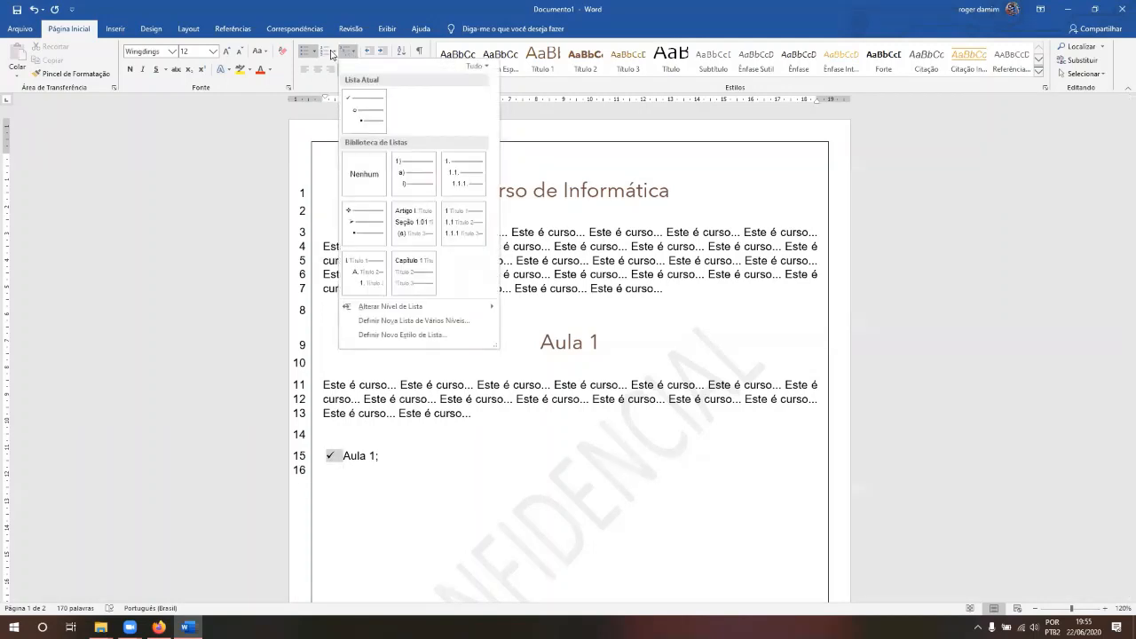
pyautogui.click(326, 51)
pyautogui.click(313, 53)
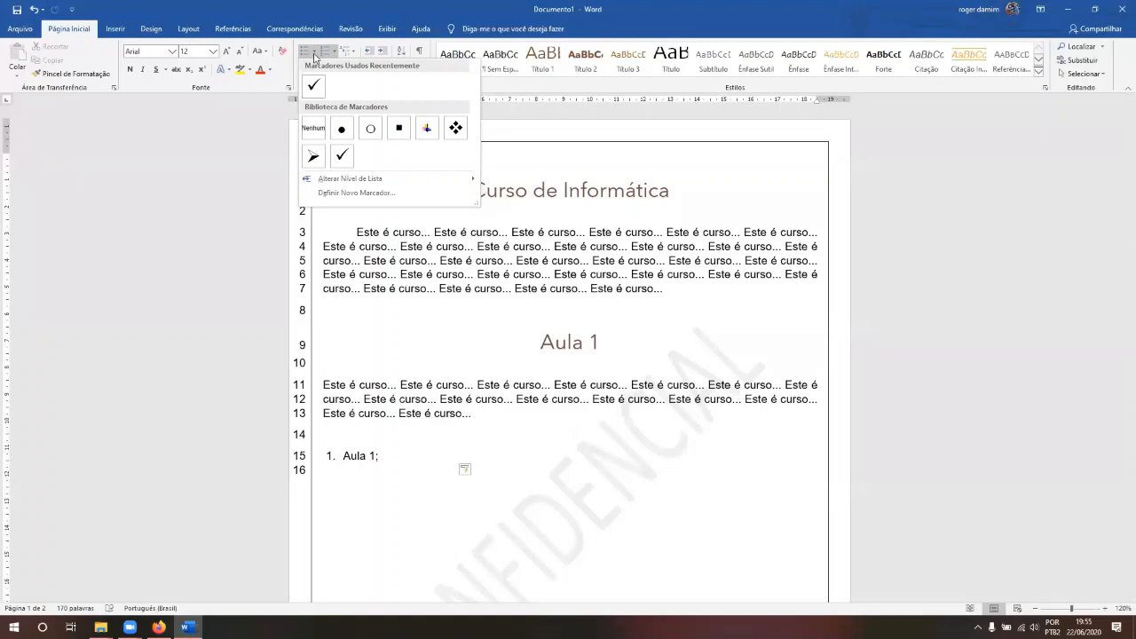
pyautogui.click(340, 129)
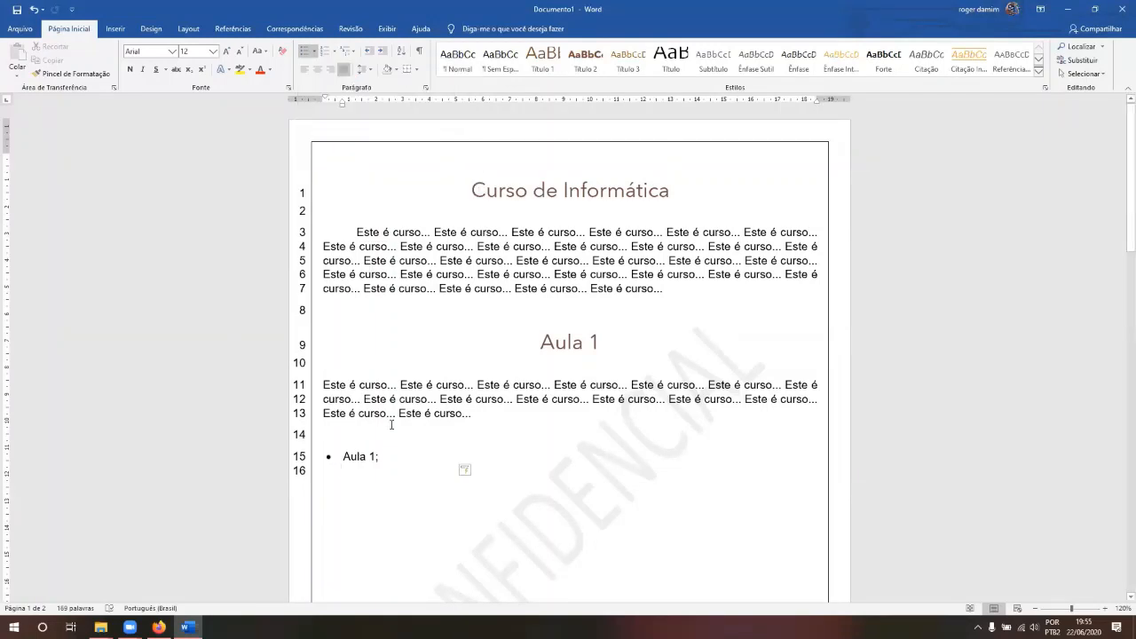
pyautogui.press('BackSpace')
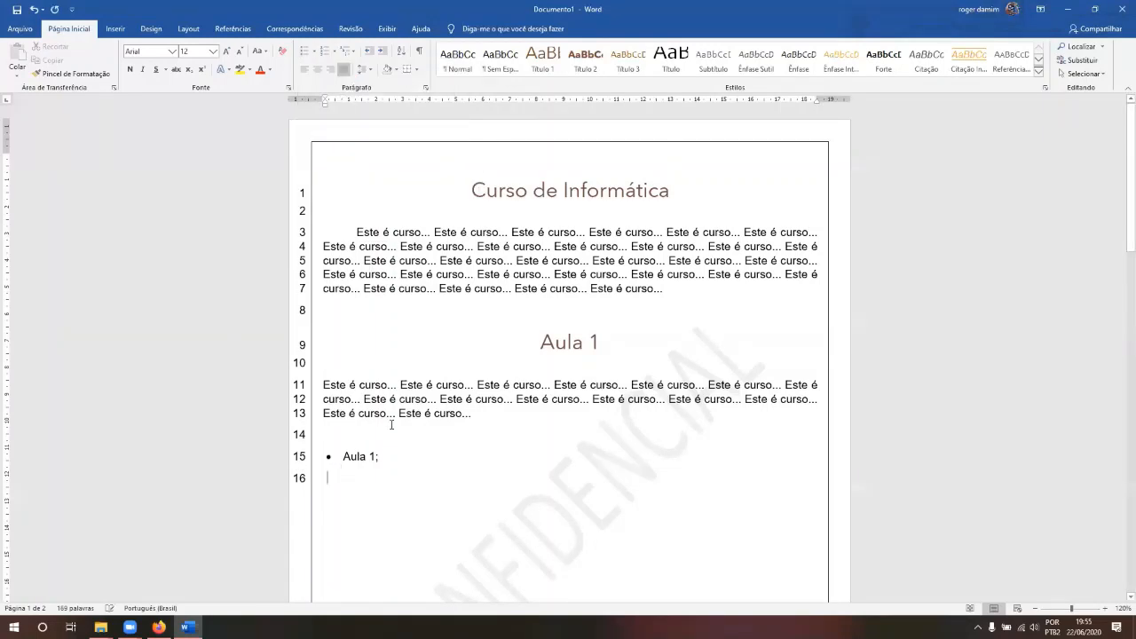
pyautogui.press('BackSpace')
pyautogui.press('BackSpace')
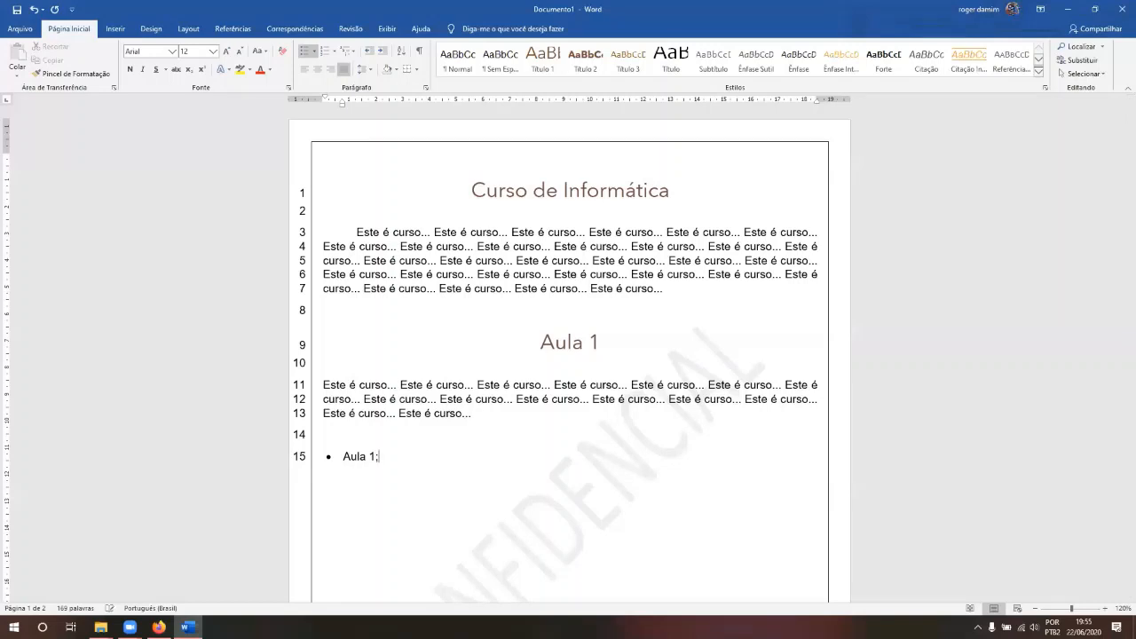
pyautogui.hotkey('shift', 'Return')
pyautogui.click(1122, 9)
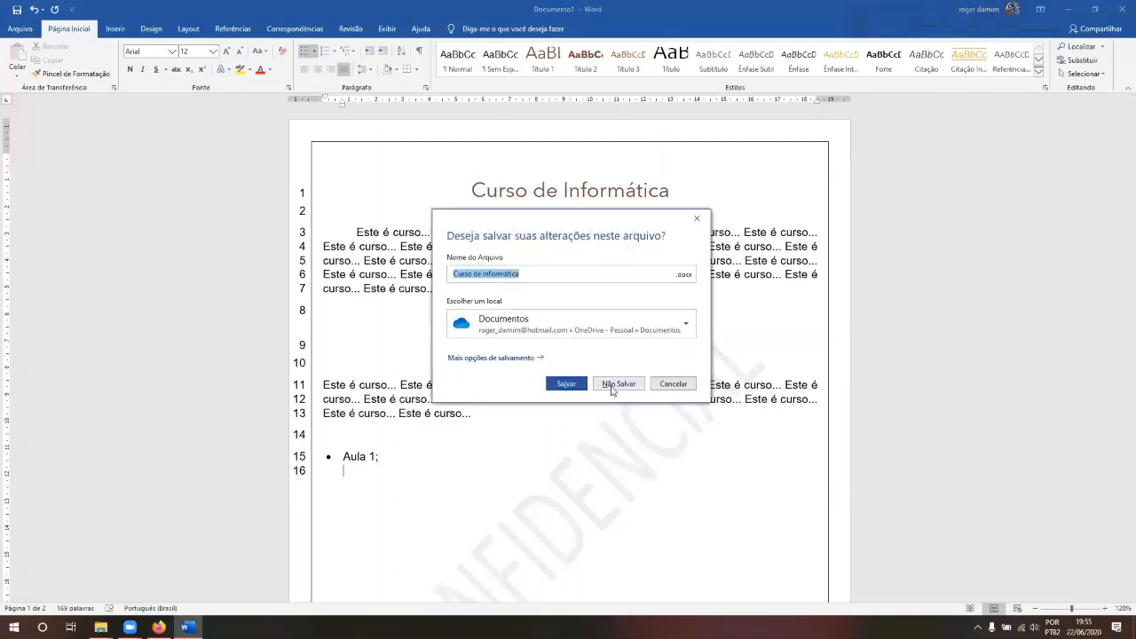
pyautogui.press('super')
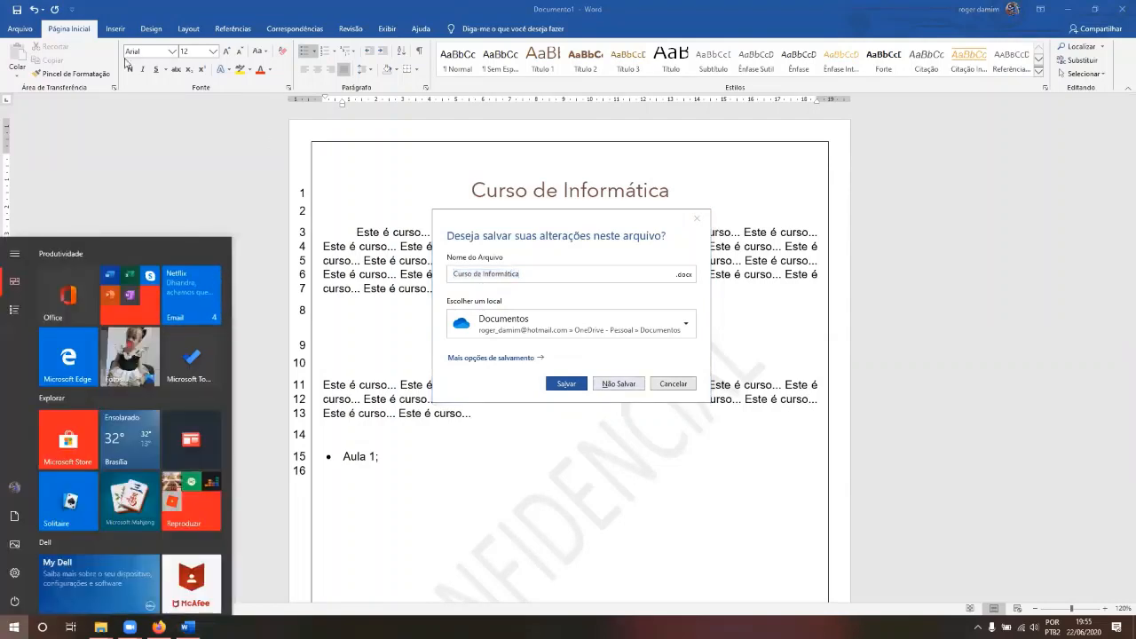
pyautogui.click(16, 27)
pyautogui.press('Escape')
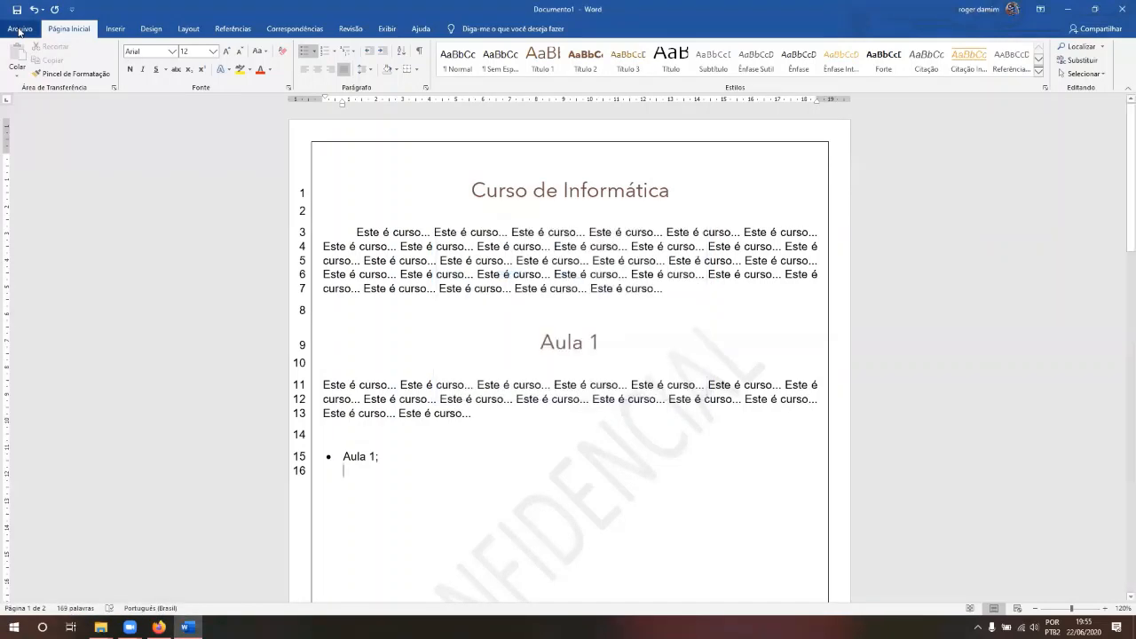
# - Create a new blank document (Documento em branco)
pyautogui.click(18, 29)
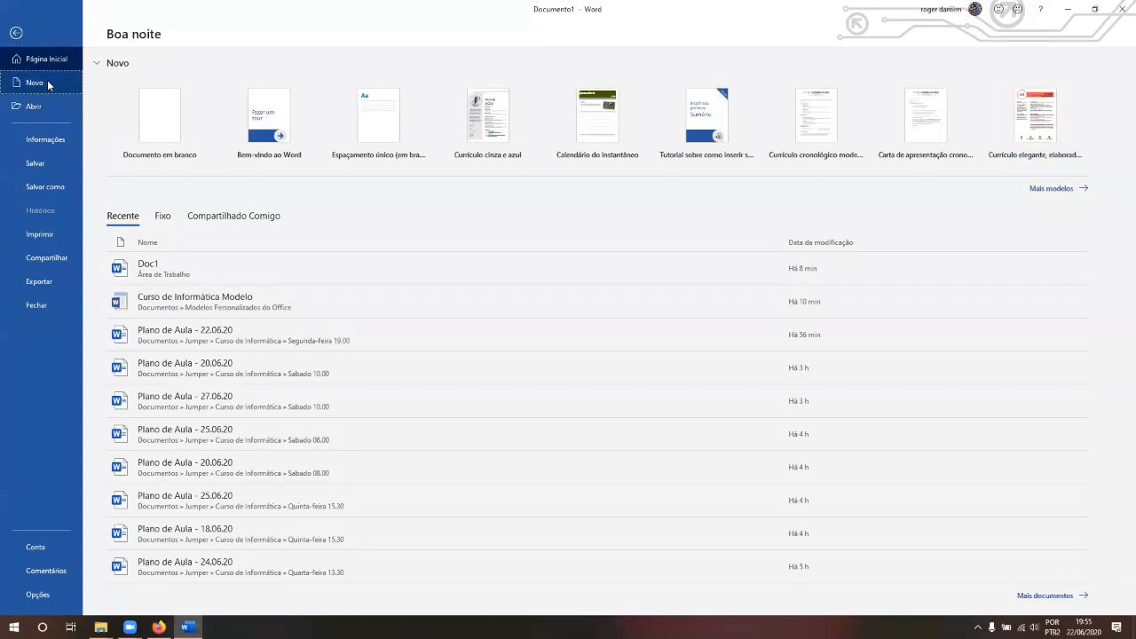
pyautogui.click(47, 80)
pyautogui.click(157, 121)
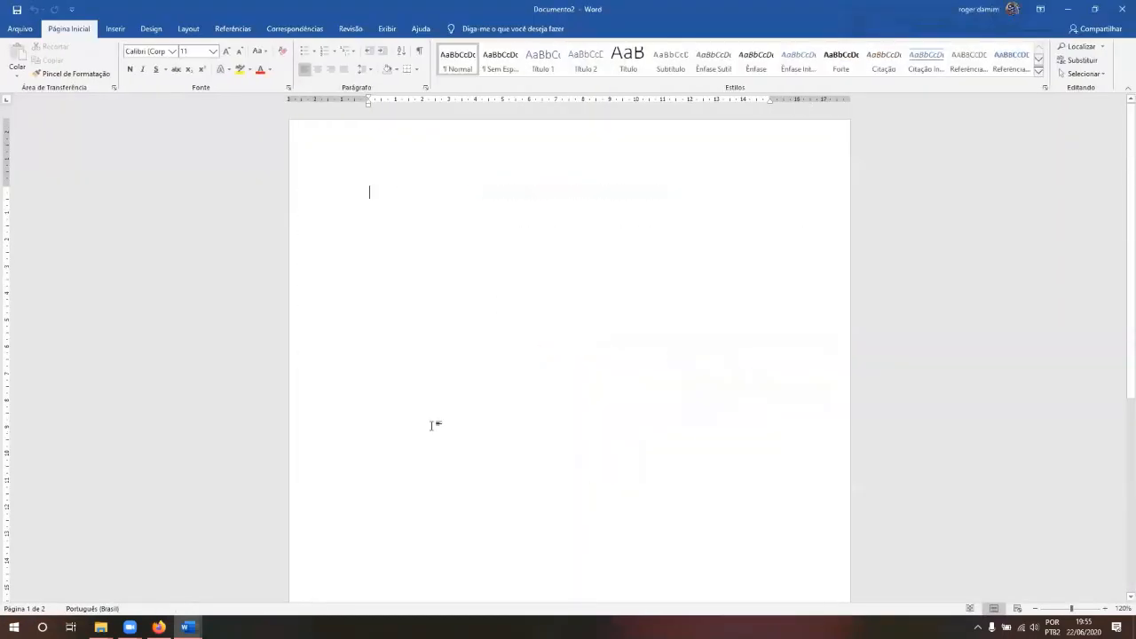
# - Enter the line "Lista de atividades:" and start a list with square bullets on the line below it
pyautogui.write('Lista de av')
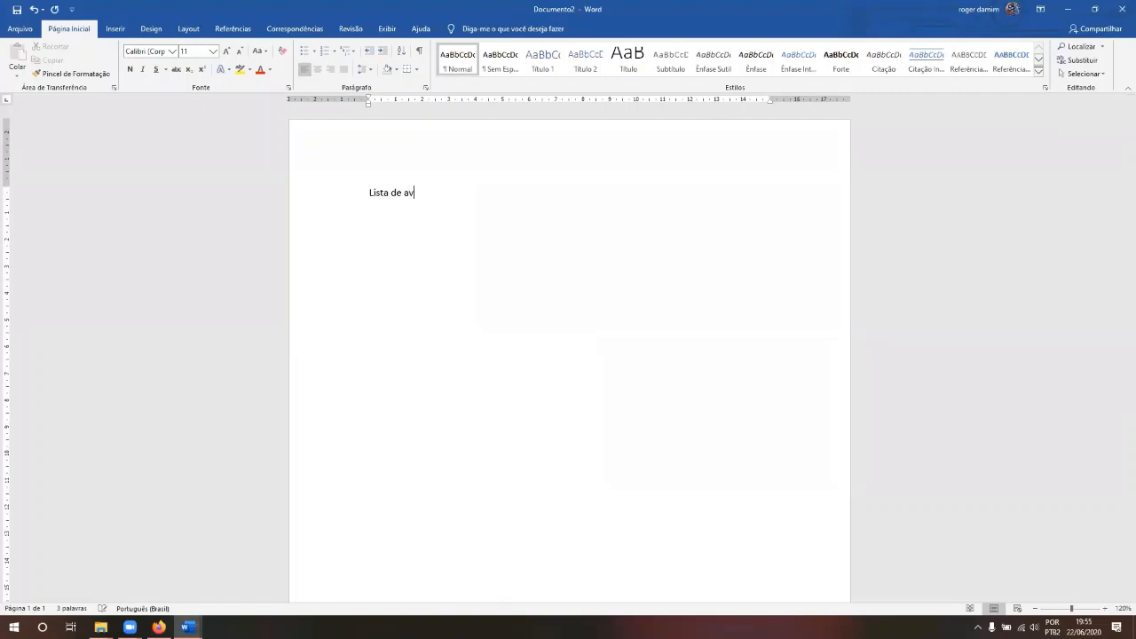
pyautogui.press('BackSpace')
pyautogui.write('tividades:')
pyautogui.press('Return')
pyautogui.click(316, 53)
pyautogui.click(331, 126)
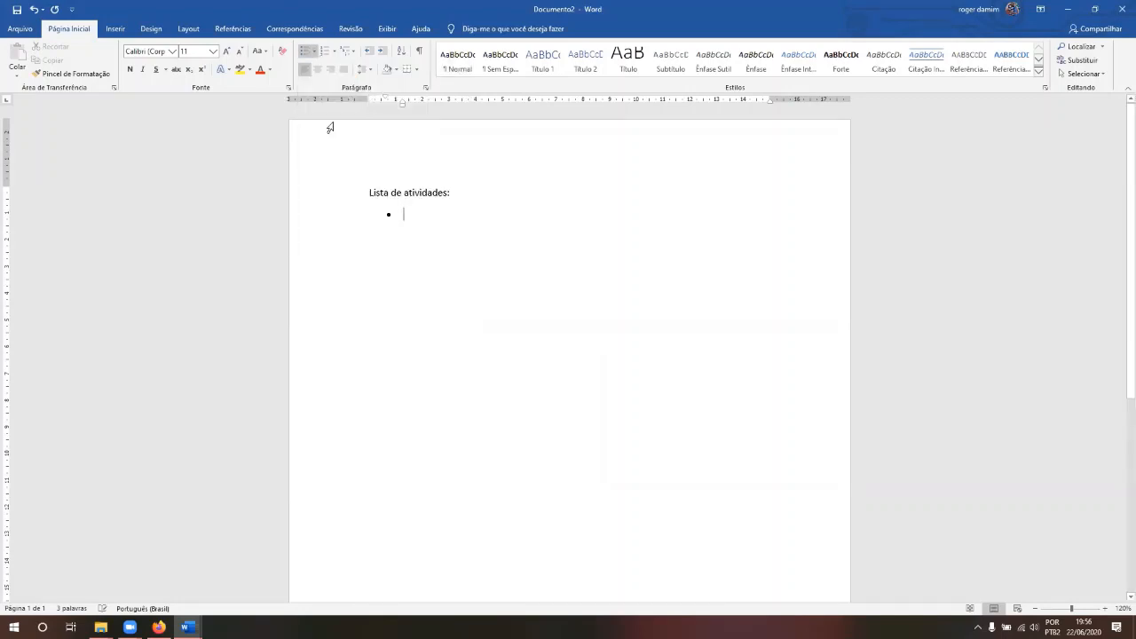
# - Enter the list items "Atividade 1;" and "Atividade 2;" under "Lista de atividades:"
pyautogui.write('Atividad')
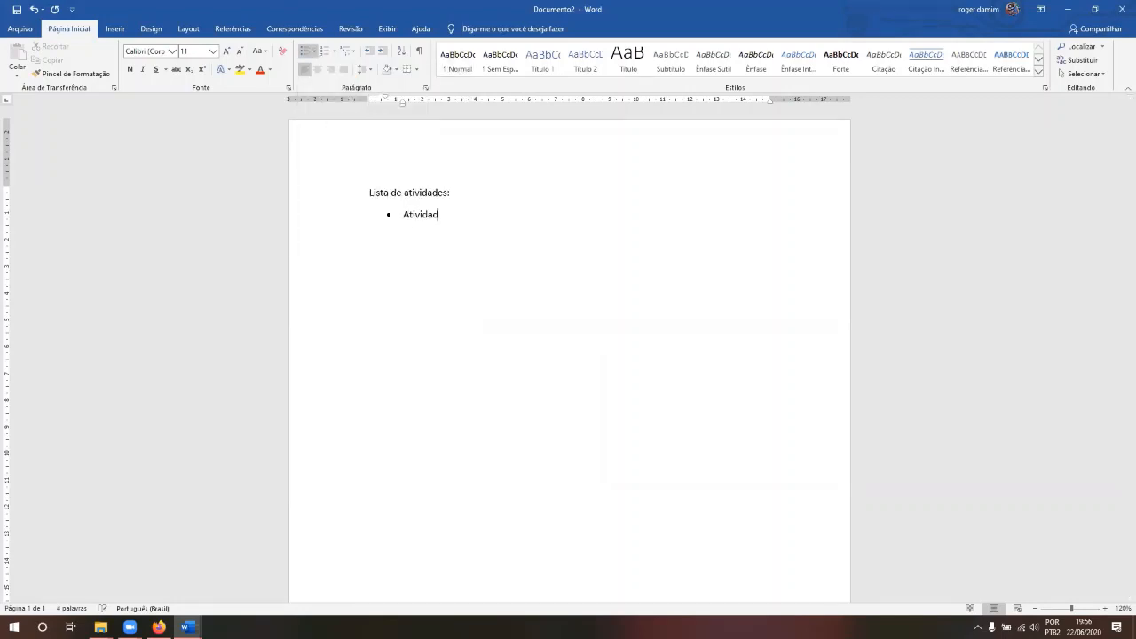
pyautogui.write('e 1;')
pyautogui.press('Return')
pyautogui.write('Atividade 2;')
# - Use the solid round bullet for the activities list and add the item "Atividade 3;"
pyautogui.click(315, 52)
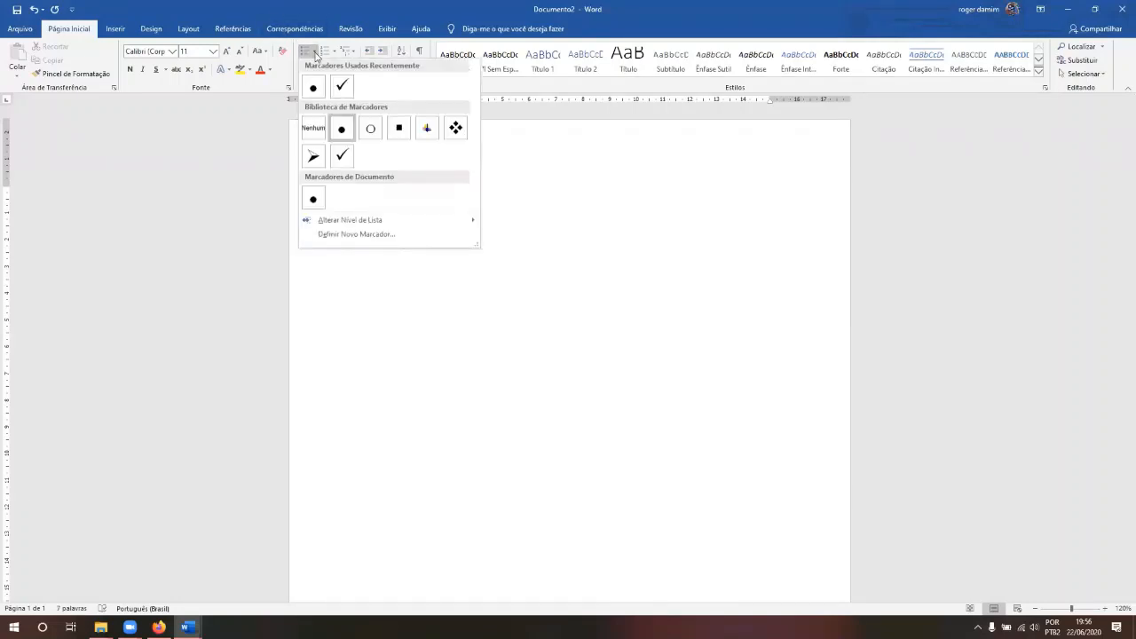
pyautogui.click(316, 53)
pyautogui.write('Atividade 2')
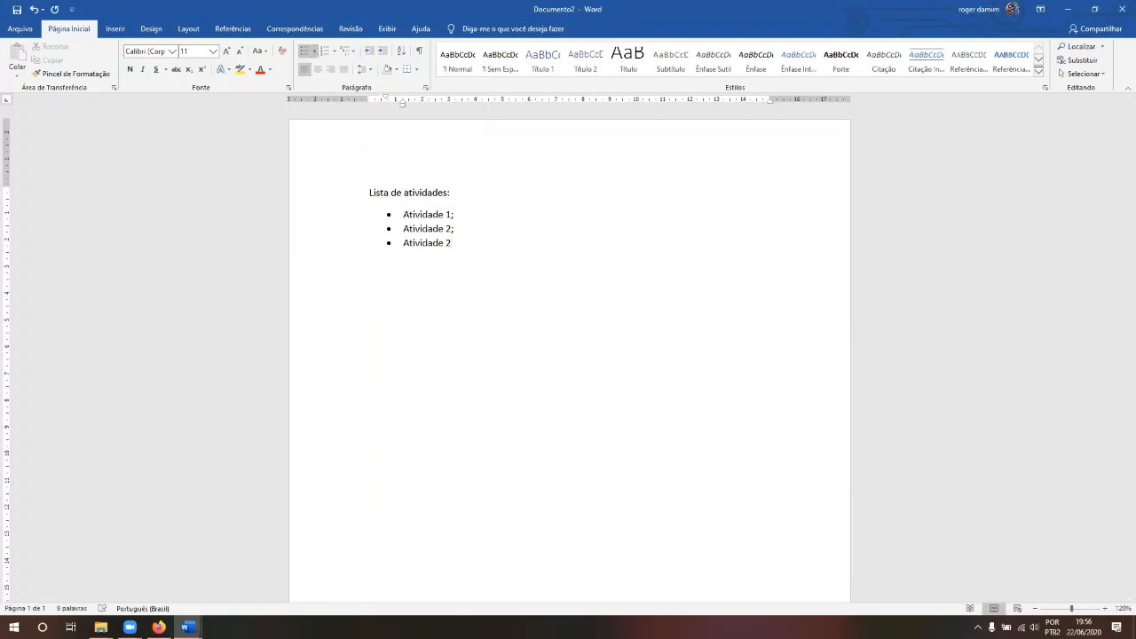
pyautogui.press('BackSpace')
pyautogui.write('3;')
# - End the bulleted list, enter "Continuar com digitação:" at the page margin, and begin a new line below it
pyautogui.press('BackSpace')
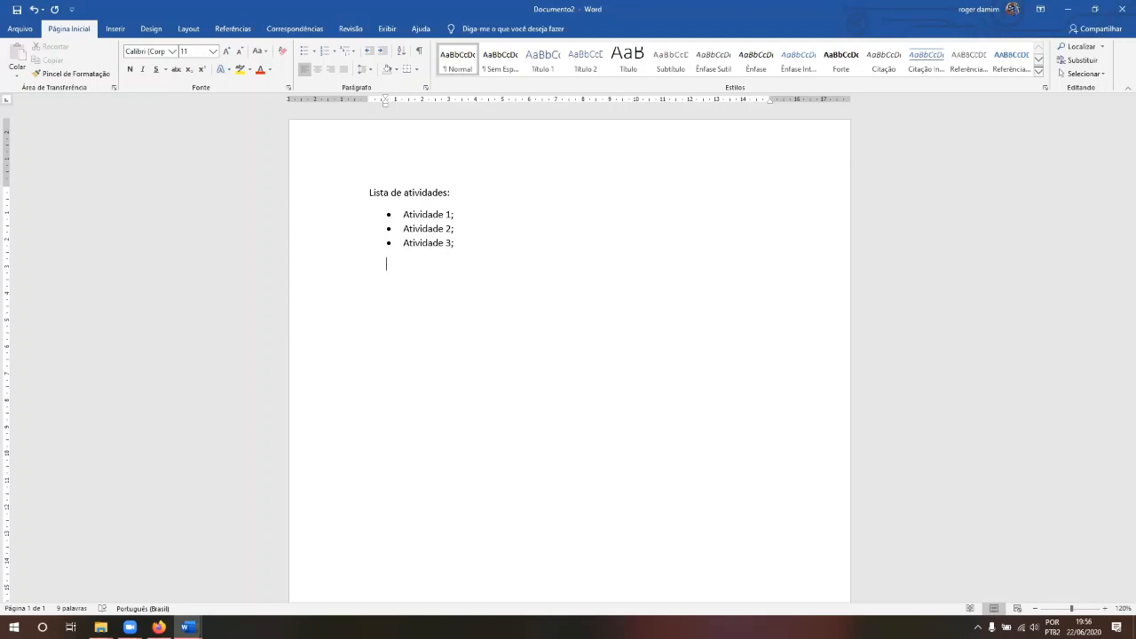
pyautogui.press('BackSpace')
pyautogui.write('Continuar com di')
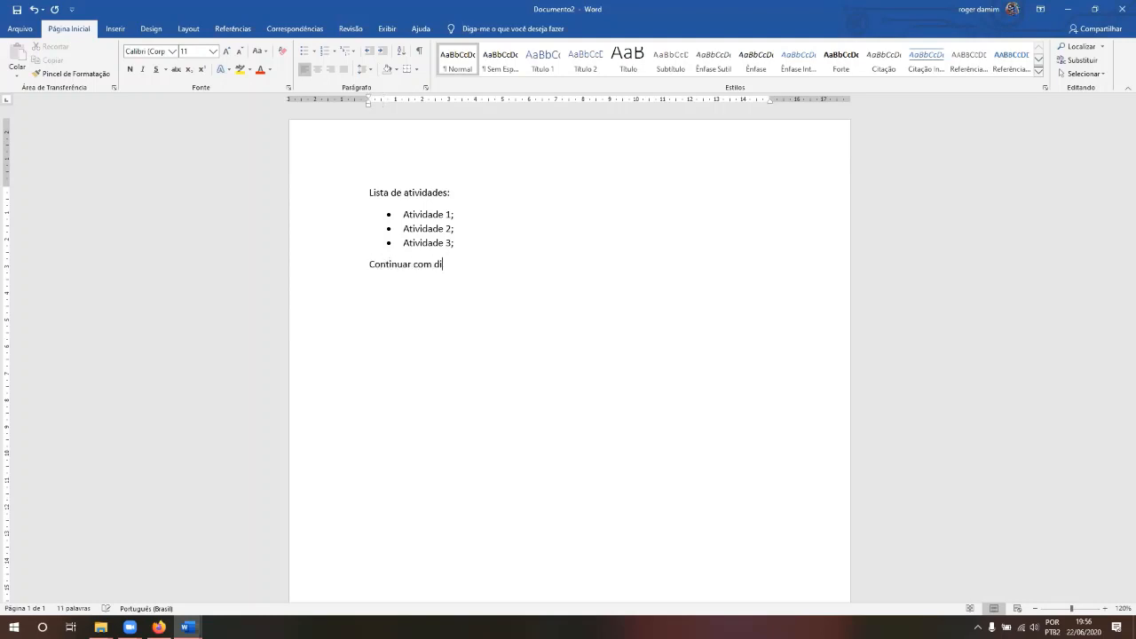
pyautogui.write('gitação:')
pyautogui.click(394, 219)
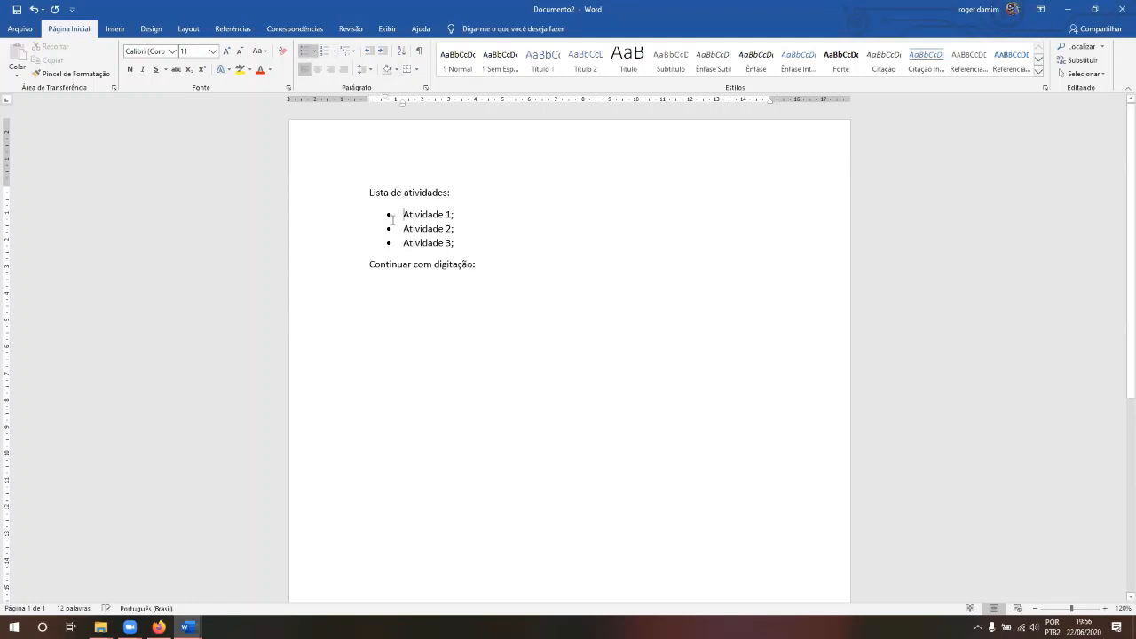
pyautogui.click(479, 266)
pyautogui.press('Return')
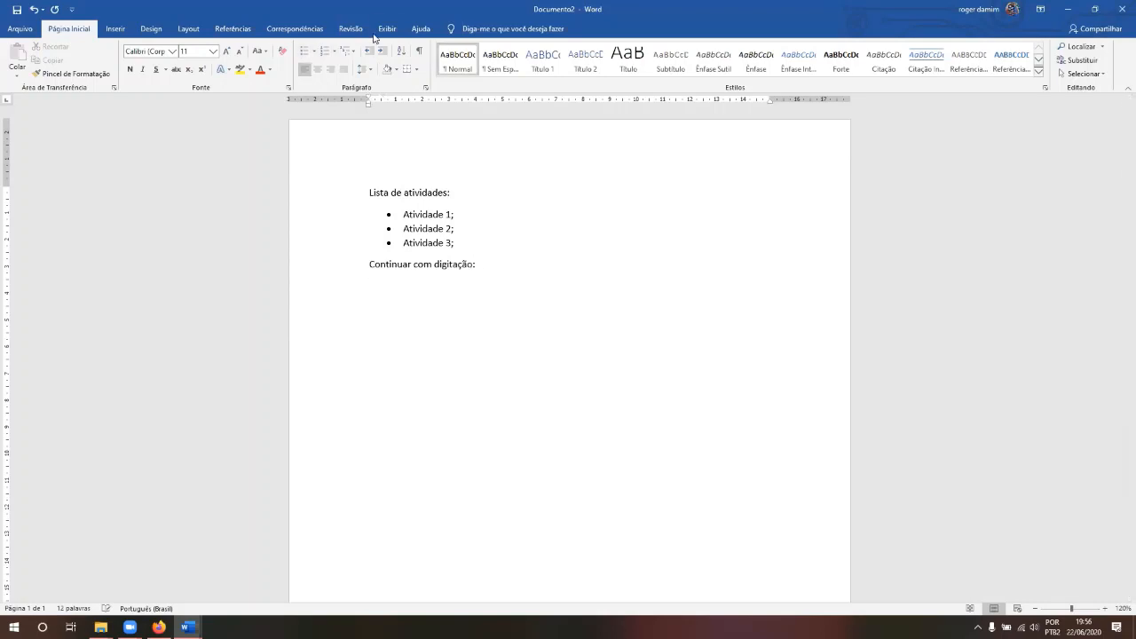
# - Start a numbered list in the 1. 2. 3. format on the line below "Continuar com digitação:"
pyautogui.click(336, 55)
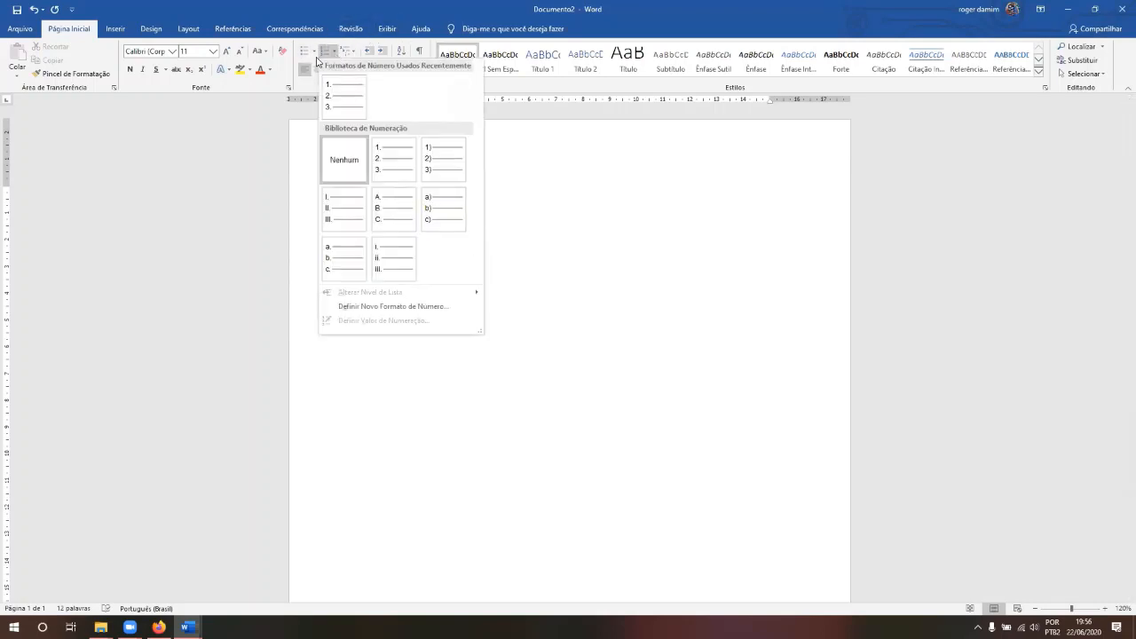
pyautogui.click(315, 51)
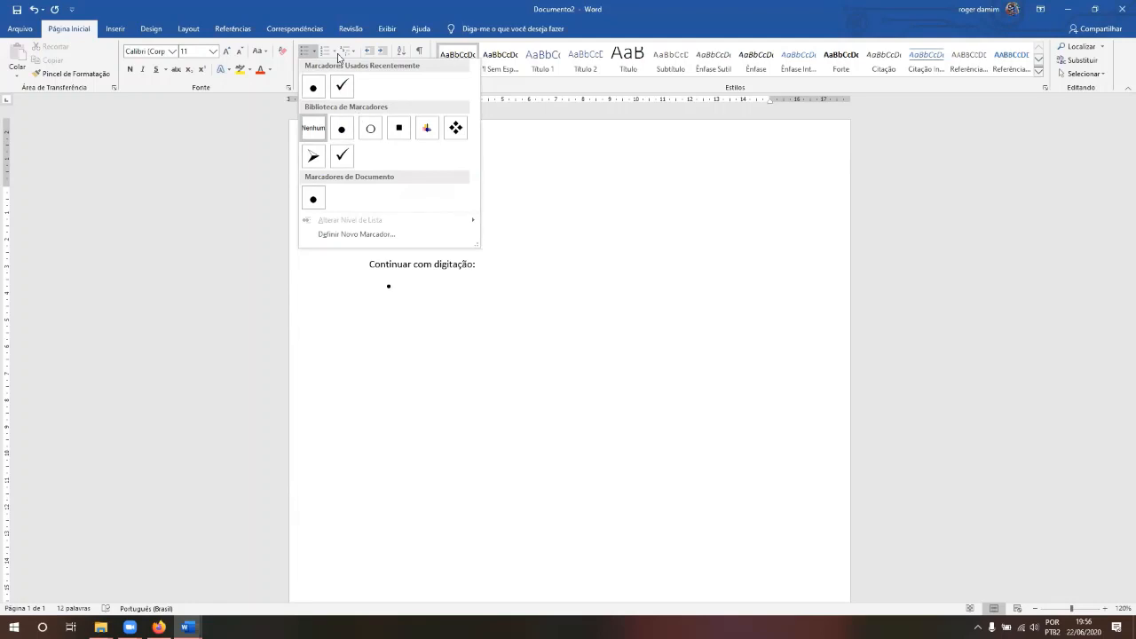
pyautogui.click(345, 54)
pyautogui.click(331, 55)
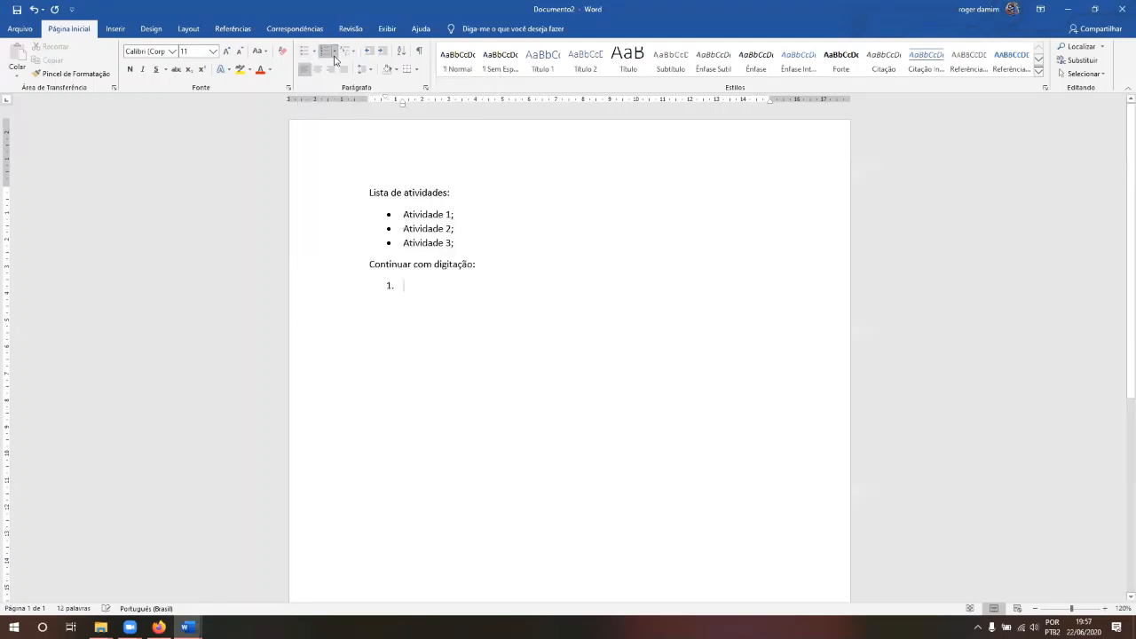
pyautogui.click(334, 55)
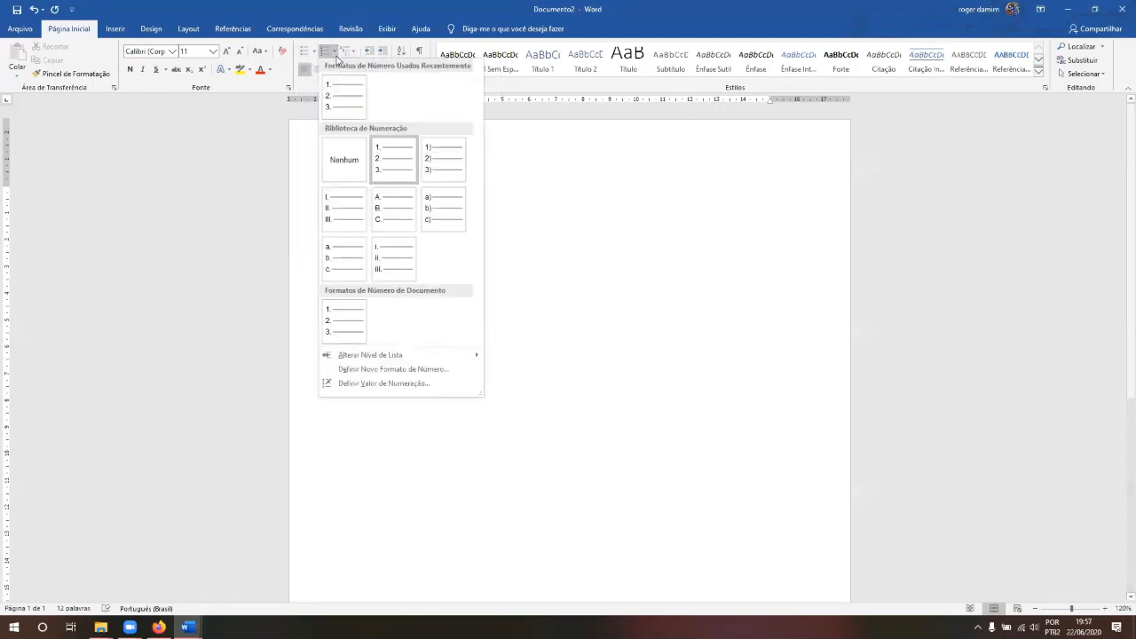
pyautogui.click(346, 100)
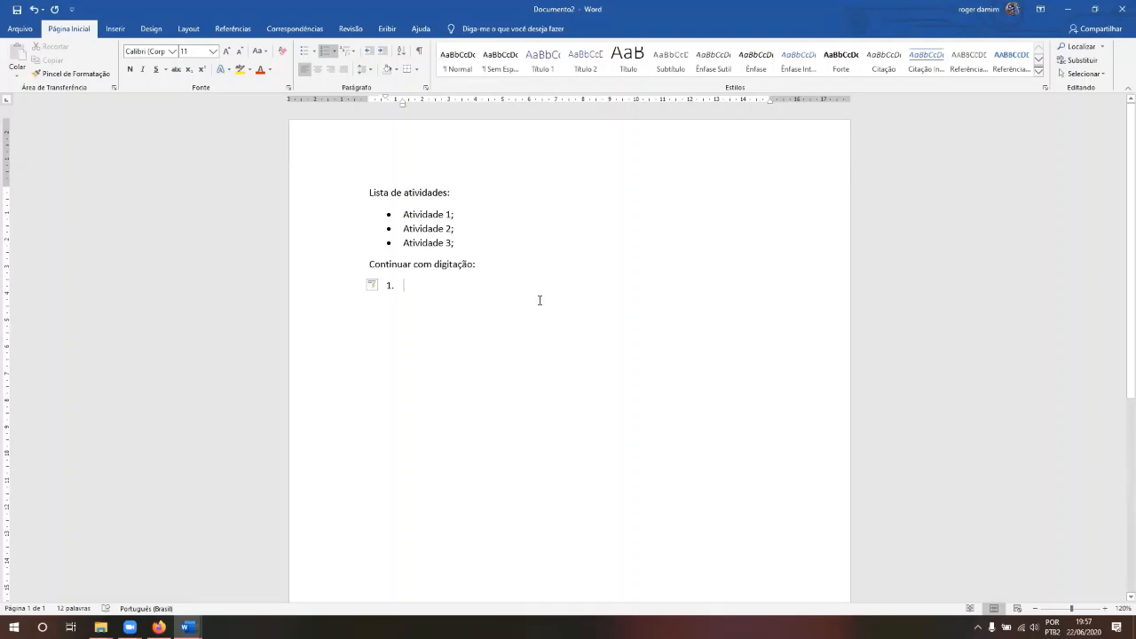
# - Enter the numbered items "Aula 1:" and "Aula 2:"
pyautogui.write('Aula')
pyautogui.press('BackSpace')
pyautogui.press('BackSpace')
pyautogui.write('la')
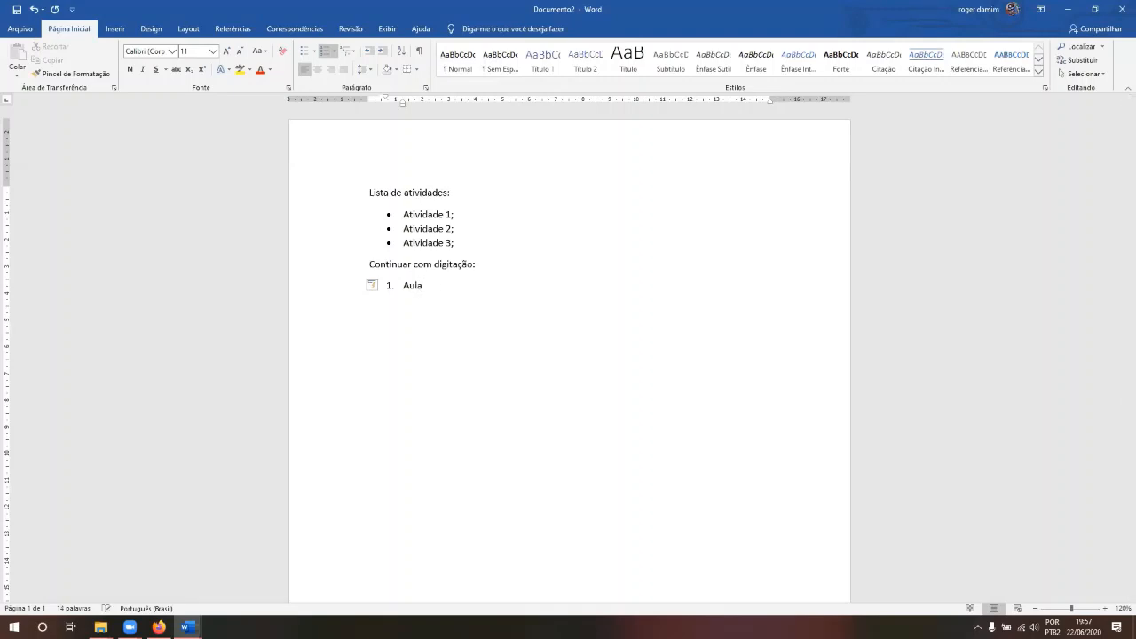
pyautogui.write(' 1:')
pyautogui.press('Return')
pyautogui.write('Aula 2:')
# - Start a sub-level item below "Aula 2:" and set its numbering to the 1. 2. 3. format
pyautogui.press('Tab')
pyautogui.hotkey('ctrl', 'z')
pyautogui.press('Tab')
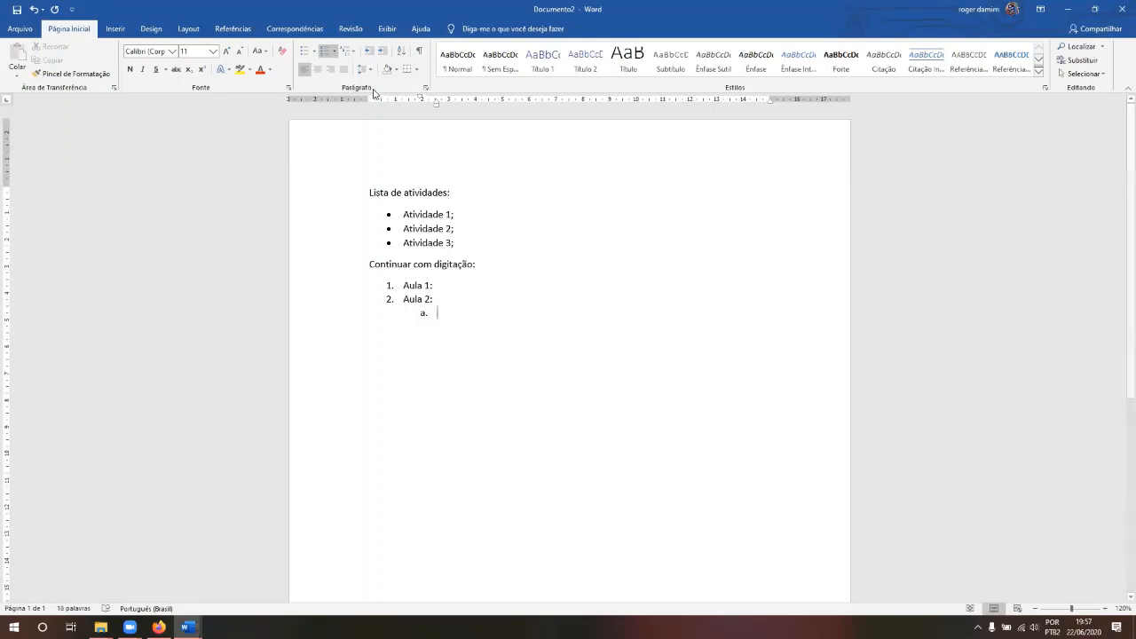
pyautogui.click(336, 52)
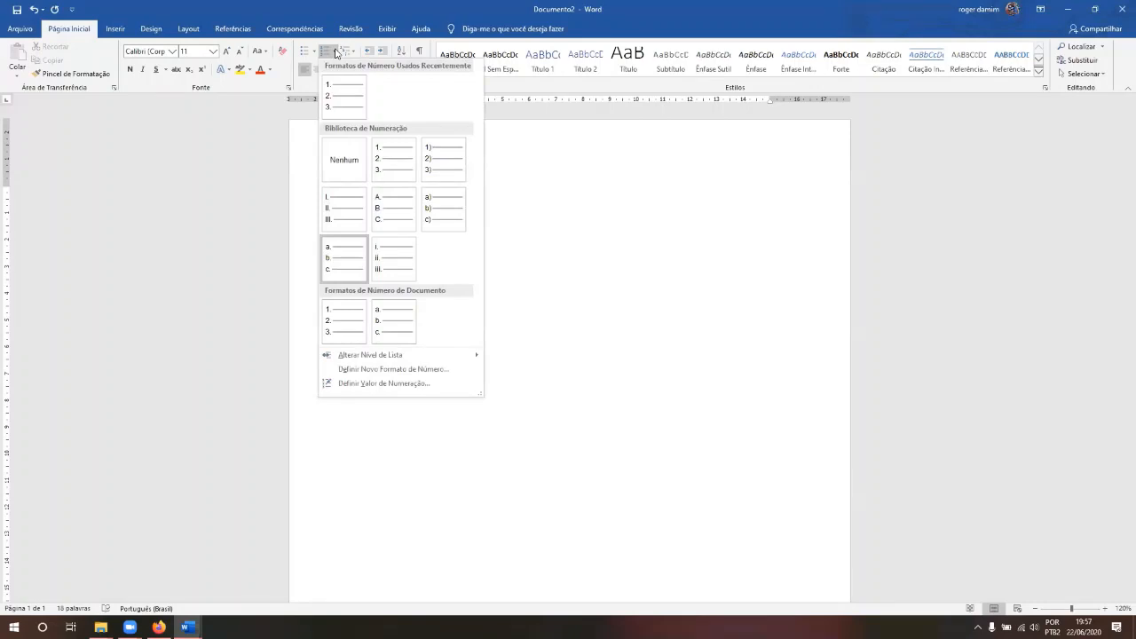
pyautogui.click(352, 56)
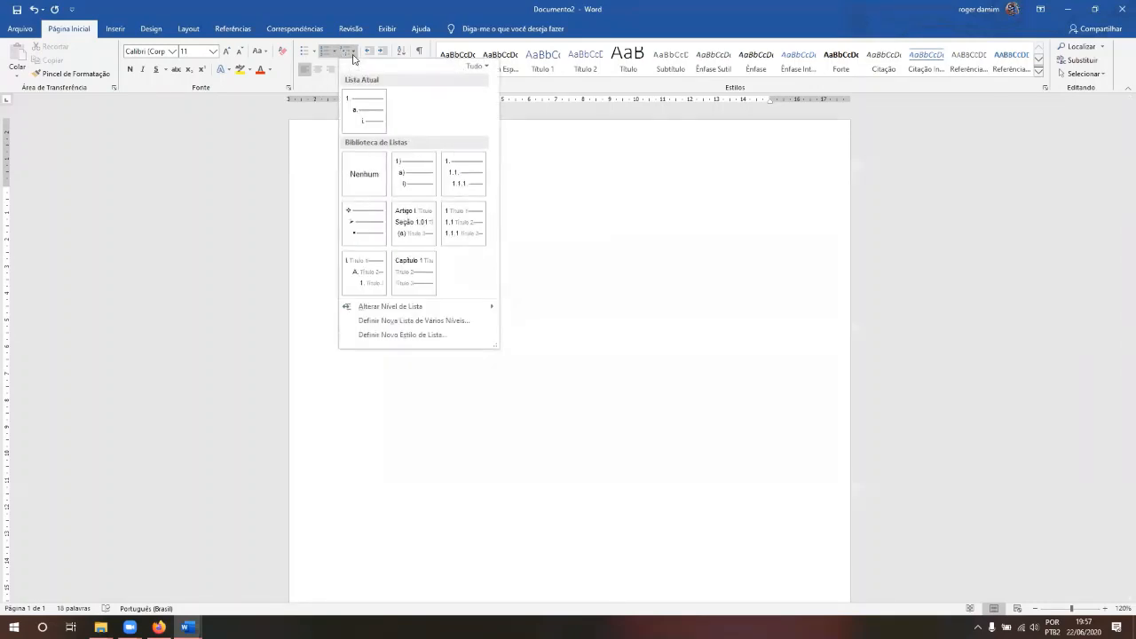
pyautogui.click(336, 53)
pyautogui.click(344, 110)
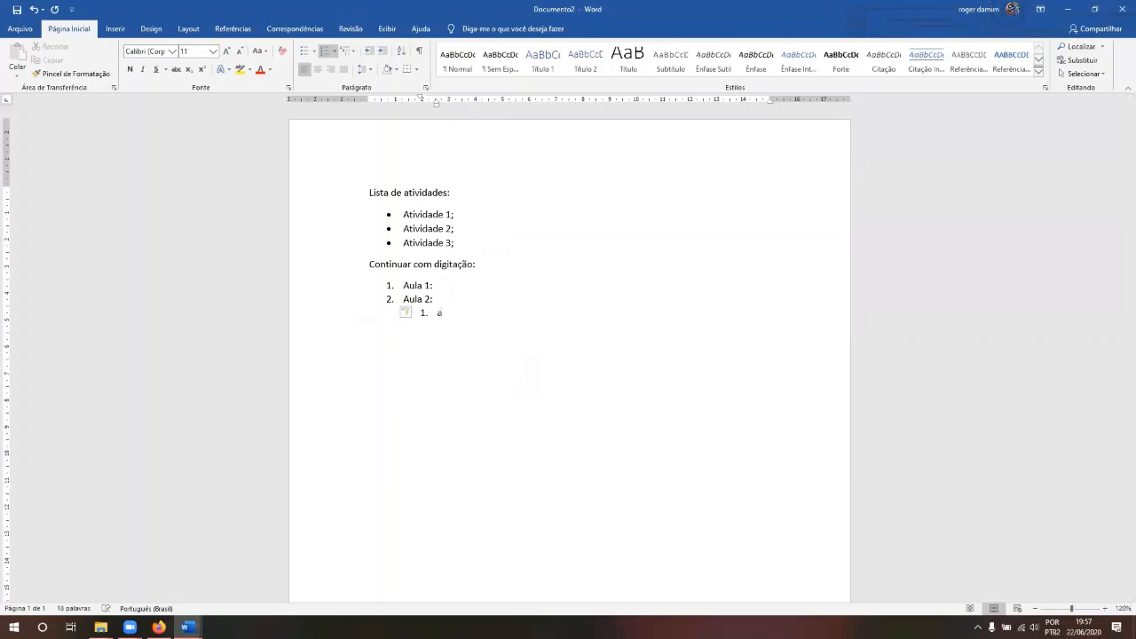
# - Enter the sub-items "Atividade A", "Atividade B" and "Atividade C" under "Aula 2:", followed by a new empty item
pyautogui.write('atividade A')
pyautogui.press('Return')
pyautogui.write('Atividade B')
pyautogui.press('Return')
pyautogui.write('Ativida')
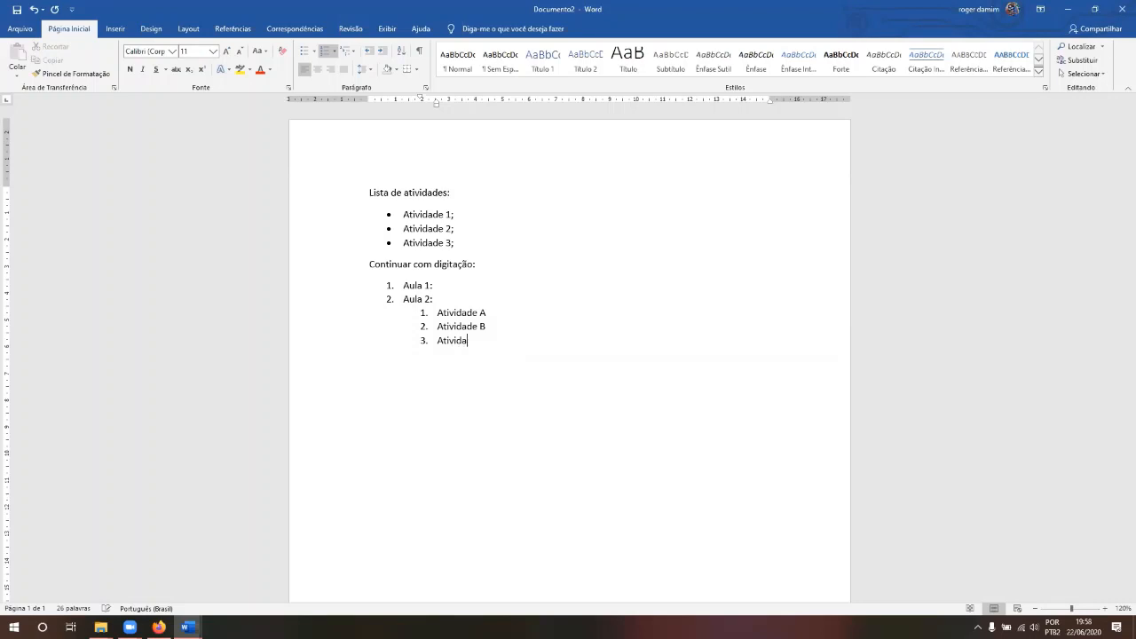
pyautogui.write('de C')
pyautogui.press('Return')
pyautogui.press('BackSpace')
pyautogui.press('BackSpace')
pyautogui.hotkey('ctrl', 'z')
pyautogui.hotkey('ctrl', 'z')
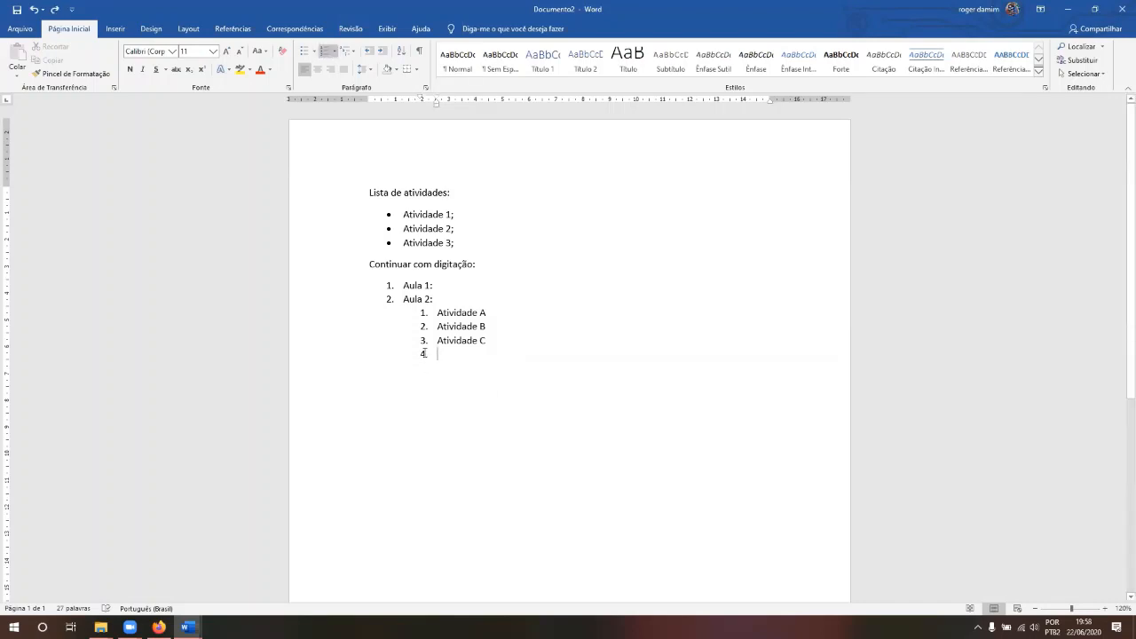
# - Reduce the indent of the sub-level numbering below "Aula 2:" and remove the empty item after "Atividade C"
pyautogui.click(424, 354)
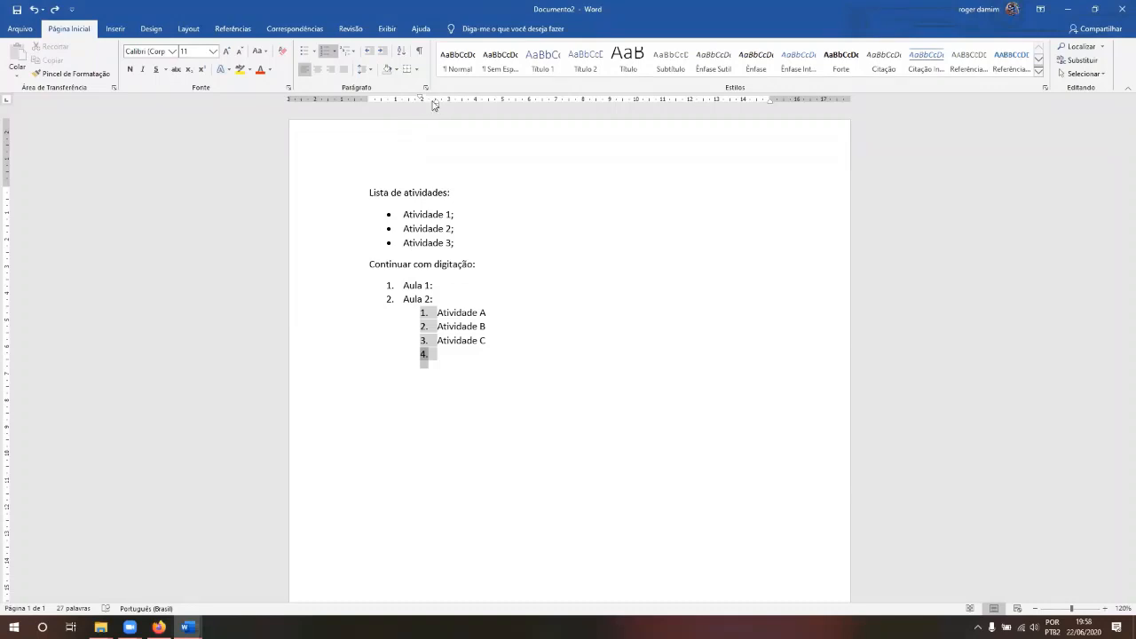
pyautogui.moveTo(436, 107); pyautogui.dragTo(401, 106)
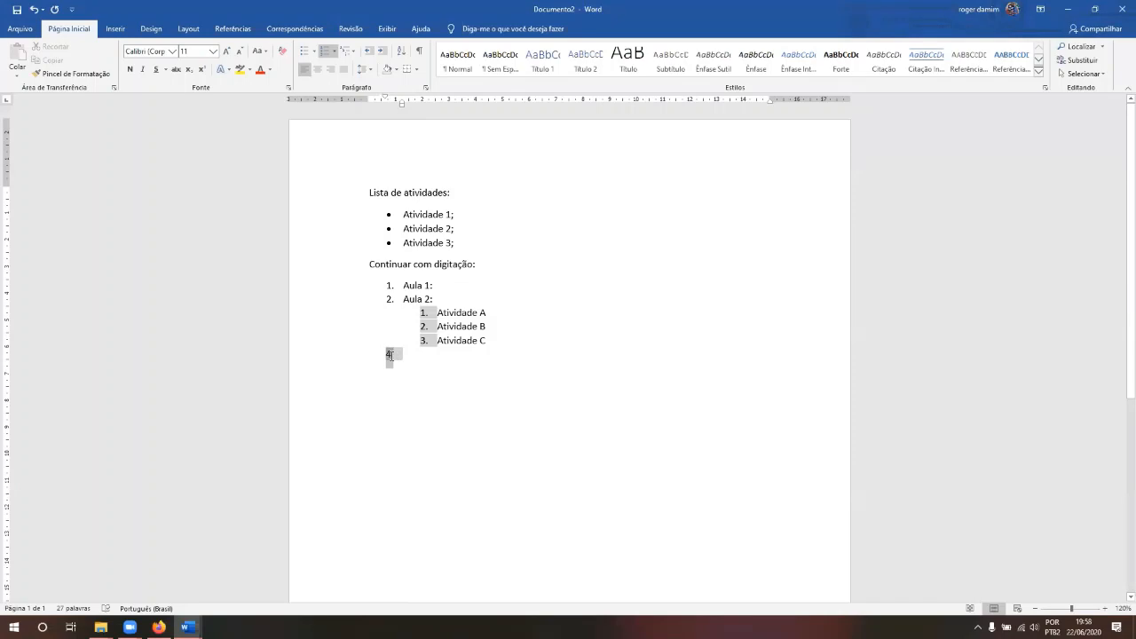
pyautogui.click(411, 360)
pyautogui.press('BackSpace')
pyautogui.press('BackSpace')
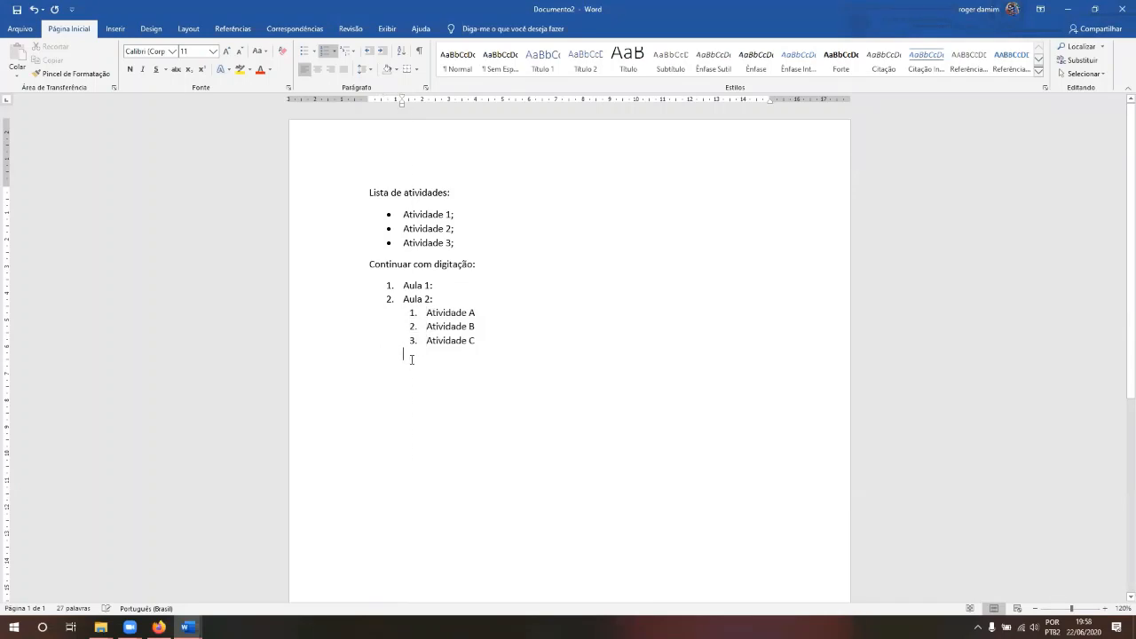
pyautogui.press('BackSpace')
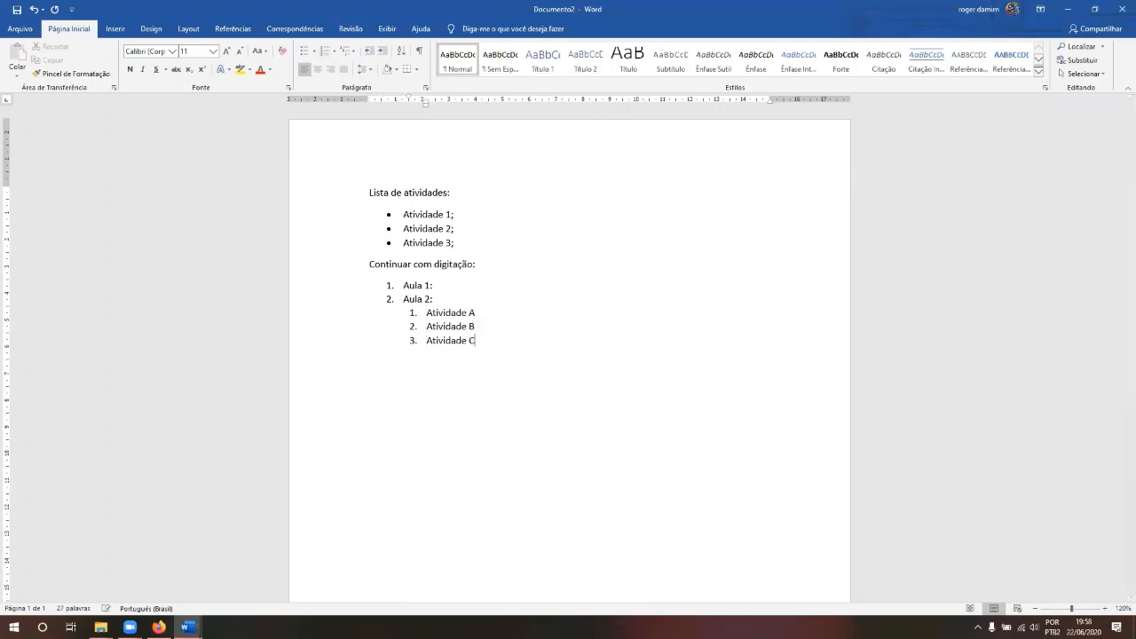
# - Add a line below "Atividade C", outdent it to the main list level, and turn it into item 3
pyautogui.press('Return')
pyautogui.press('BackSpace')
pyautogui.write('3.')
pyautogui.moveTo(424, 106); pyautogui.dragTo(388, 106)
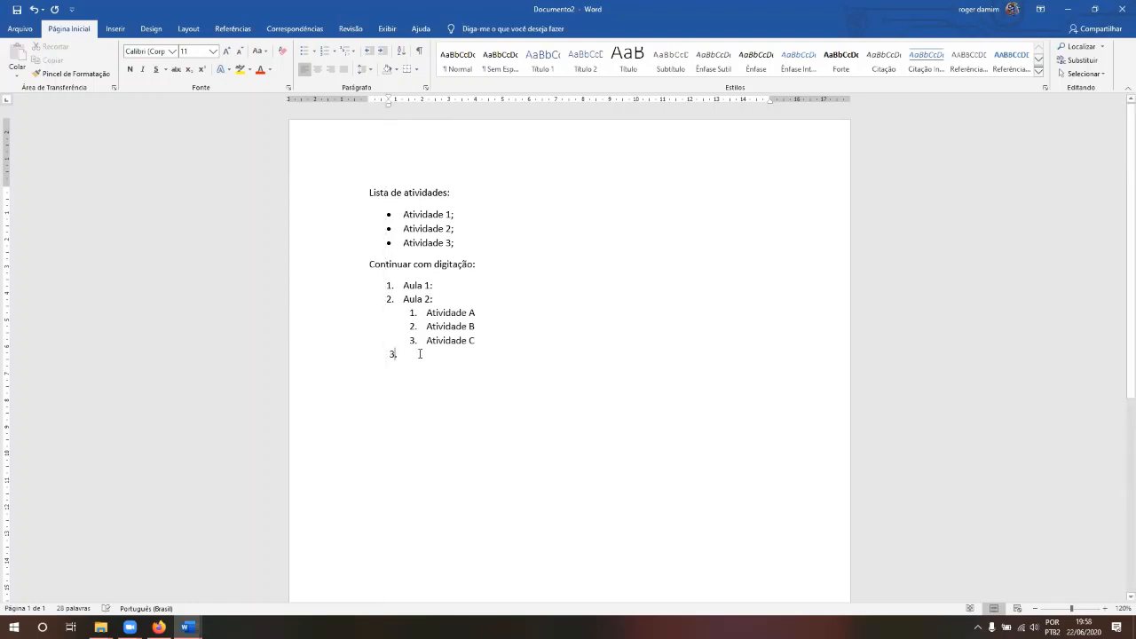
pyautogui.press('space')
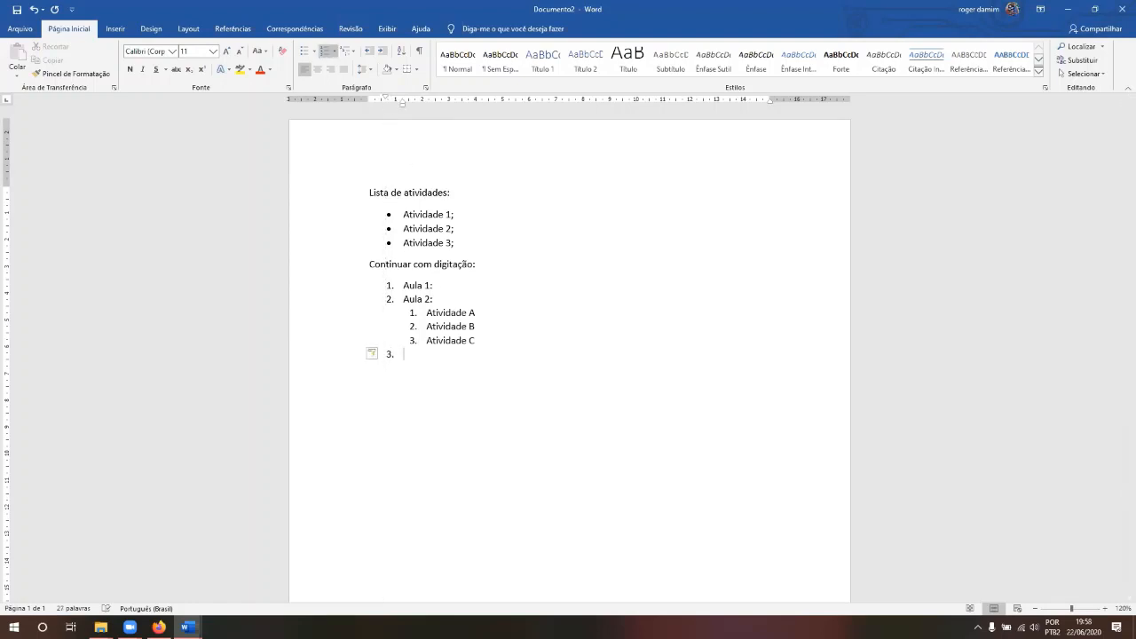
# - Enter the main items "Aula 3:" and "Aula 4", and start a sub-level item below "Aula 4"
pyautogui.write('Aula 3:')
pyautogui.press('Return')
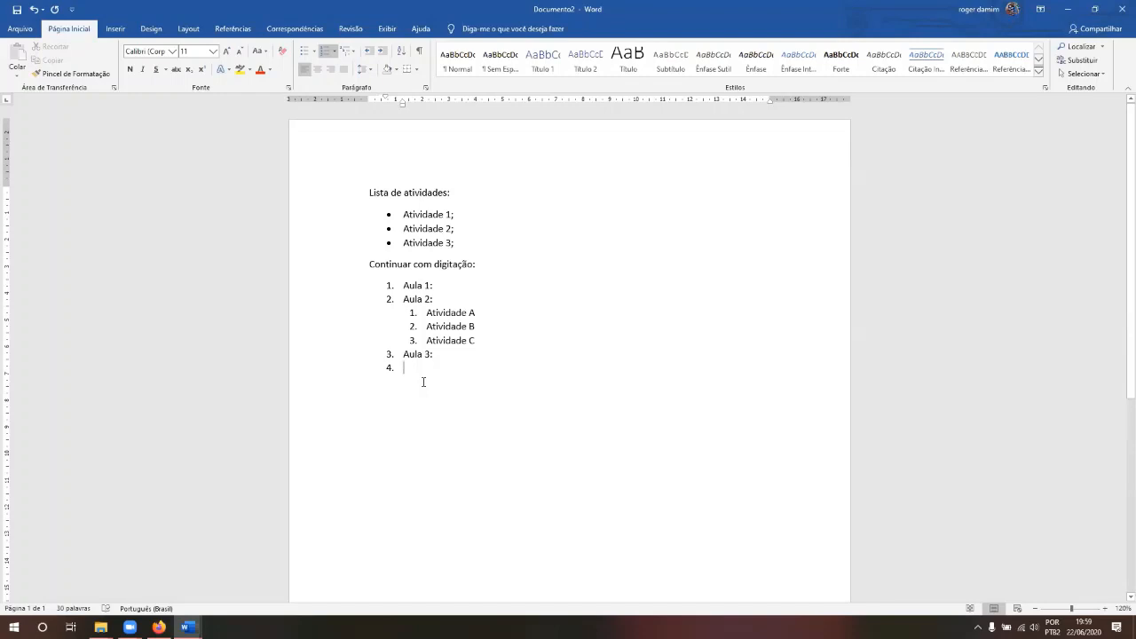
pyautogui.write('Aula 4')
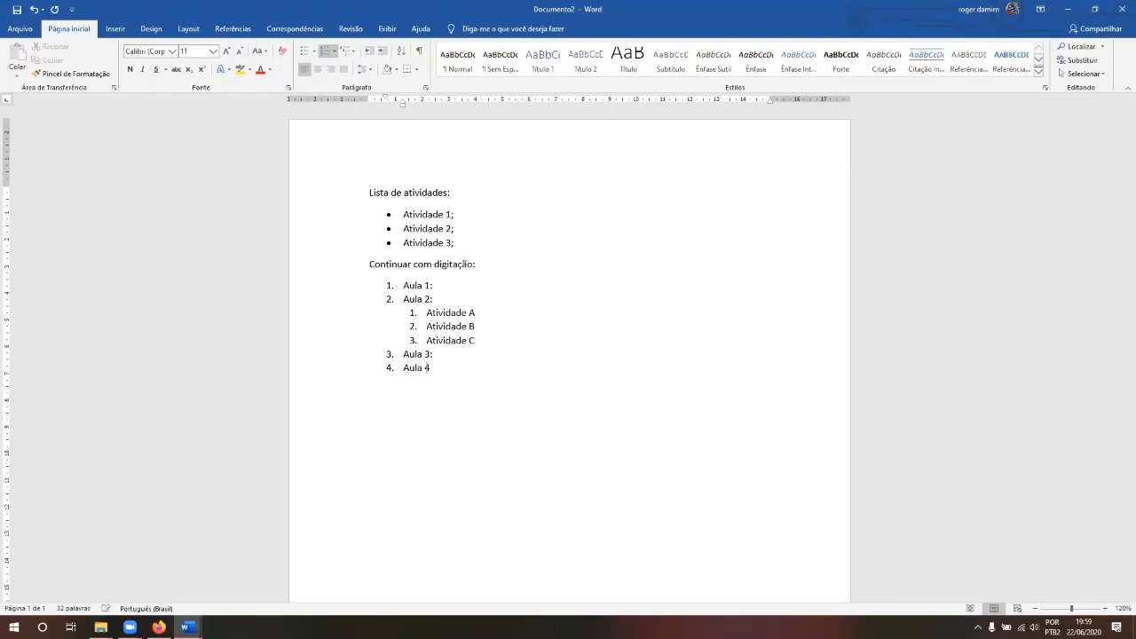
pyautogui.press('Tab')
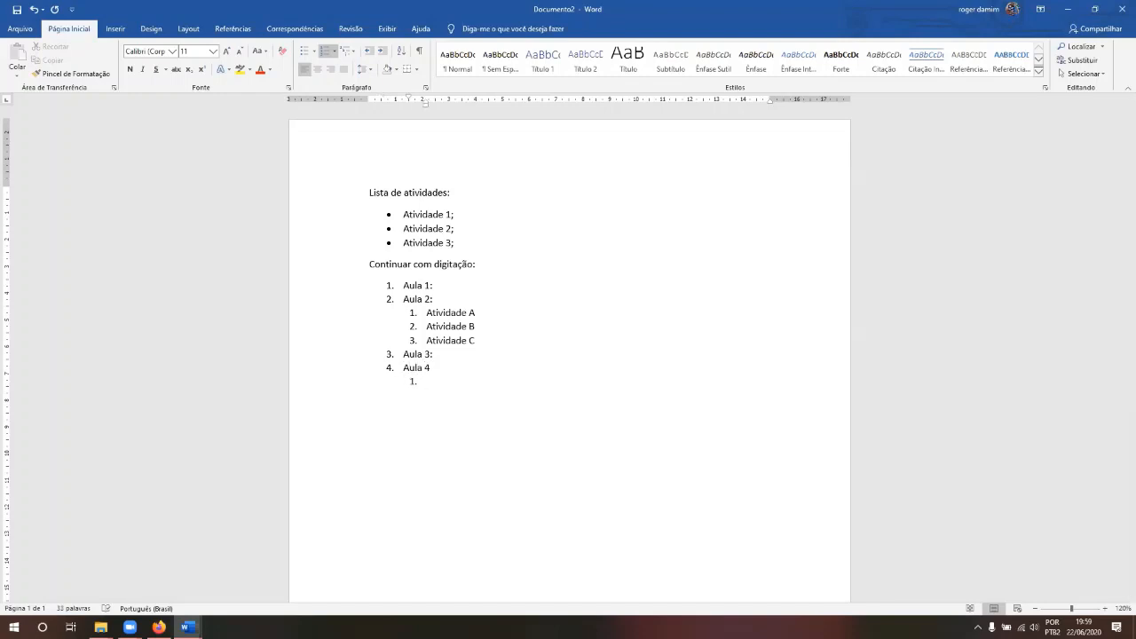